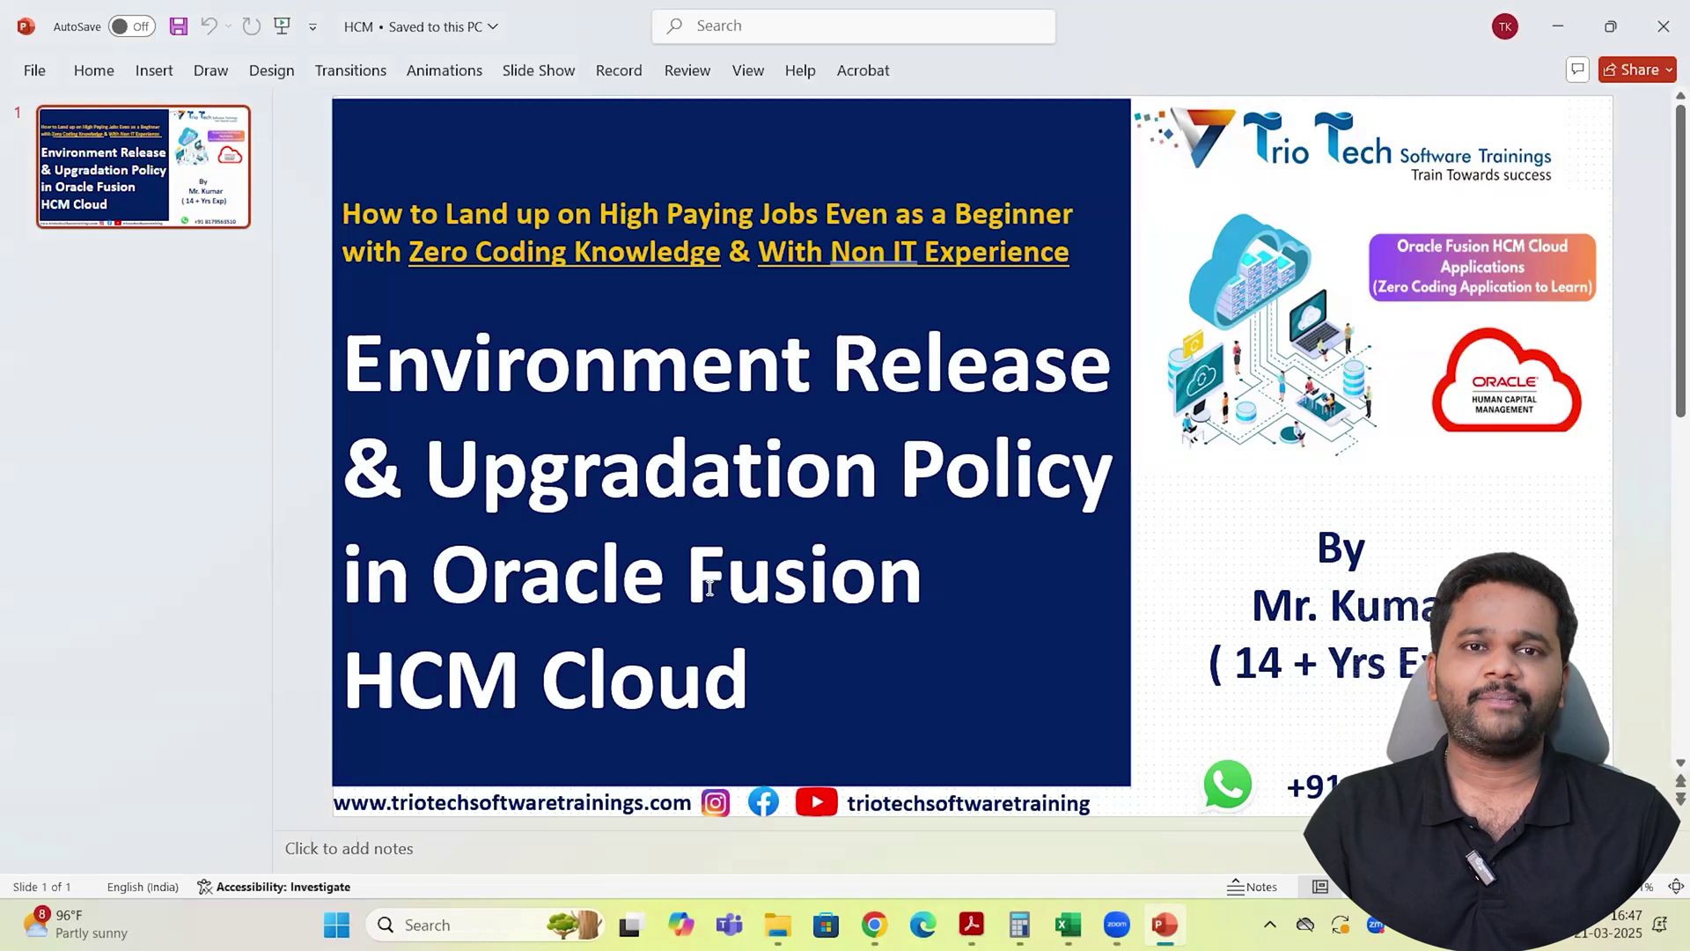
Enter R1 in cell D4 beside the 2011 year
key("alt+Tab")
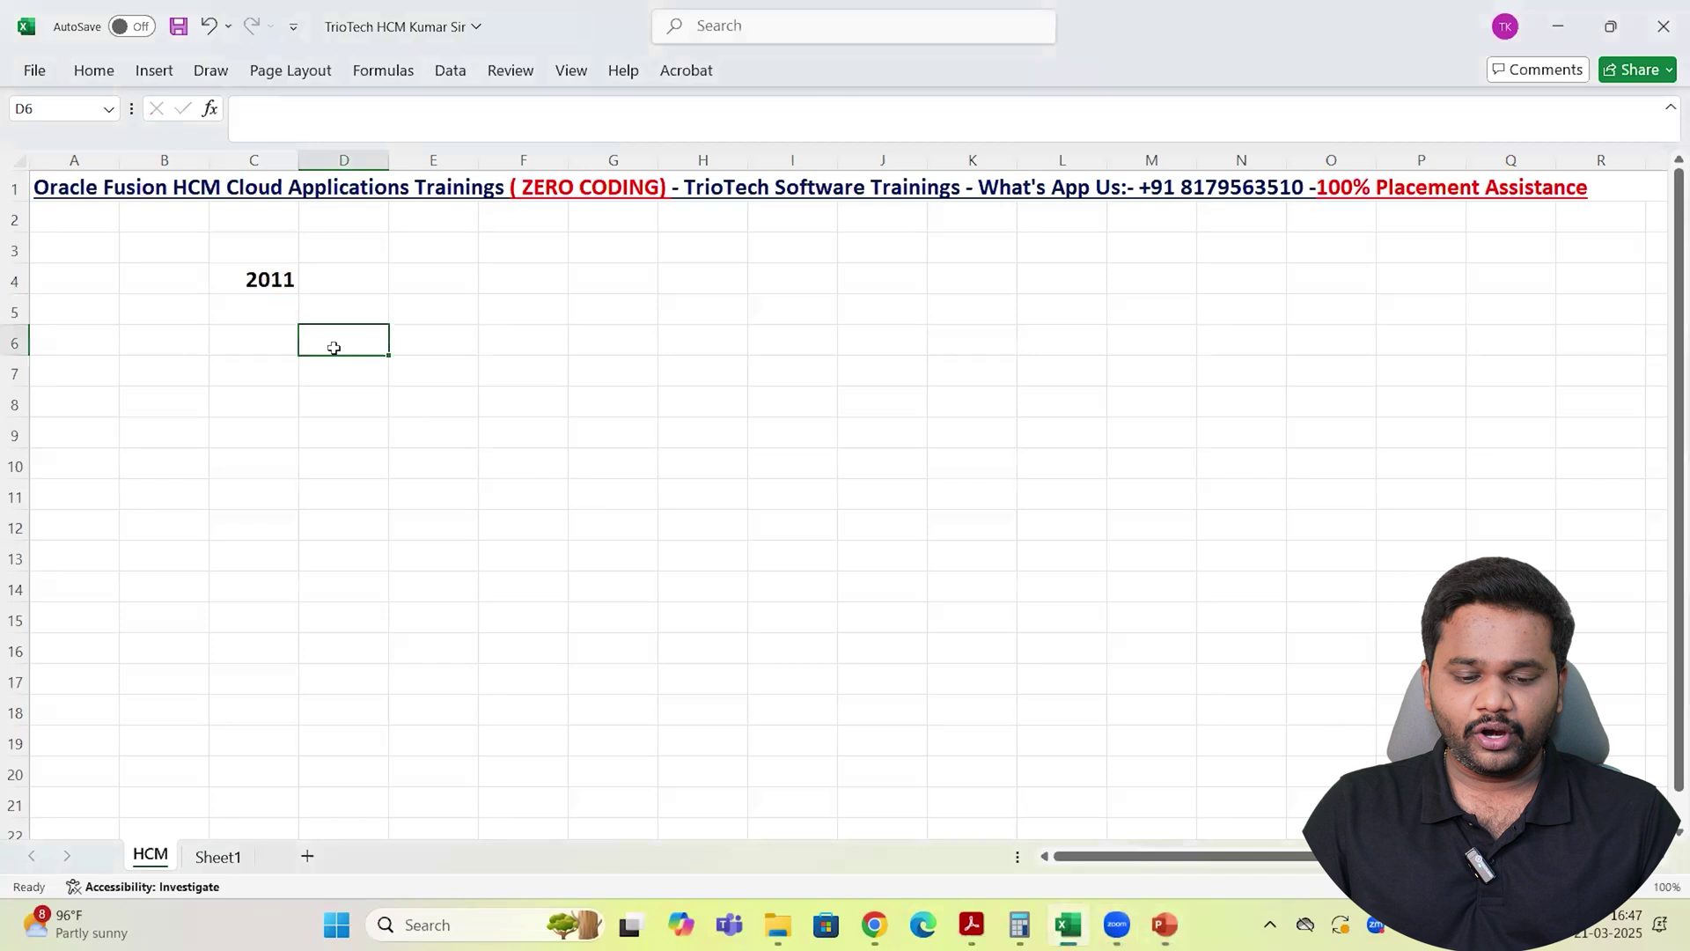
left_click(274, 281)
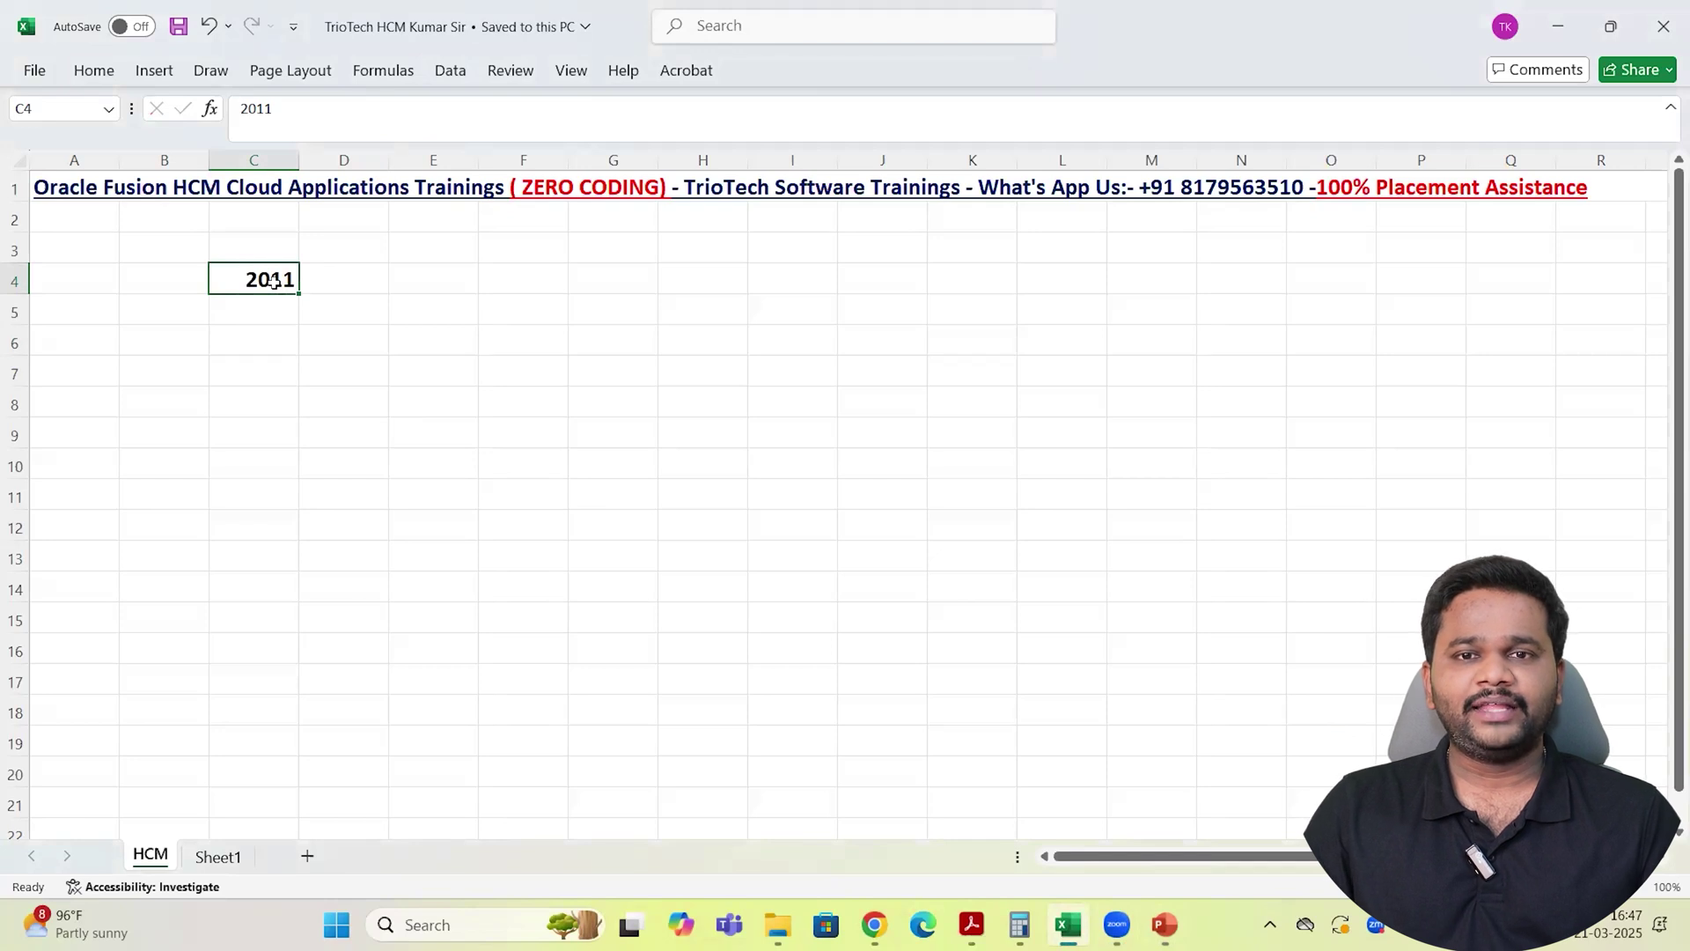
left_click(342, 279)
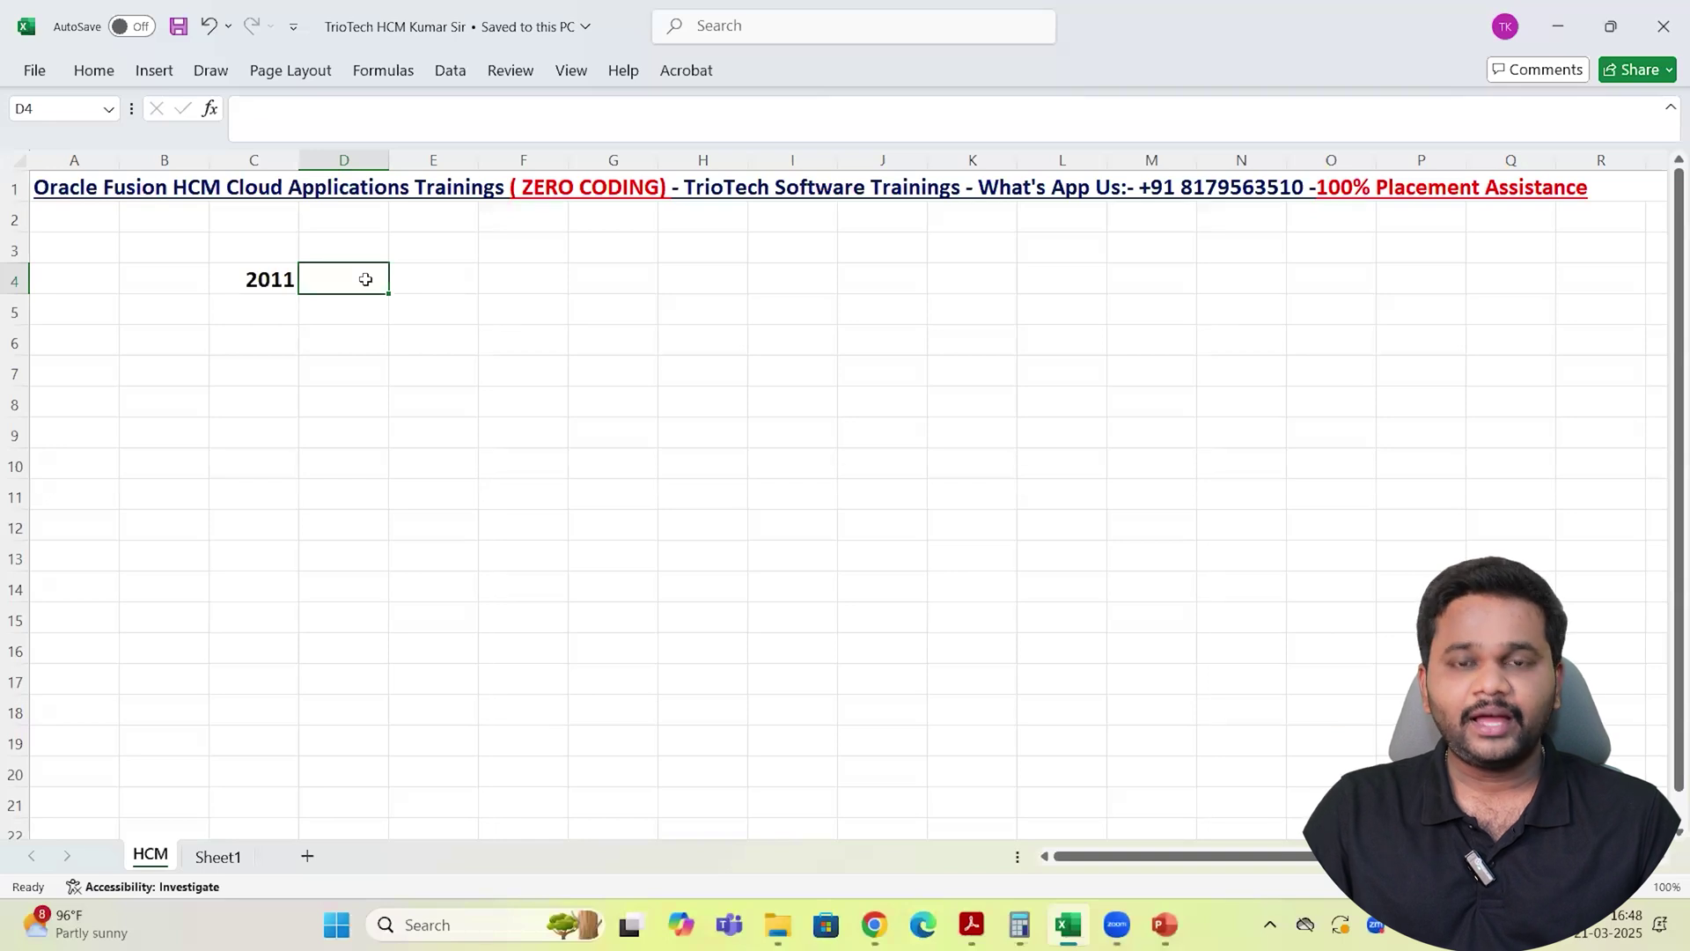
type("r")
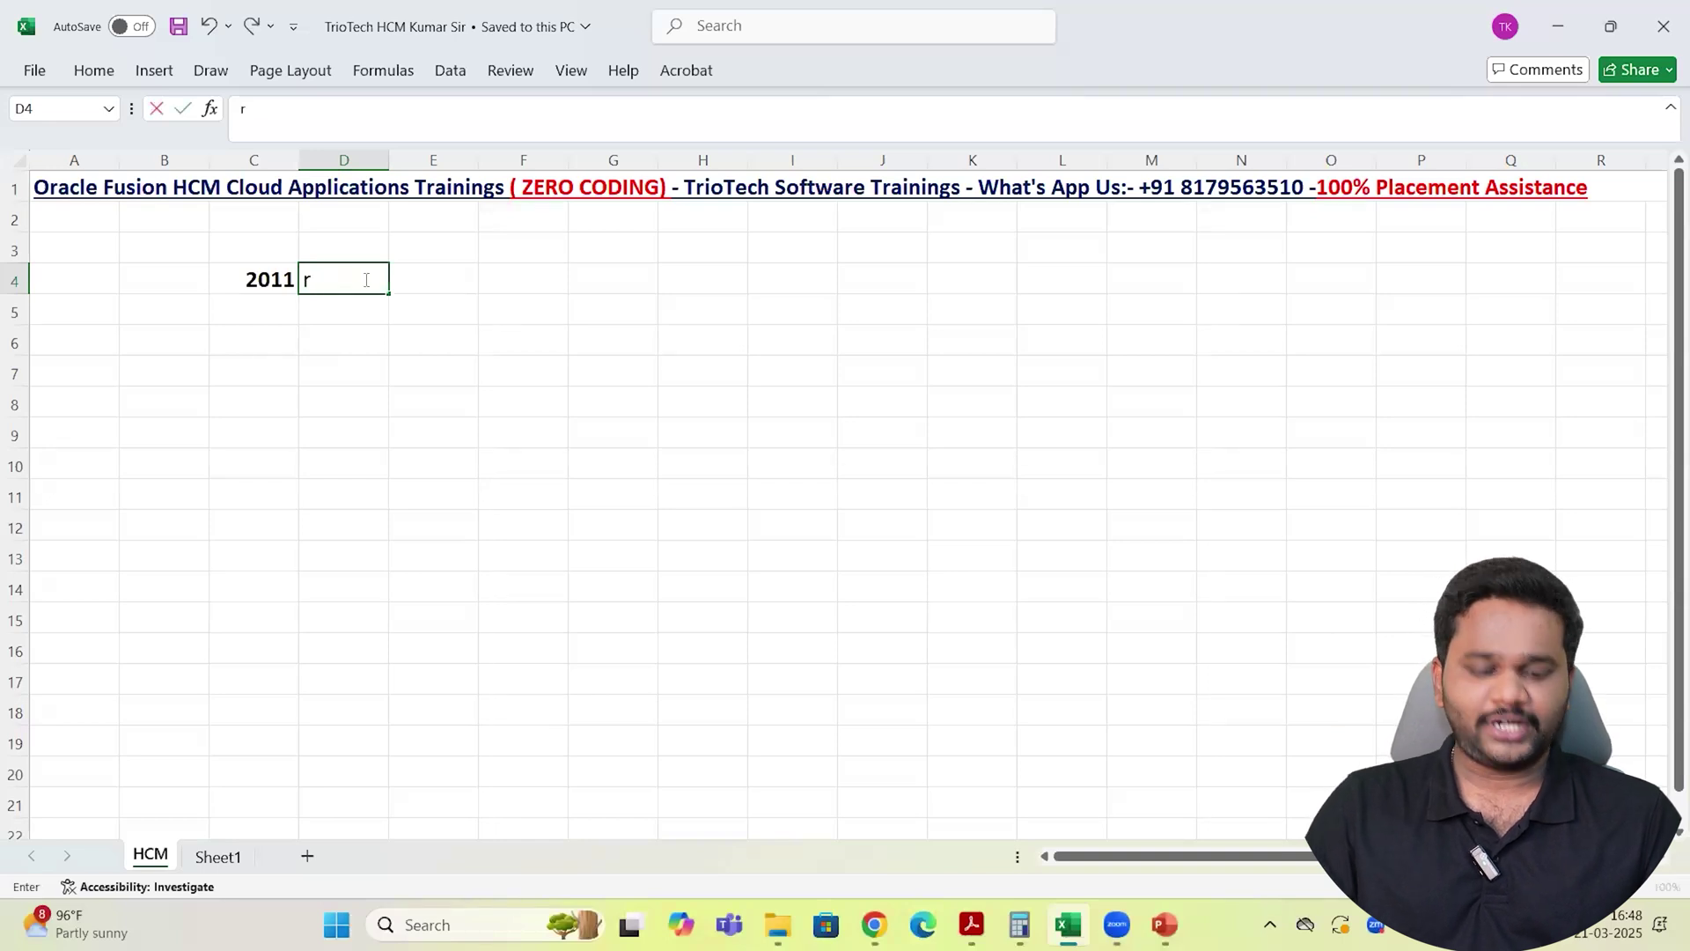
key("BackSpace")
type("R1")
key("Return")
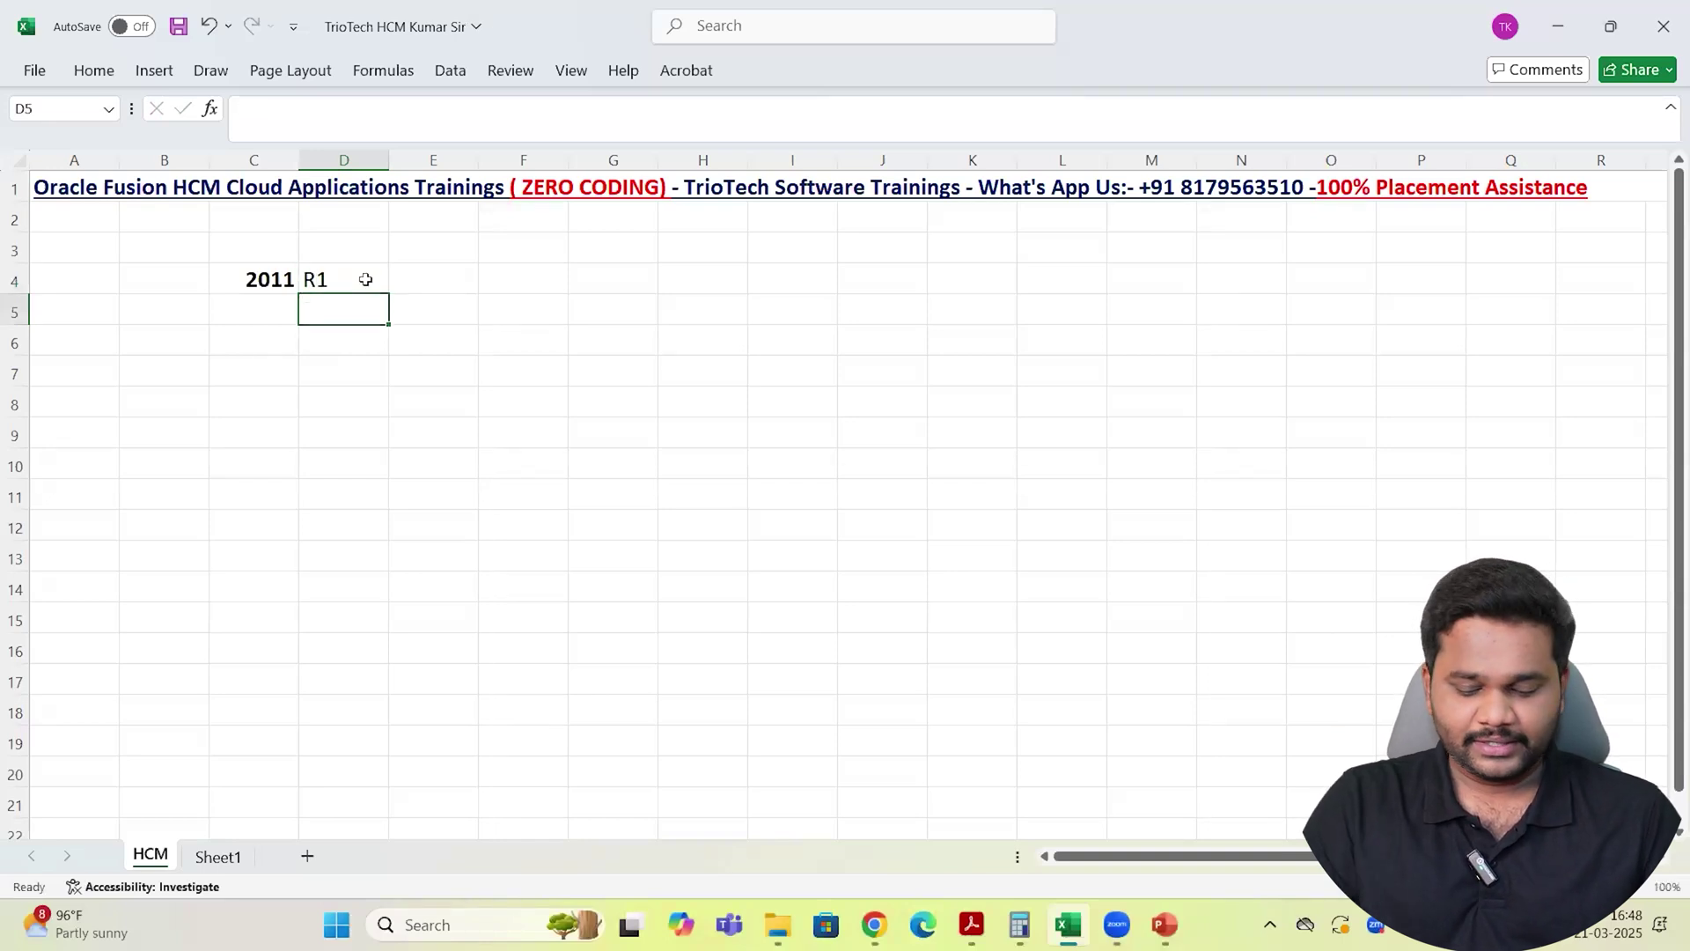
Make R1 bold and centred in its cell
left_click(365, 279)
key("ctrl+b")
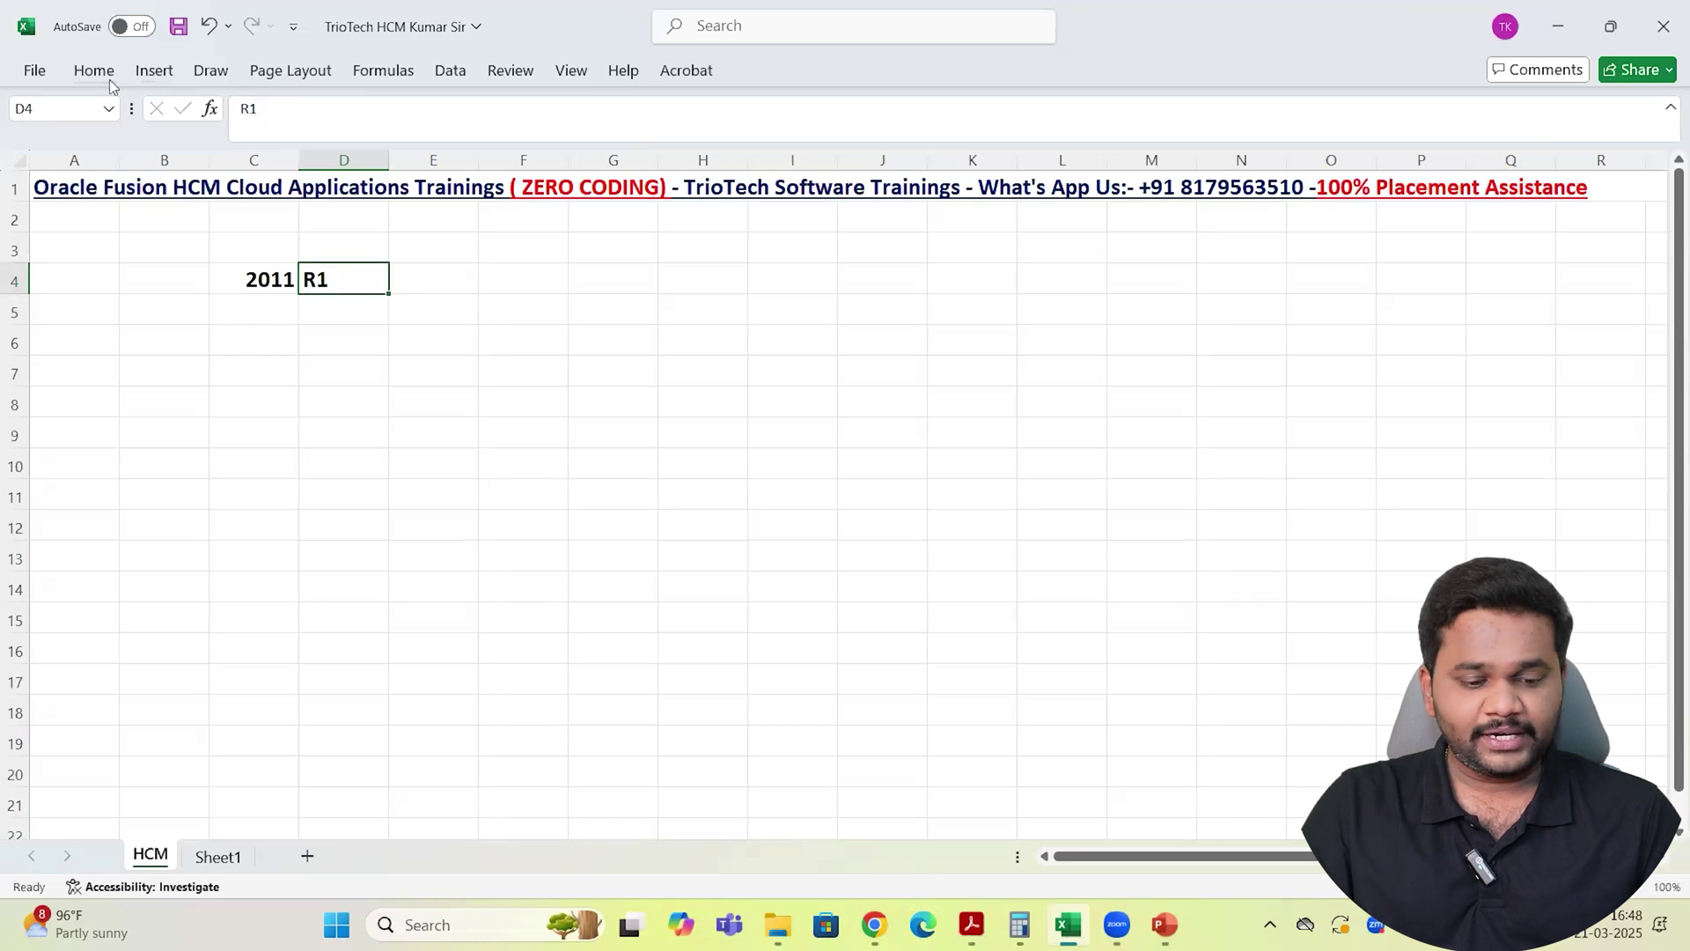
left_click(104, 76)
left_click(438, 147)
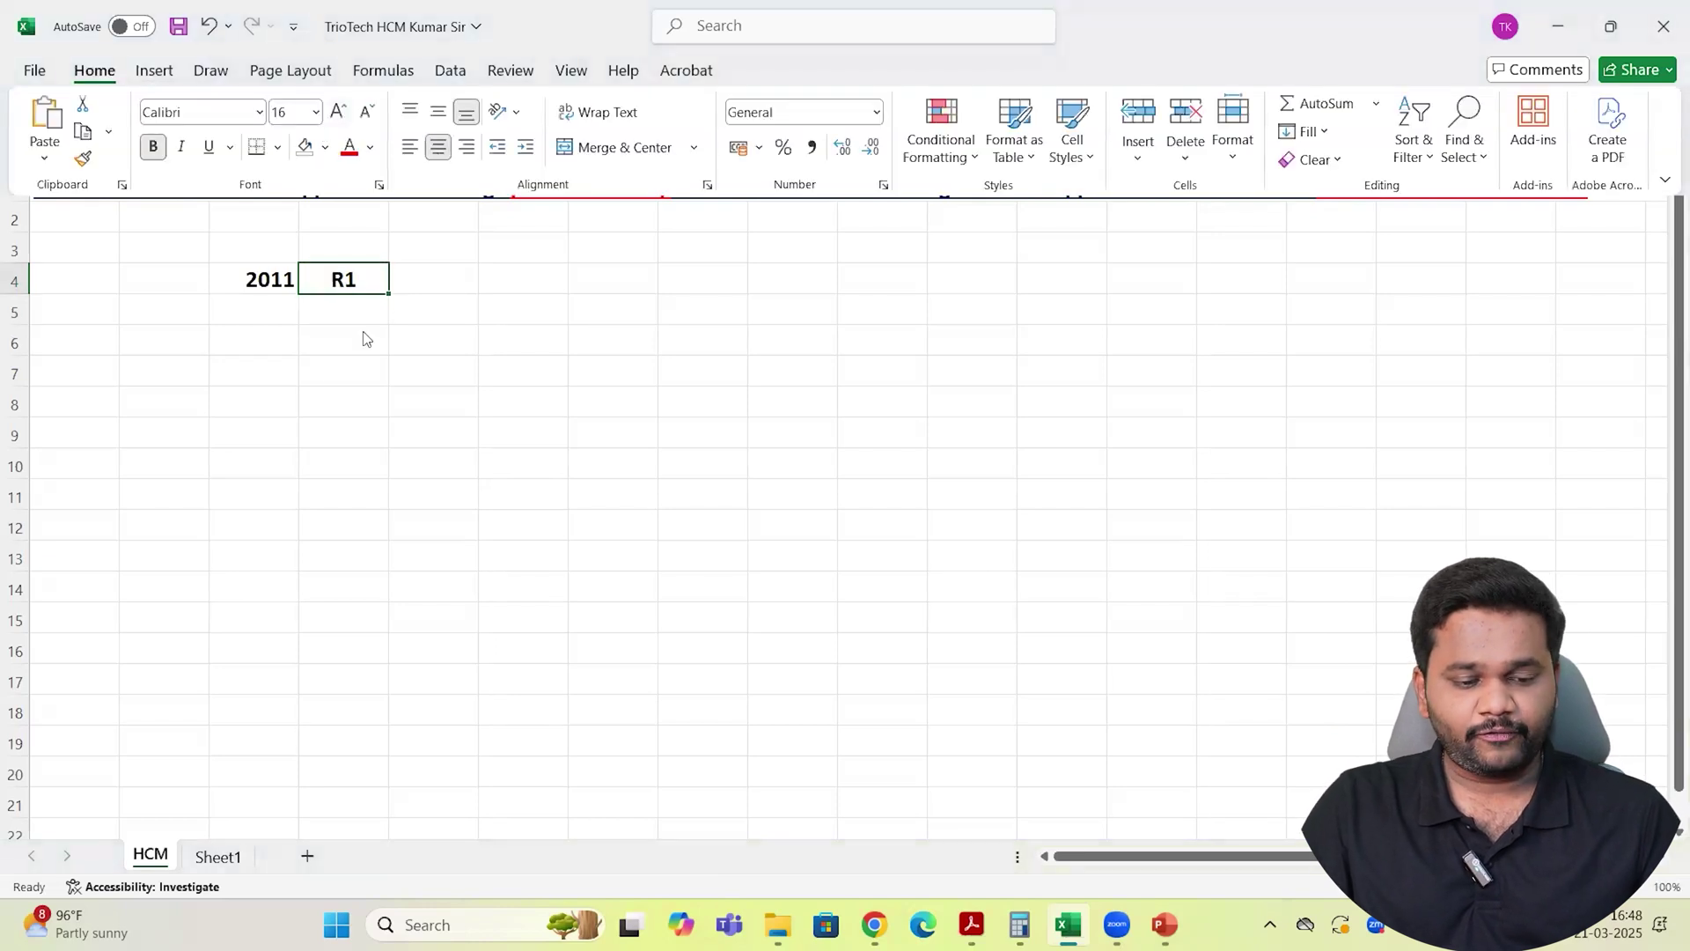
left_click(425, 279)
left_click(426, 279)
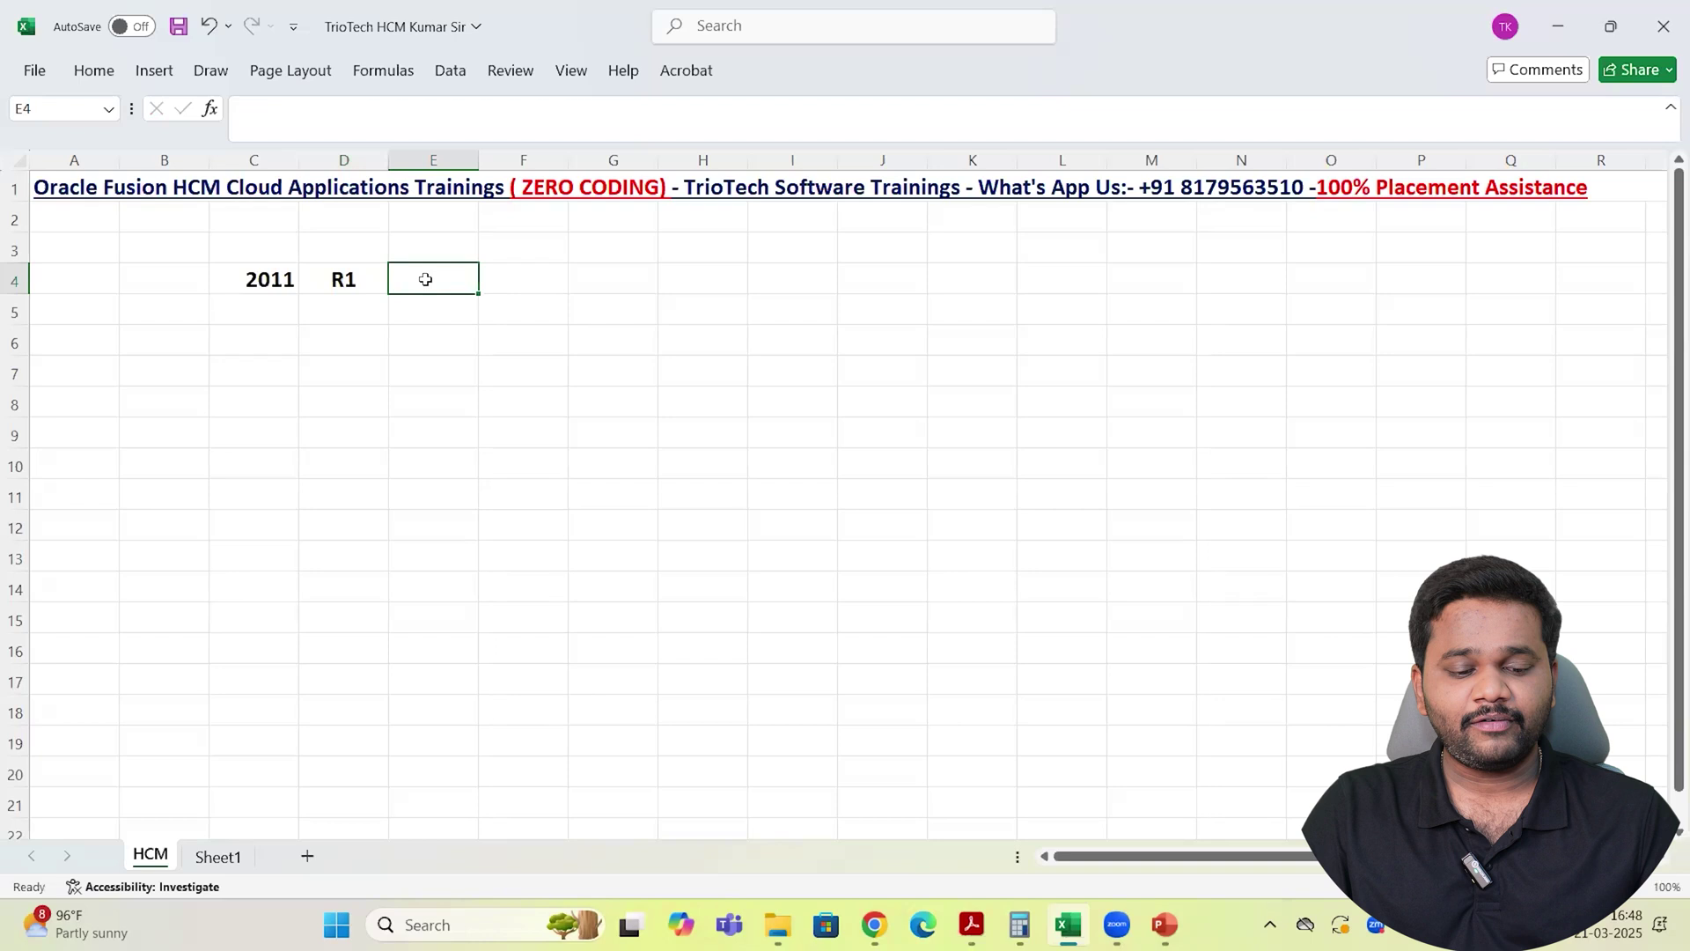
left_click(256, 272)
left_click(354, 283)
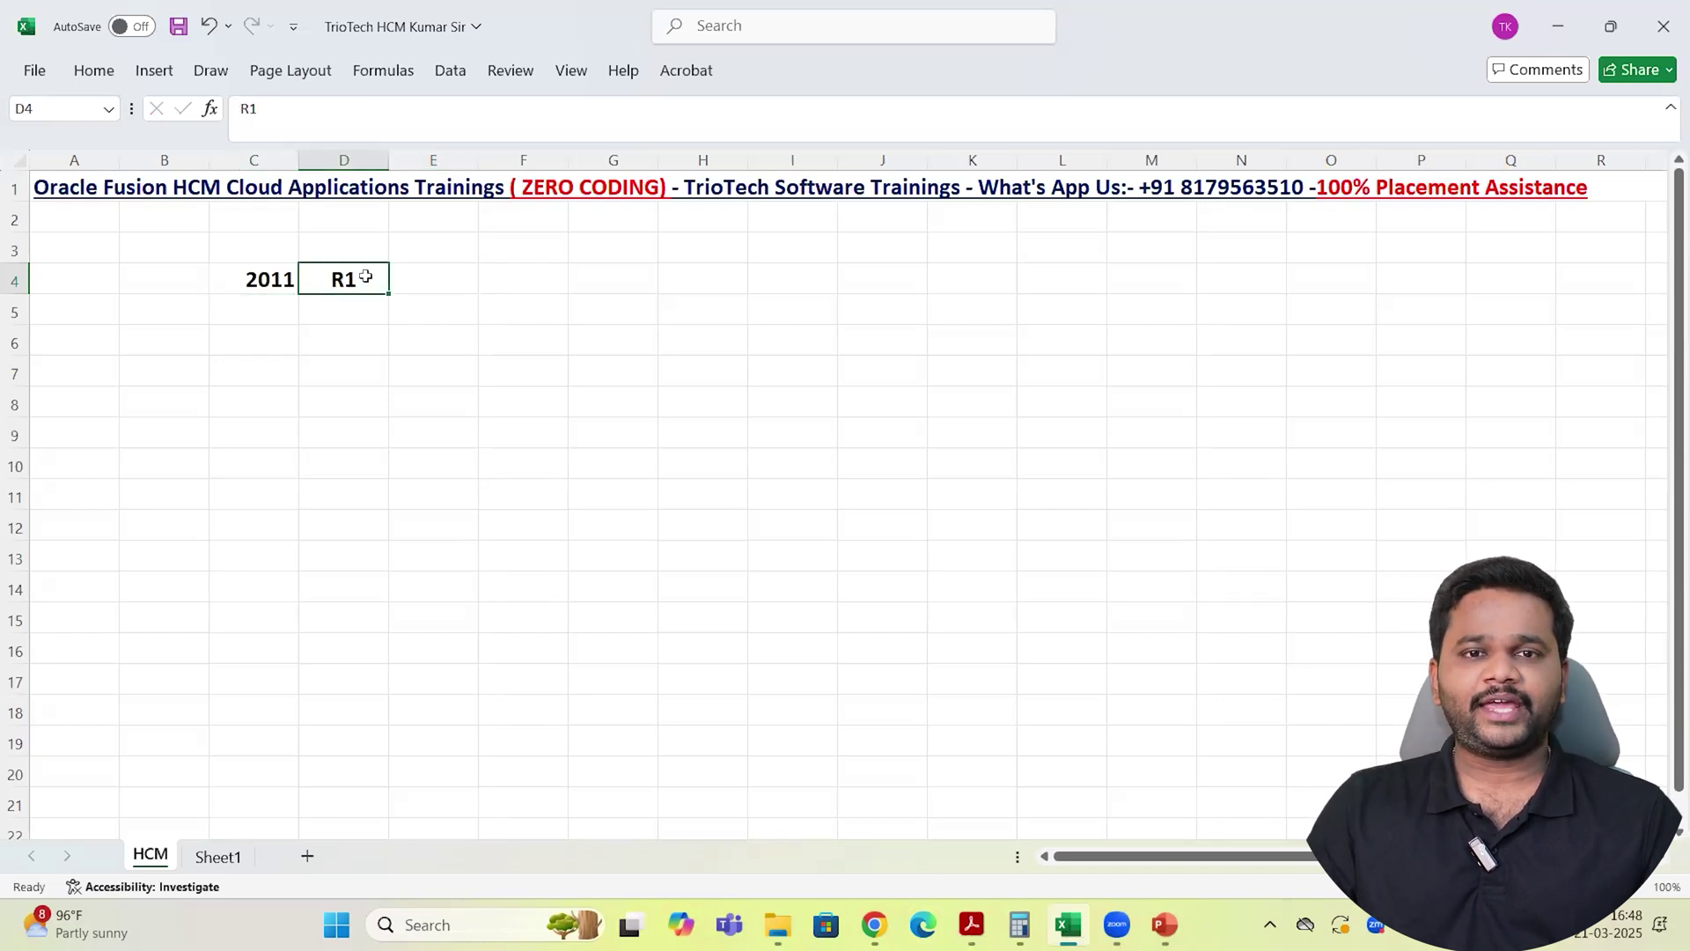
left_click(335, 304)
left_click(351, 278)
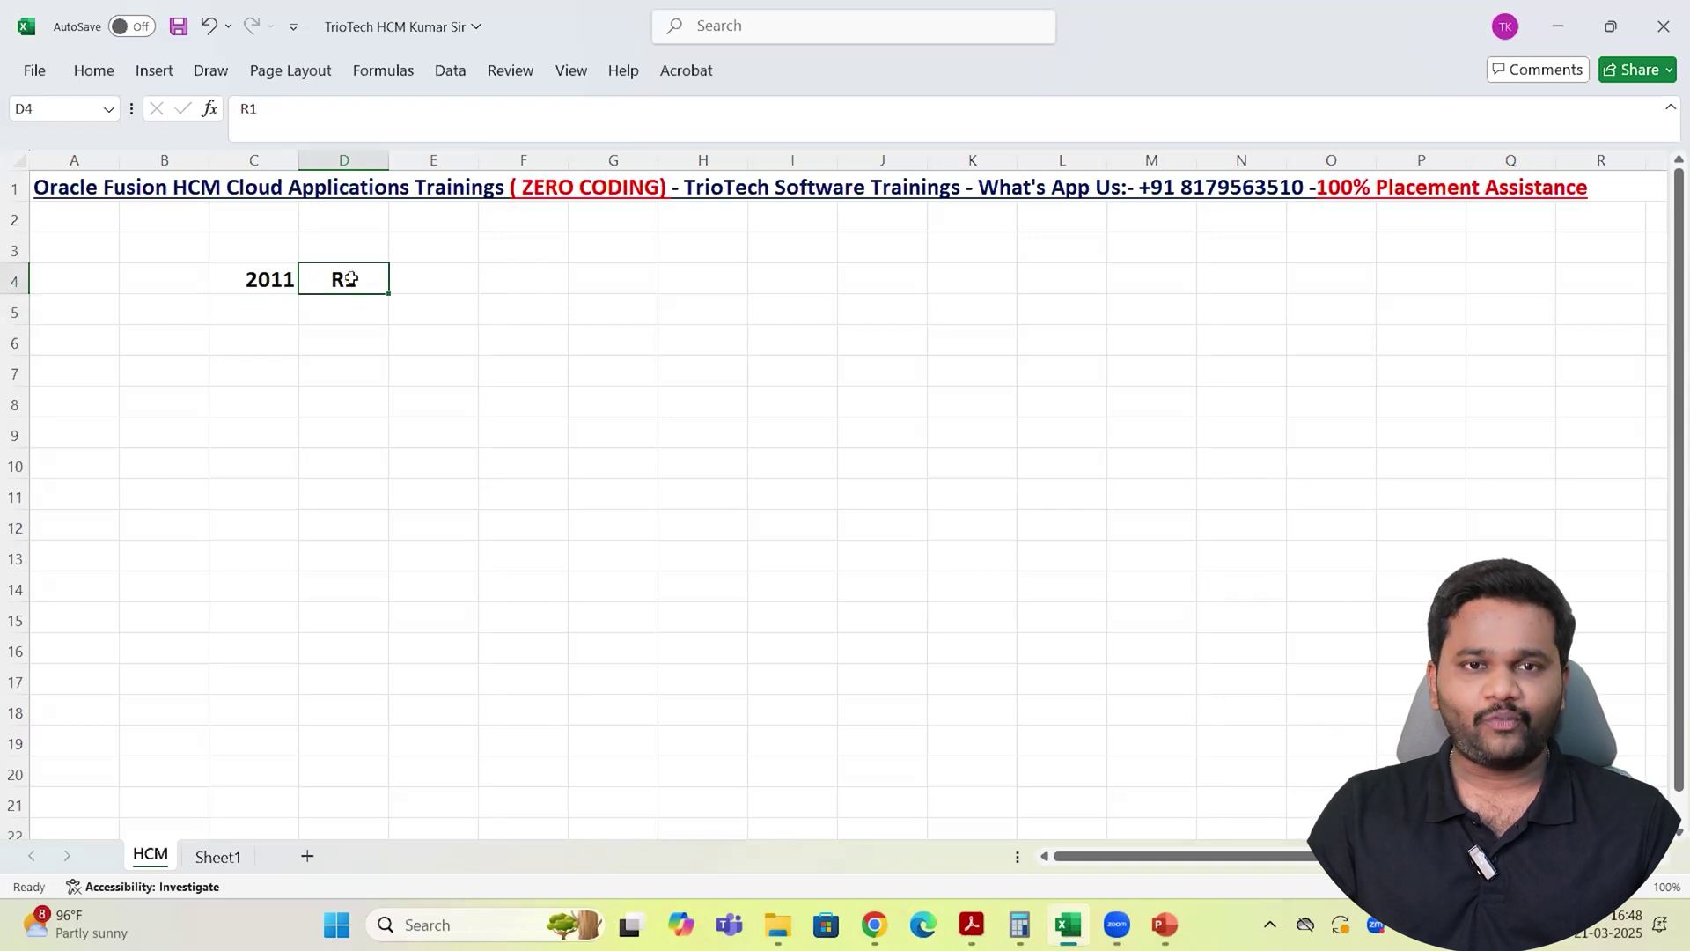
Fill the release series from R1 down to R13 in D4:D16
left_click_drag(389, 297, 366, 649)
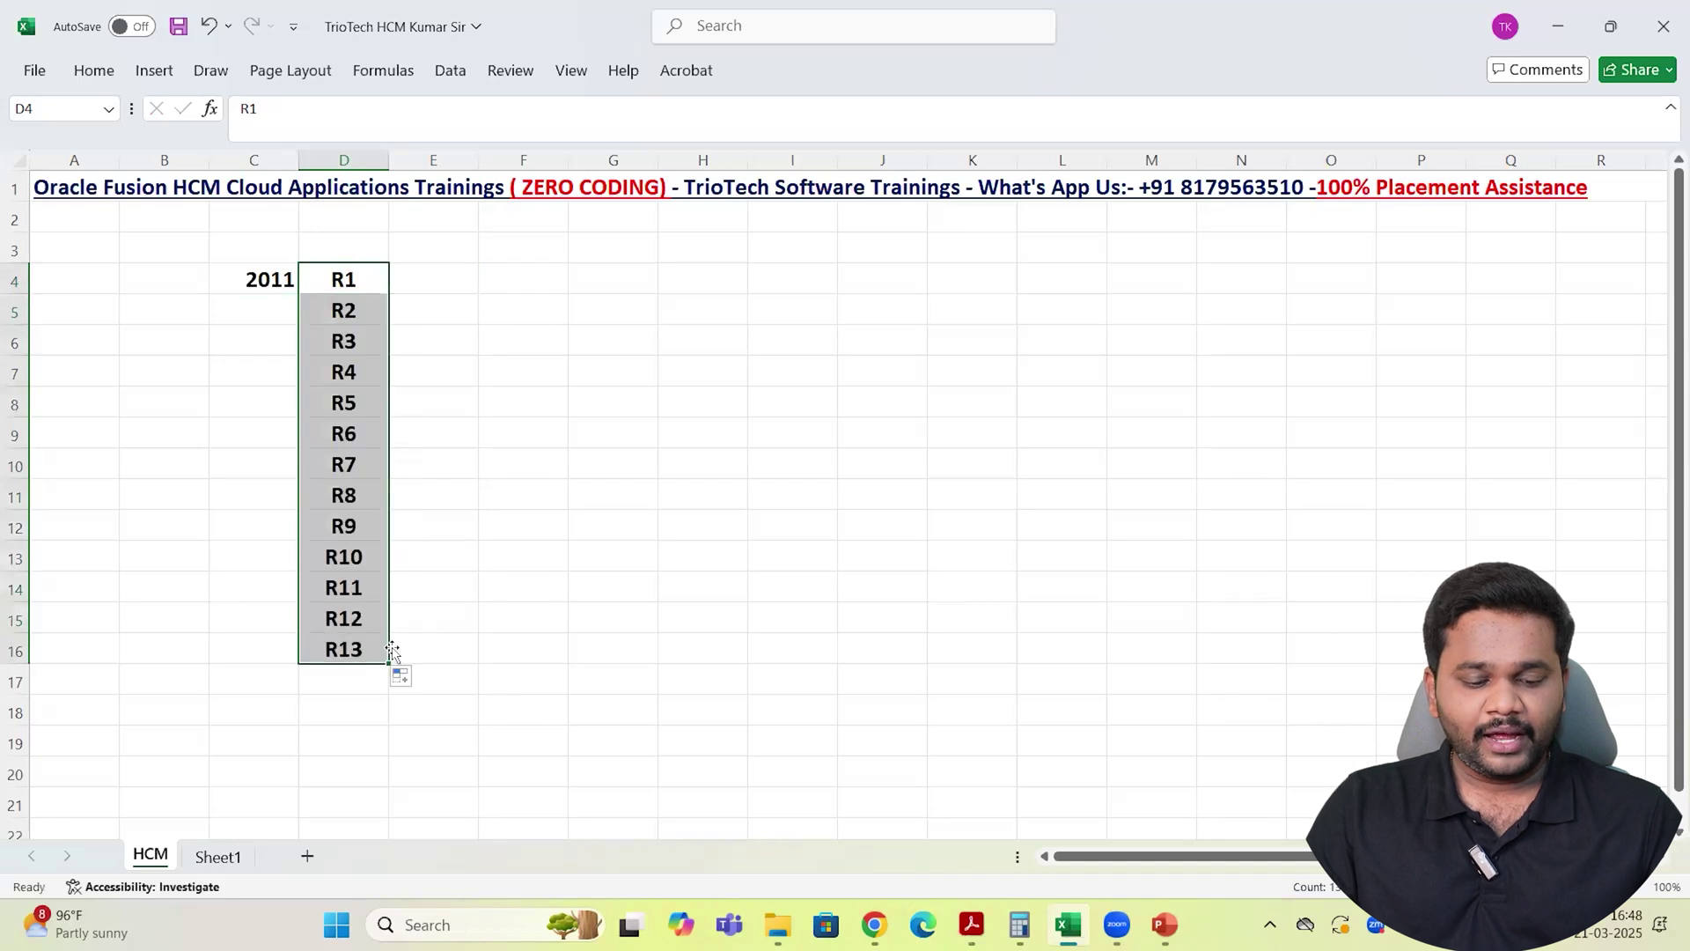
left_click(347, 651)
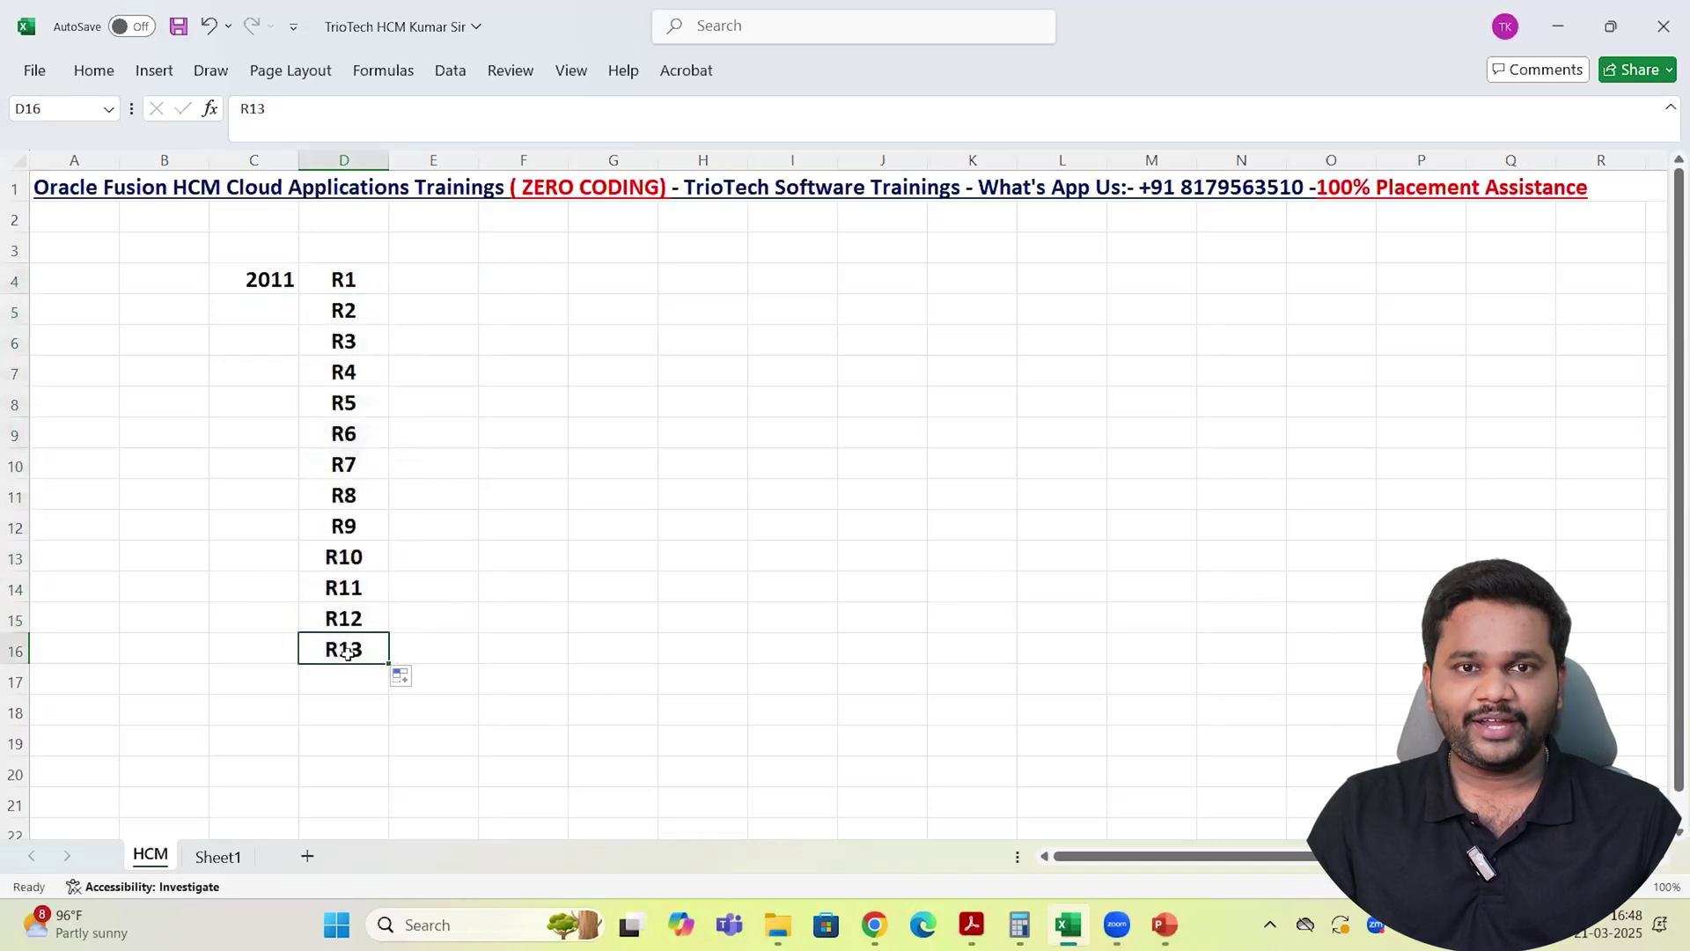
double_click(348, 651)
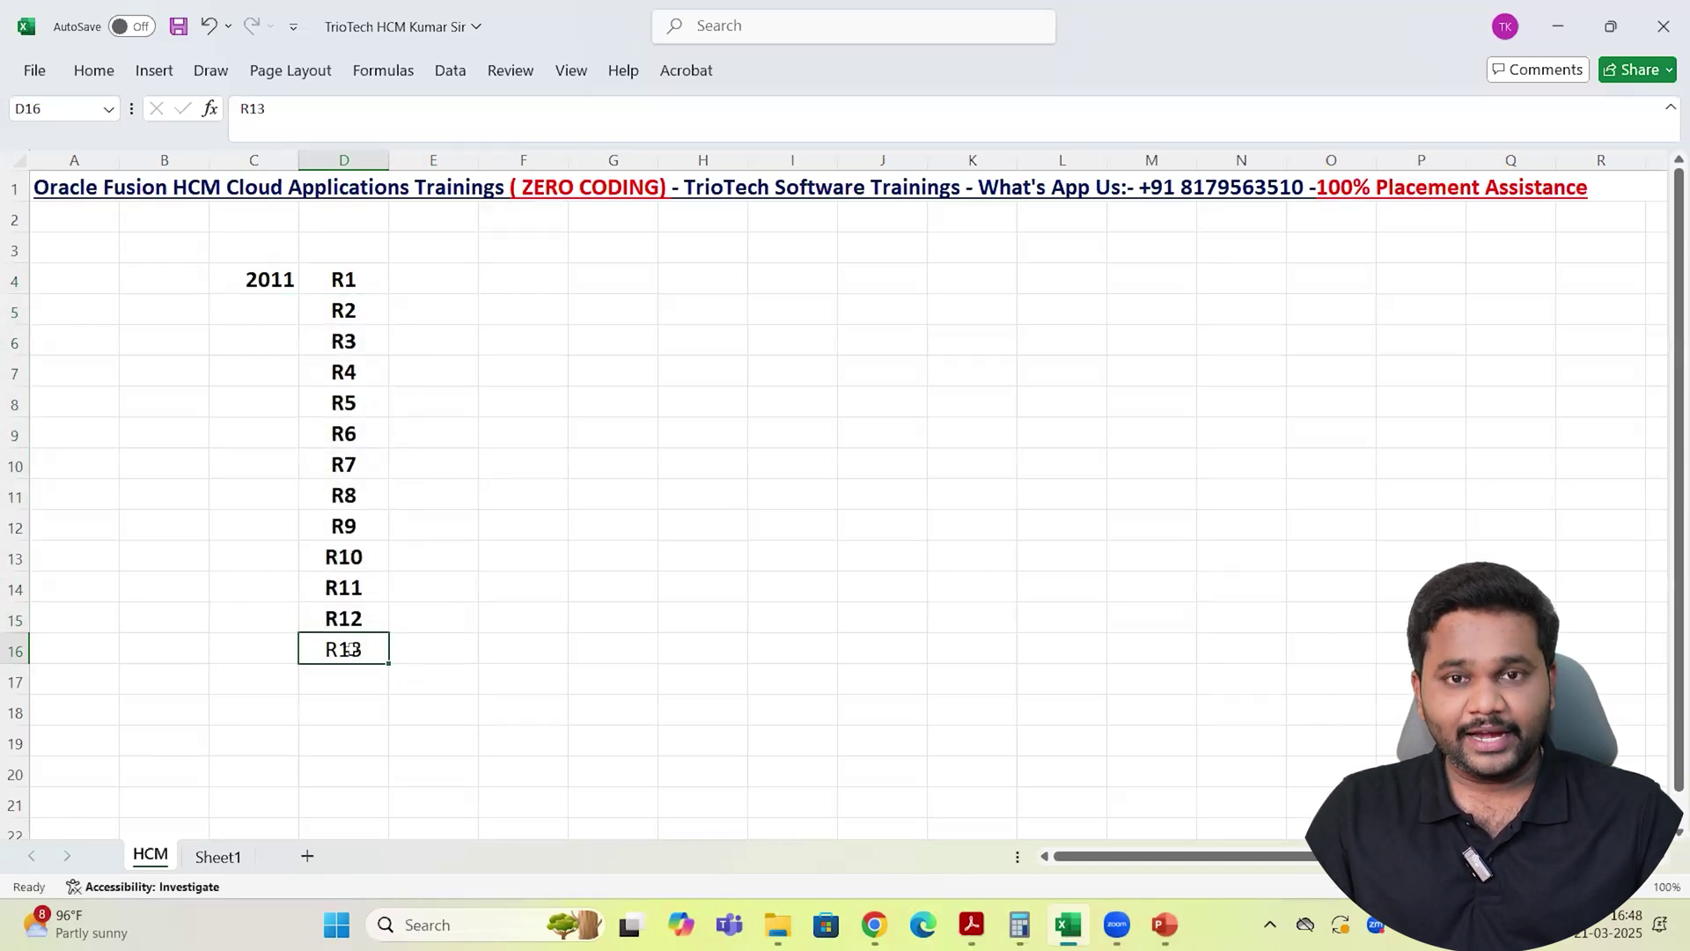
Shade the R13 and 2011 cells orange
right_click(350, 649)
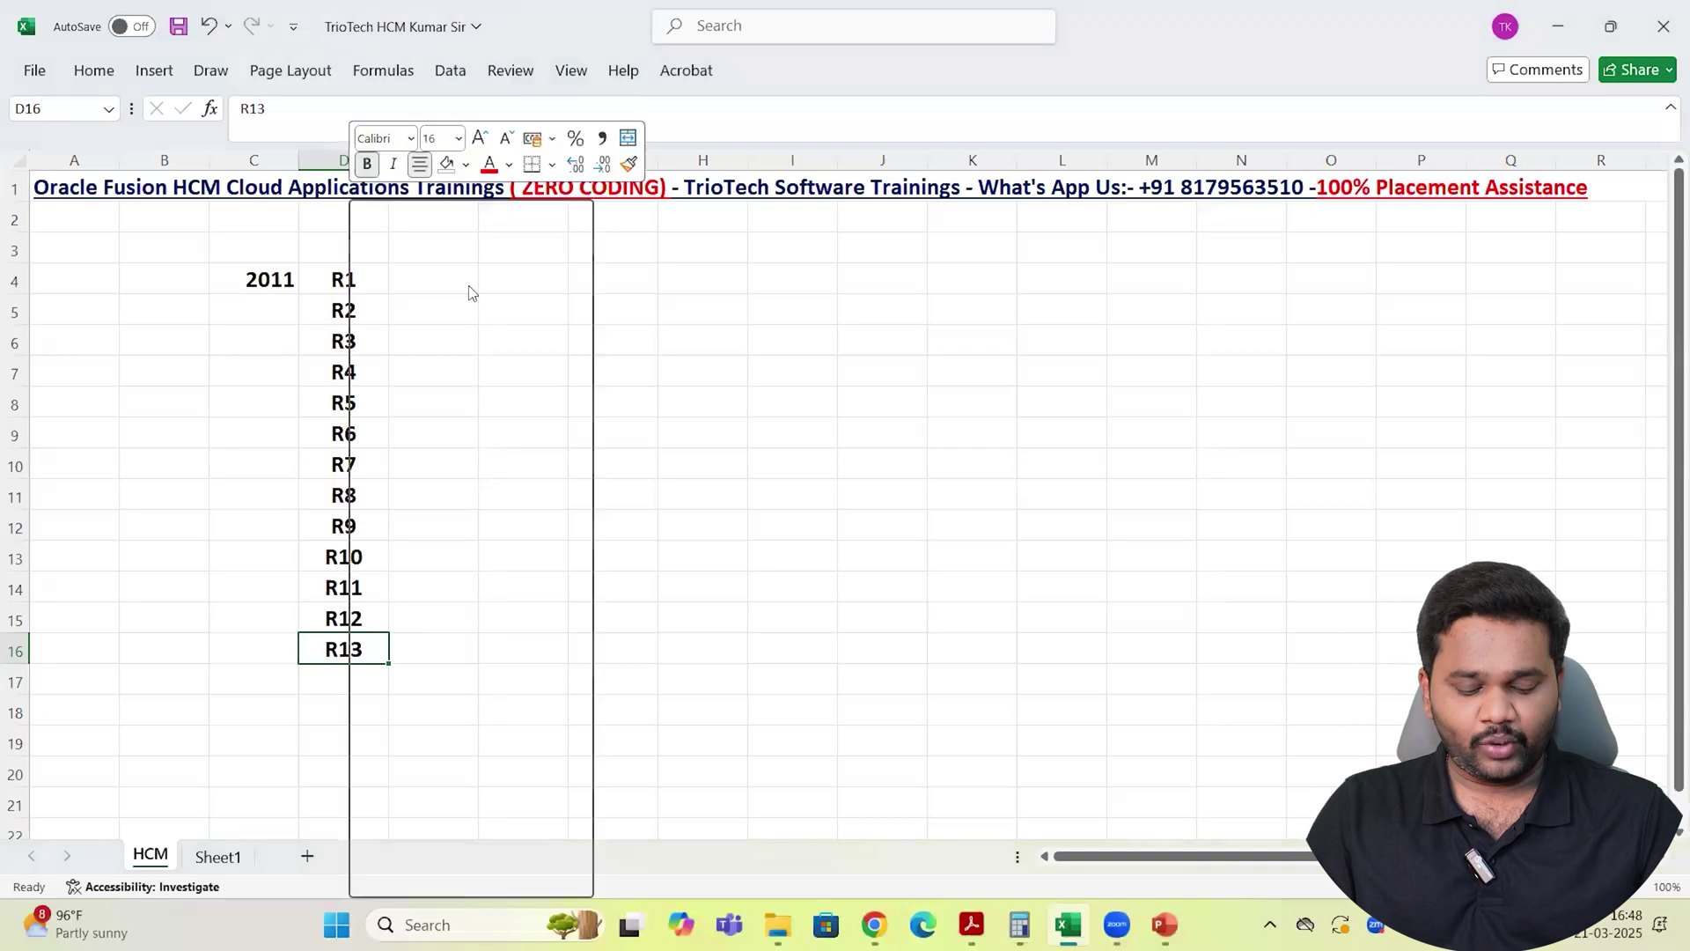
left_click(466, 165)
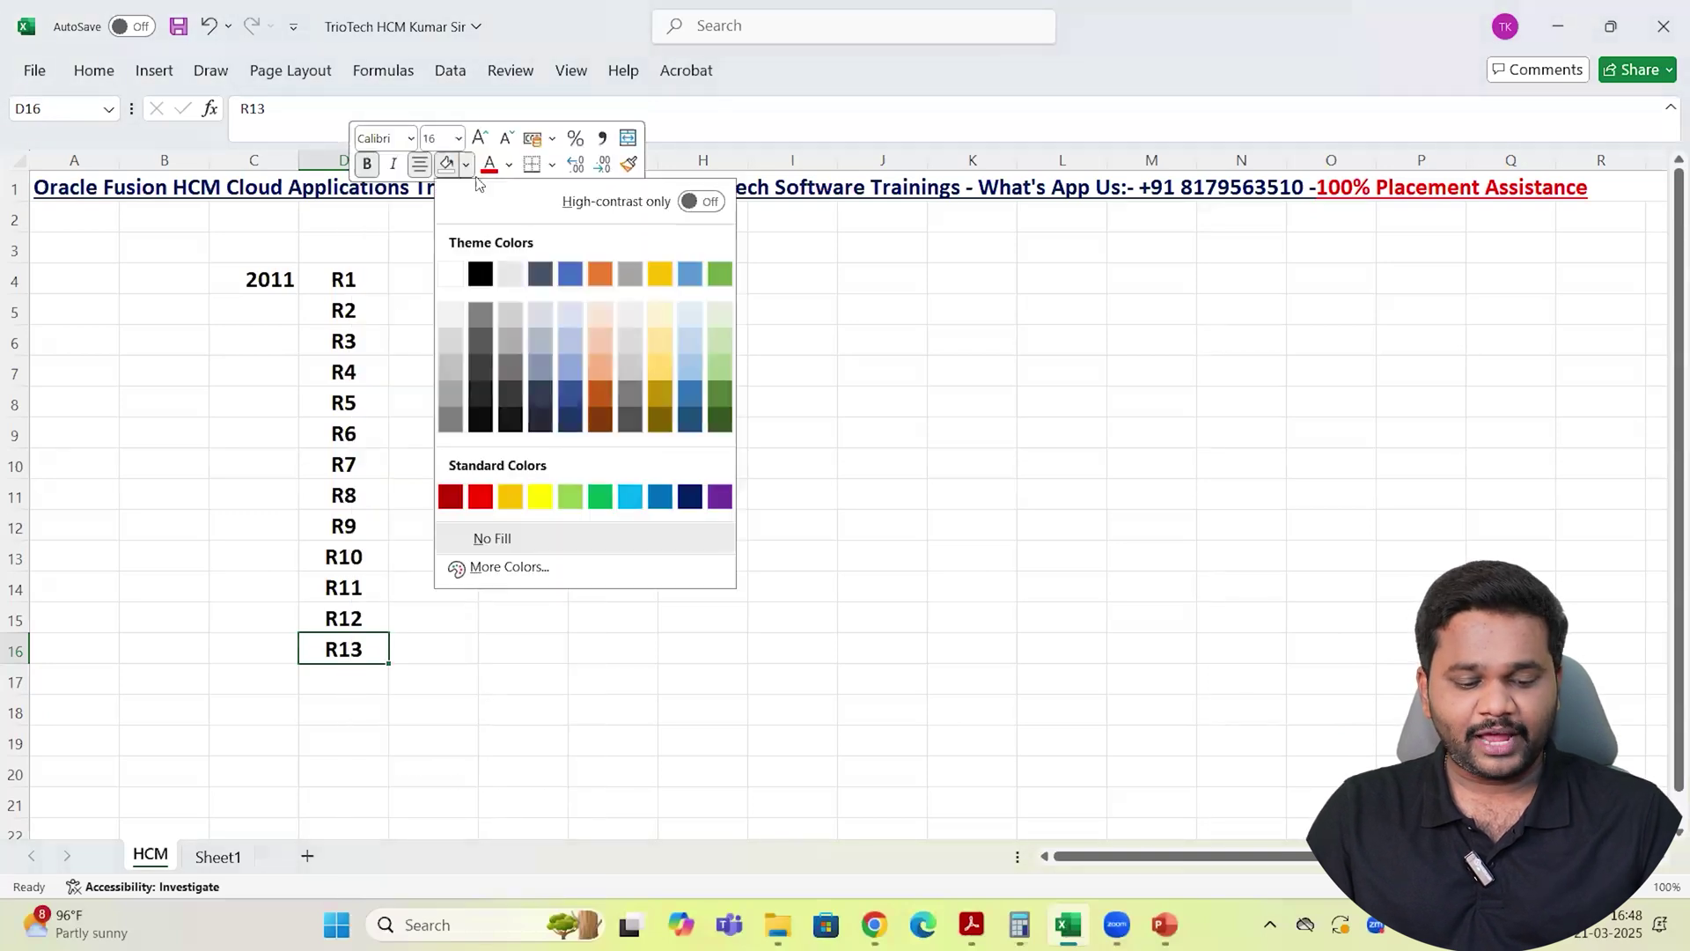
left_click(510, 502)
left_click(259, 274)
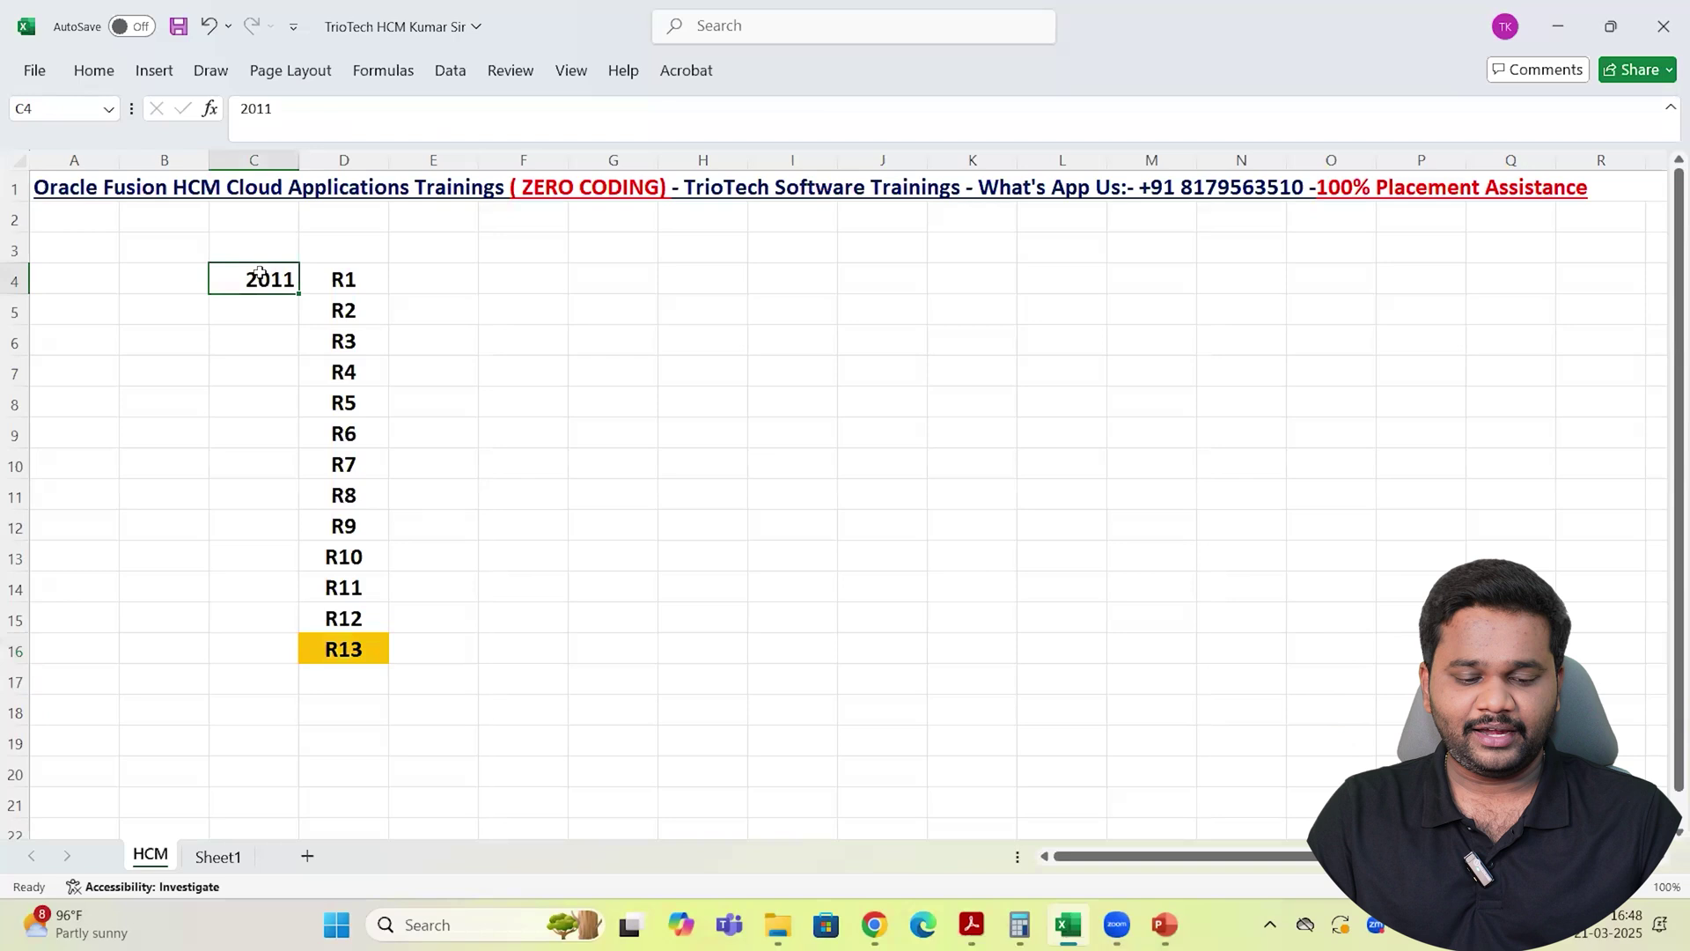
right_click(259, 274)
left_click(359, 198)
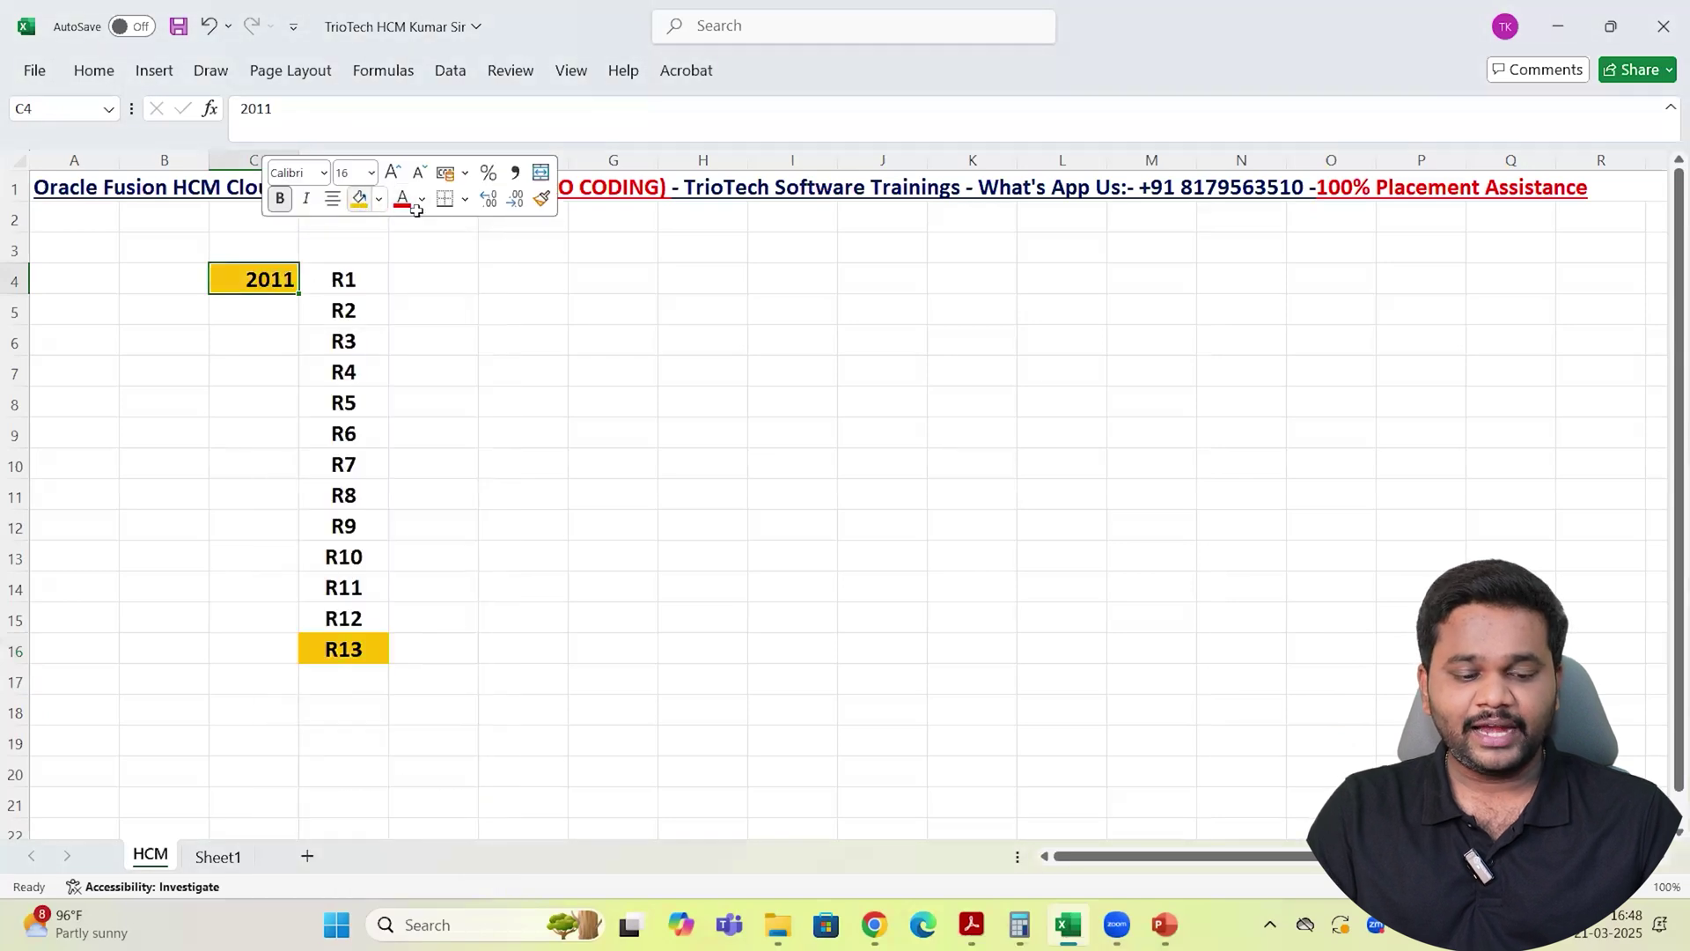
left_click(555, 435)
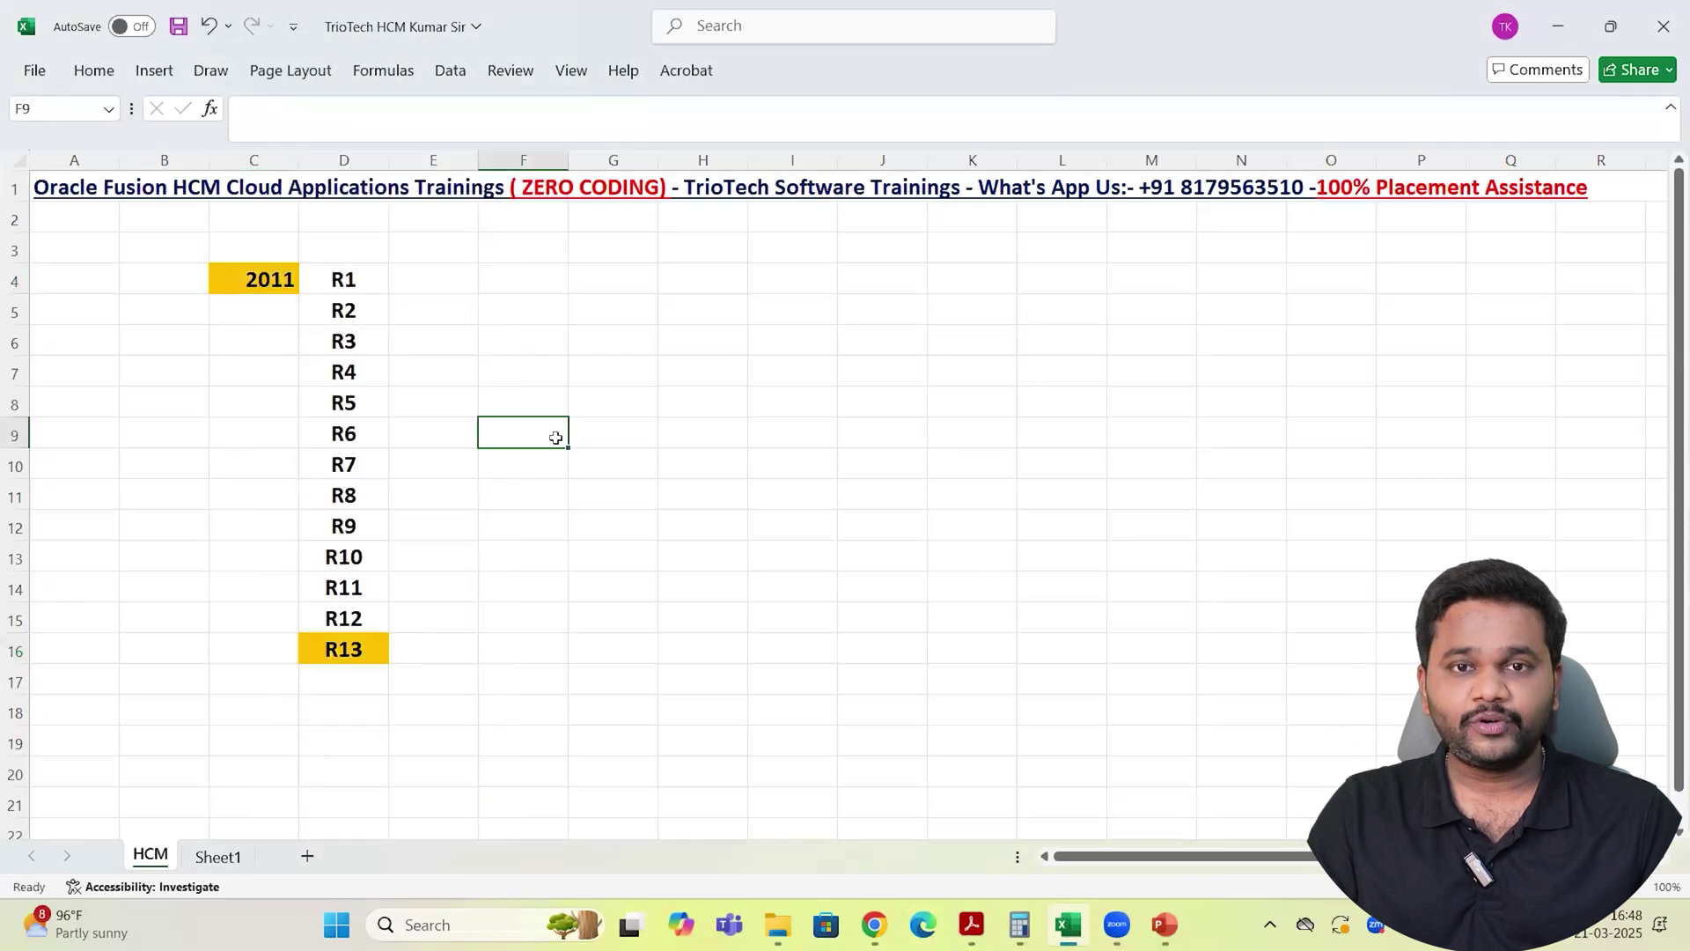
left_click(346, 652)
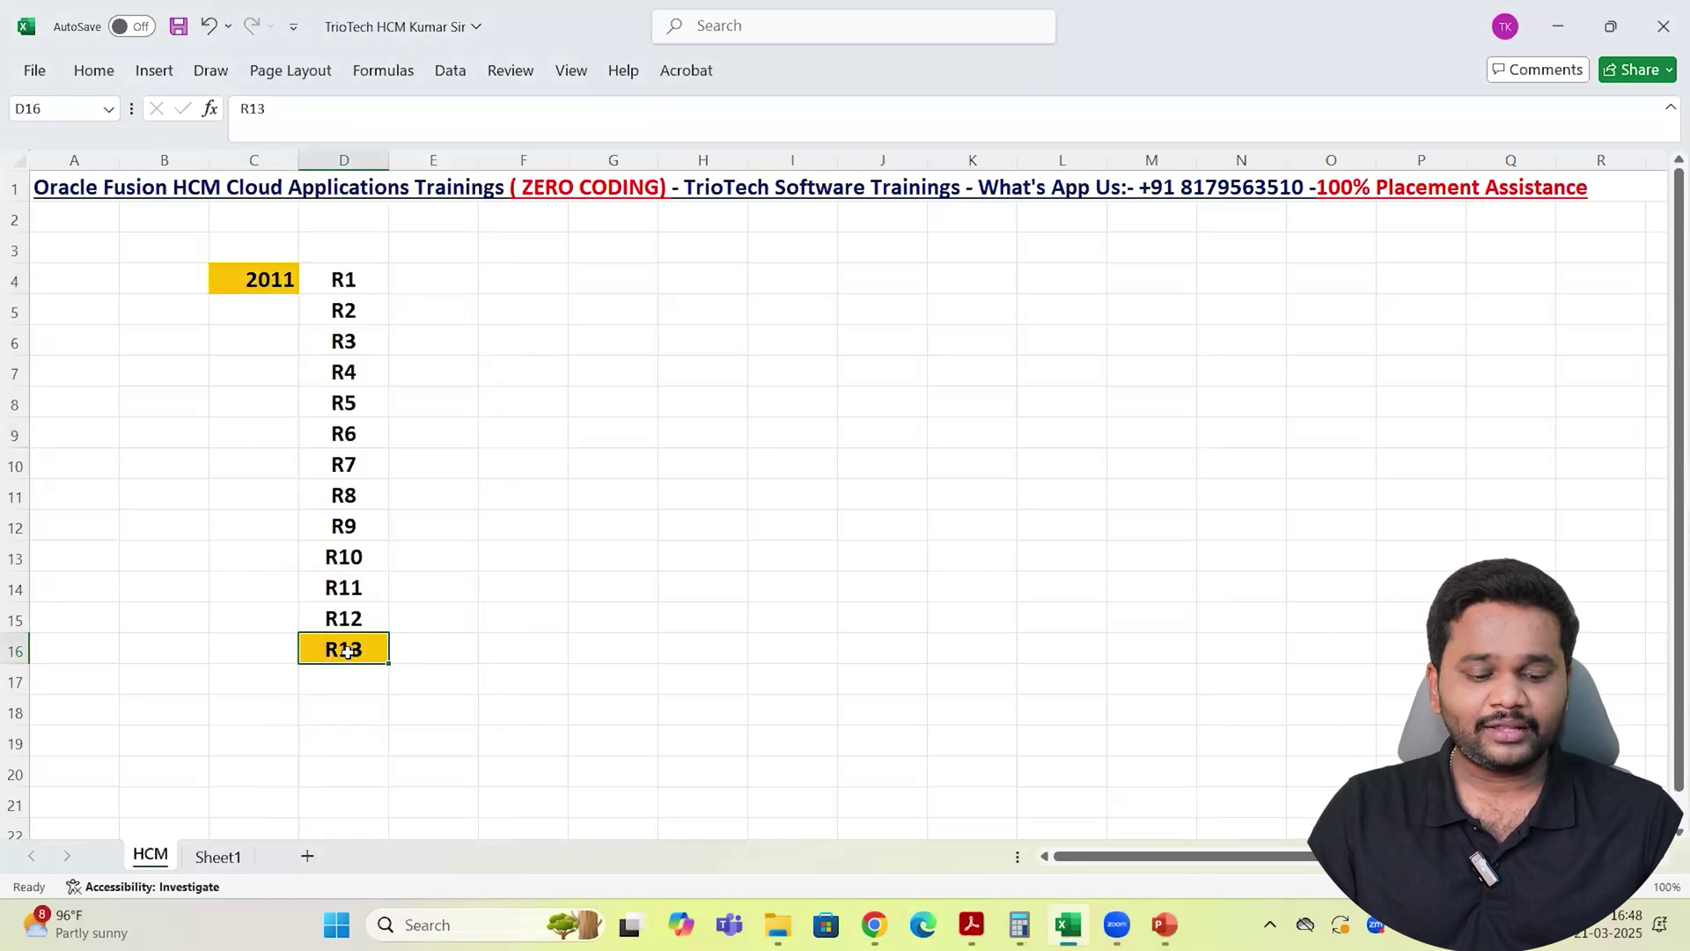
Save the workbook and highlight releases R1 through R10
key("ctrl+s")
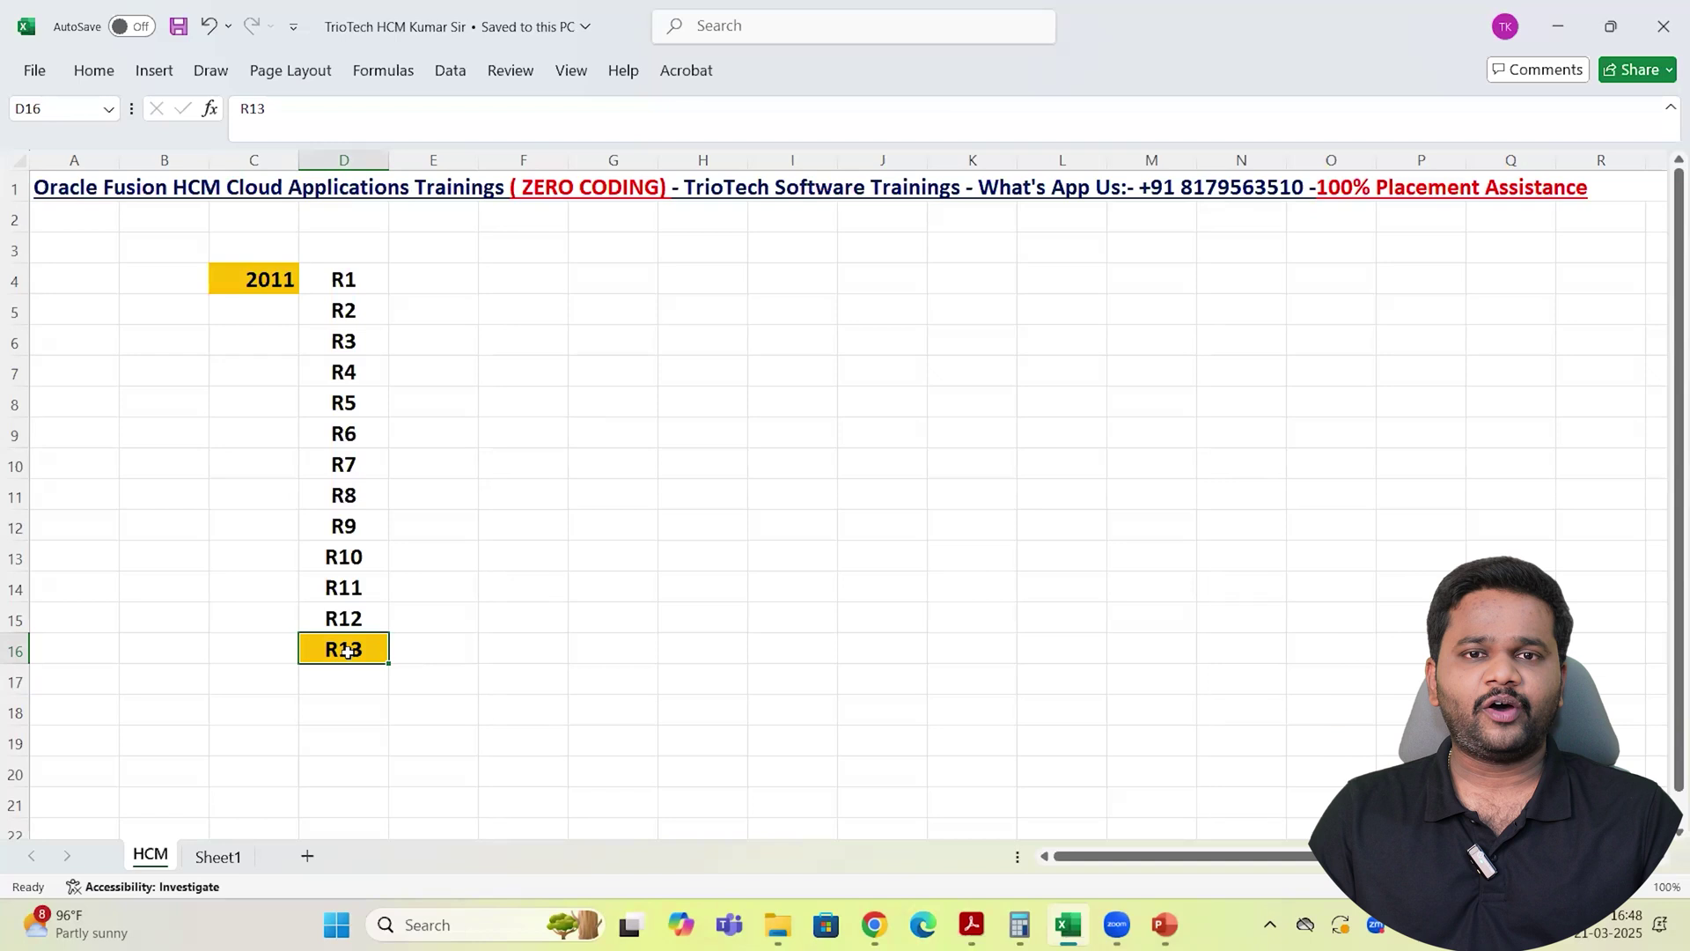
left_click(339, 278)
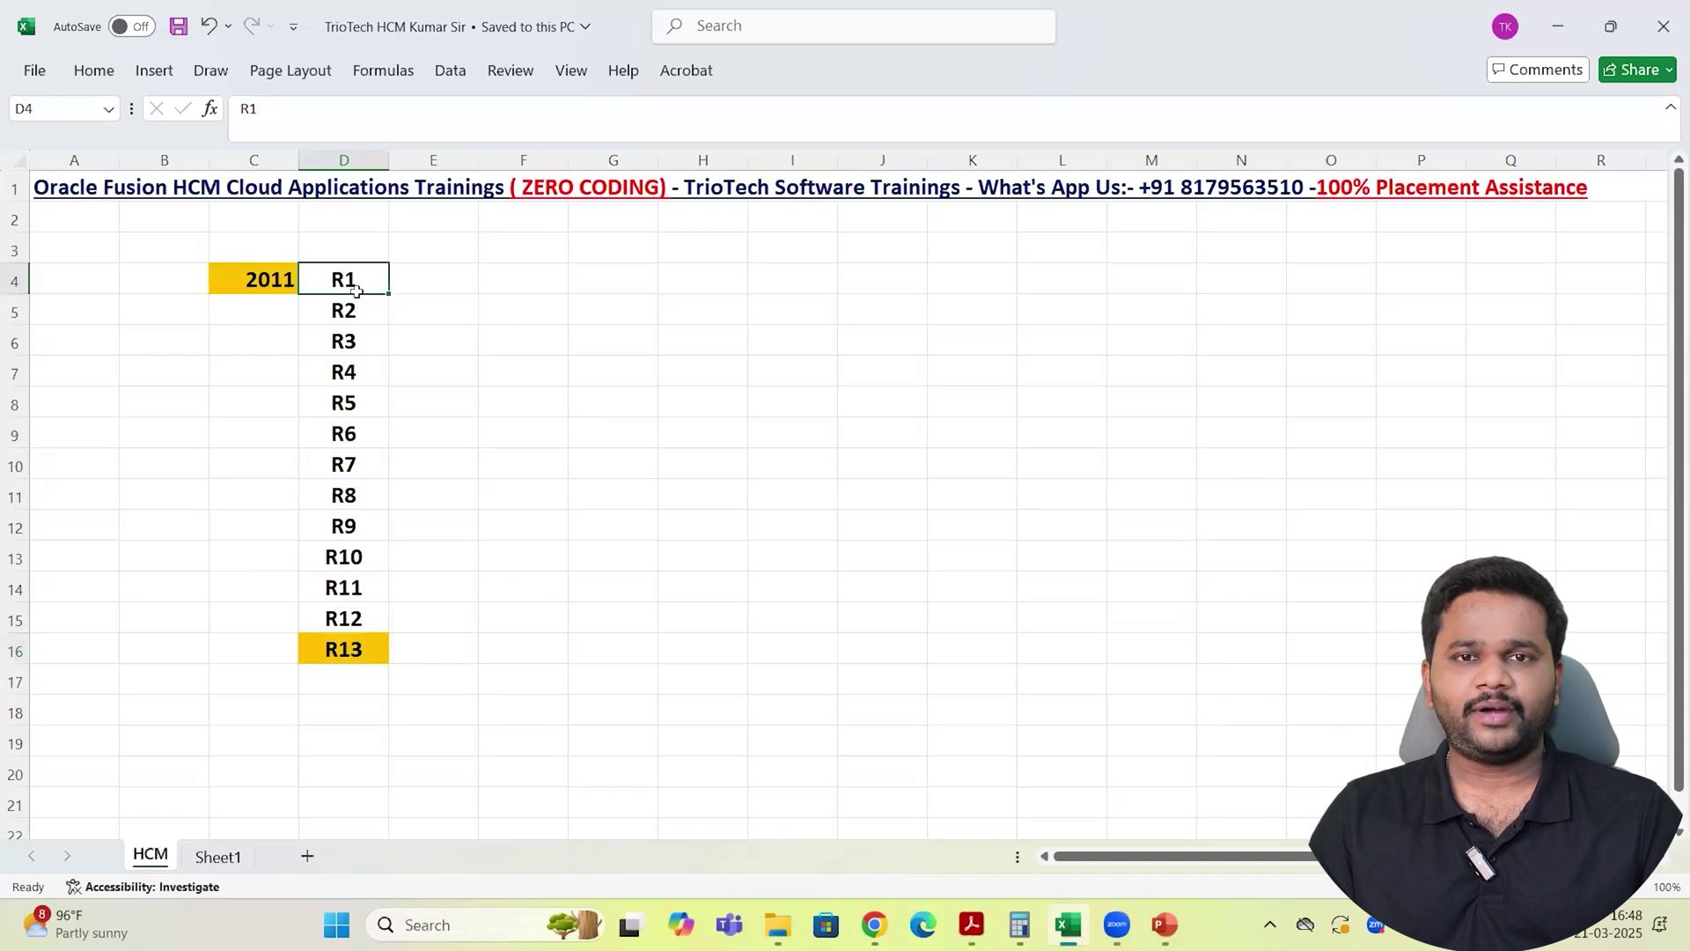
left_click(351, 564)
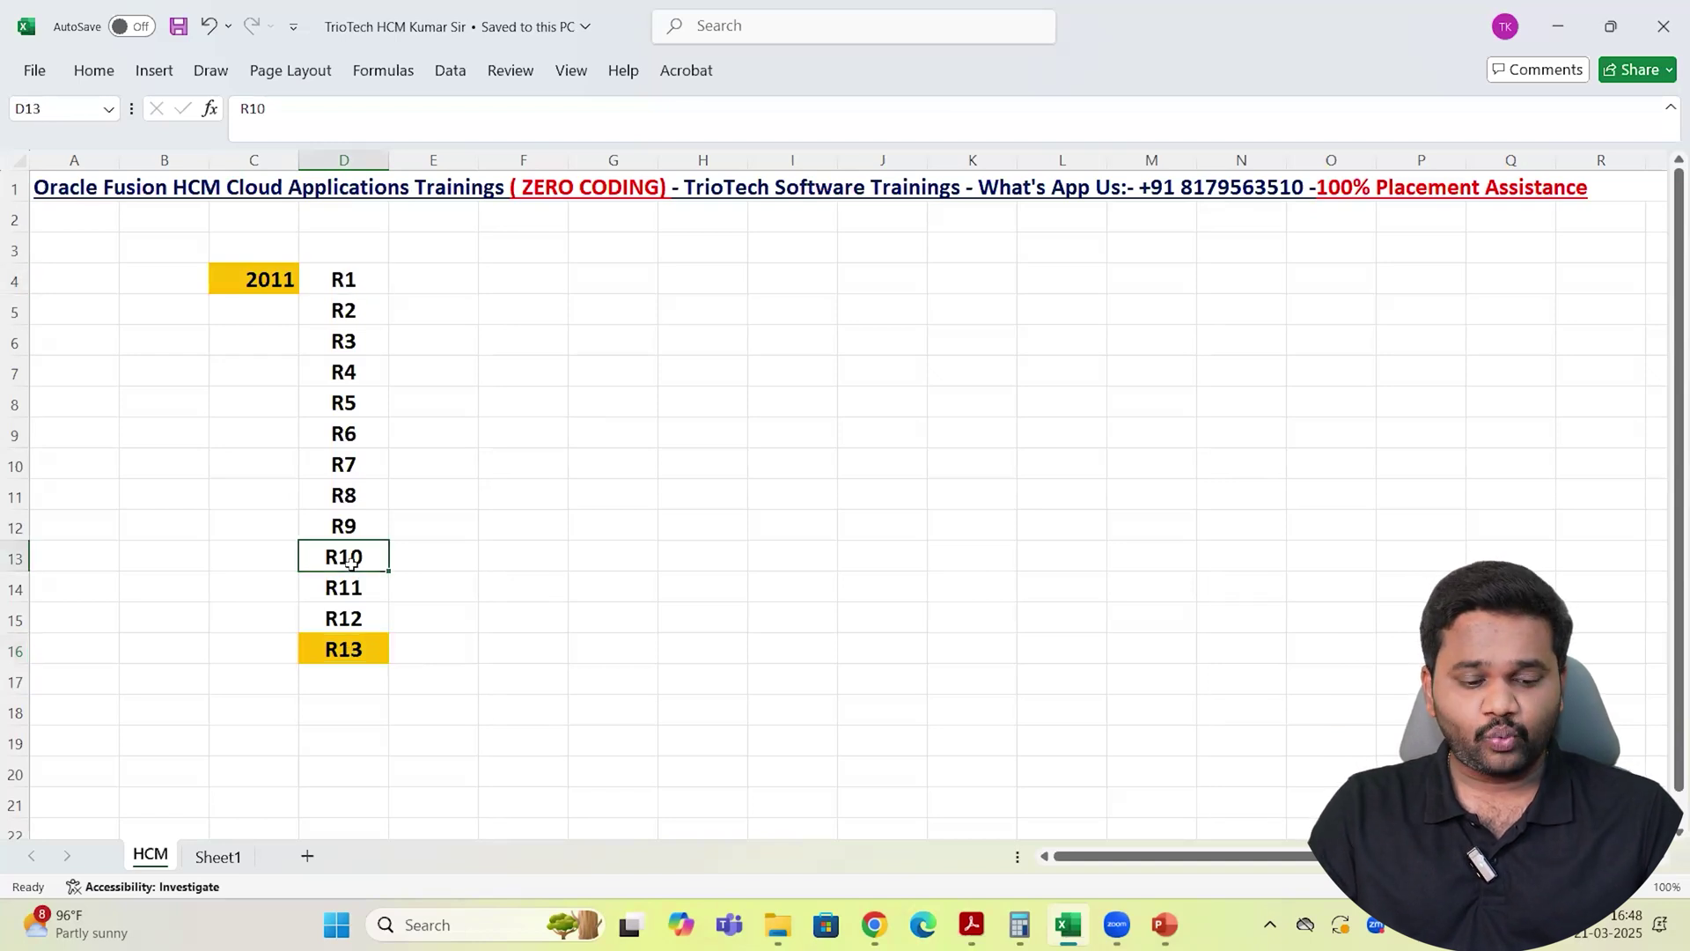
left_click_drag(366, 278, 365, 555)
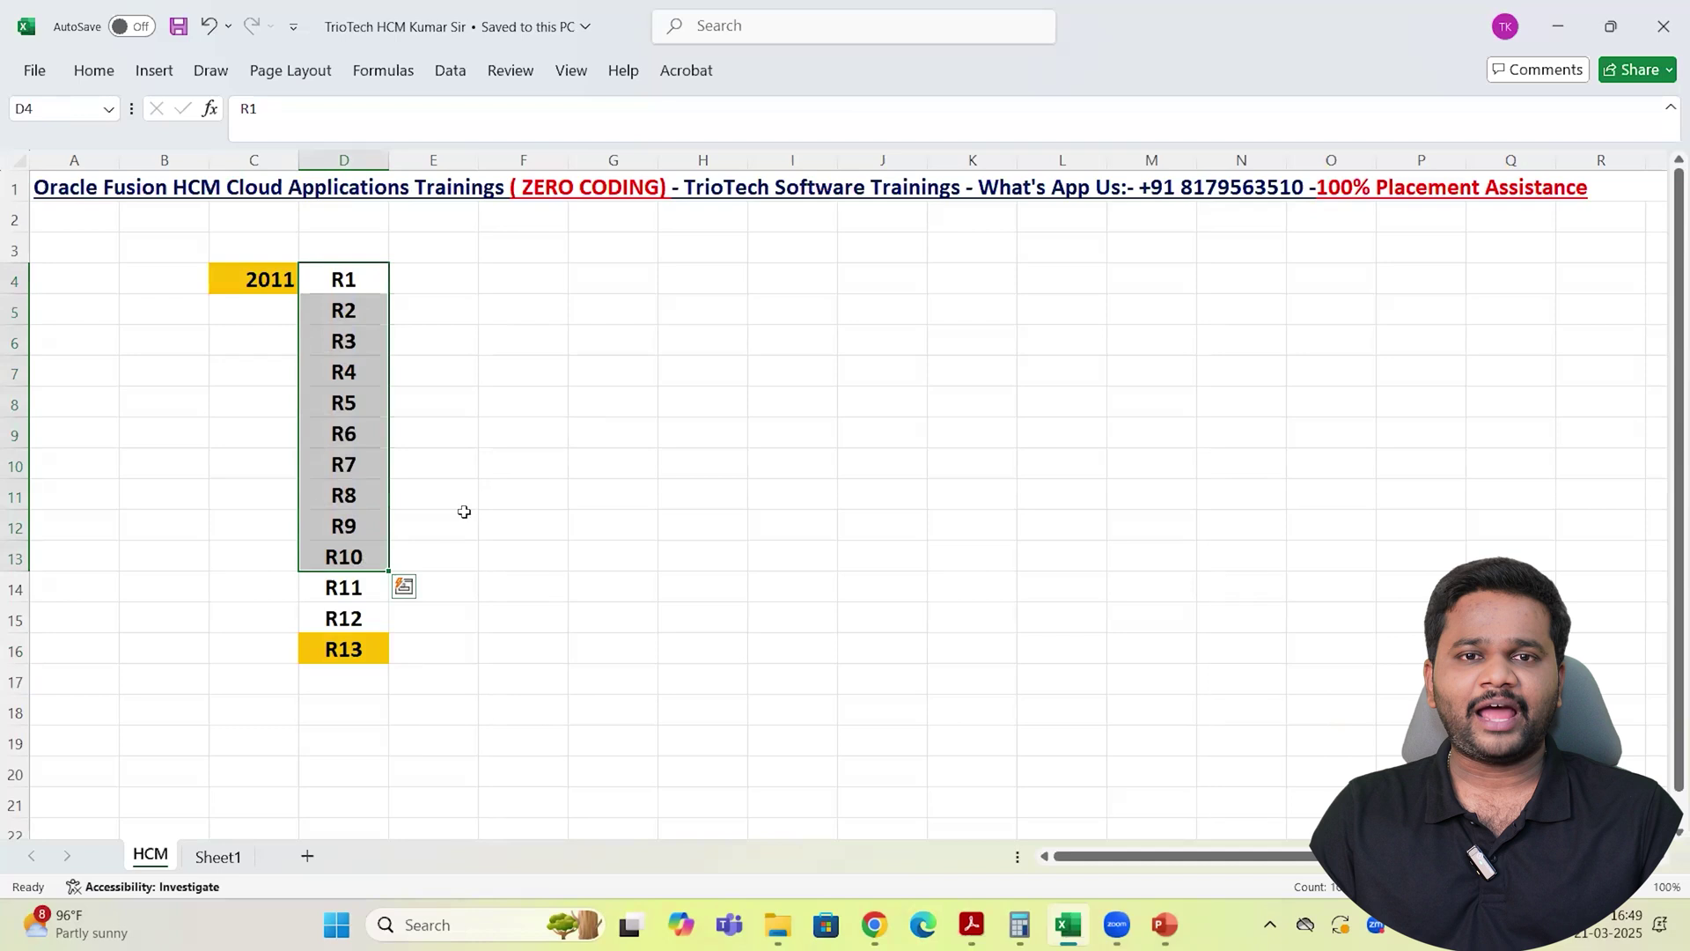
left_click(466, 396)
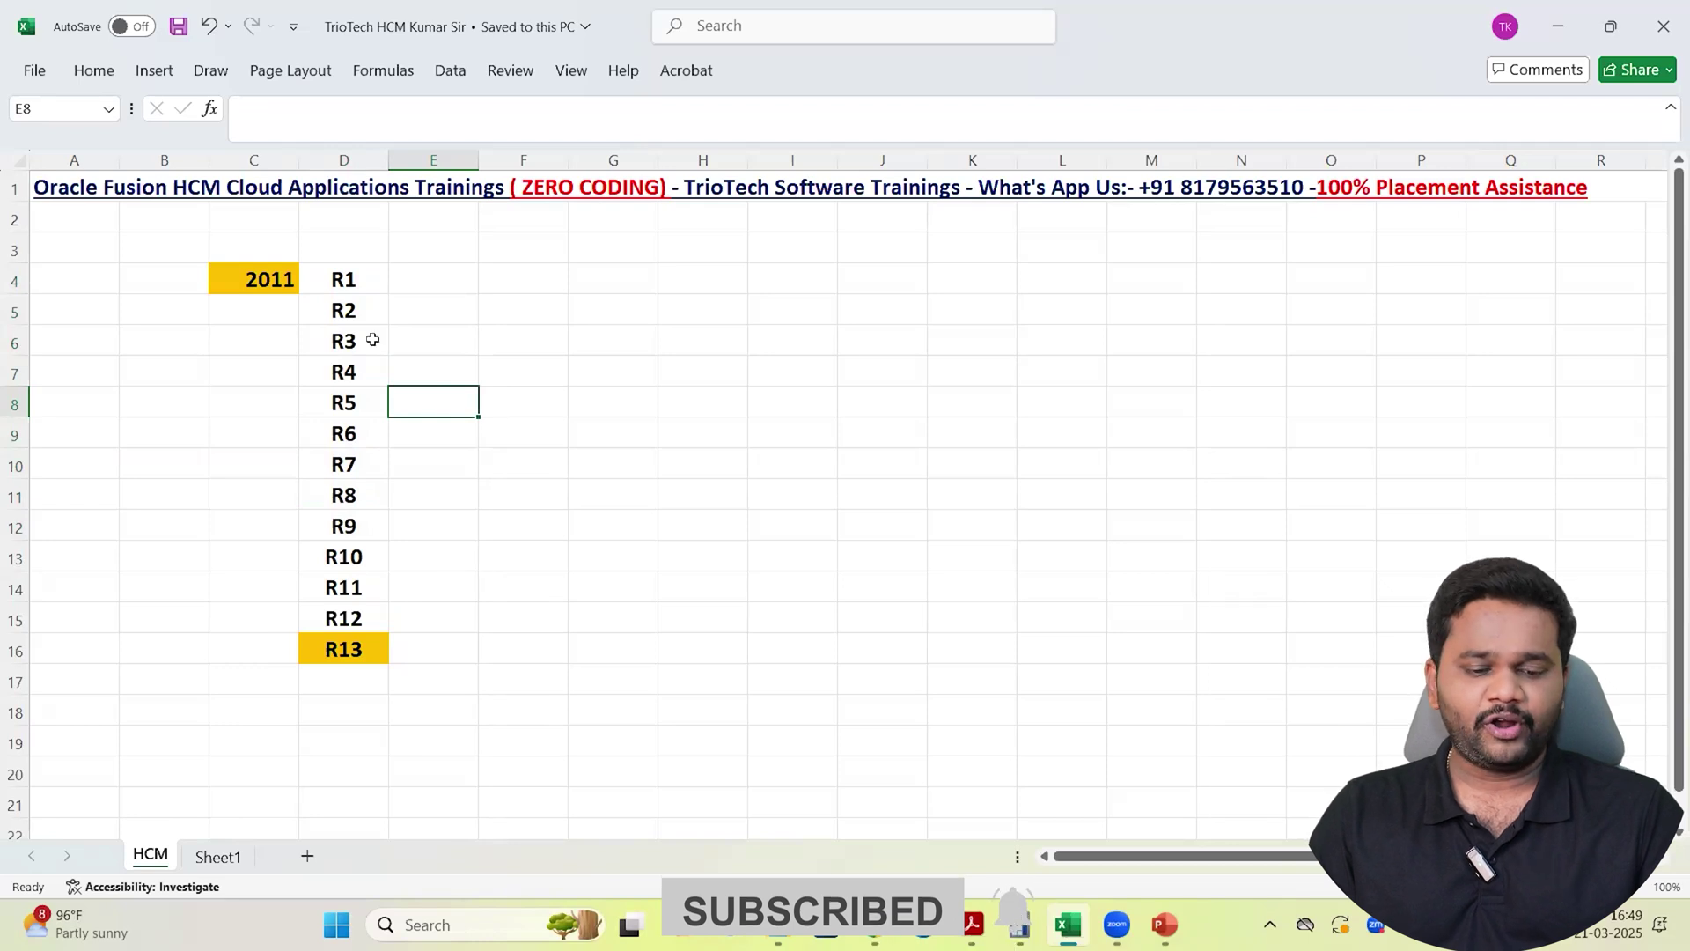
Colour the R1 label in D4 red
left_click(337, 272)
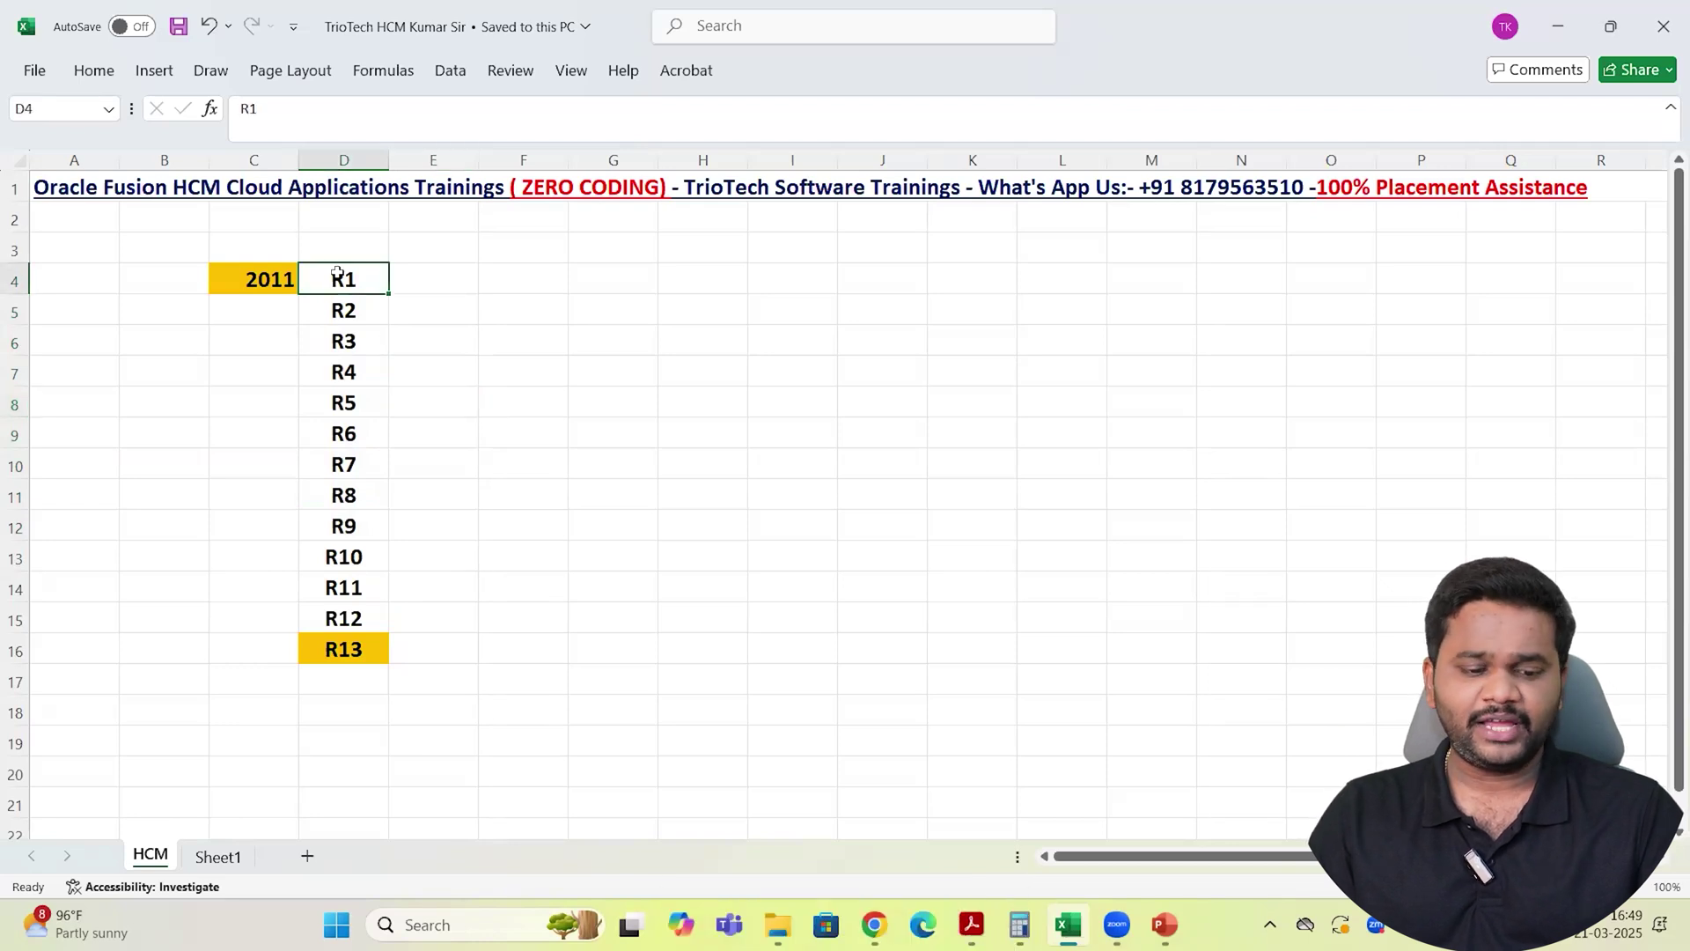
right_click(337, 272)
left_click(479, 164)
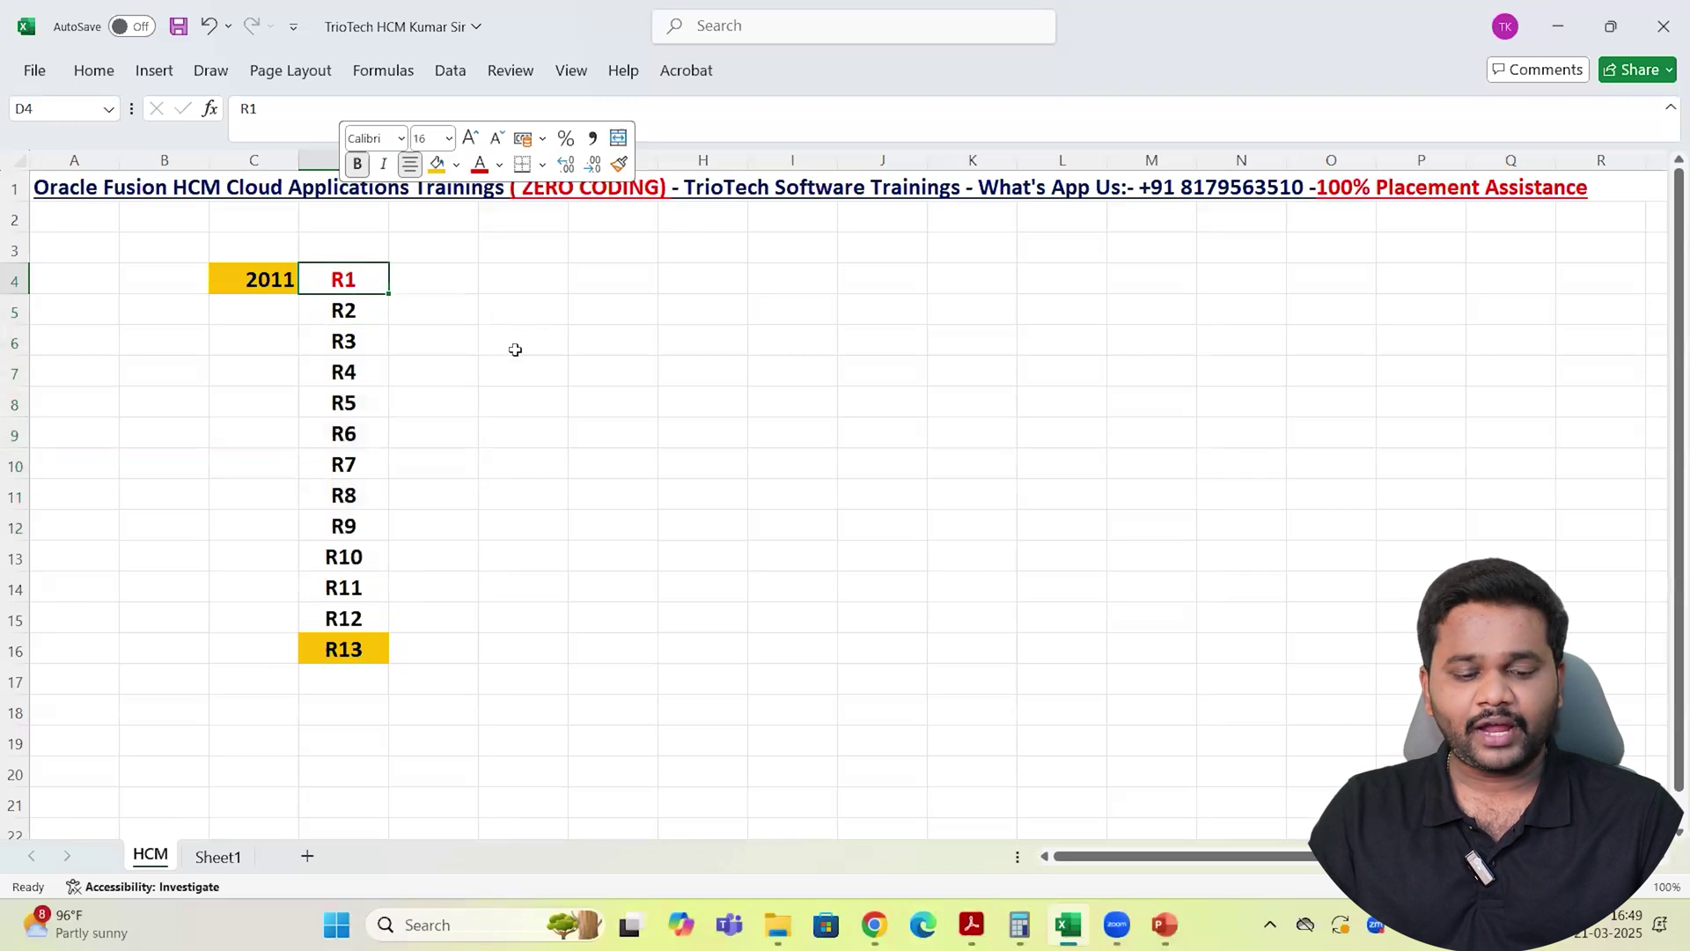
left_click_drag(357, 313, 372, 524)
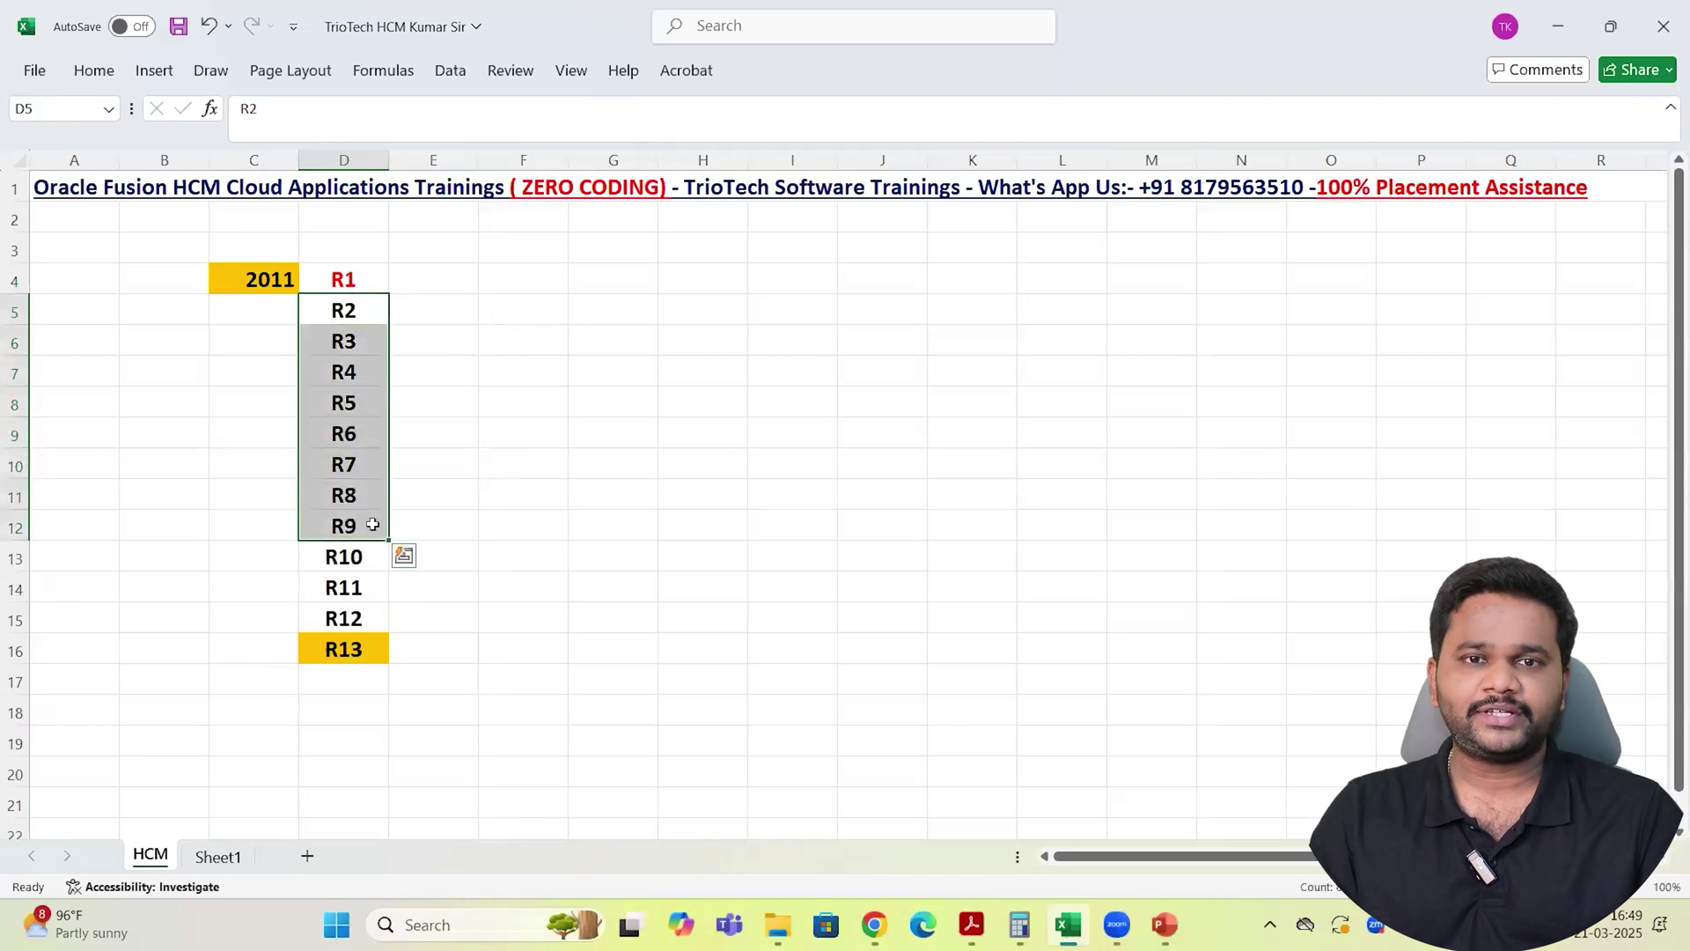
left_click(348, 648)
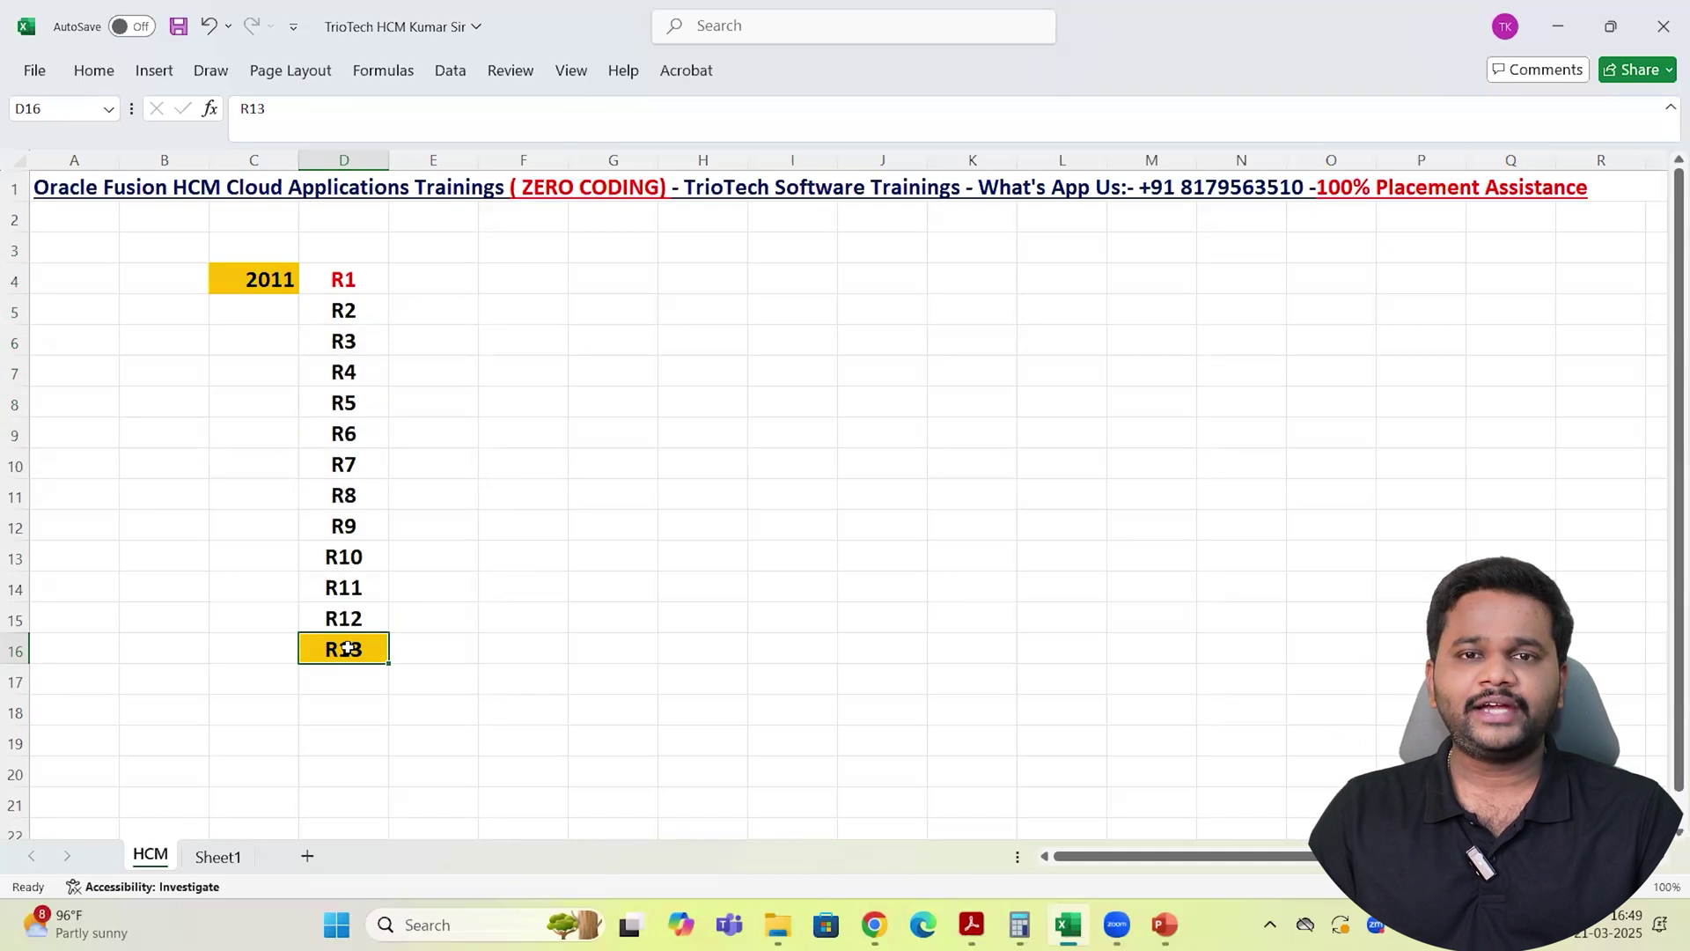
Enter the year 2017-18 in cell C16 beside R13
left_click(237, 661)
type("207")
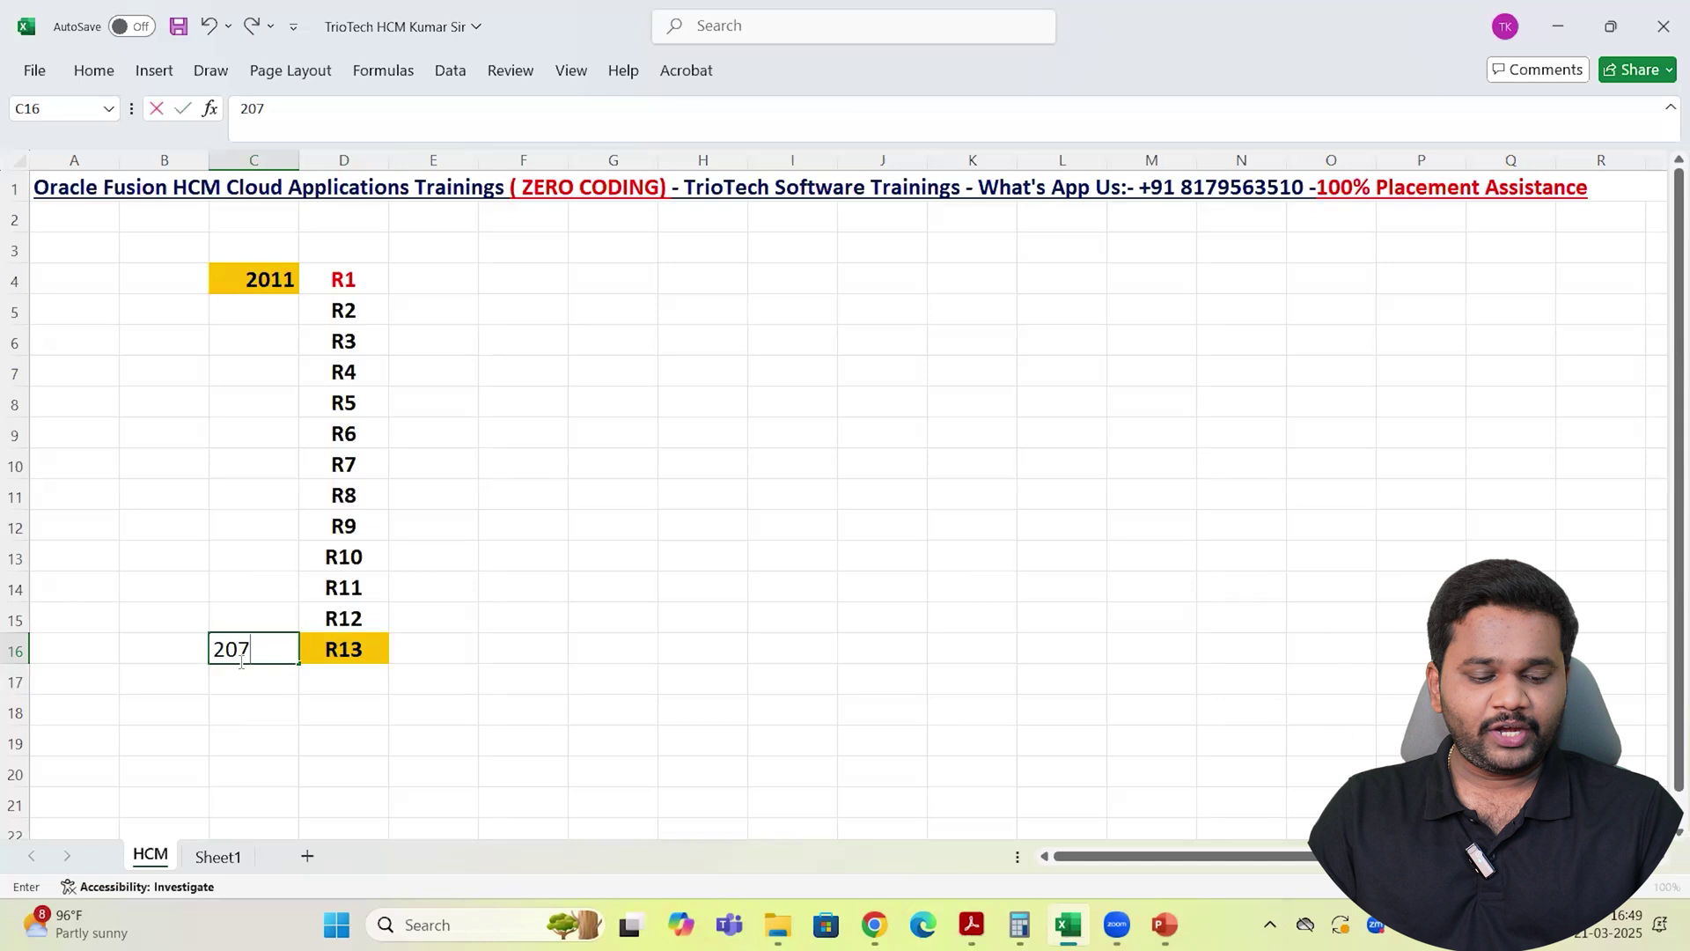
key("BackSpace")
type("17")
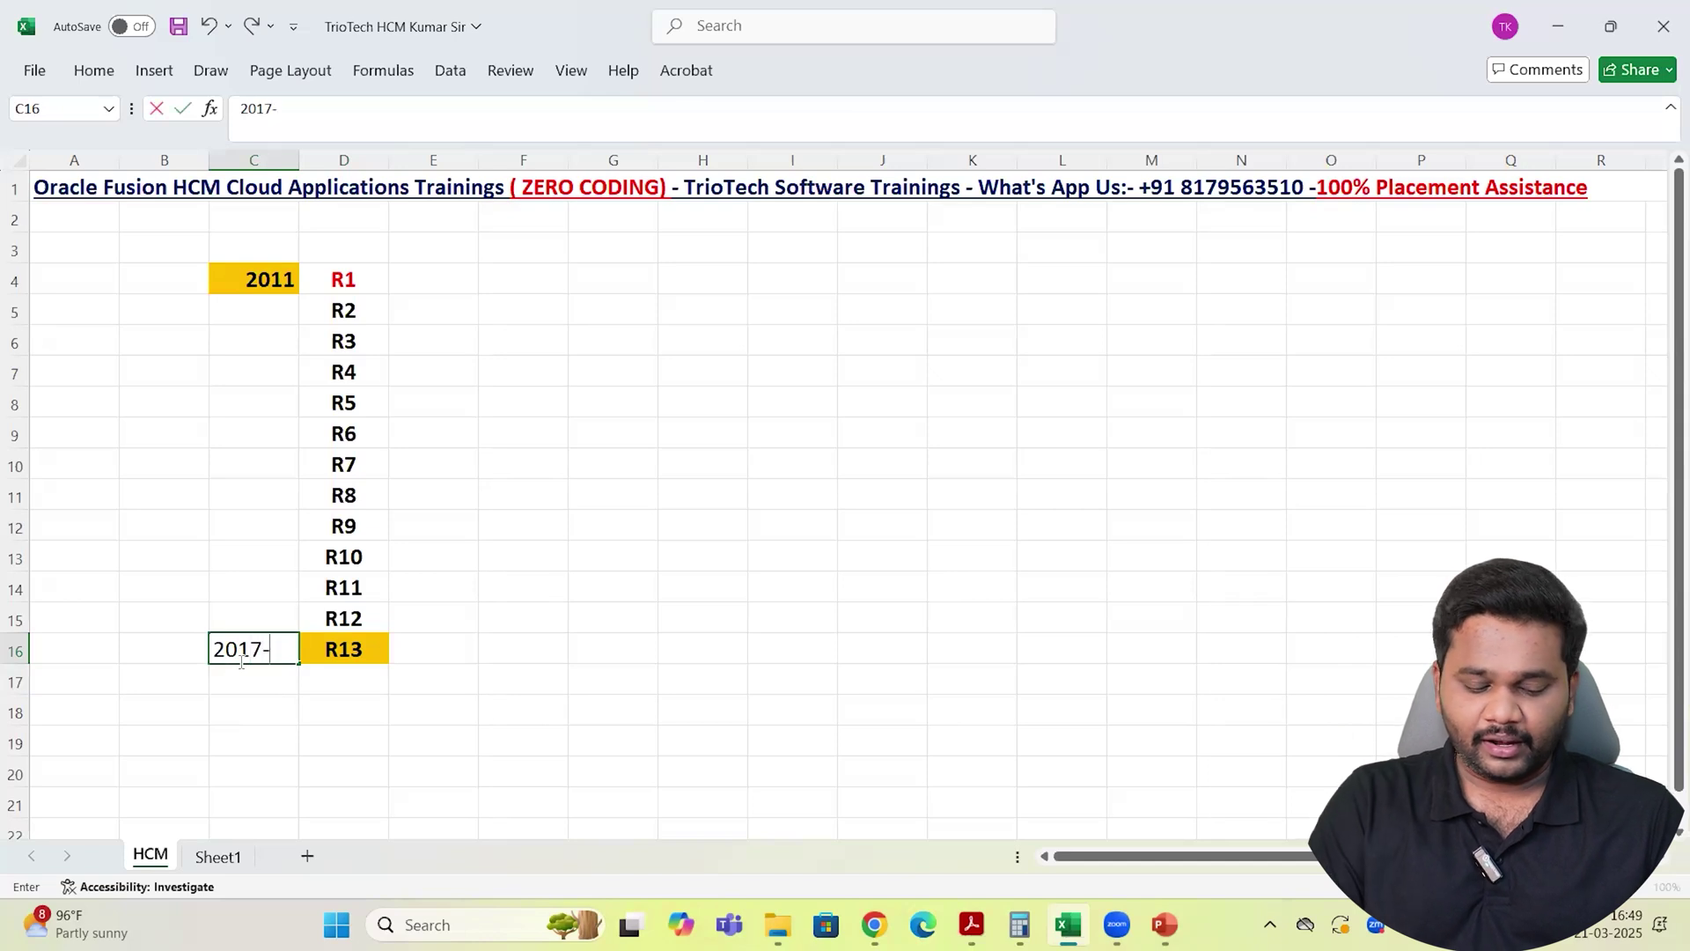
type("-18")
key("Return")
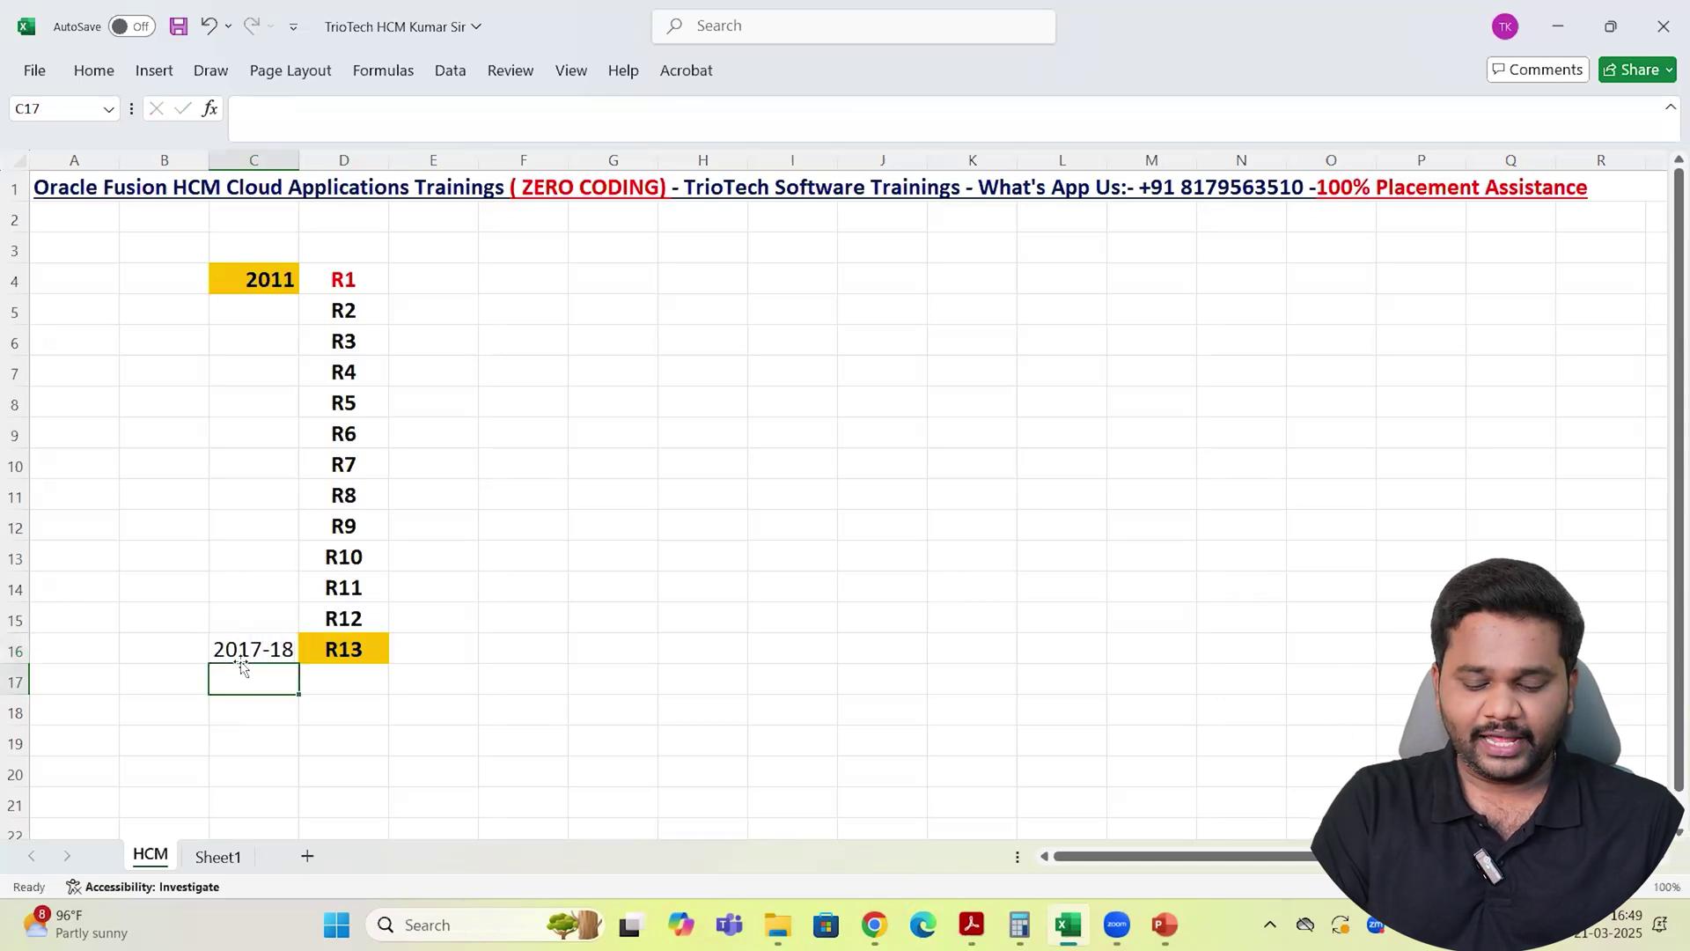
Make 2017-18 bold and red, then save the workbook
left_click(248, 643)
key("ctrl+b")
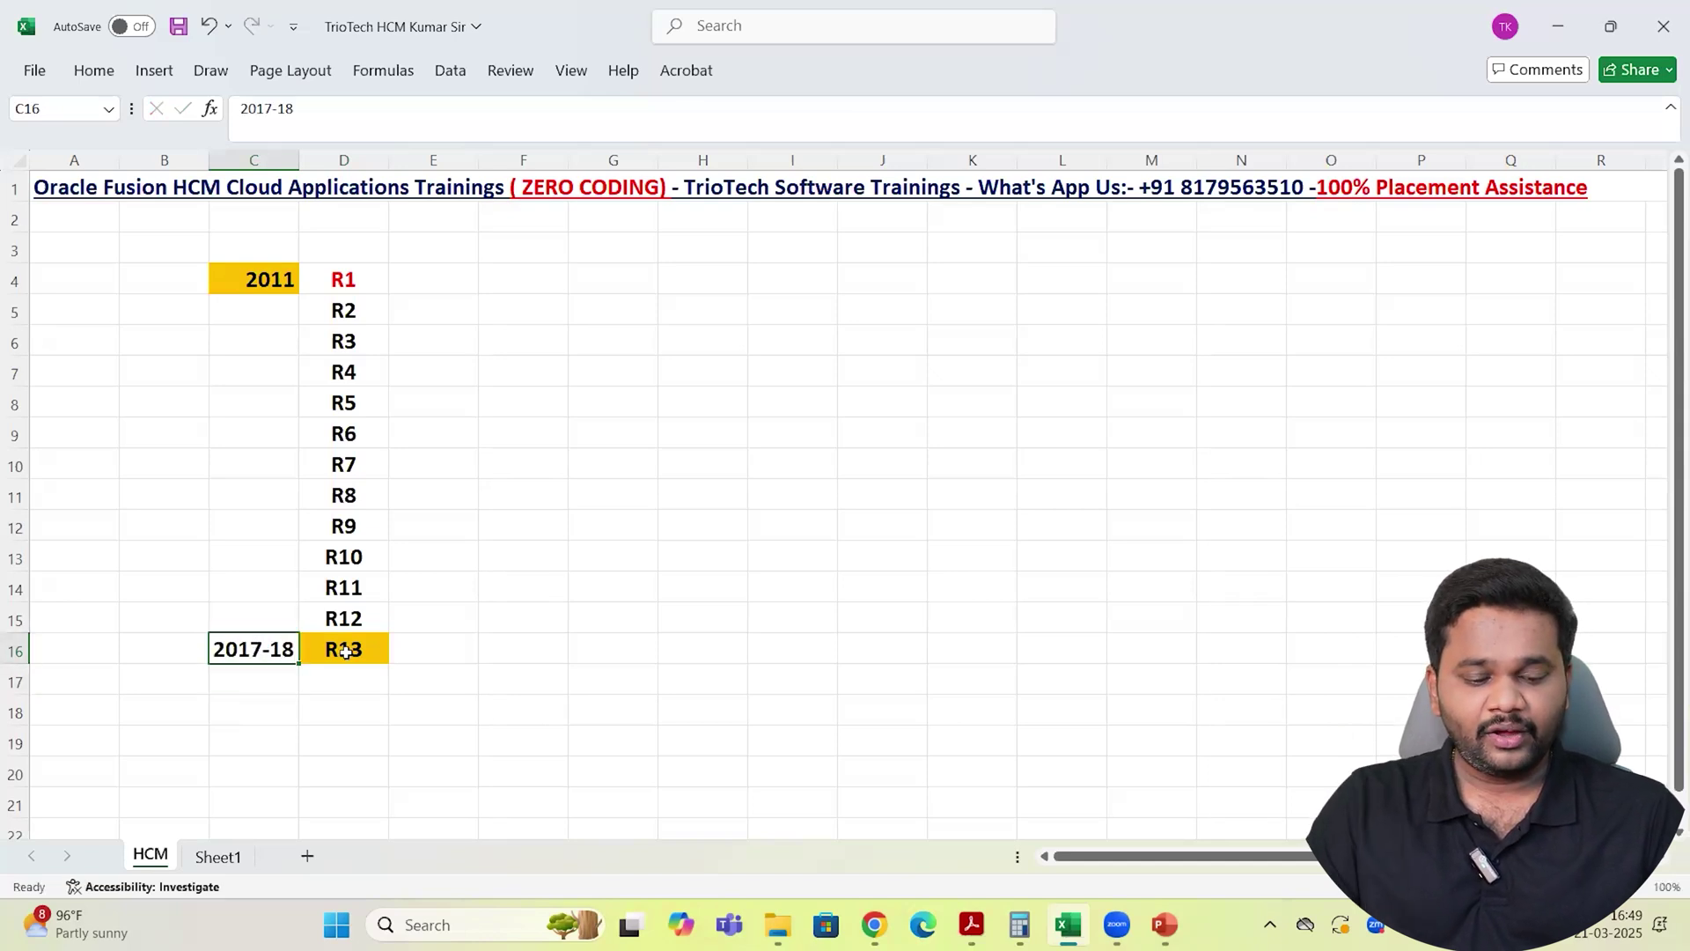
right_click(248, 643)
left_click(390, 165)
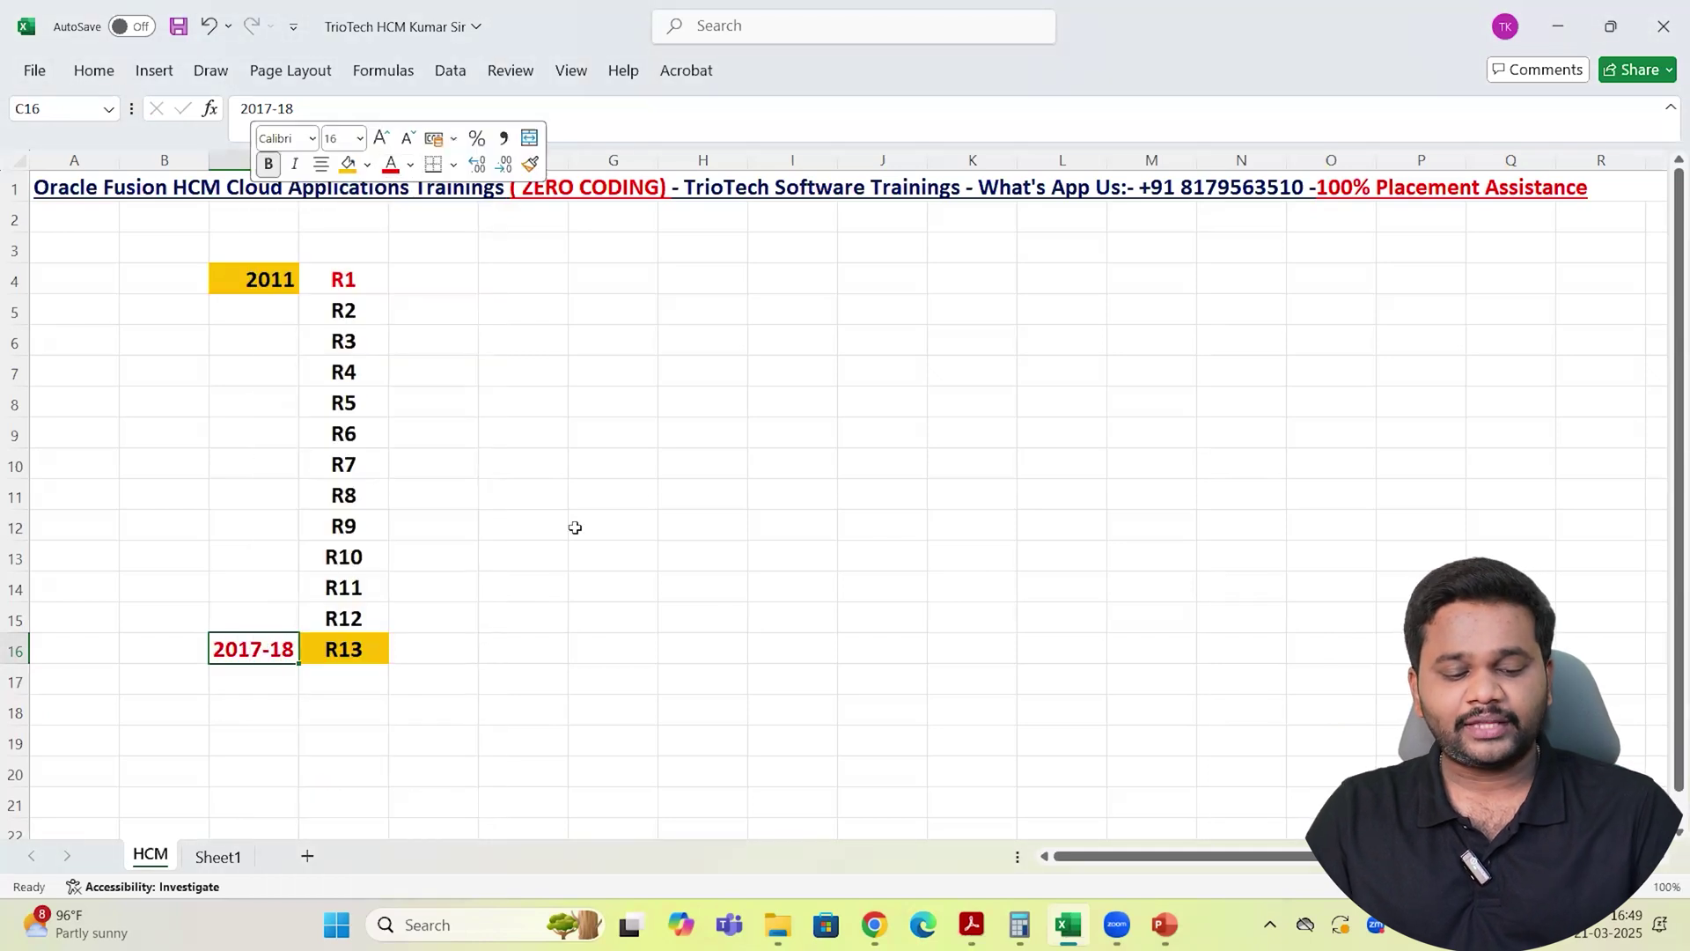
key("ctrl+s")
left_click(516, 579)
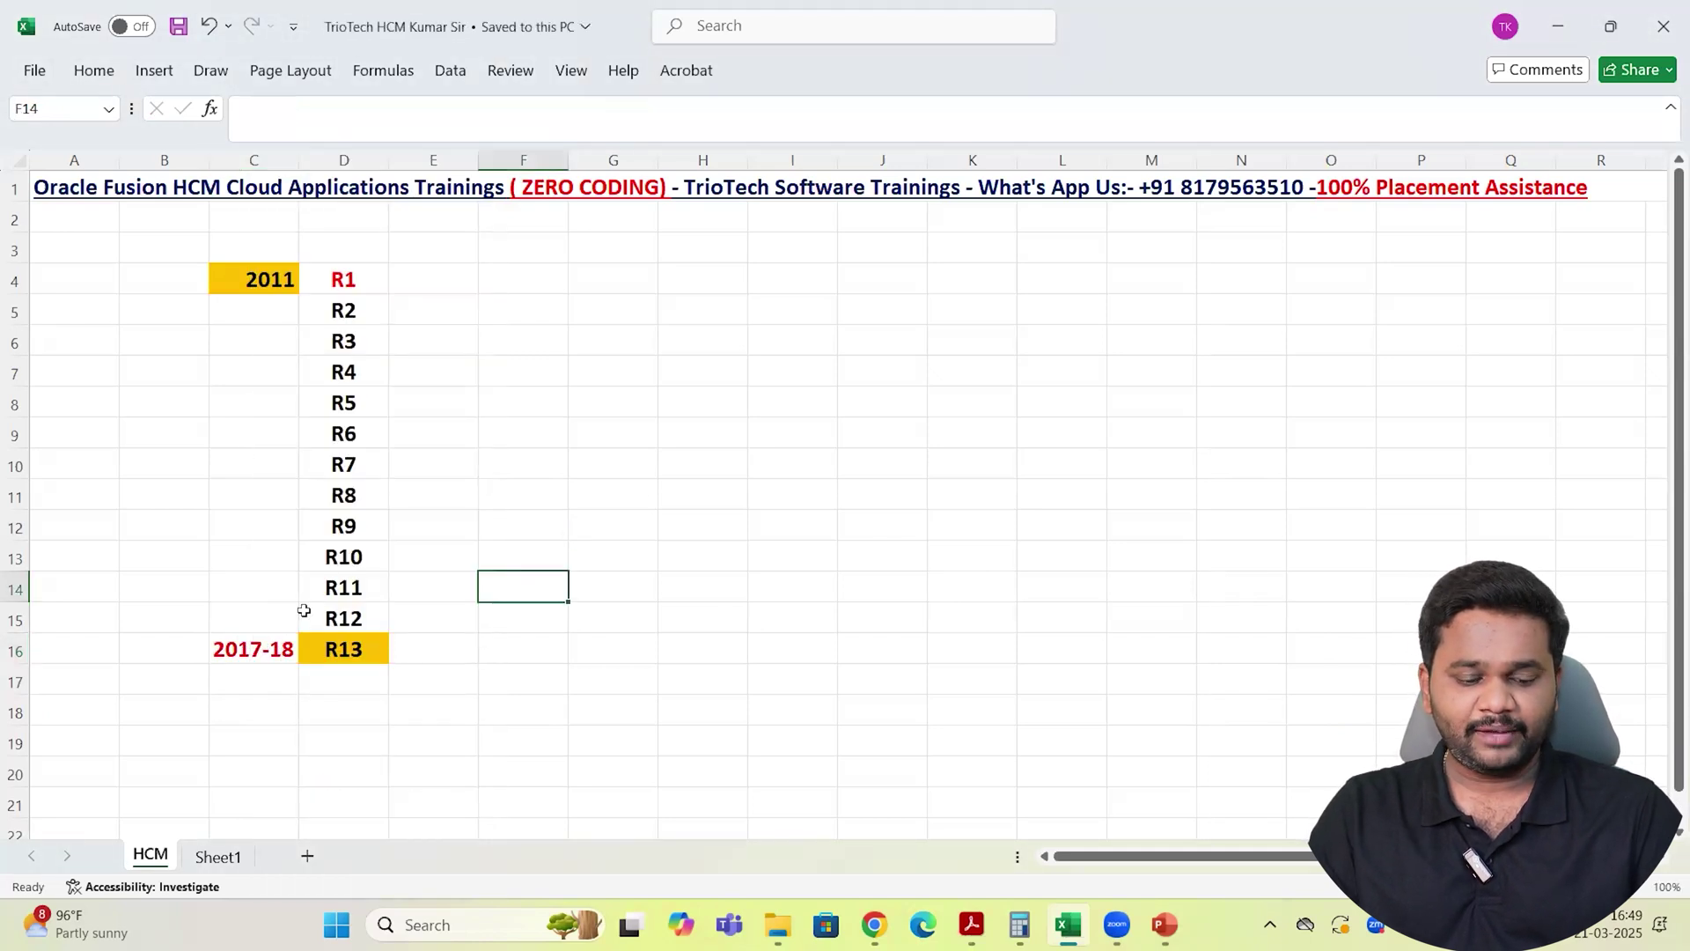
left_click(267, 643)
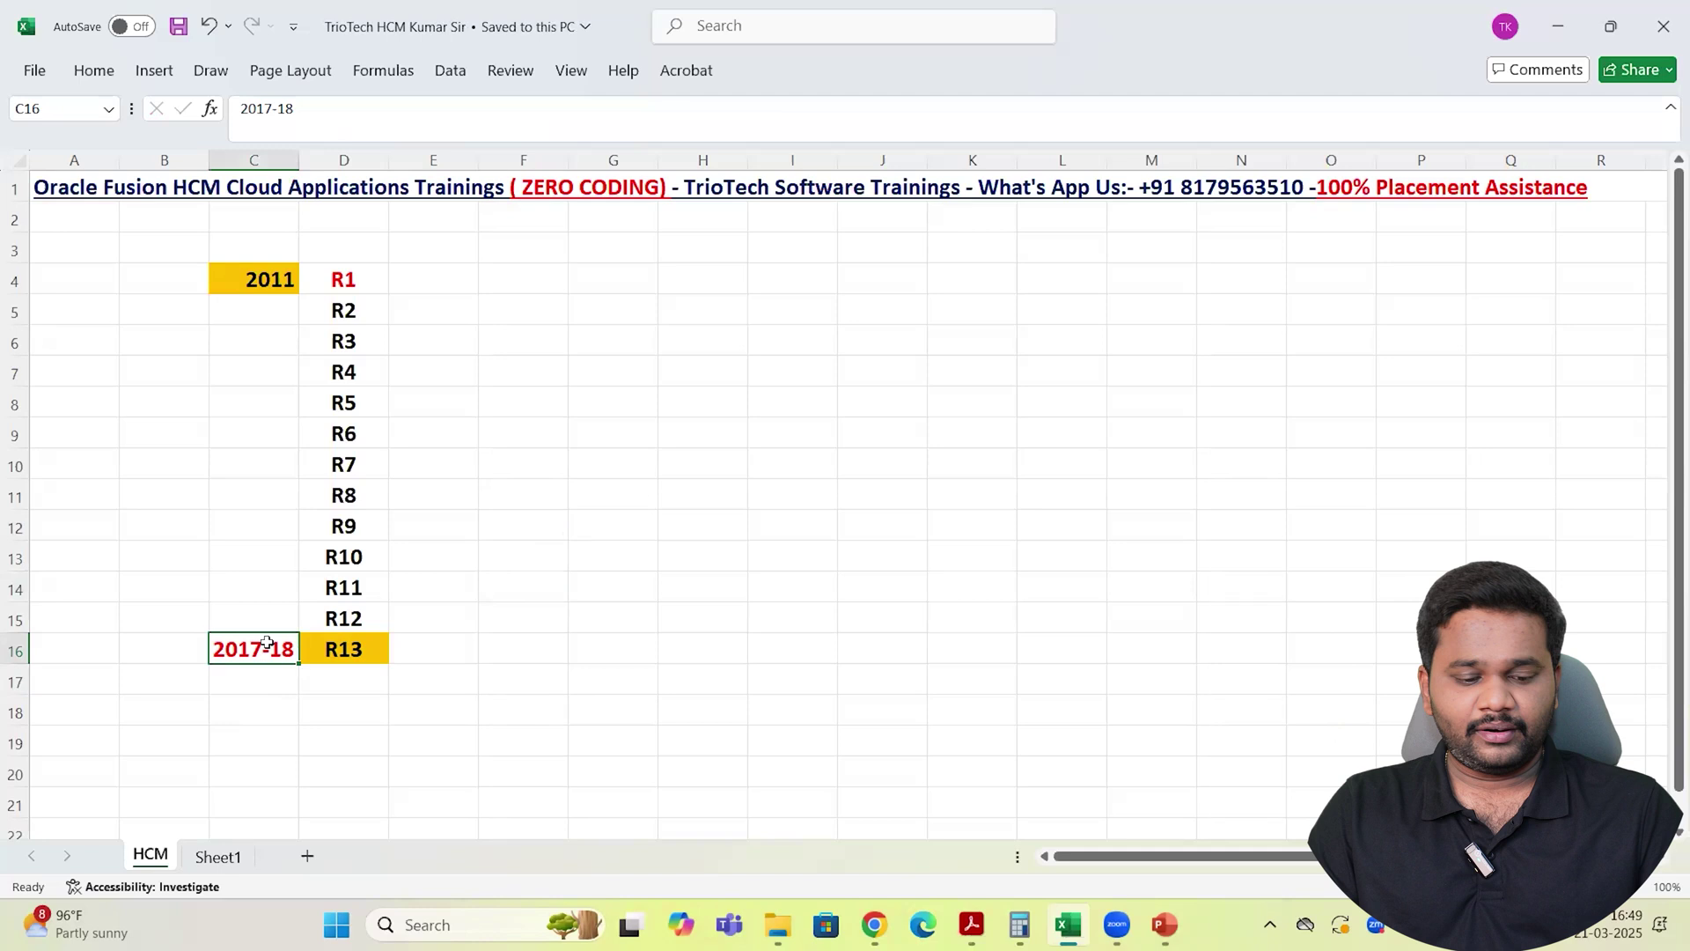
left_click(356, 650)
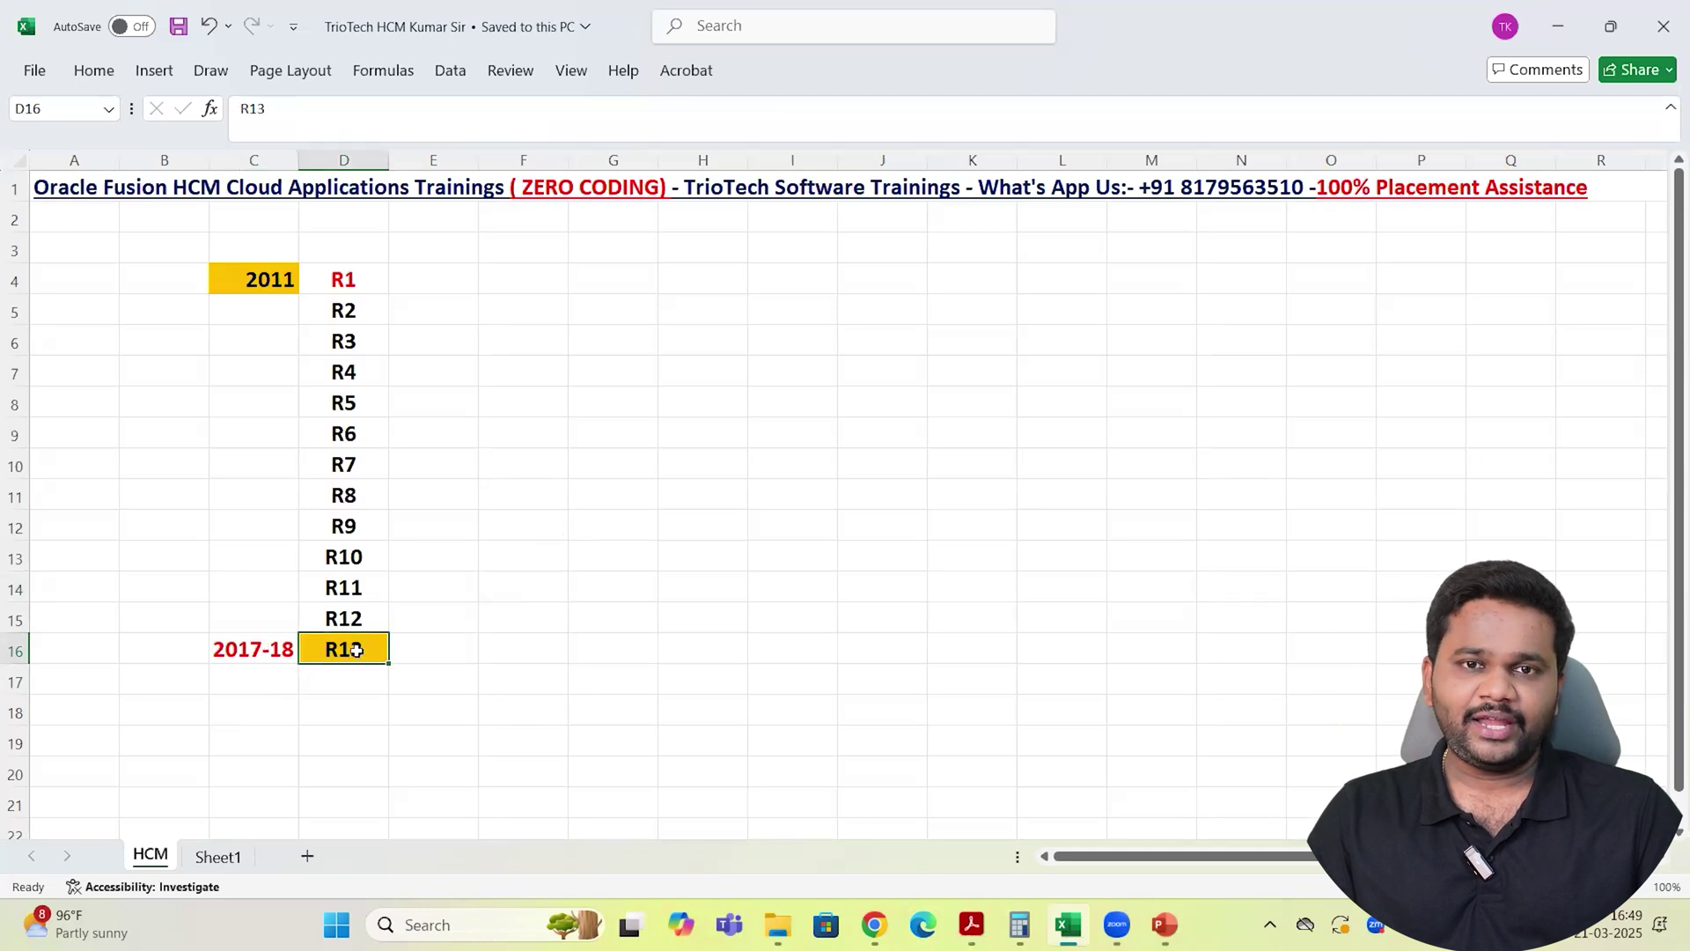
Type Static in cell E16 beside R13
left_click(441, 654)
type("STA")
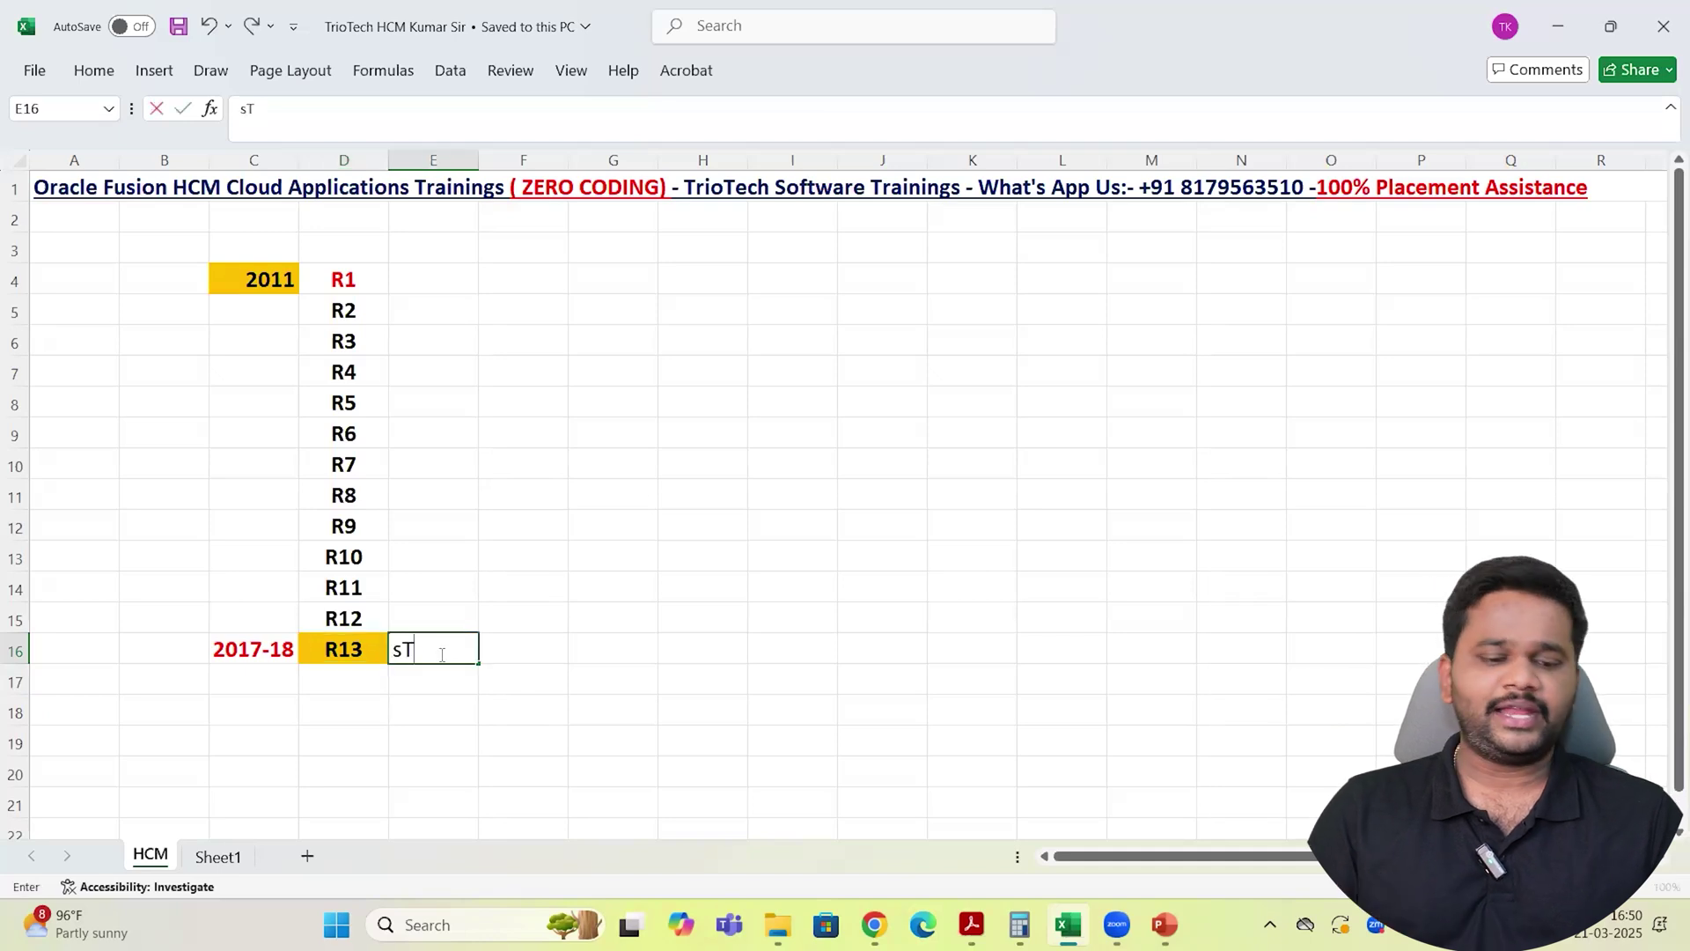
key("BackSpace")
key("BackSpace")
key("BackSpace")
type("Atat")
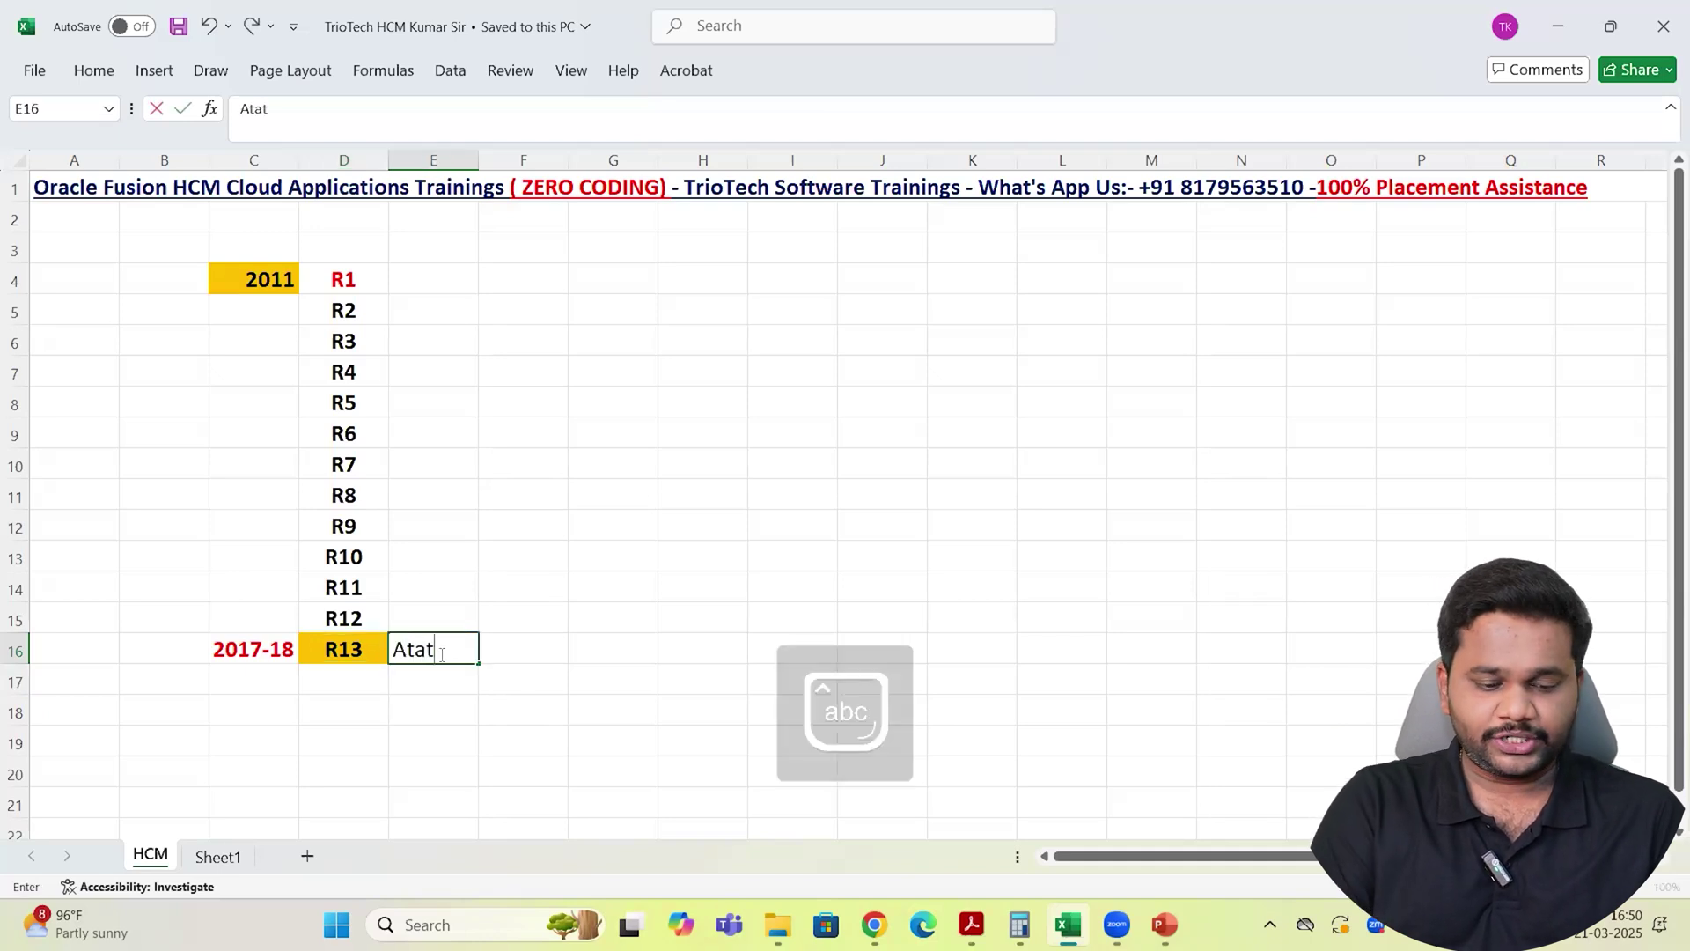
key("BackSpace")
key("BackSpace")
key("BackSpace")
type("Stat")
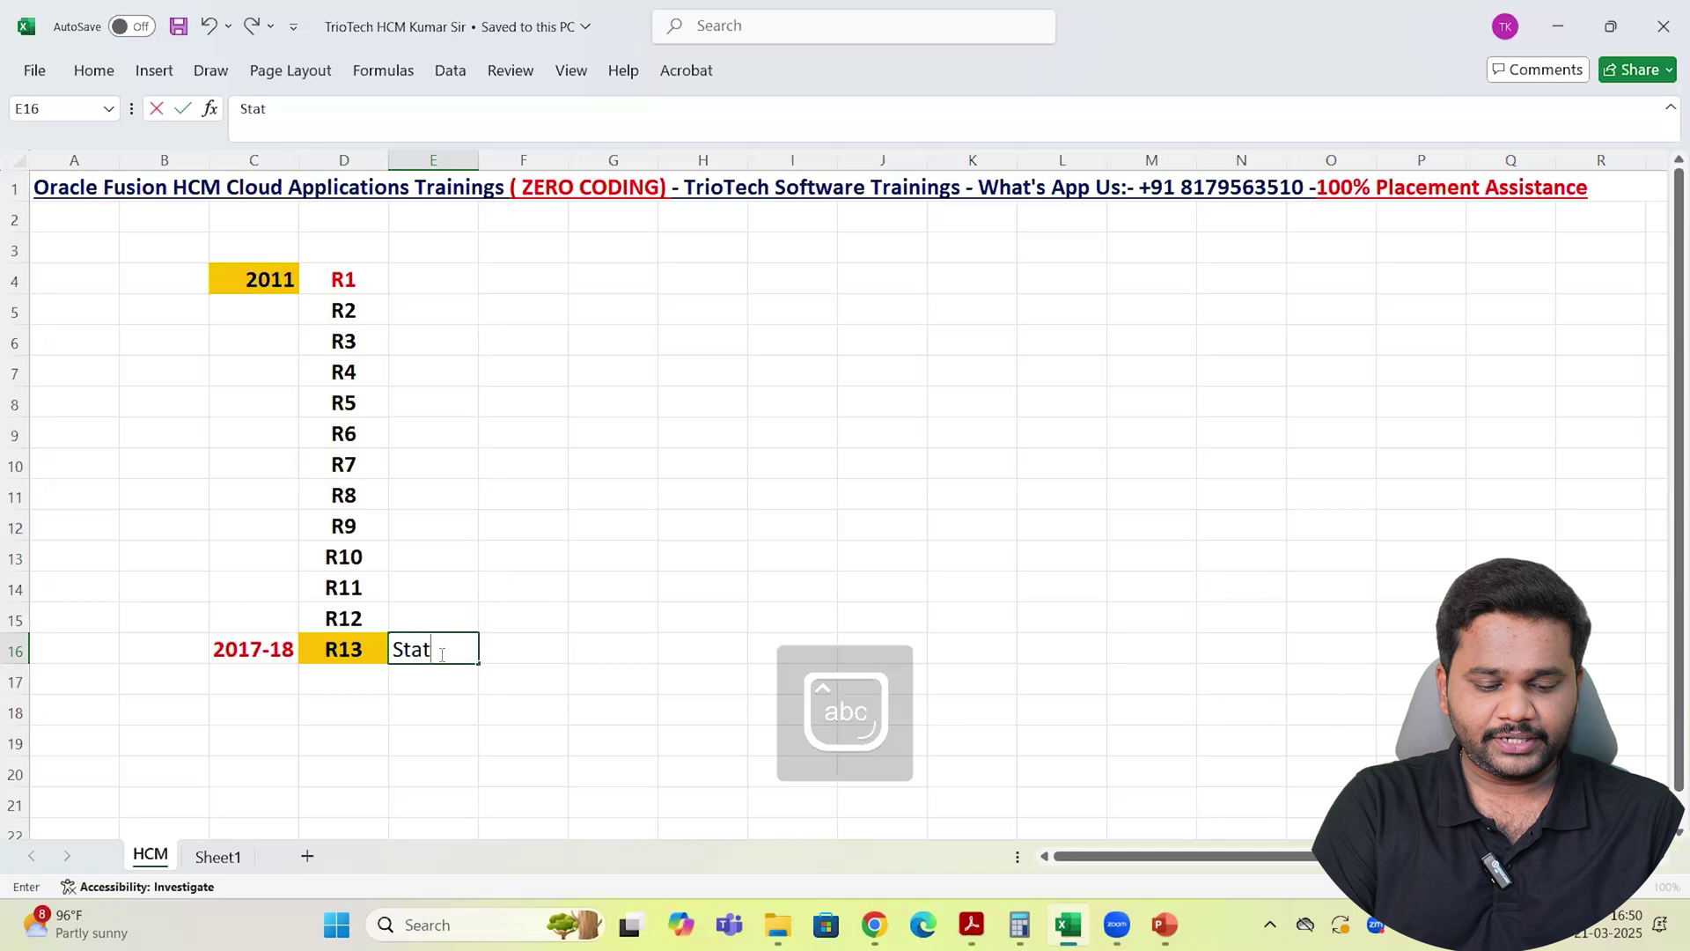
type("ic")
key("Return")
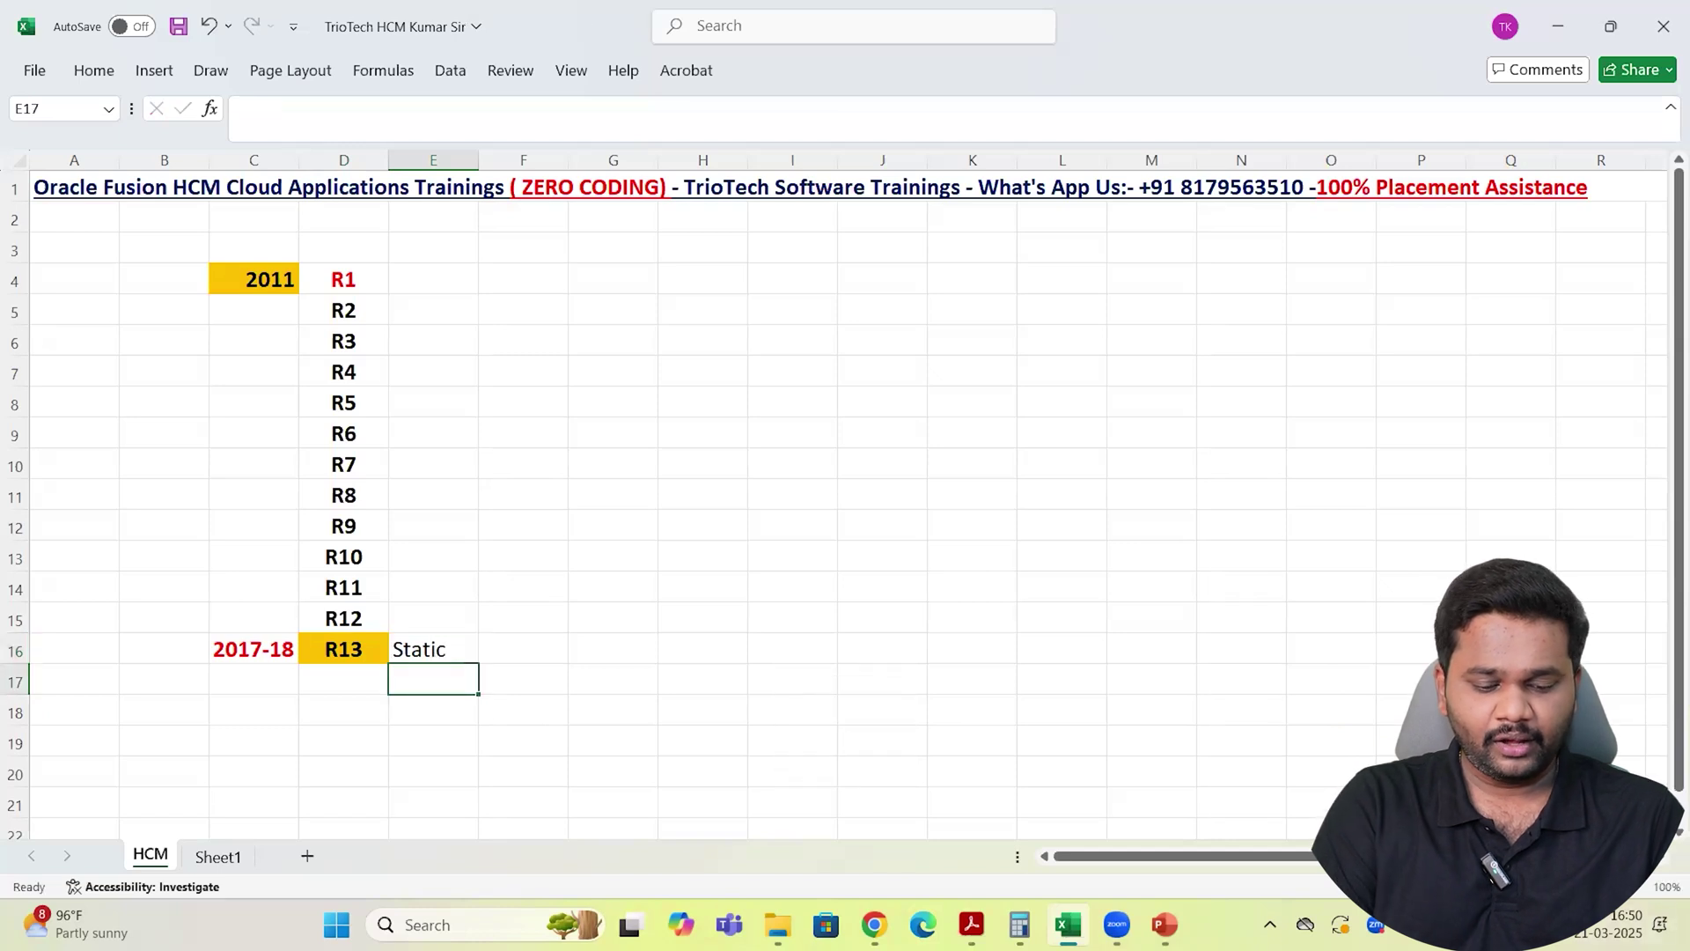
Make Static bold and save the workbook
left_click(460, 648)
key("ctrl+b")
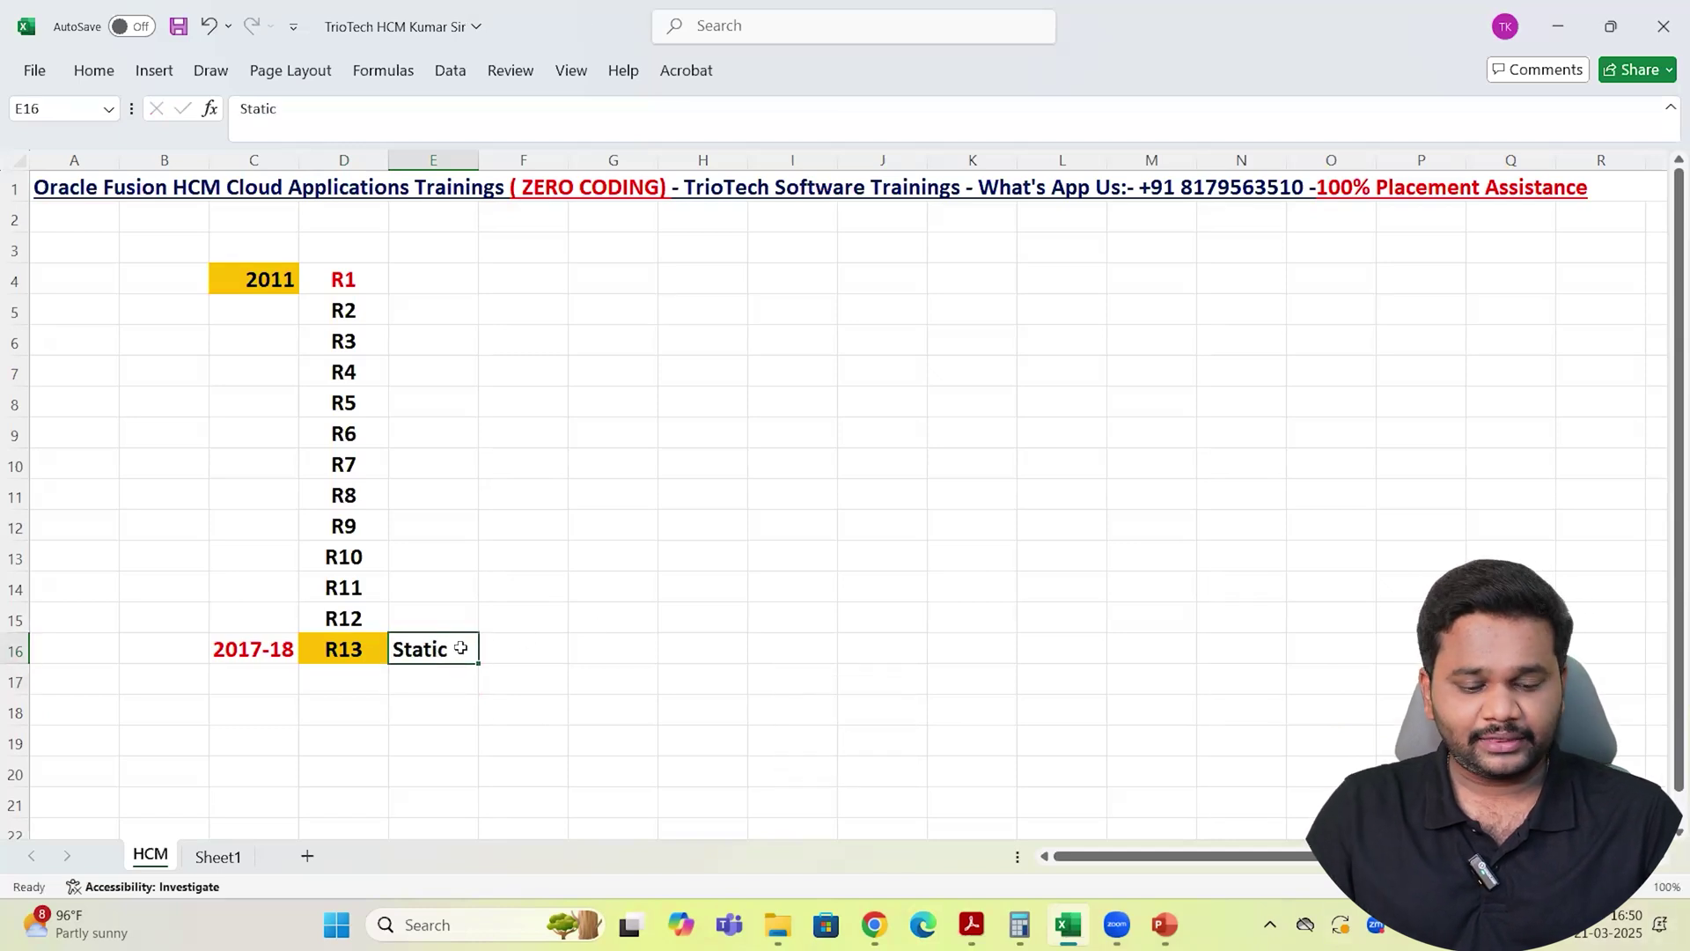
left_click(753, 559)
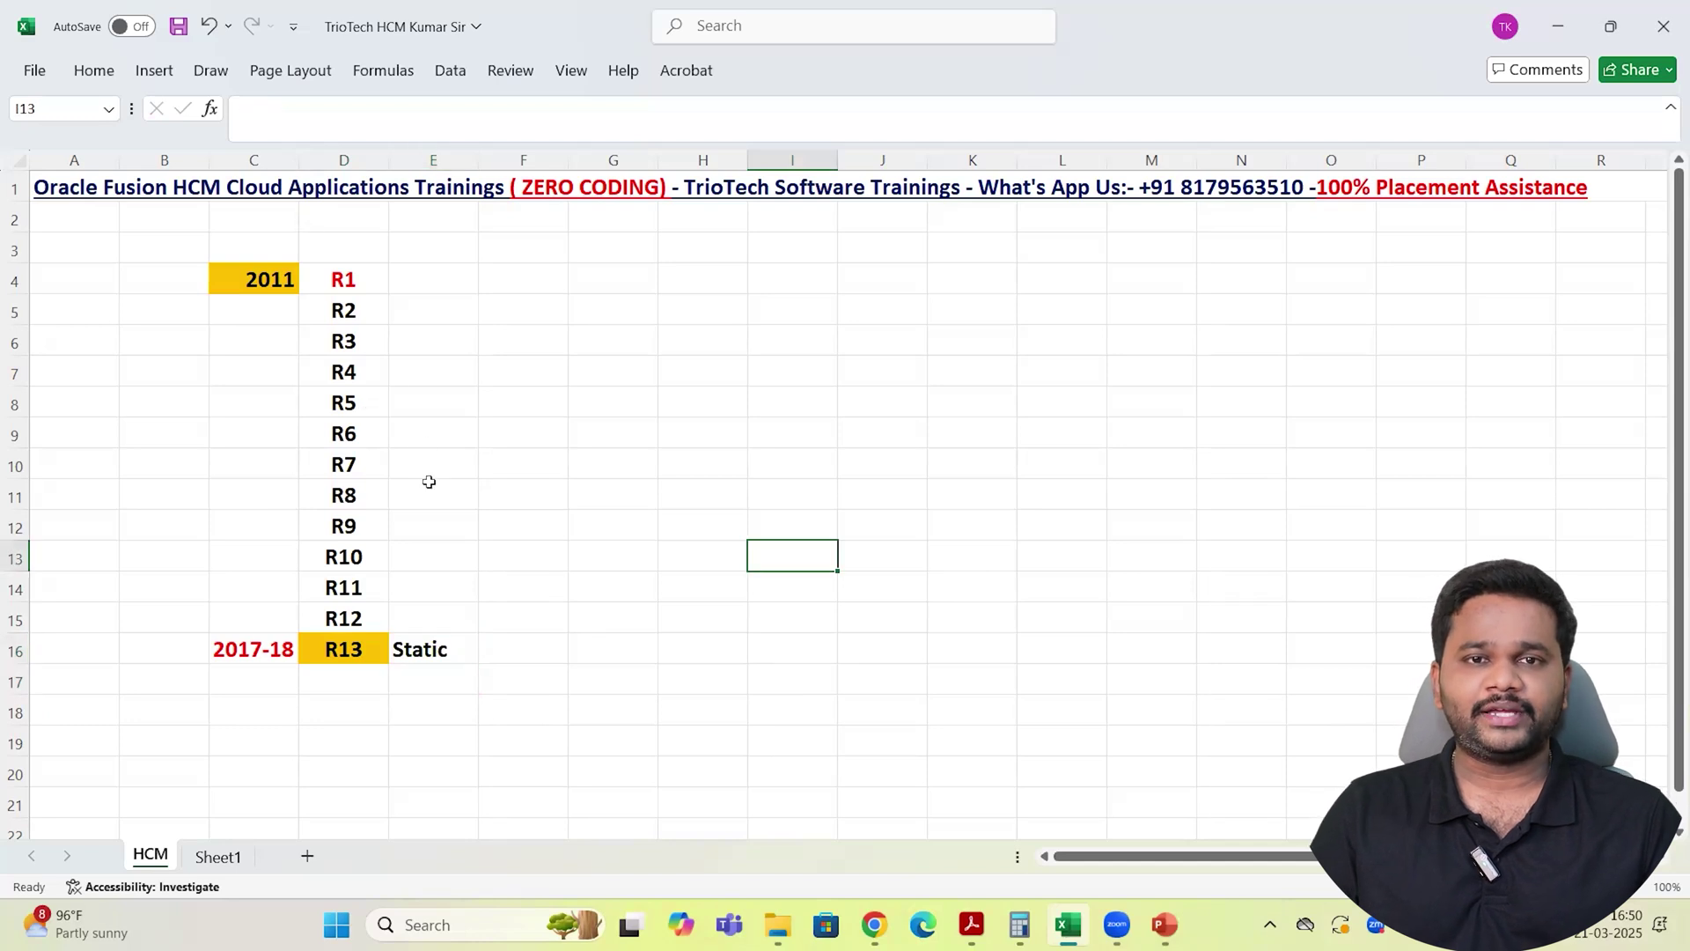
left_click(360, 647)
left_click(419, 648, "shift")
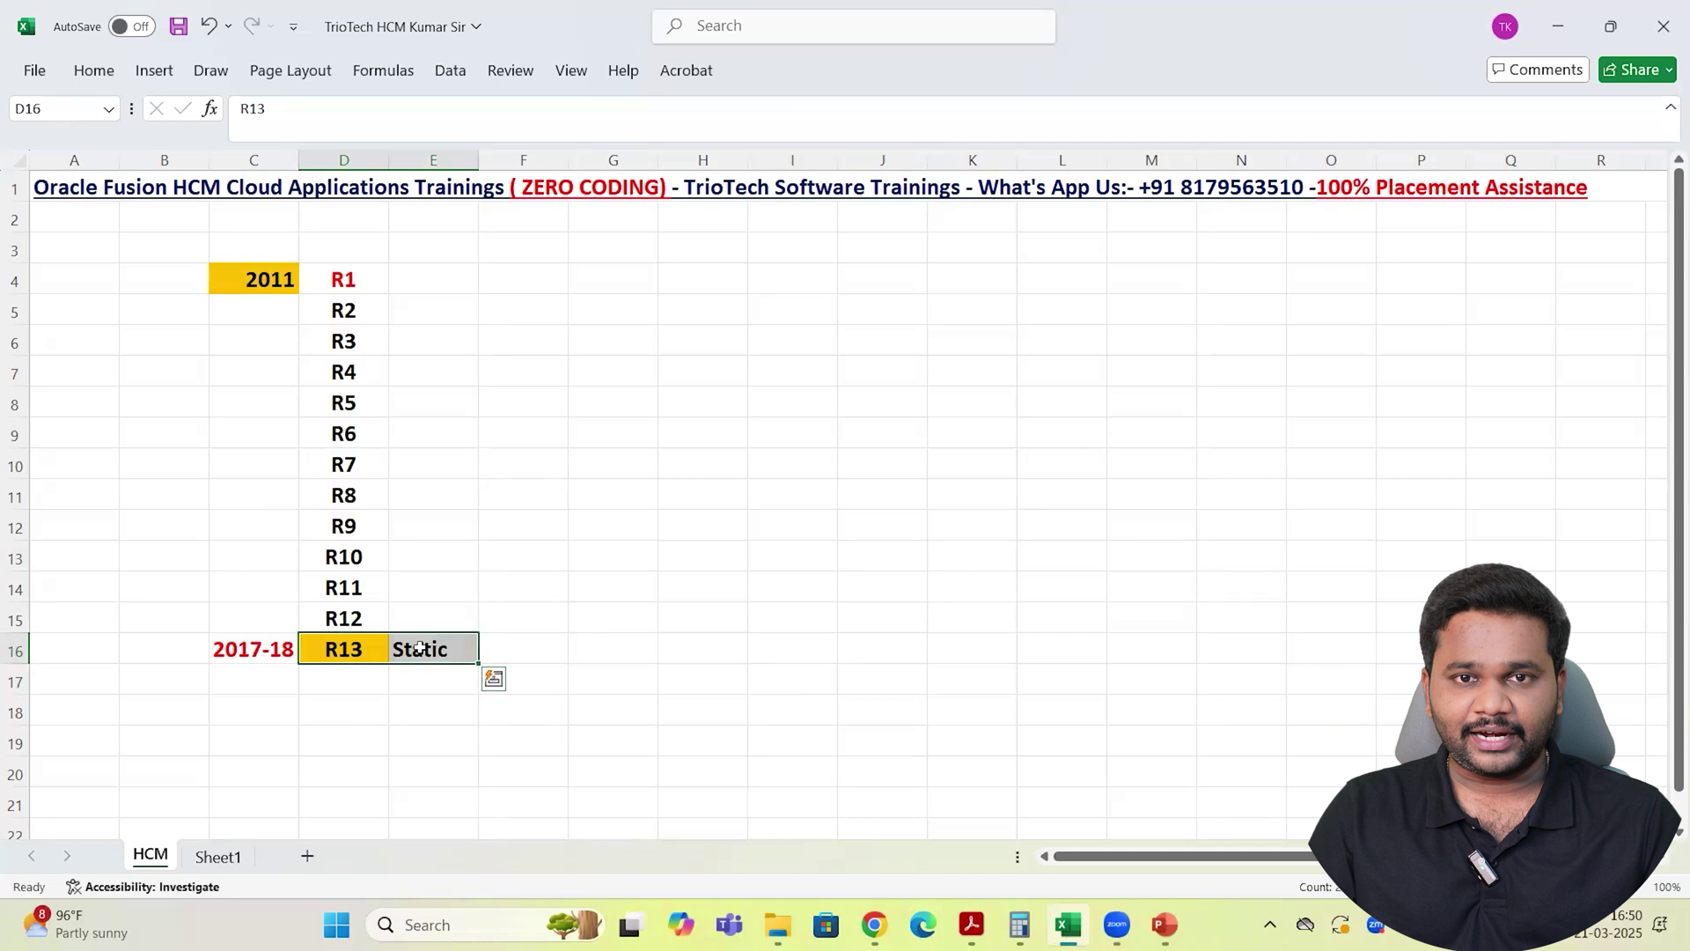
key("ctrl+s")
left_click(623, 455)
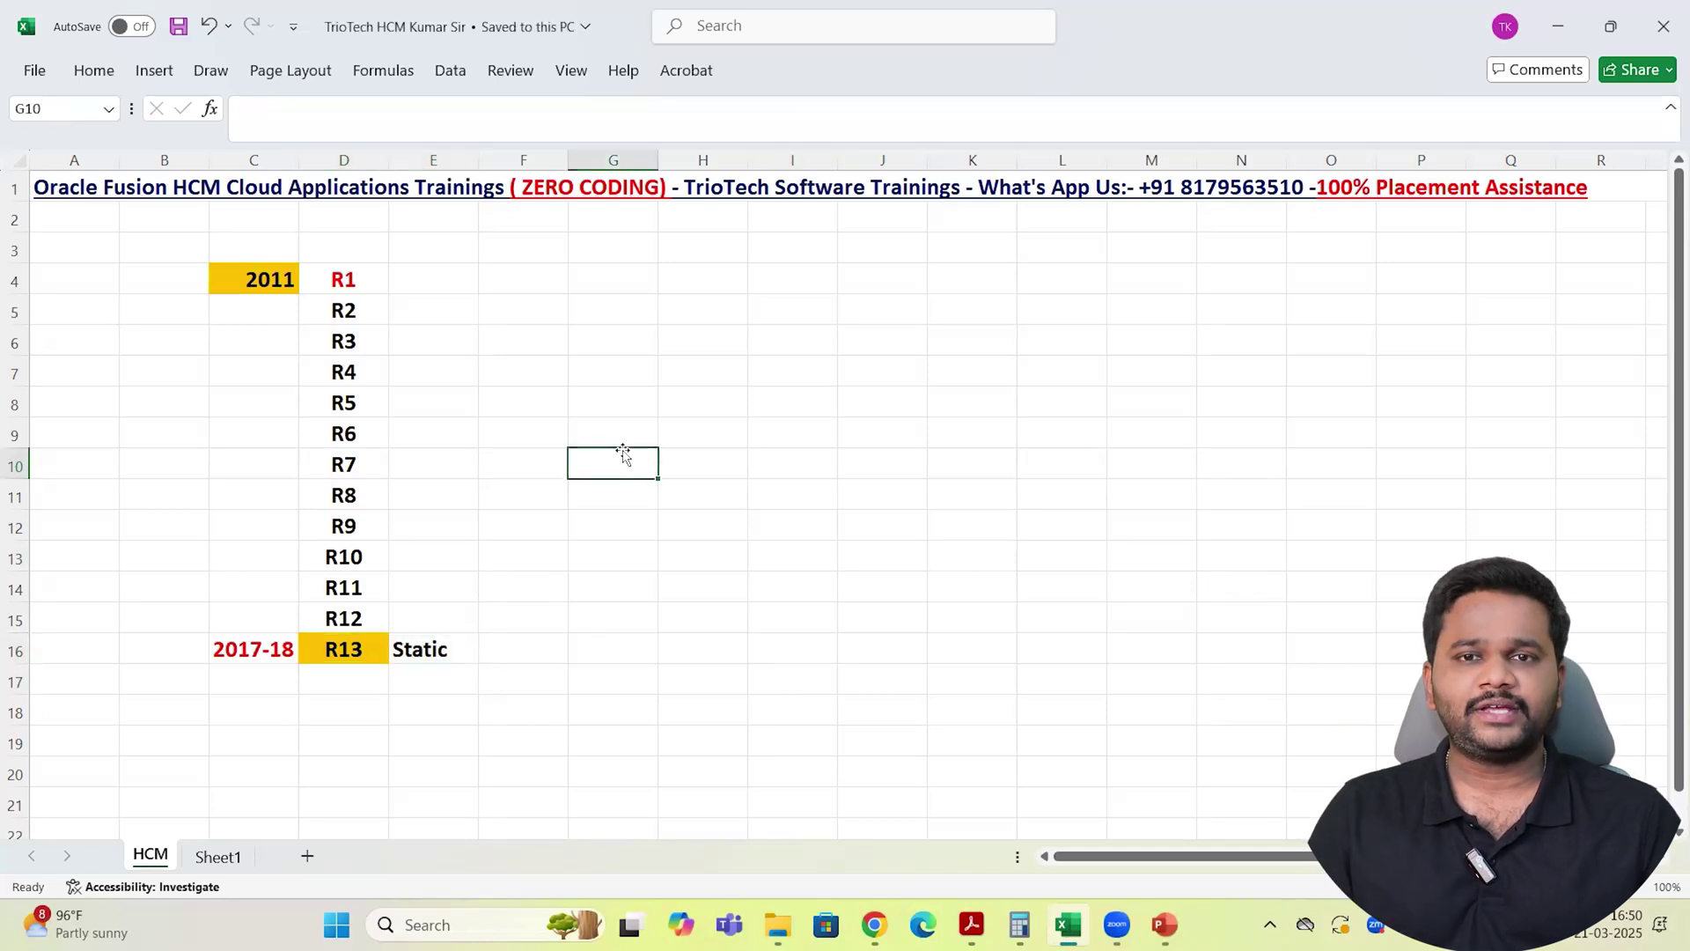
Type the heading Quarterly Upgradation Policy in cell G5
left_click(621, 311)
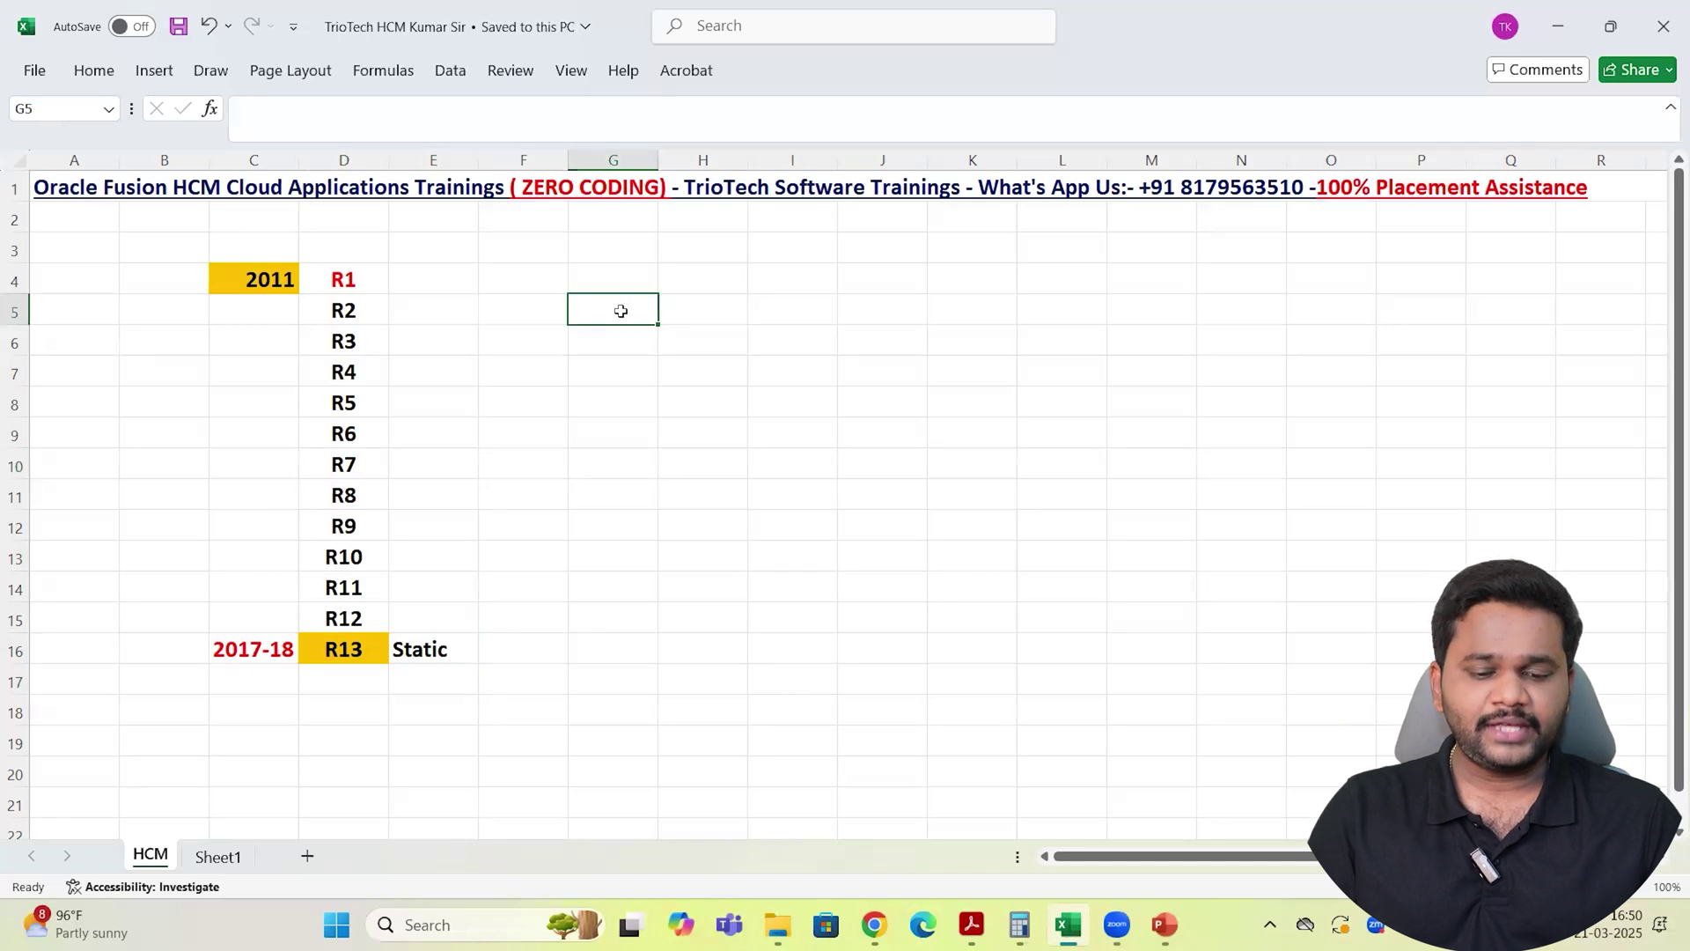
type("Quarterl")
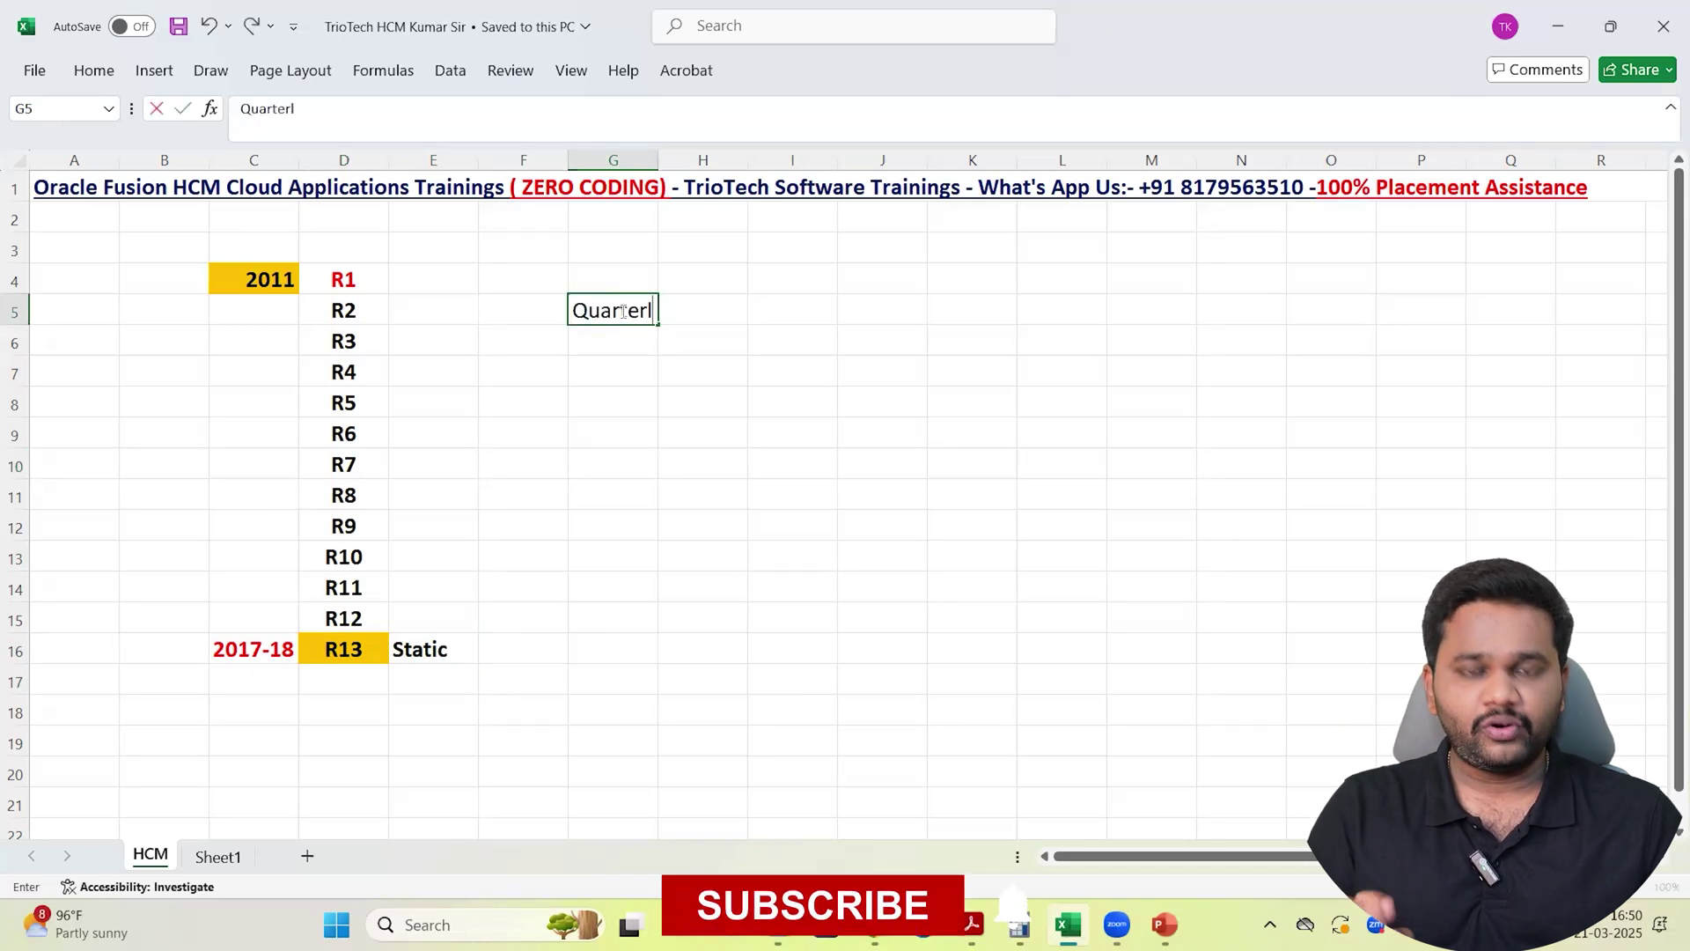
type("y Upgradat")
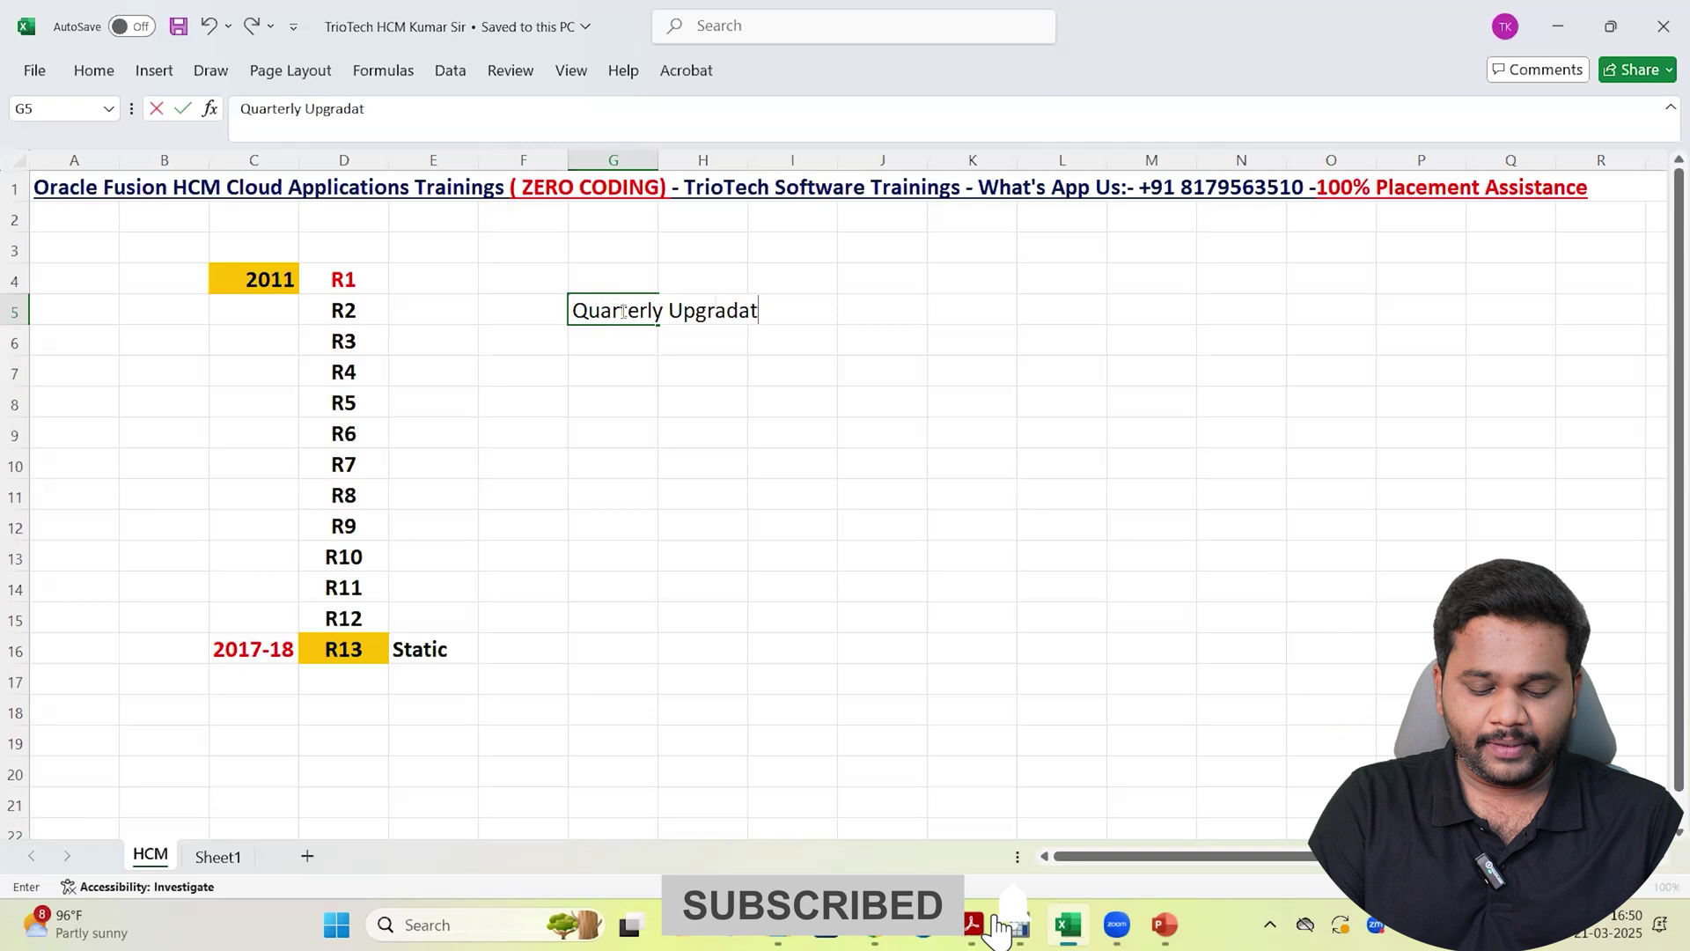
type("ion ")
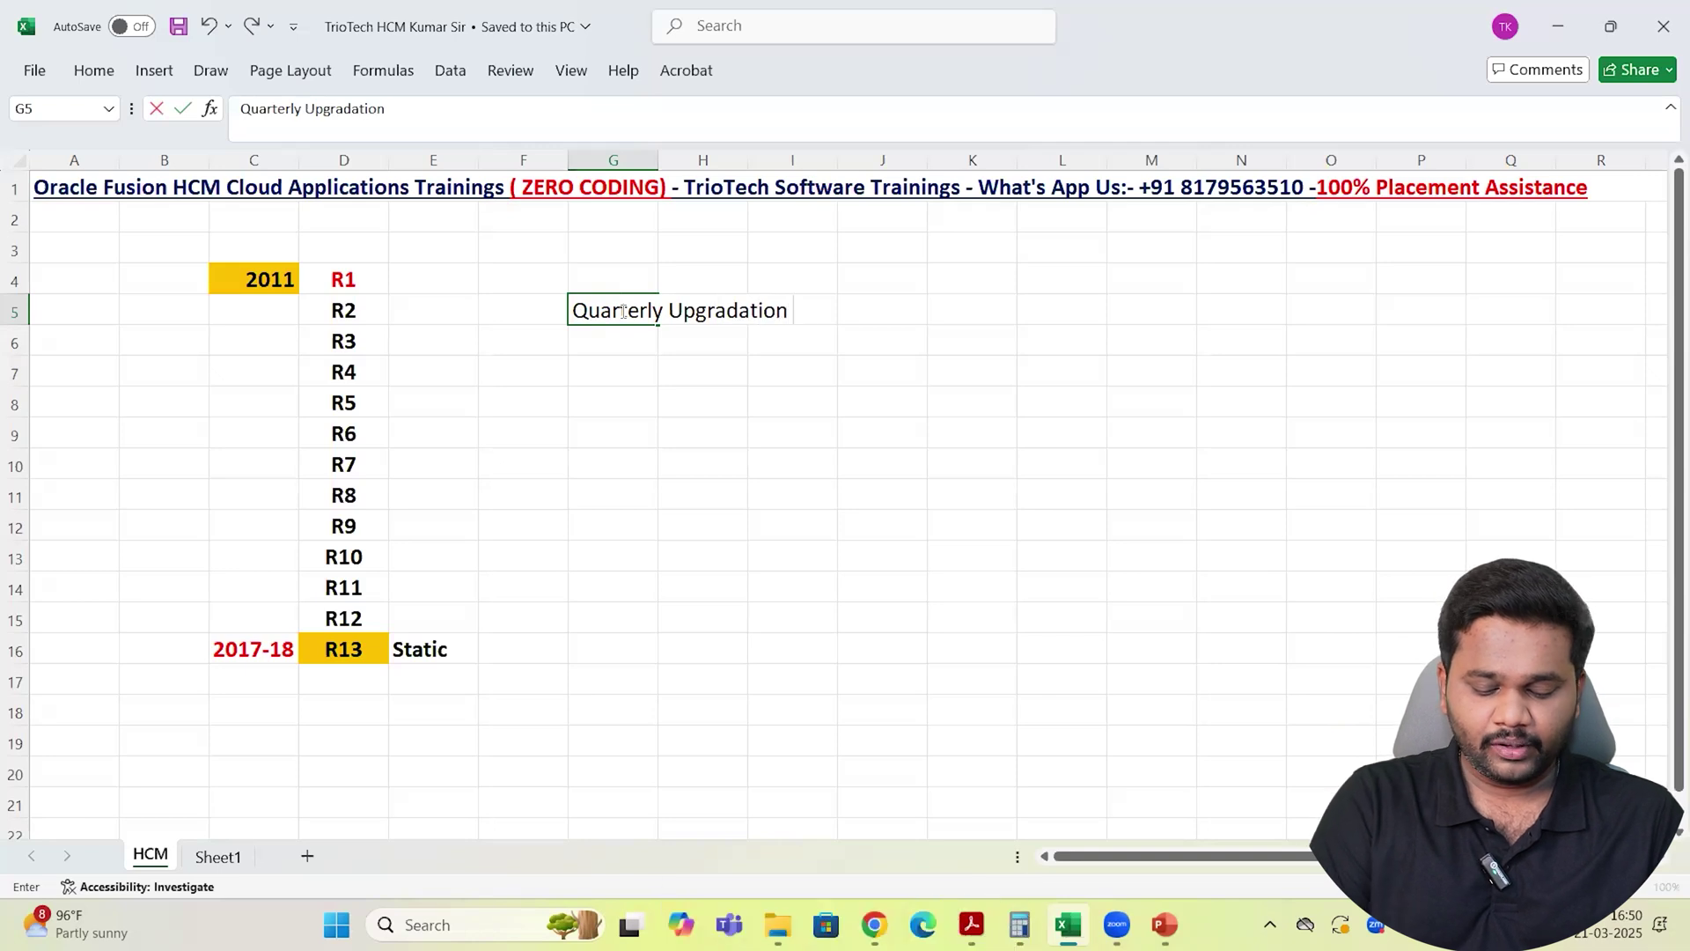
type("Policy")
key("Return")
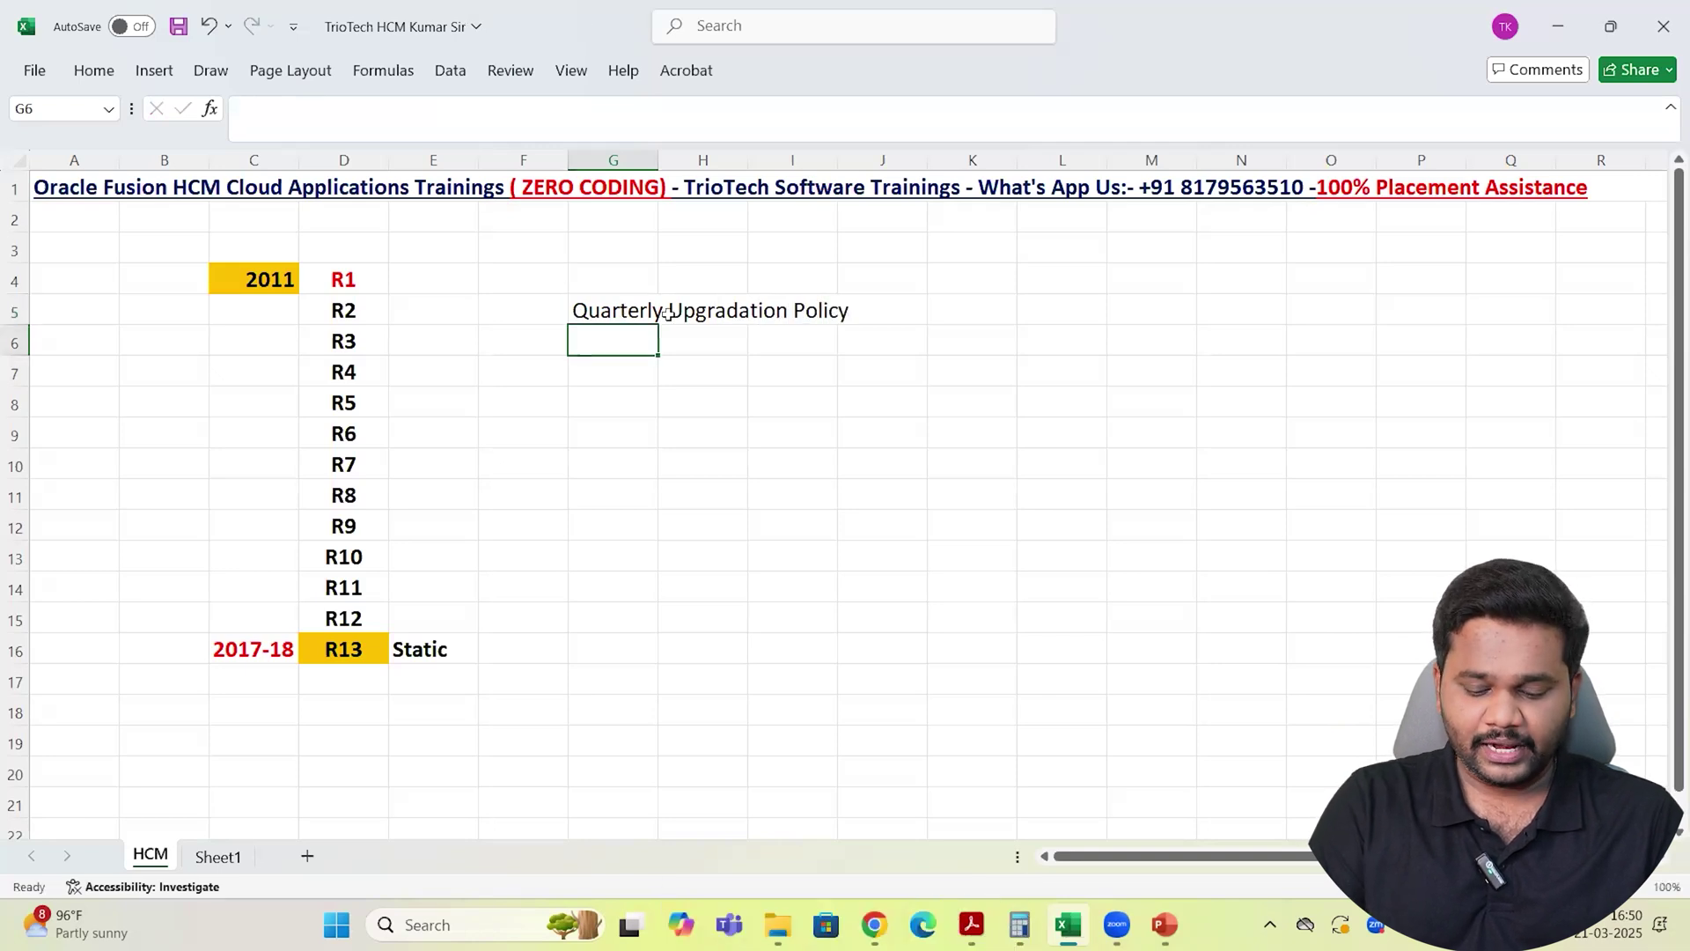
Autofit and widen column G, and make the heading bold
left_click_drag(657, 164, 655, 226)
key("alt+h")
key("o")
key("i")
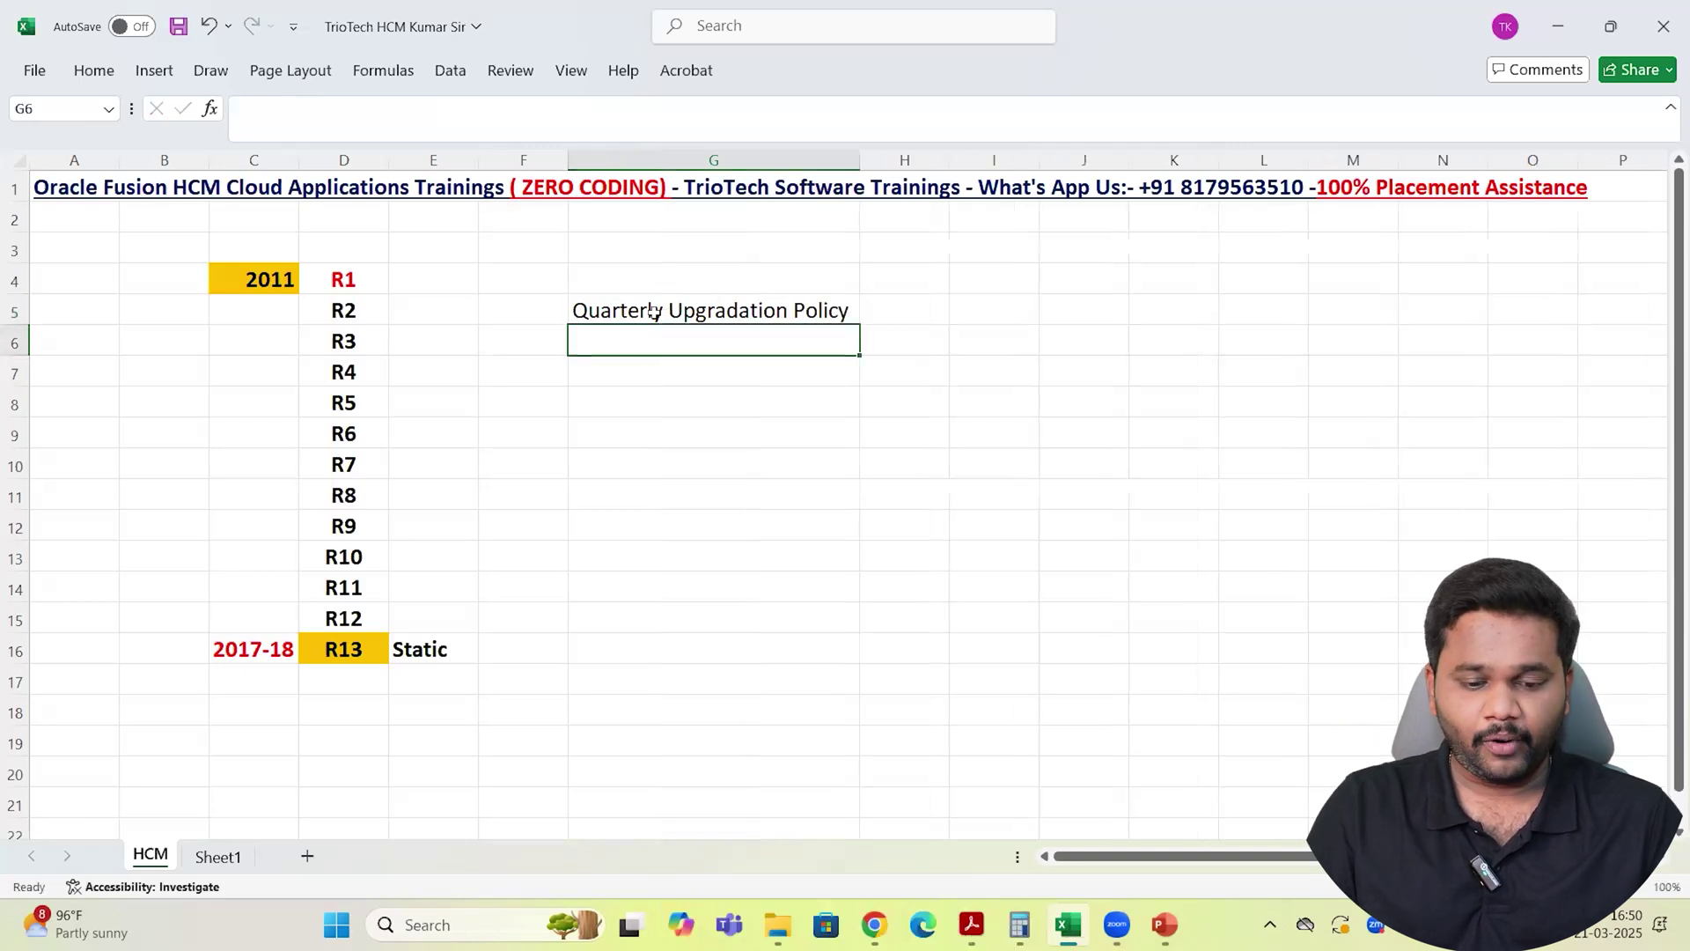
left_click(653, 310)
key("ctrl+b")
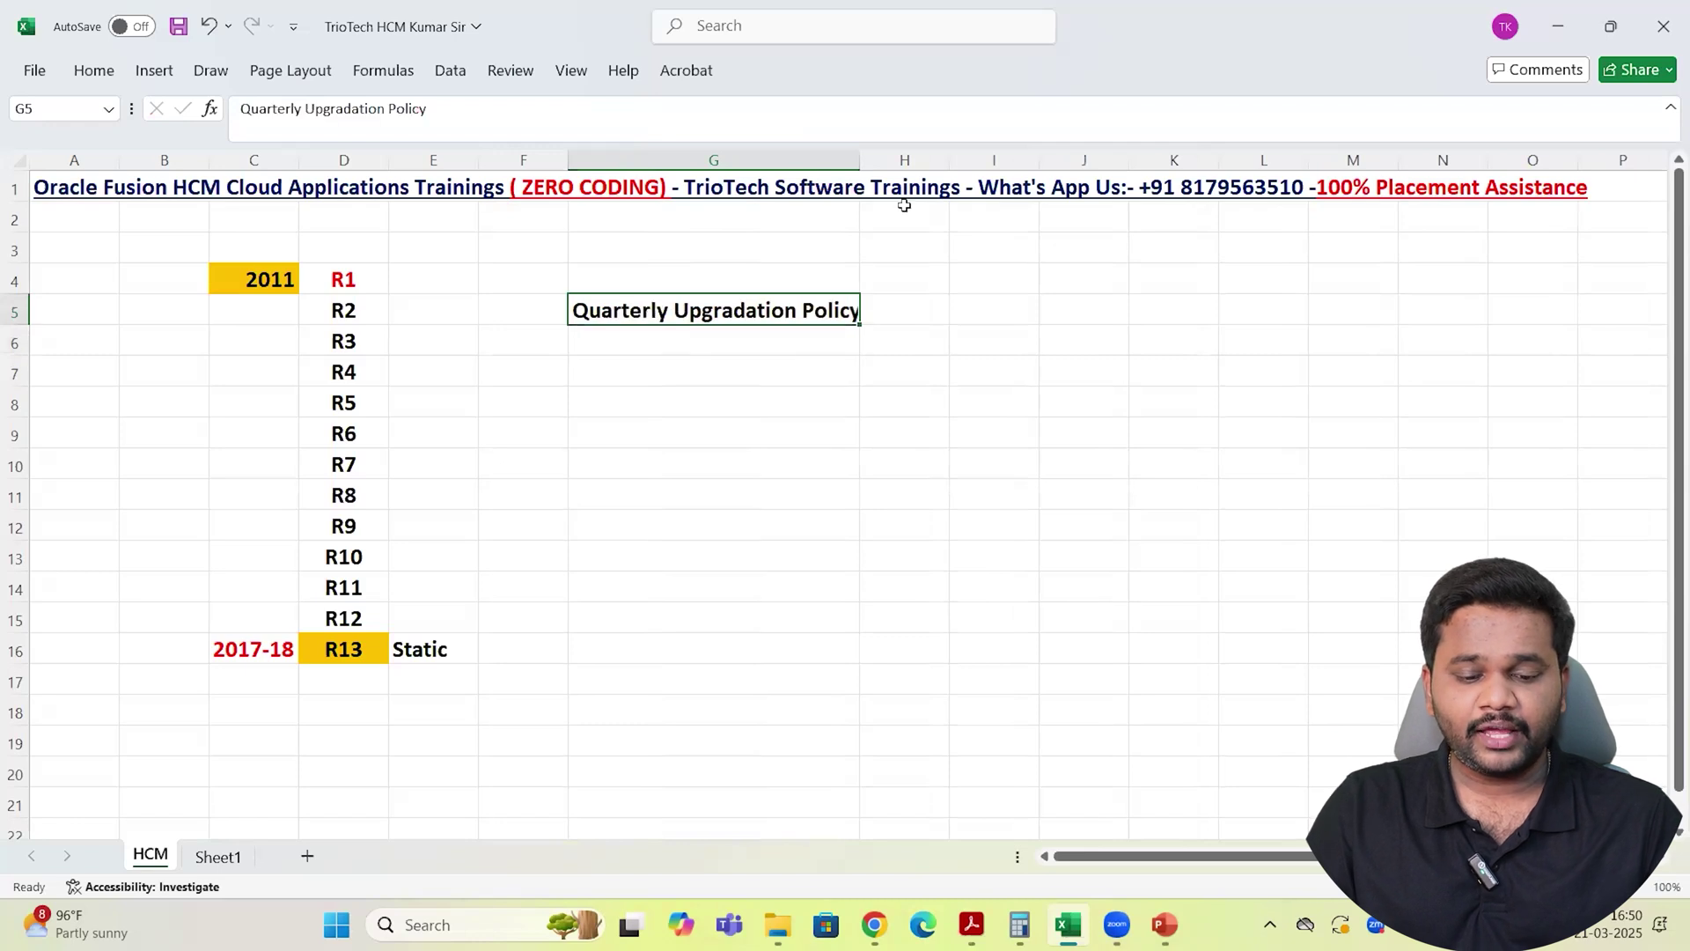
left_click_drag(860, 160, 874, 160)
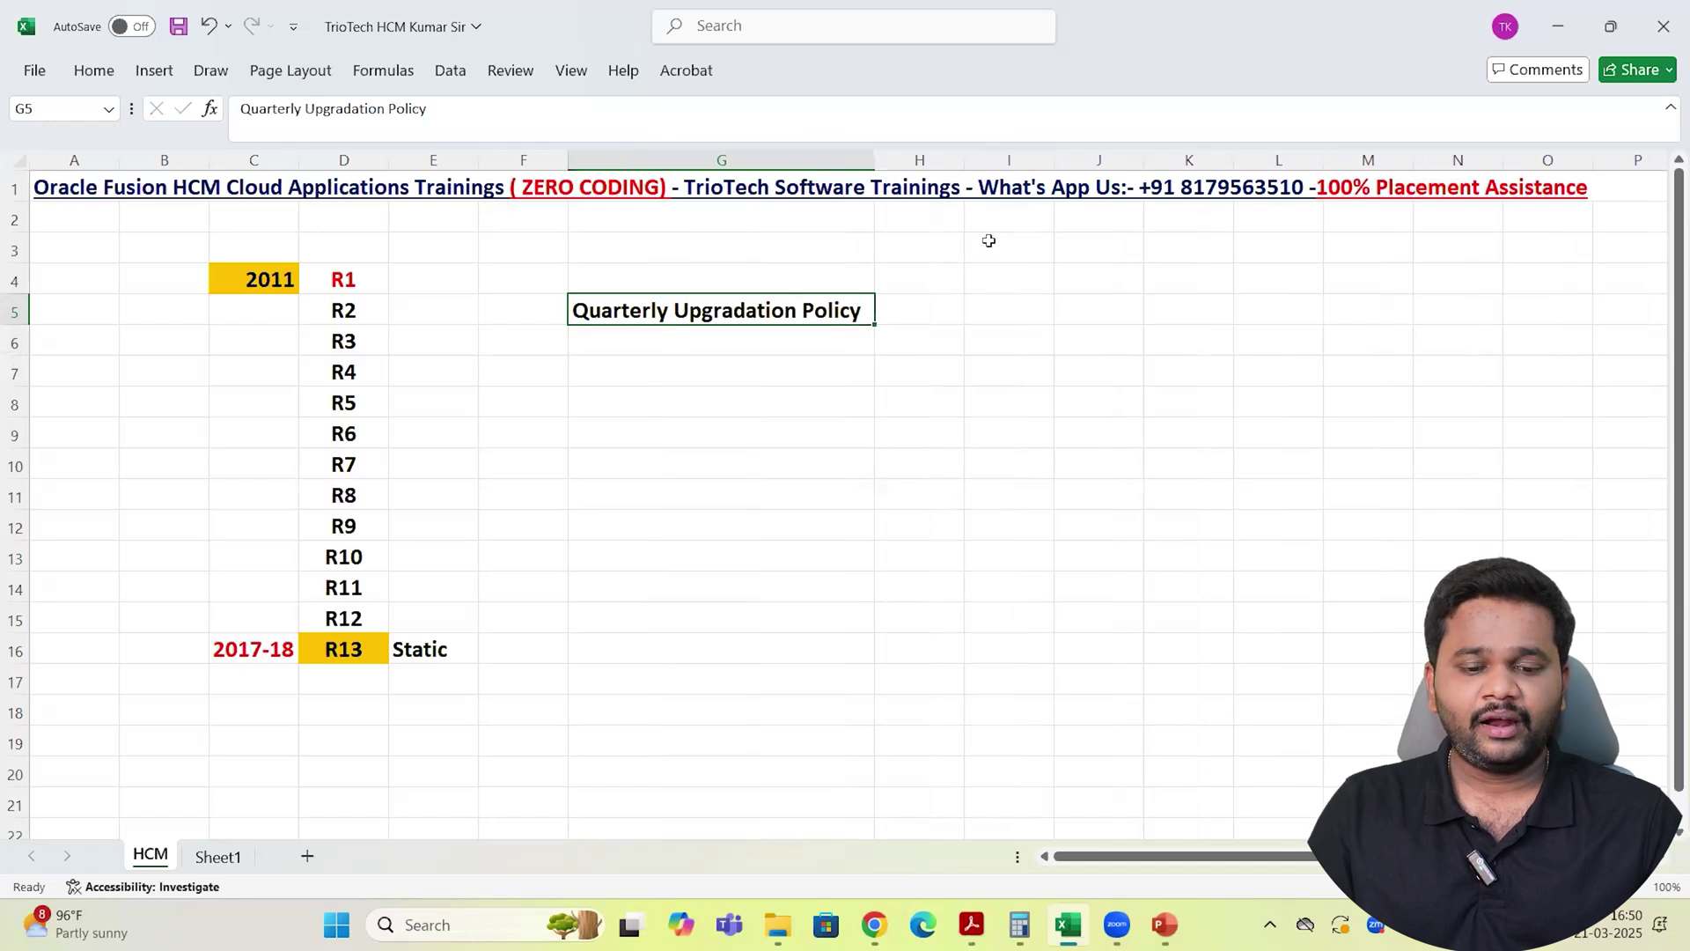
left_click(1004, 308)
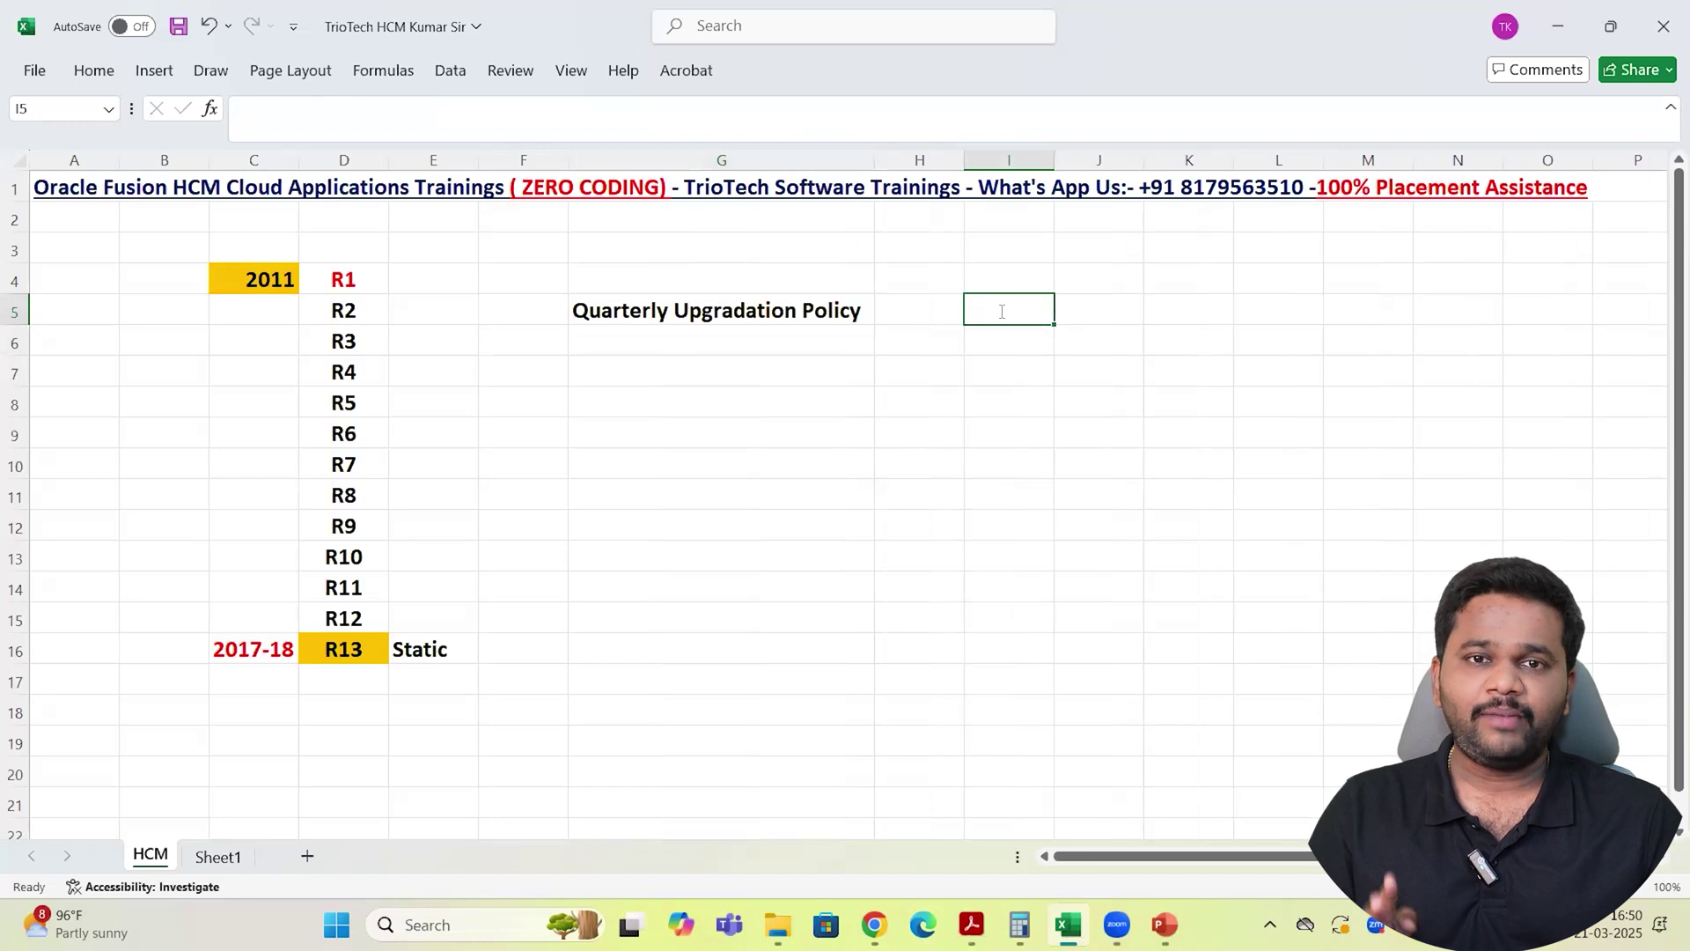
Enter the bold note '12 Months - Jan - Dec' in I5 and autofit column I
type("12 onth")
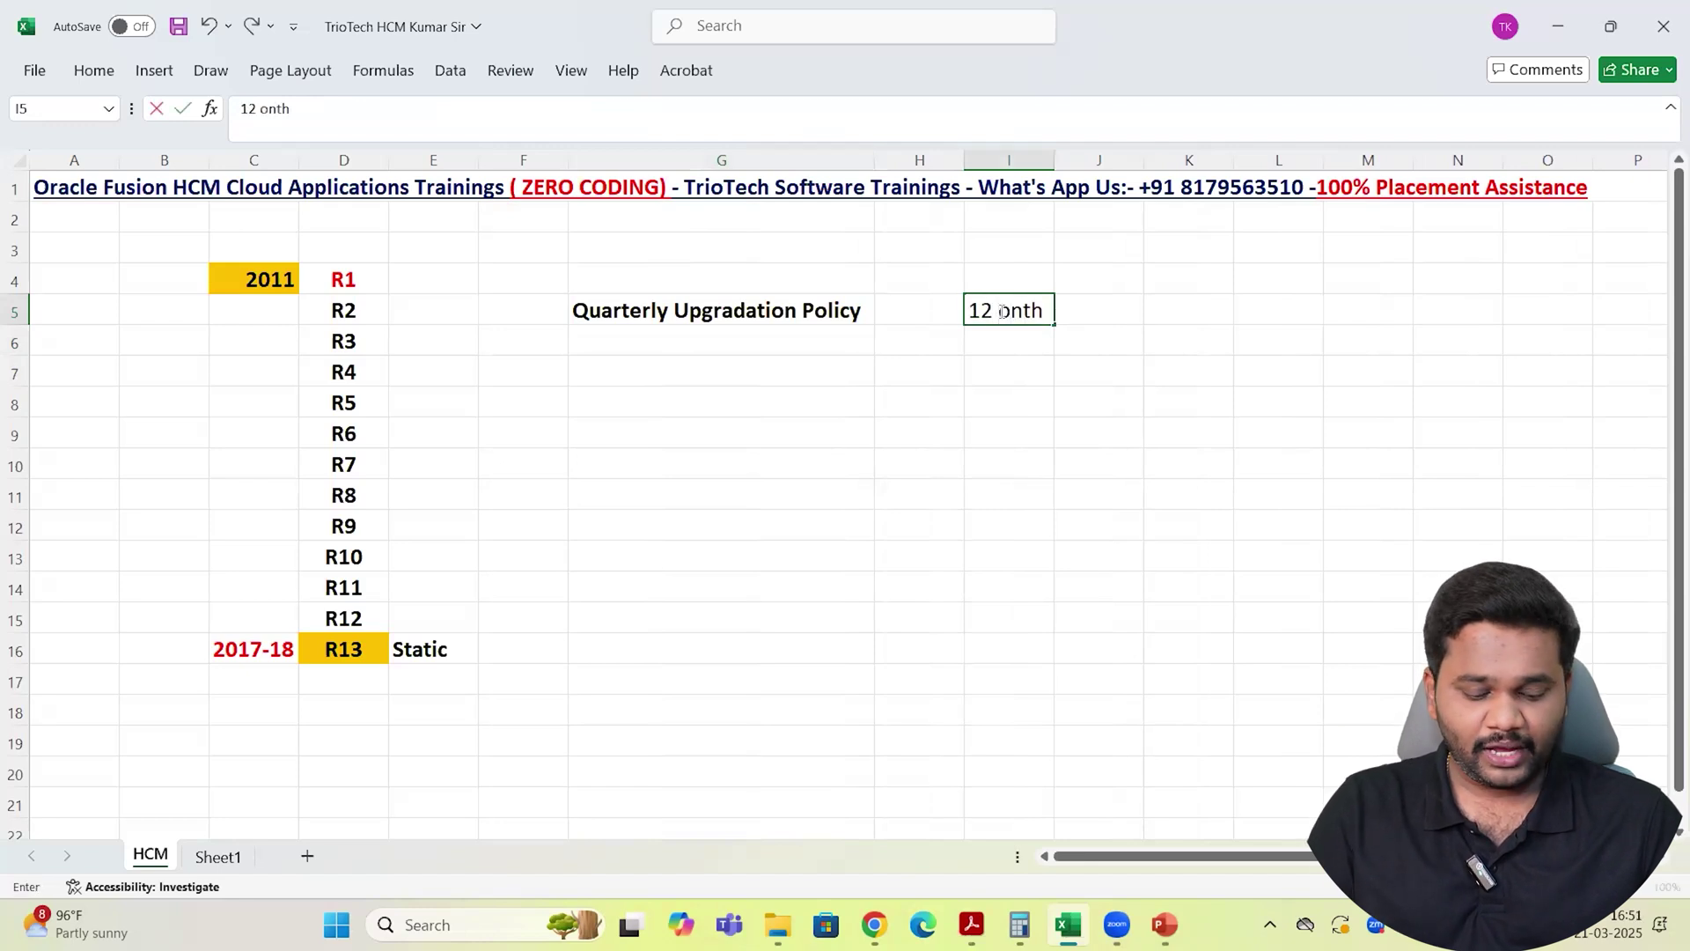
key("BackSpace")
key("BackSpace")
key("BackSpace")
key("BackSpace")
type("Mont")
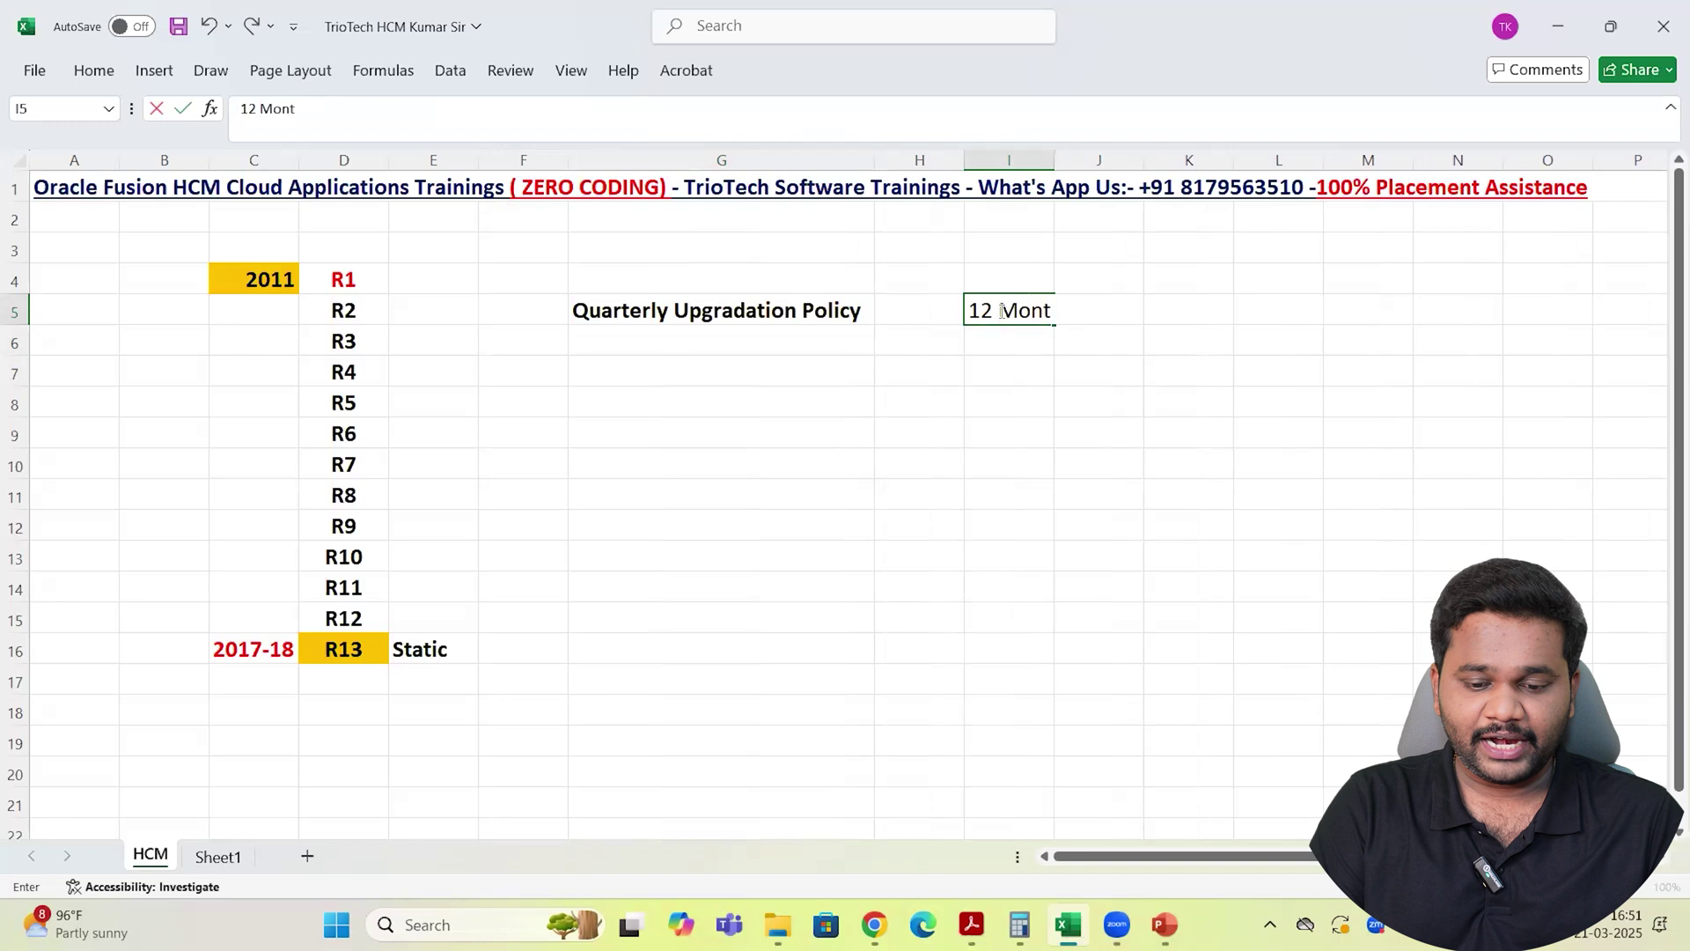
type("hs - Jan")
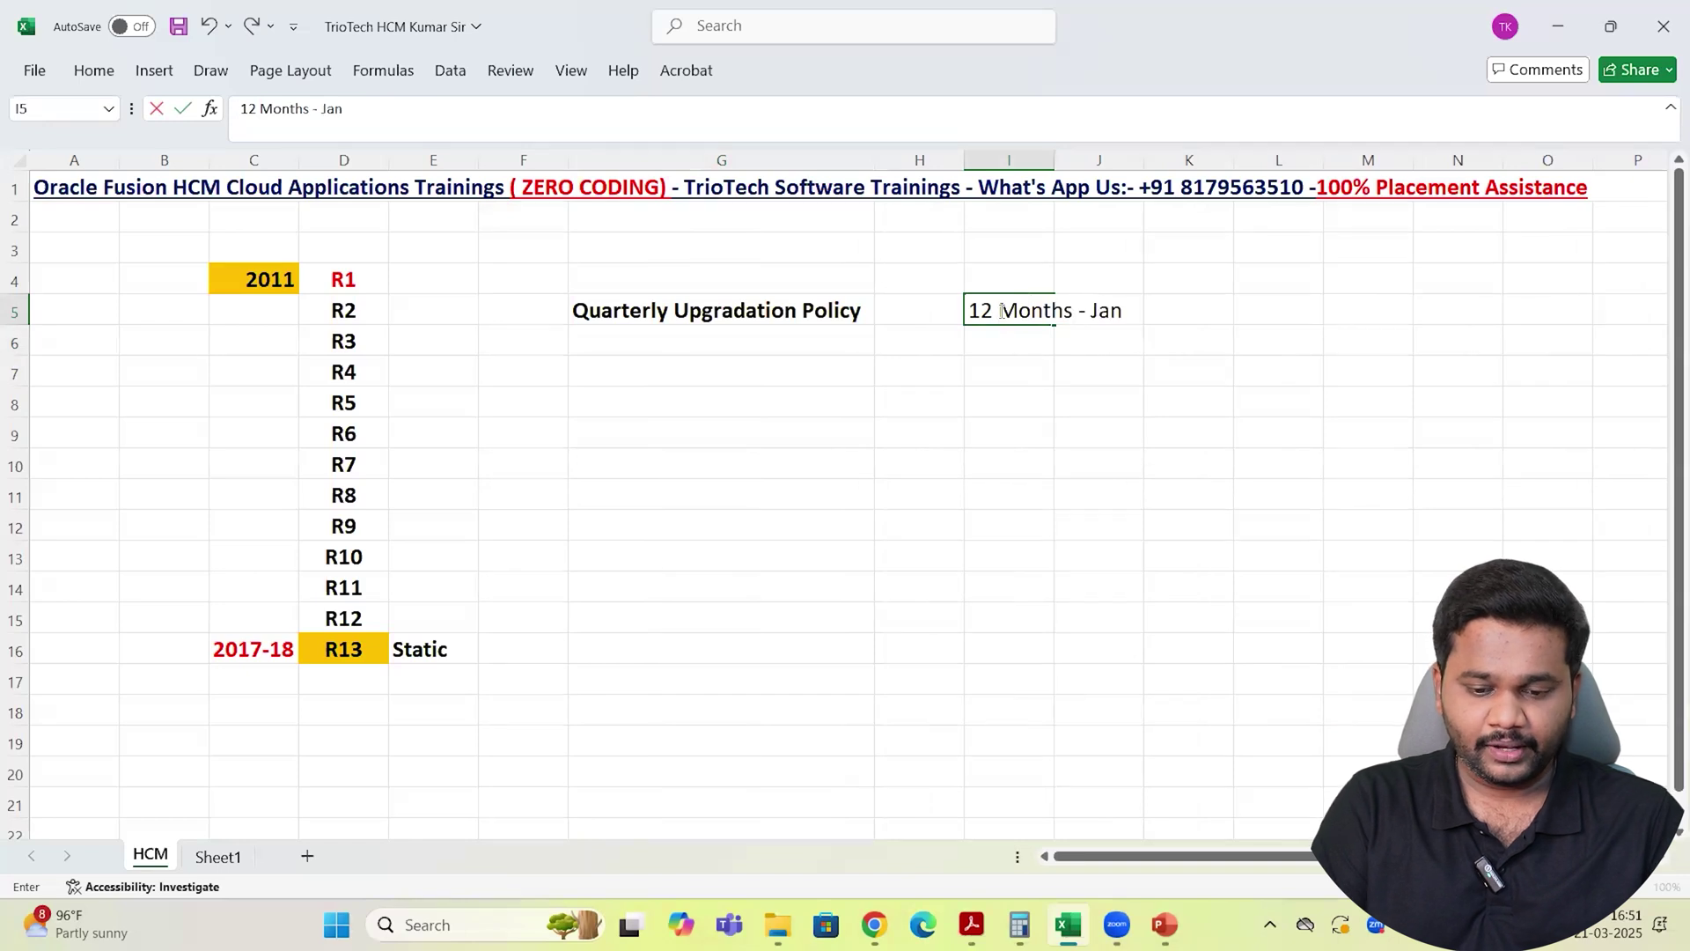
type(" - De")
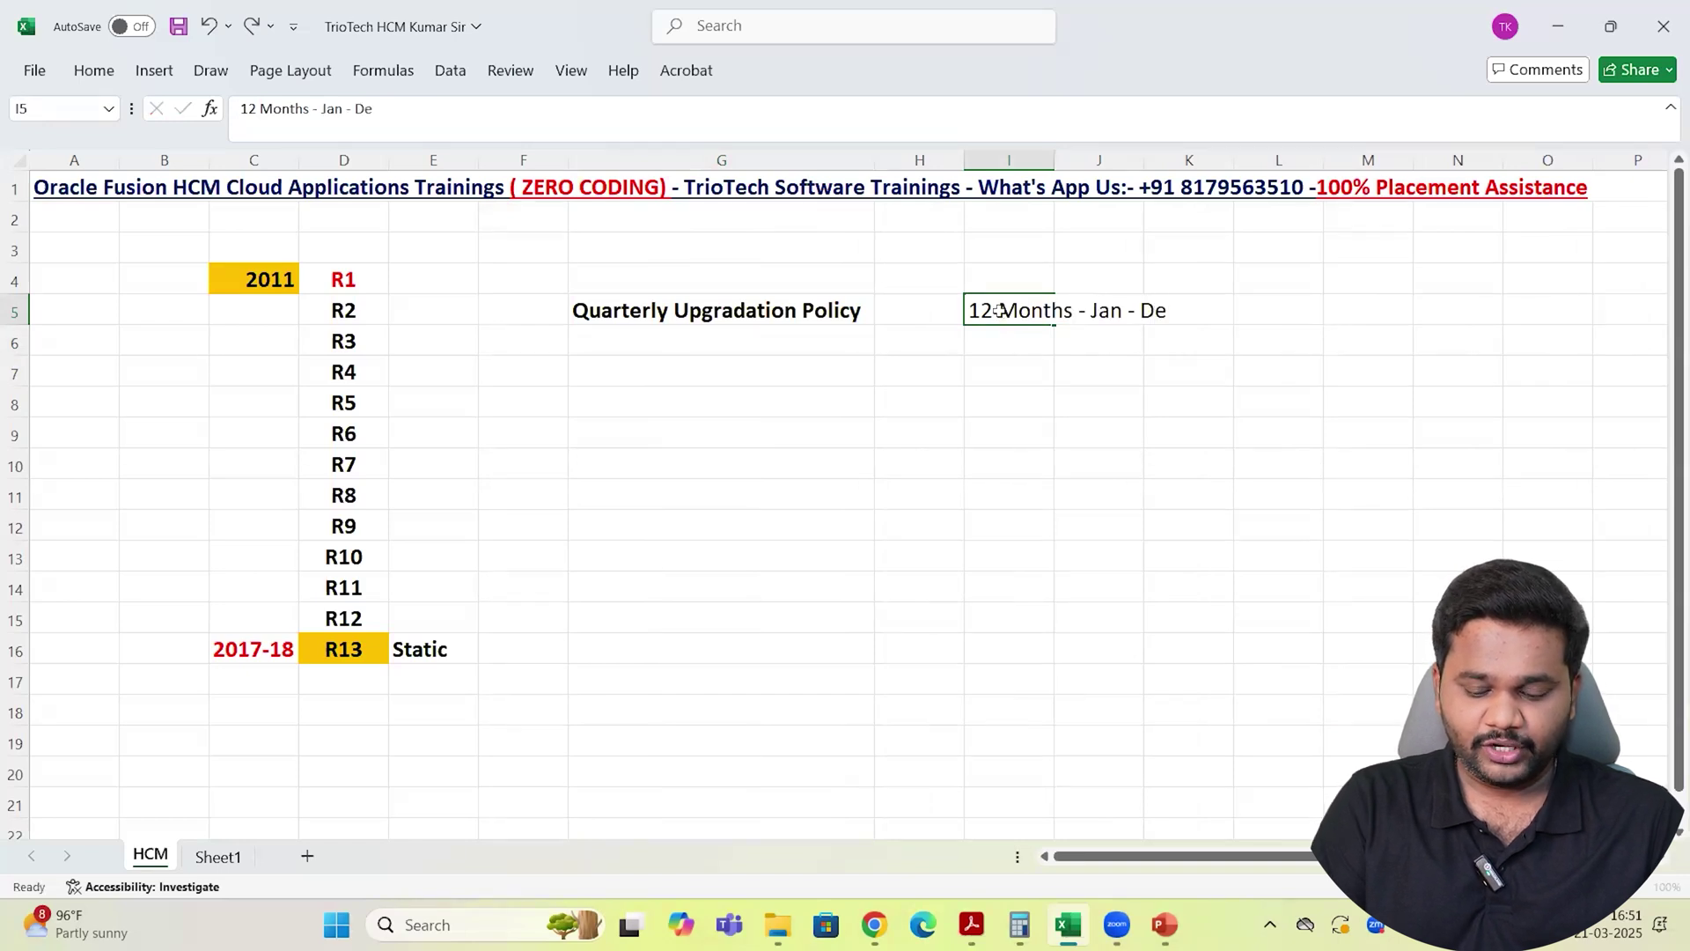
key("Return")
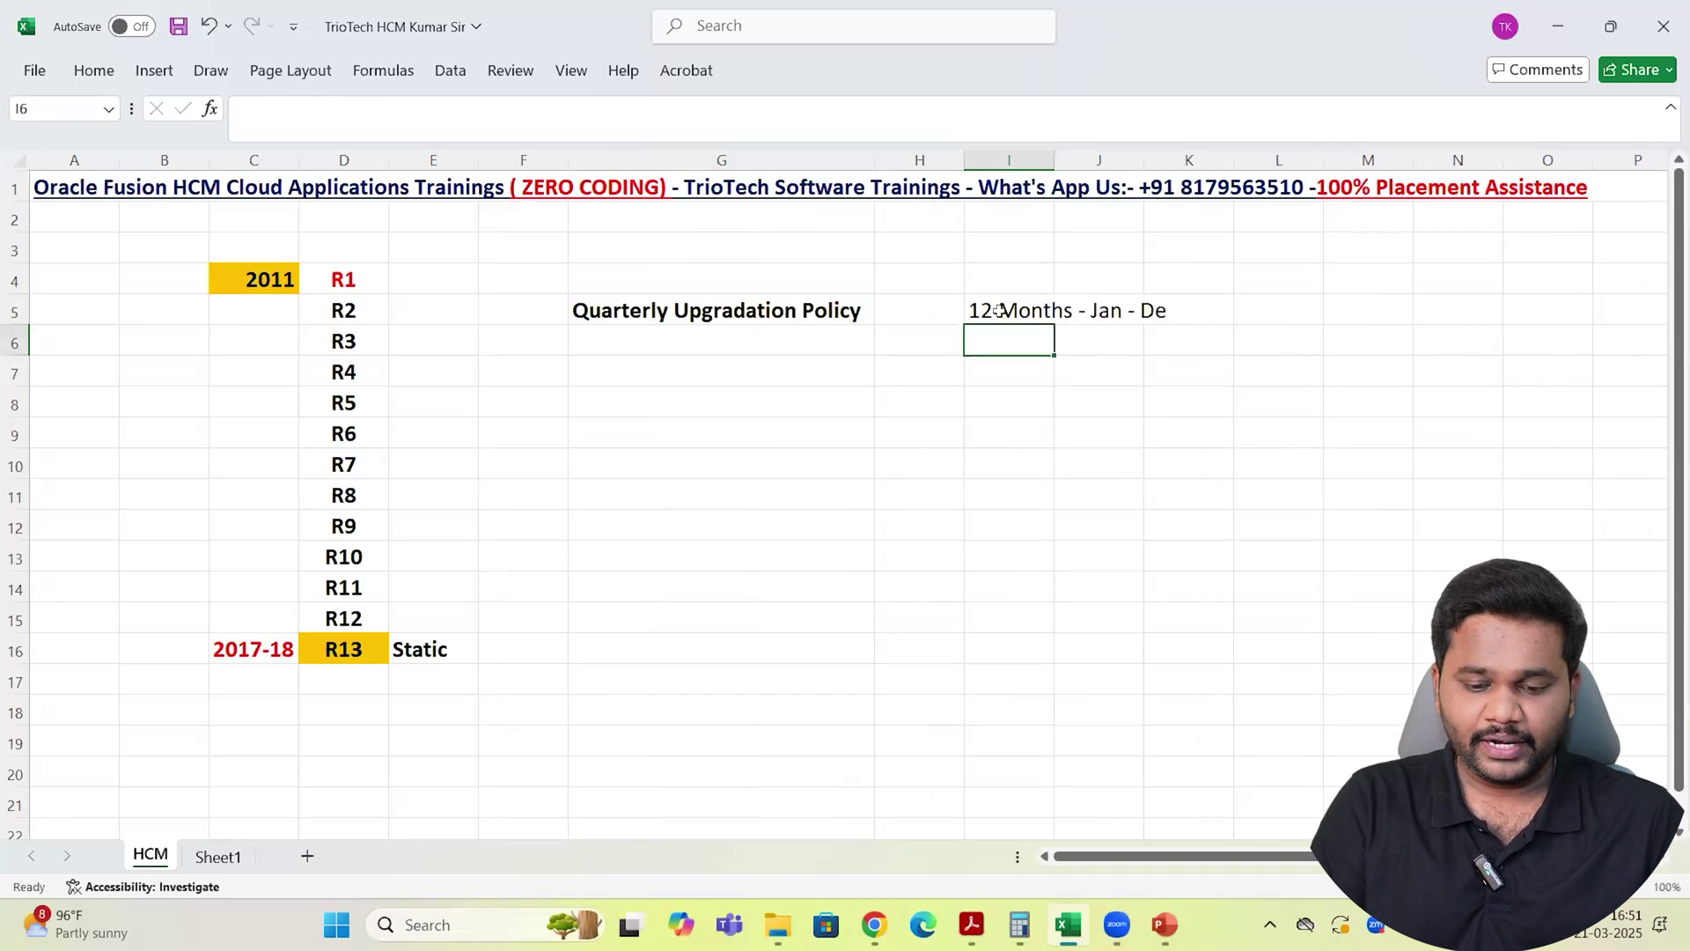
double_click(1047, 167)
double_click(1167, 310)
type("C")
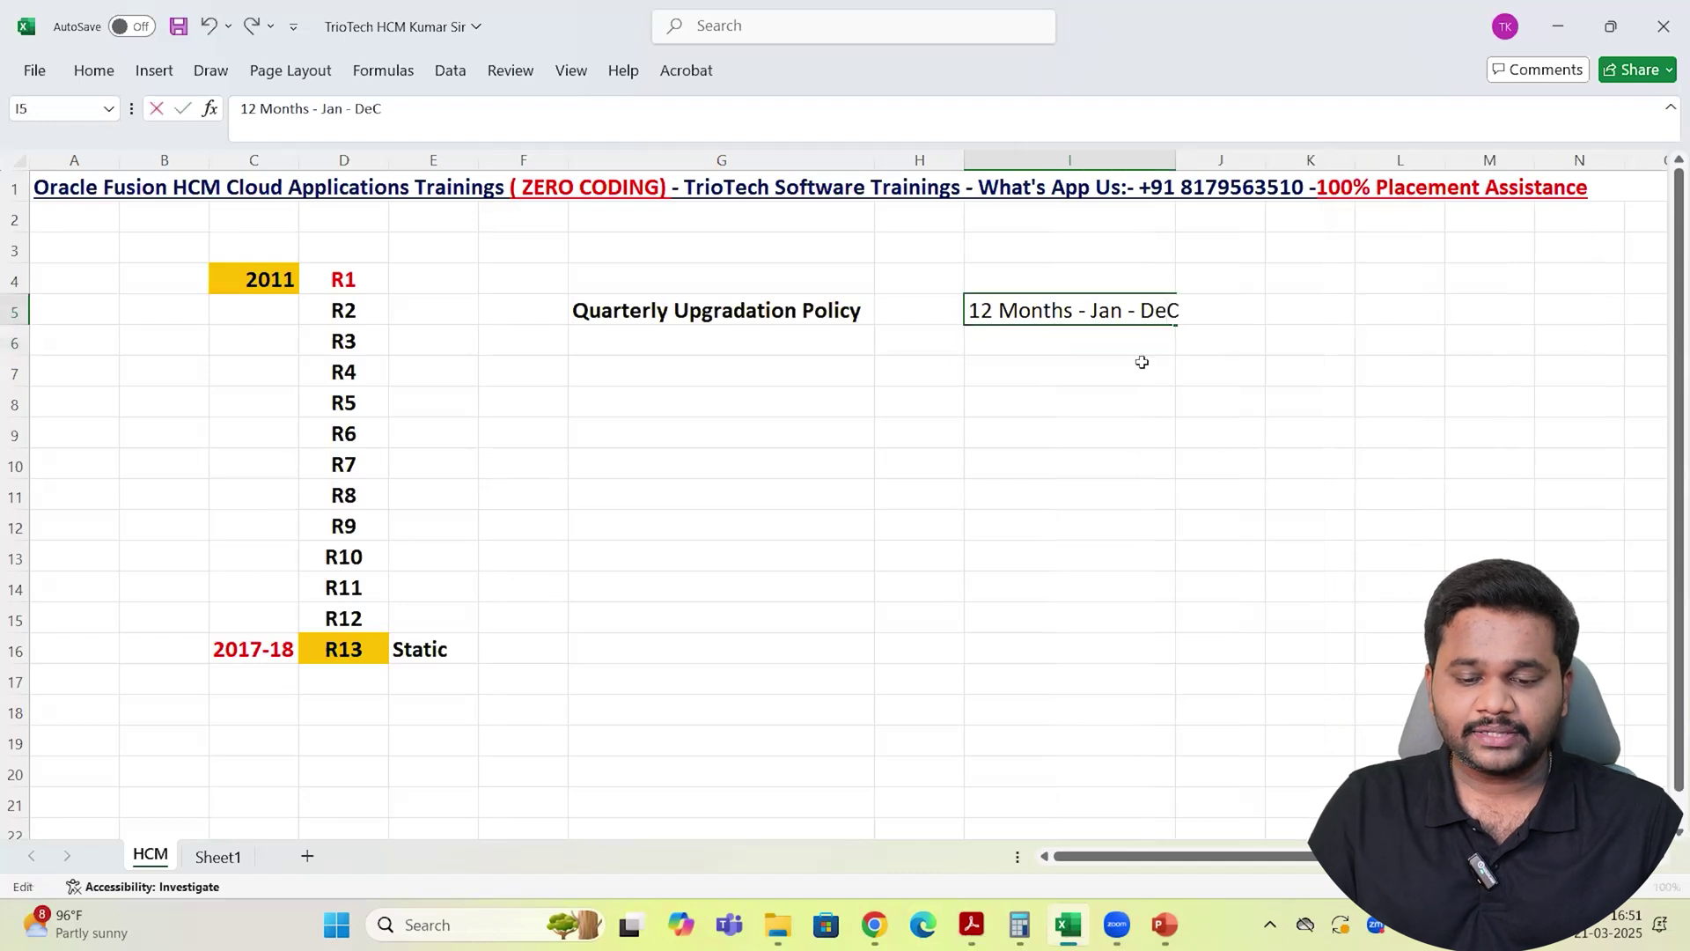
key("BackSpace")
type("c")
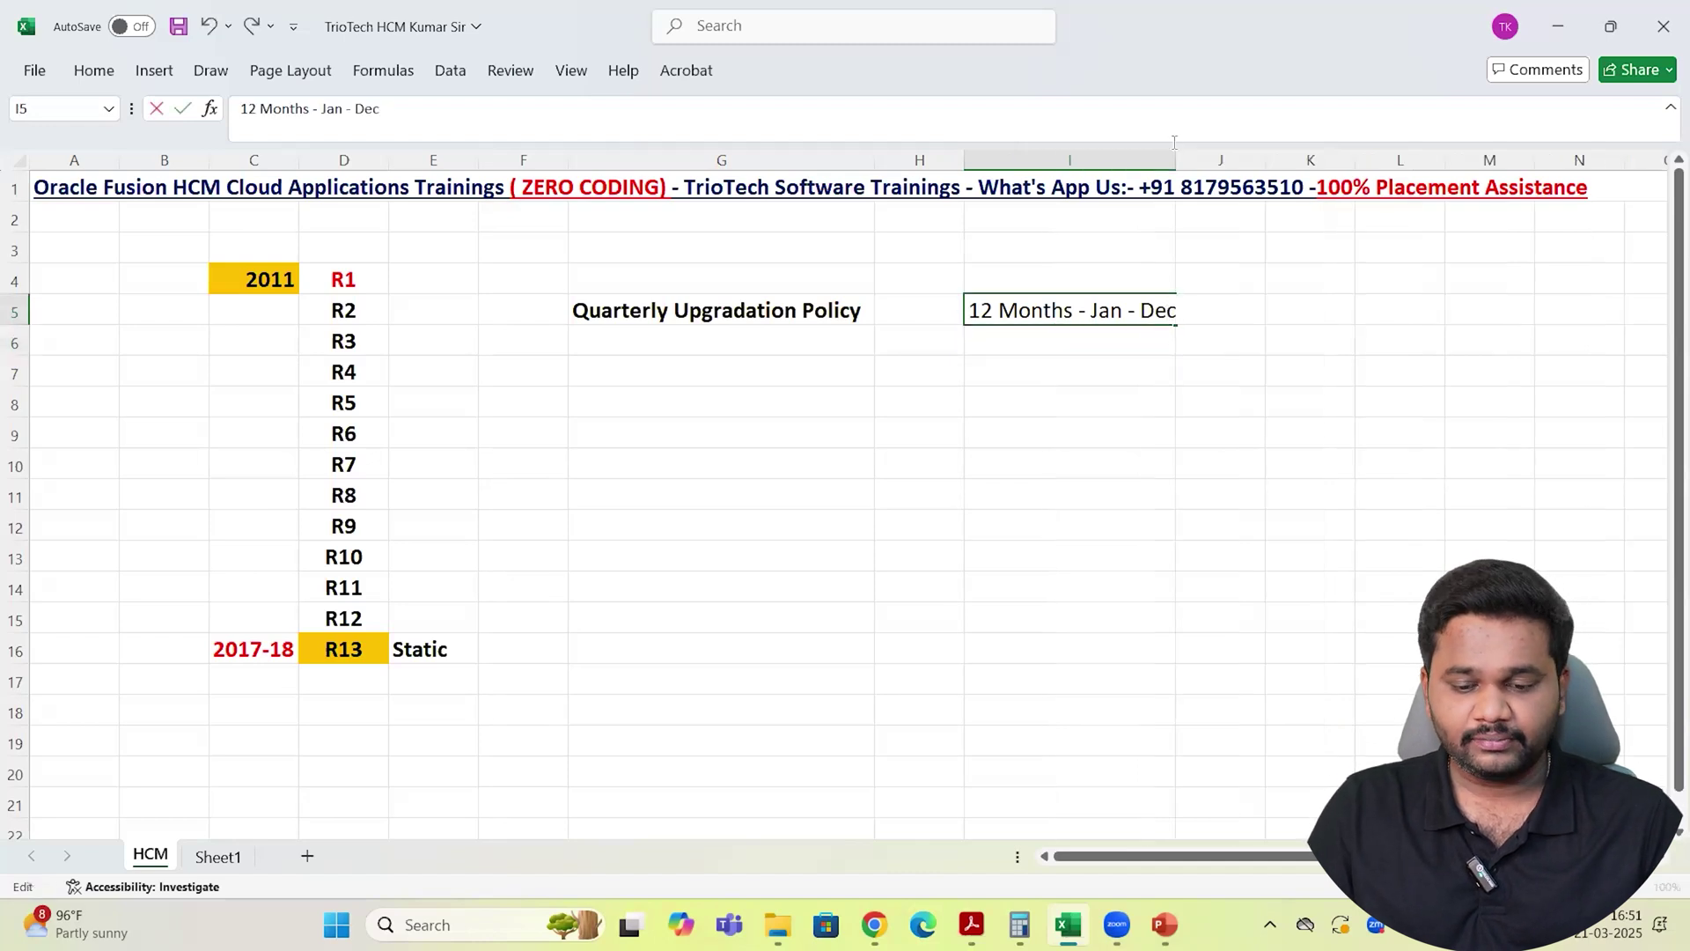
double_click(1176, 159)
left_click(1089, 321)
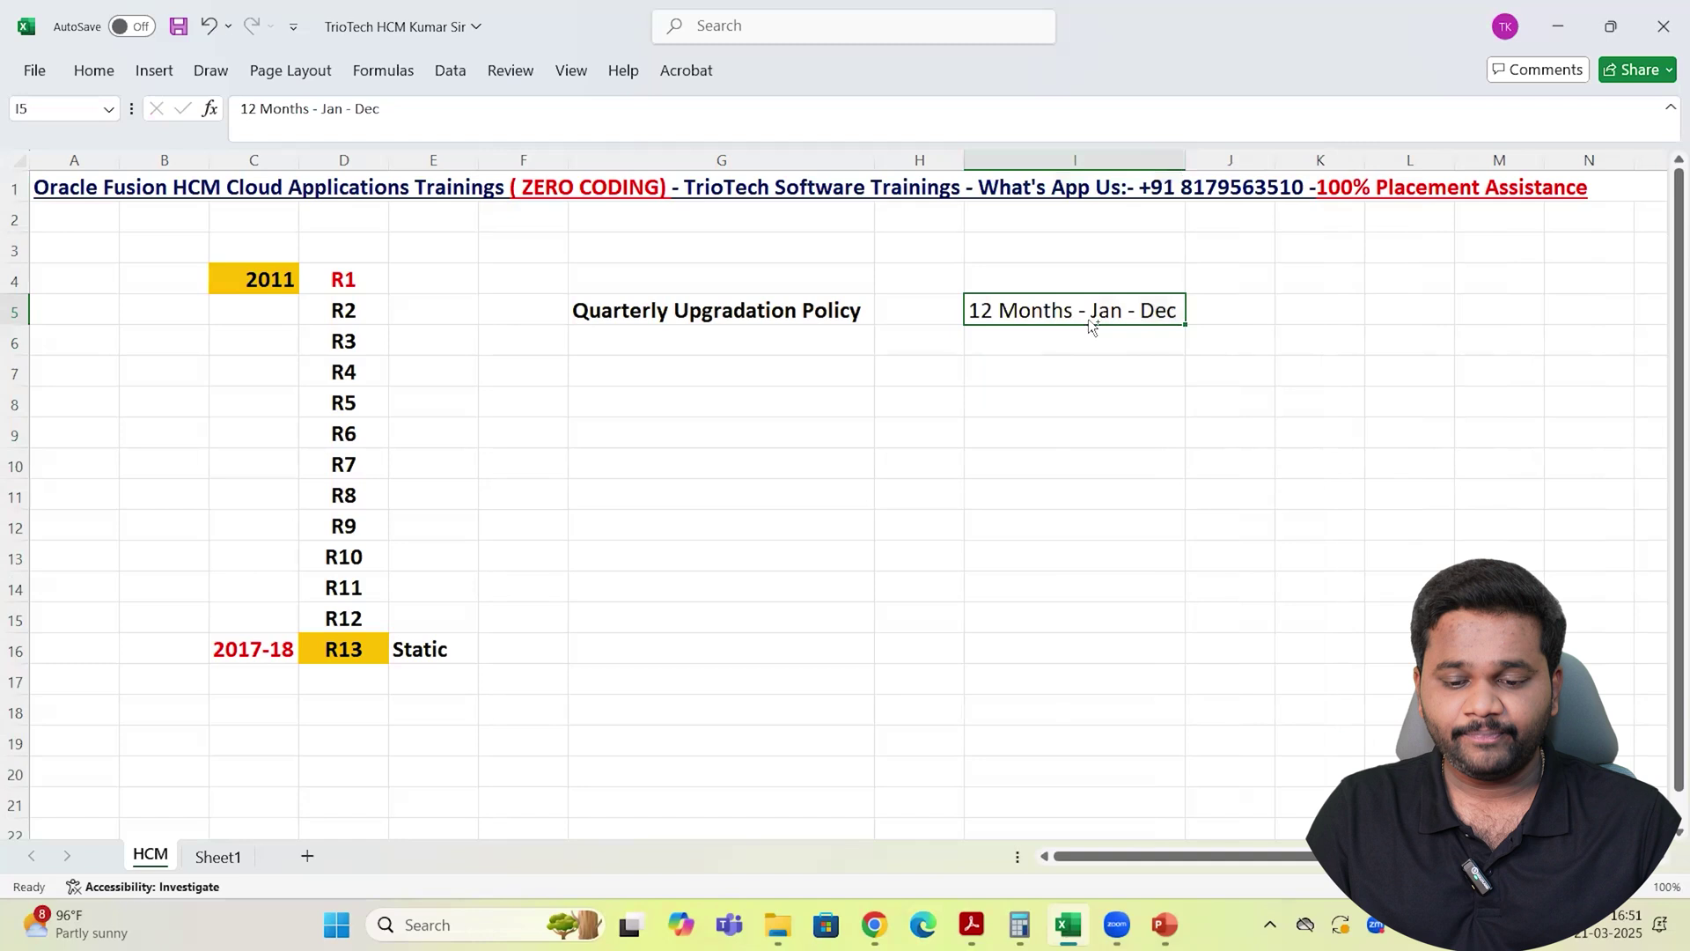
key("ctrl+b")
left_click(1066, 361)
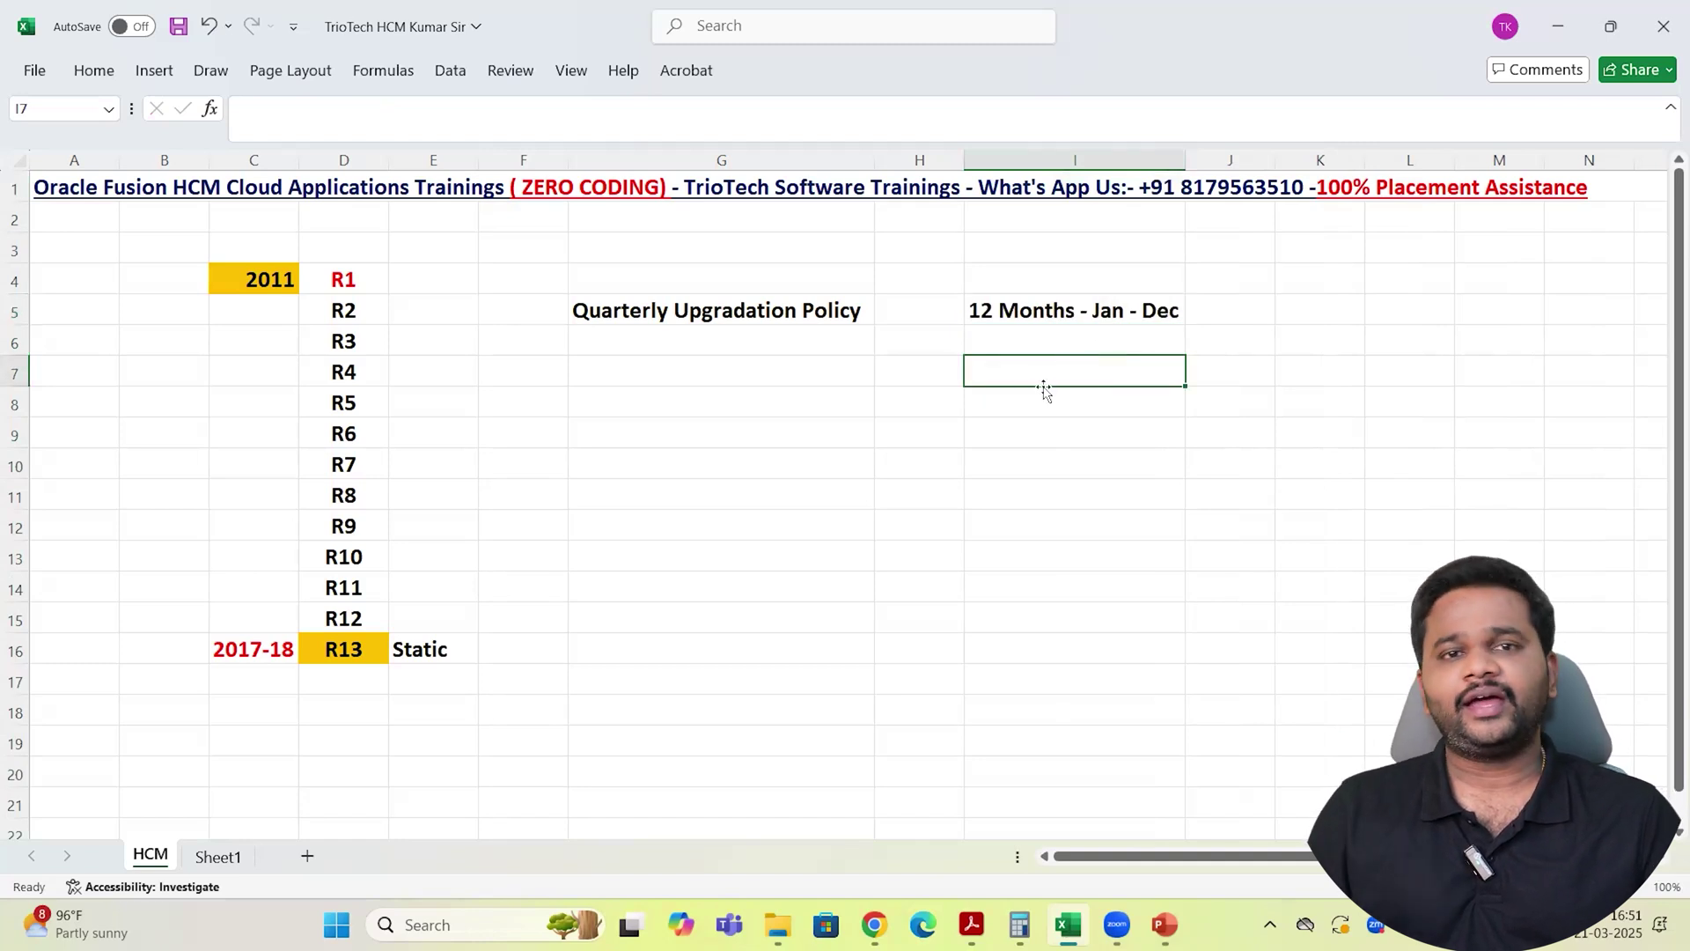
Move the months note into cell G3 and narrow column I
left_click(1054, 315)
key("ctrl+c")
left_click(661, 254)
key("Return")
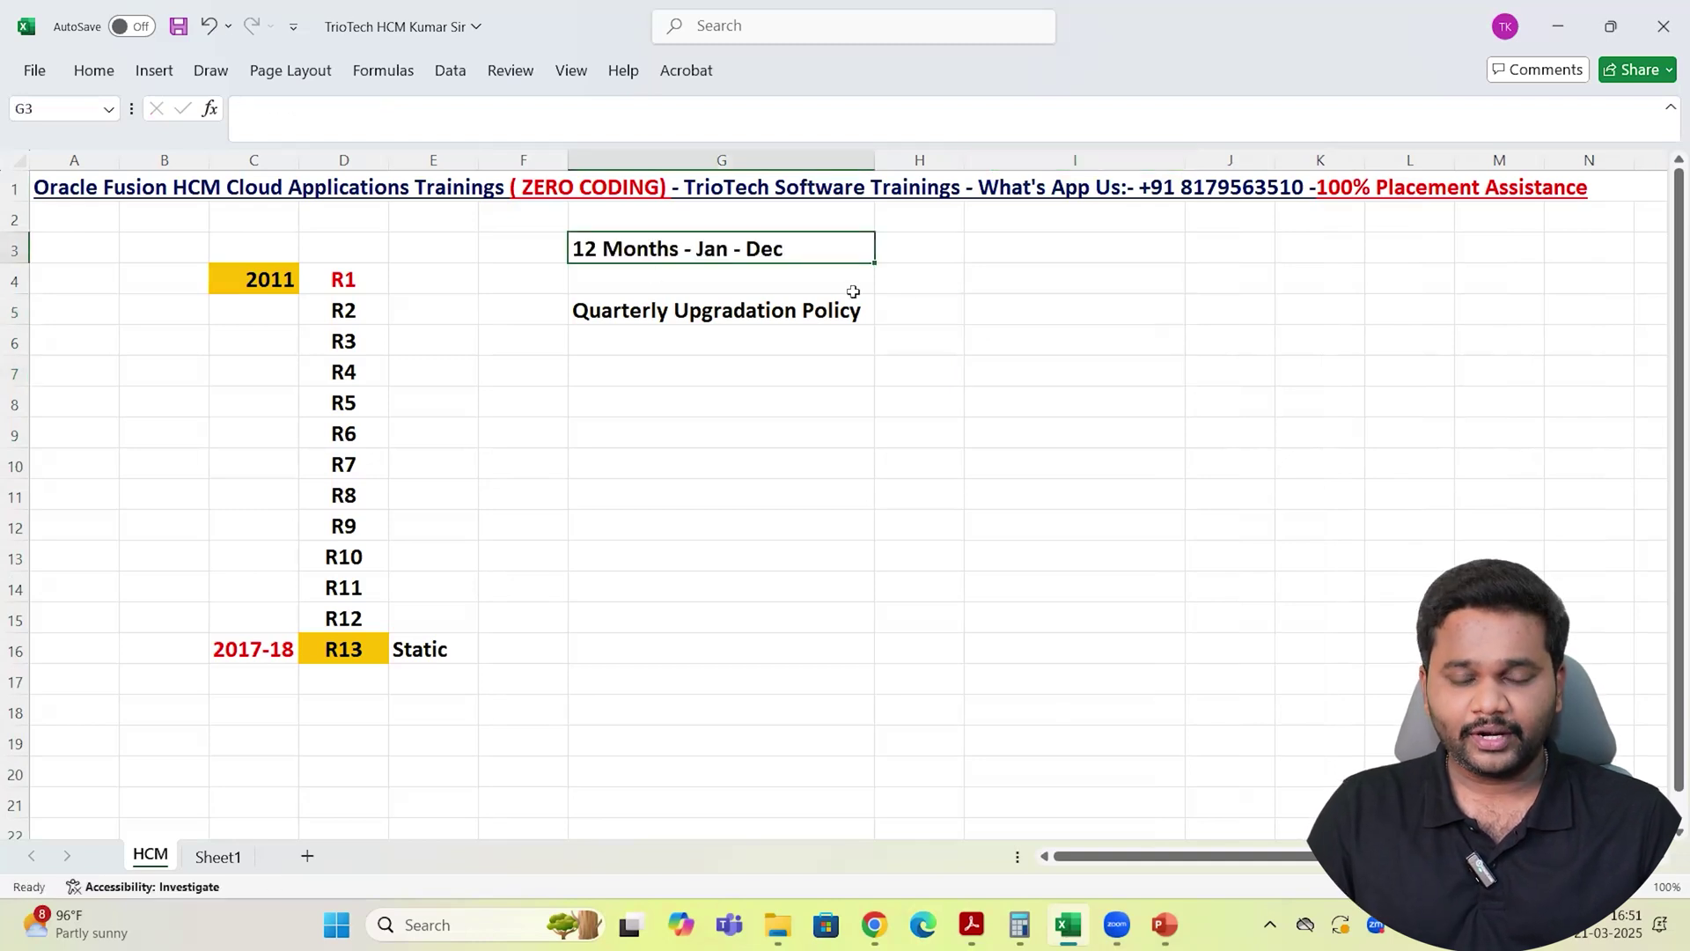
left_click_drag(1184, 157, 1074, 166)
Enter Jan - Mar in I6 and April -June in J6
left_click(1018, 346)
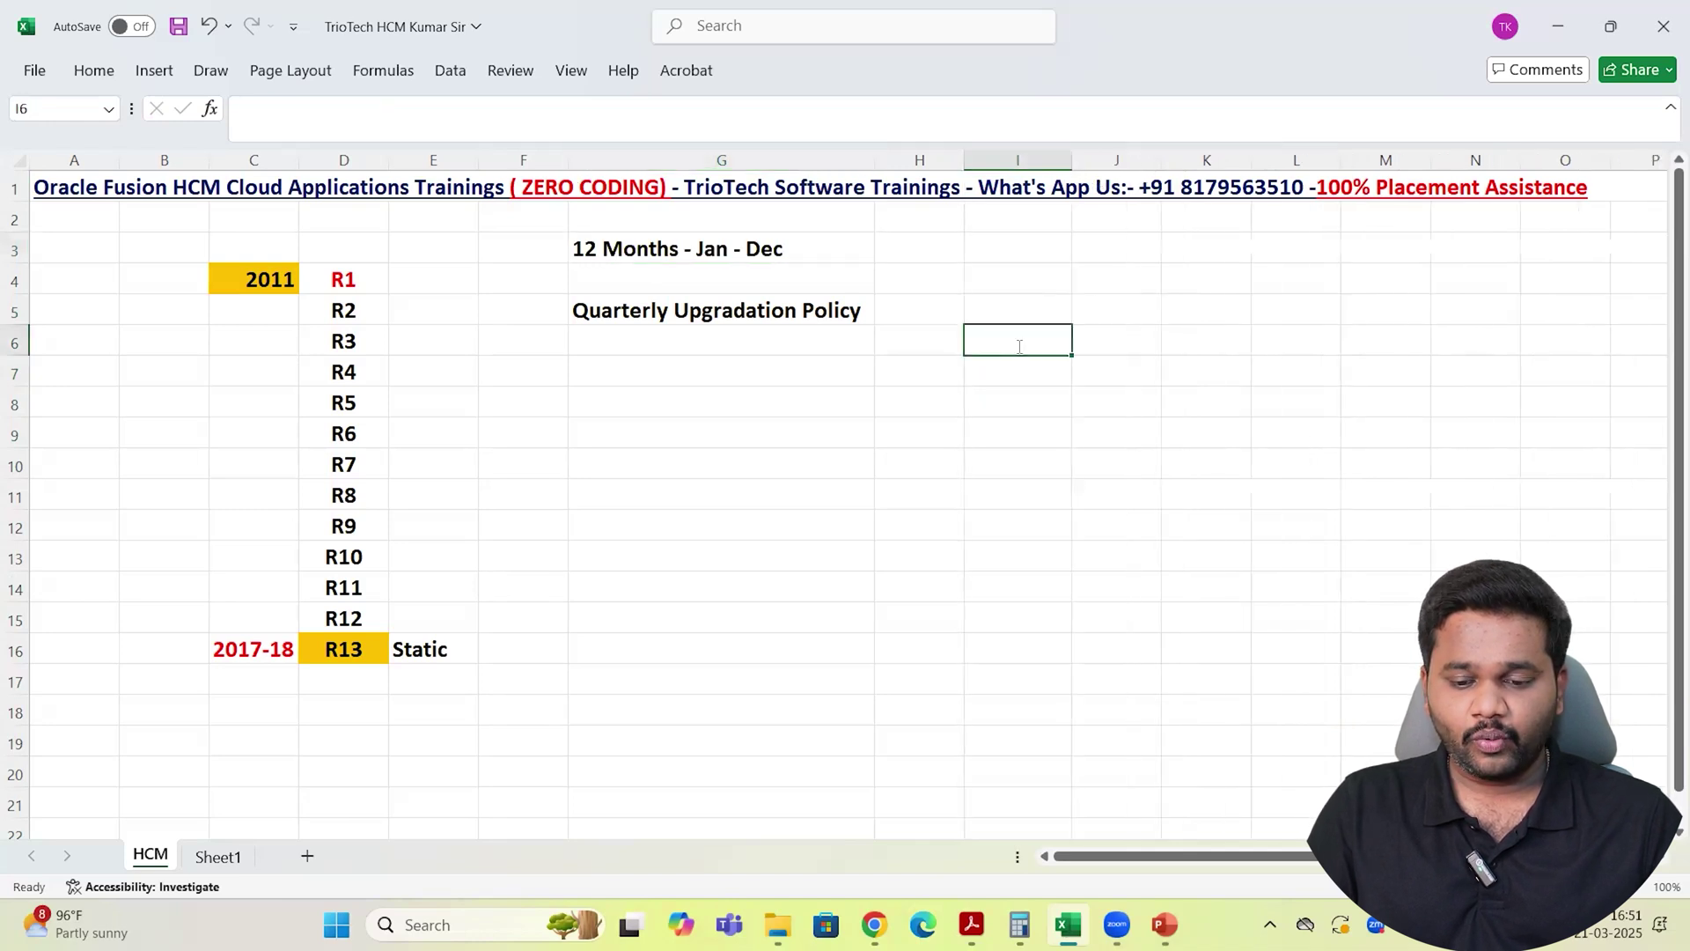
type("Jan - Dec")
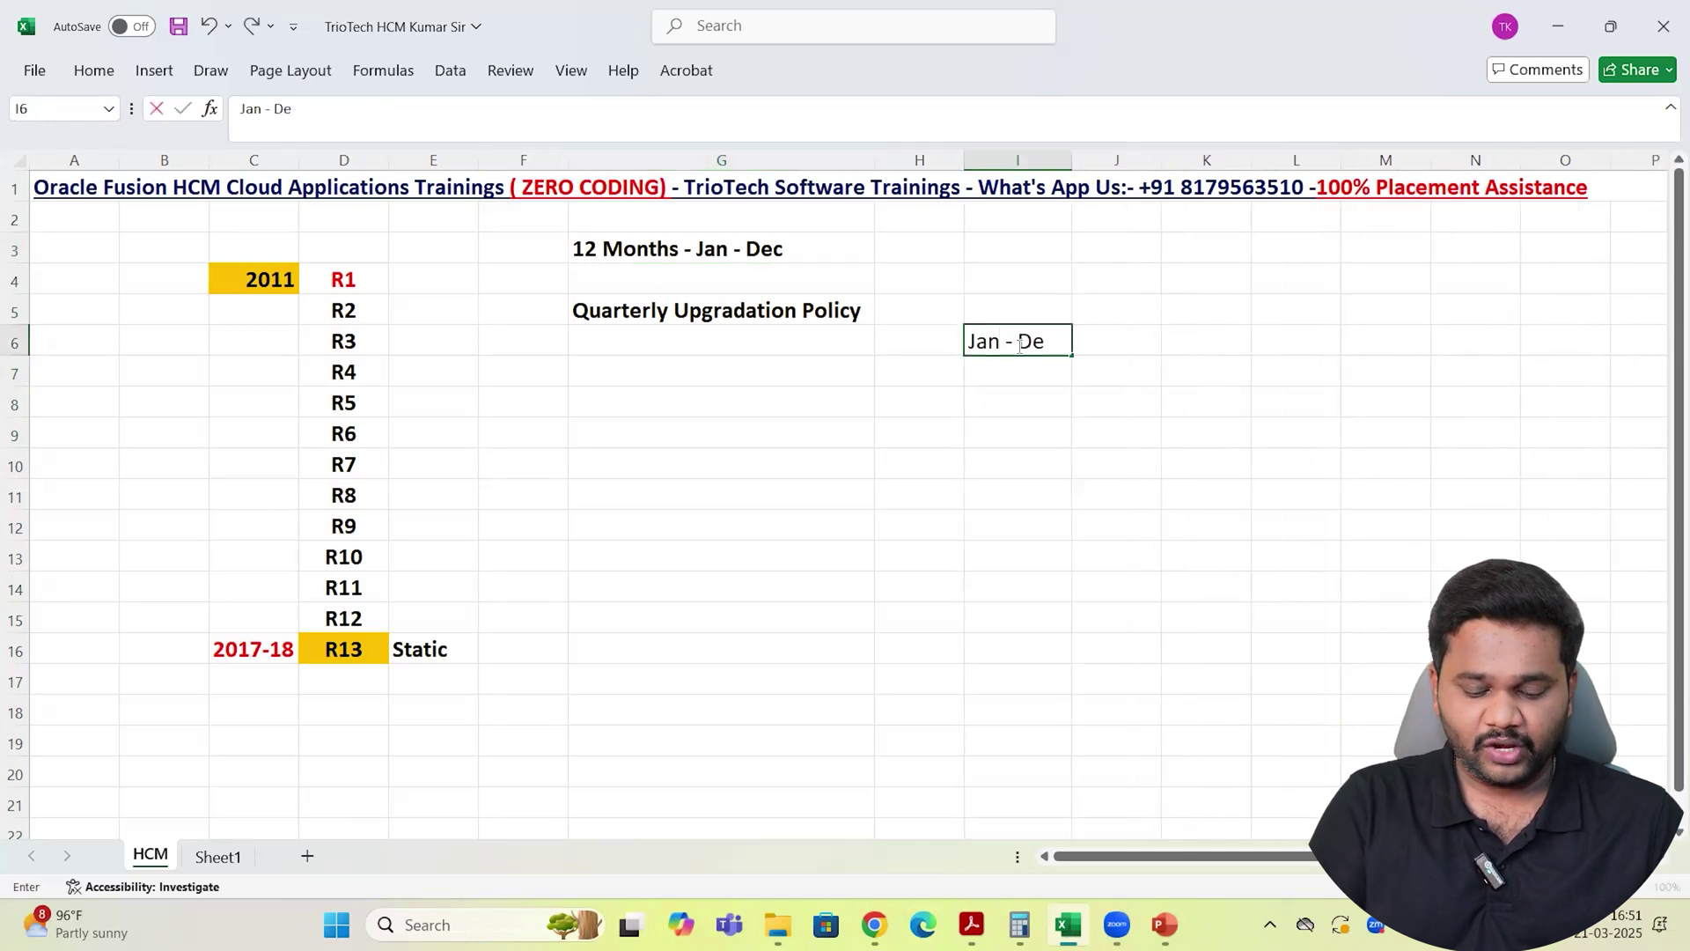
key("BackSpace")
key("BackSpace")
key("BackSpace")
type("M")
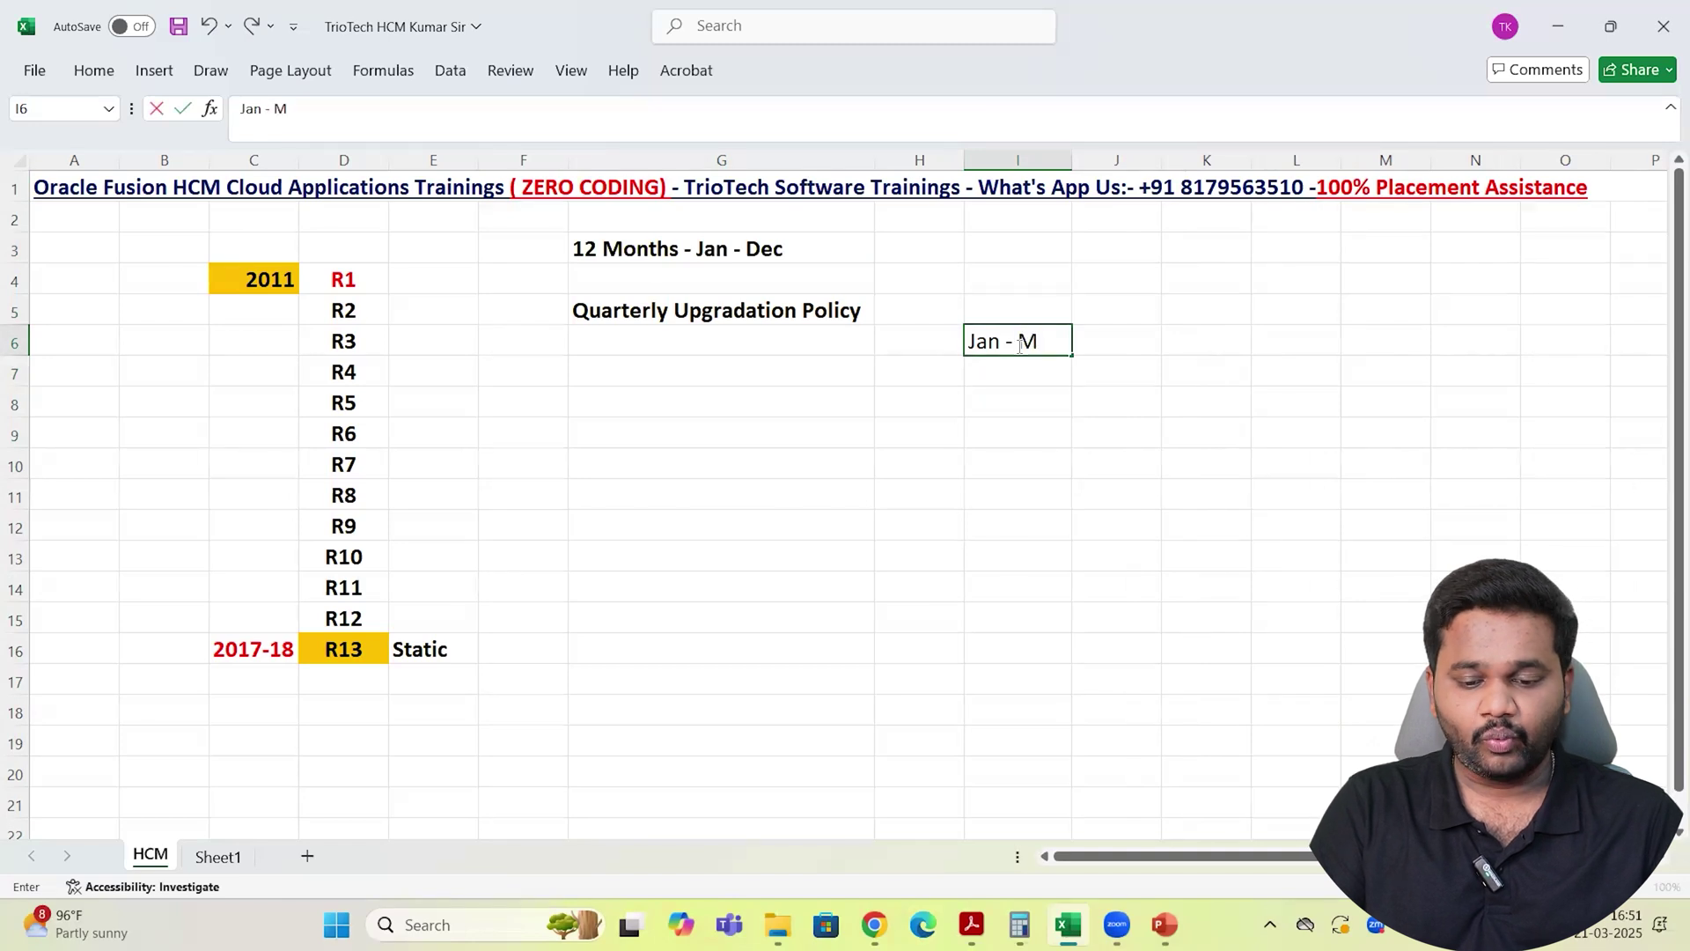
type("ar")
key("Tab")
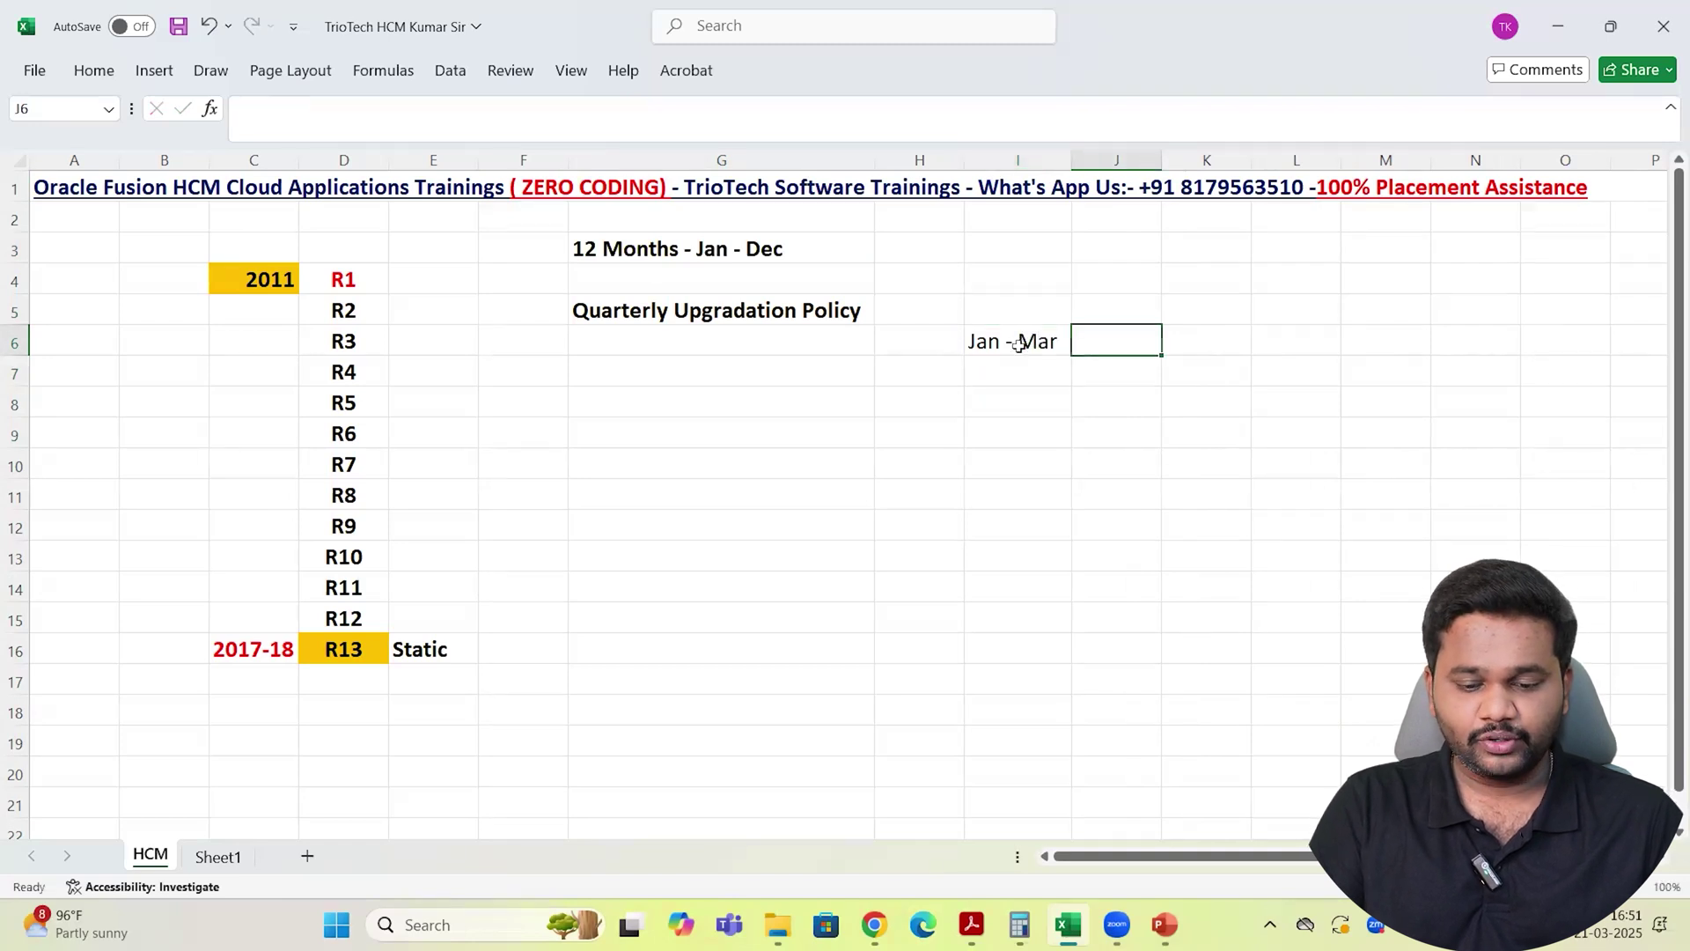
type("April-j")
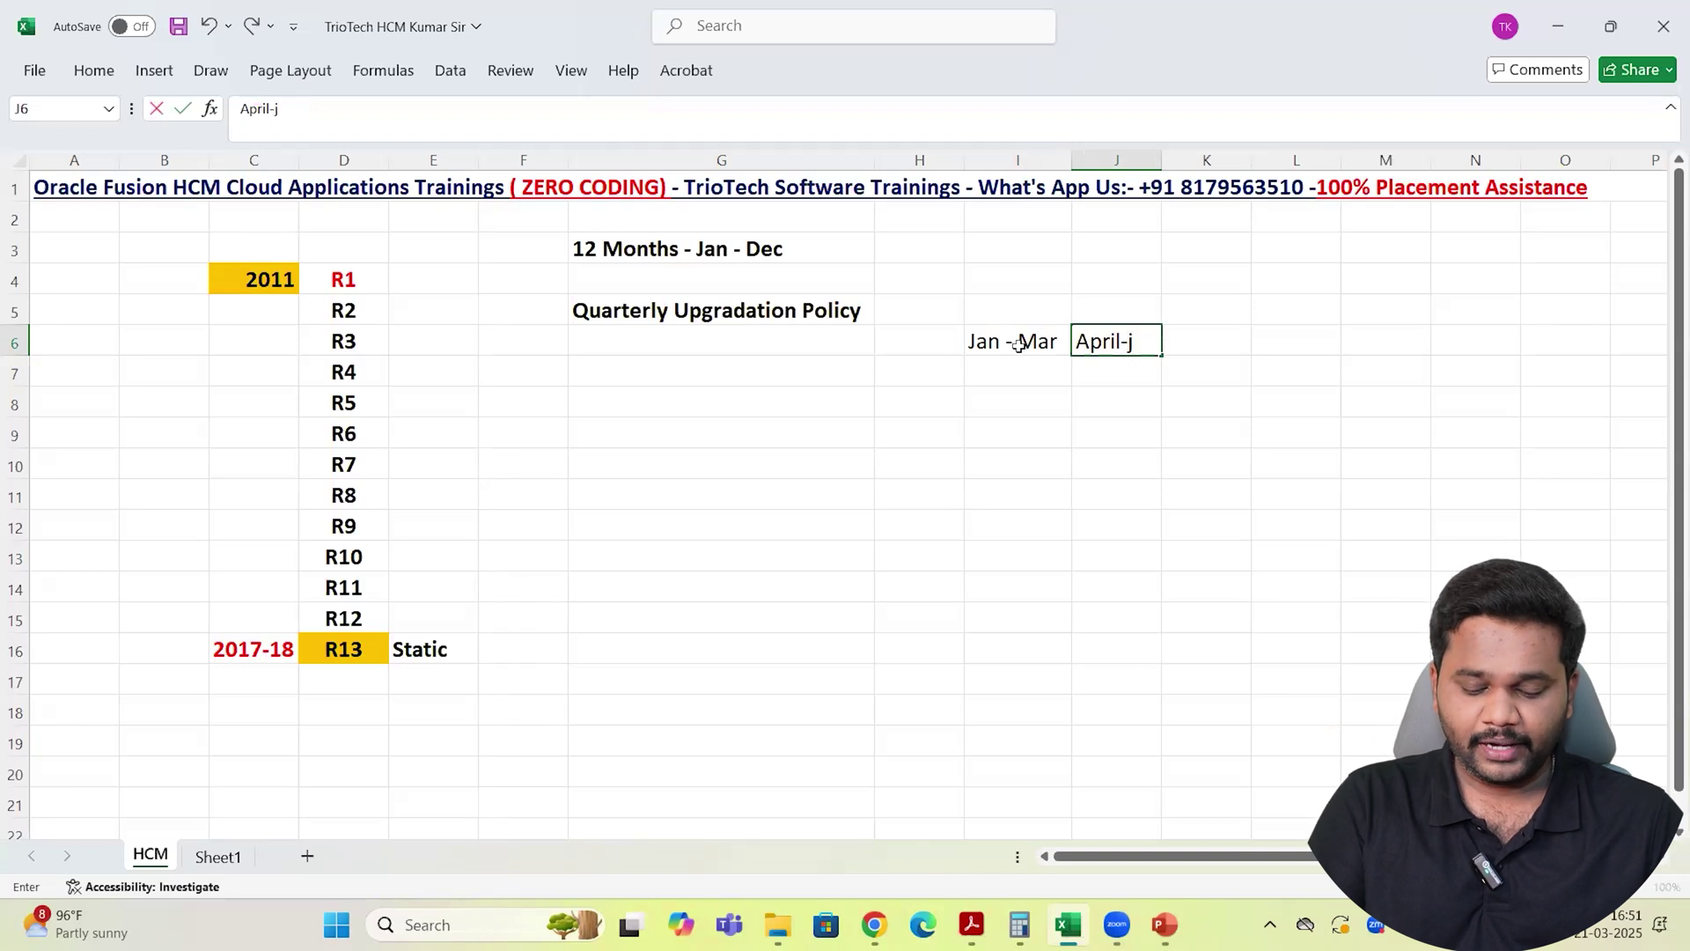
type("u")
key("BackSpace")
key("BackSpace")
key("BackSpace")
type("June")
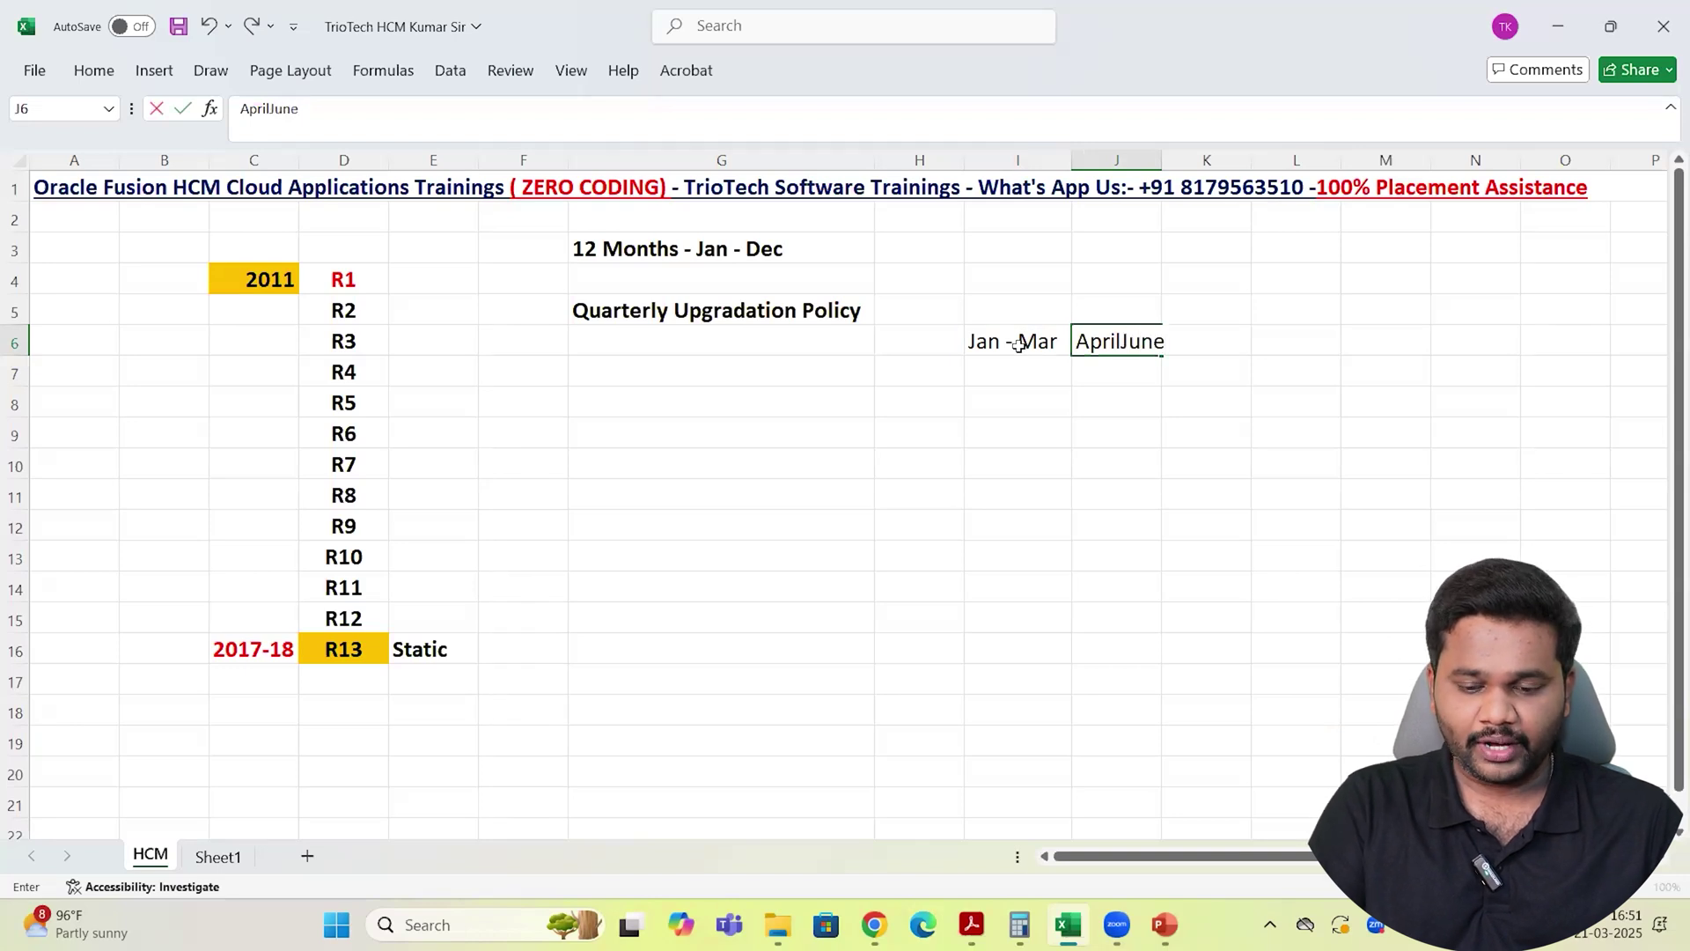
key("BackSpace")
key("BackSpace")
key("BackSpace")
key("BackSpace")
key("BackSpace")
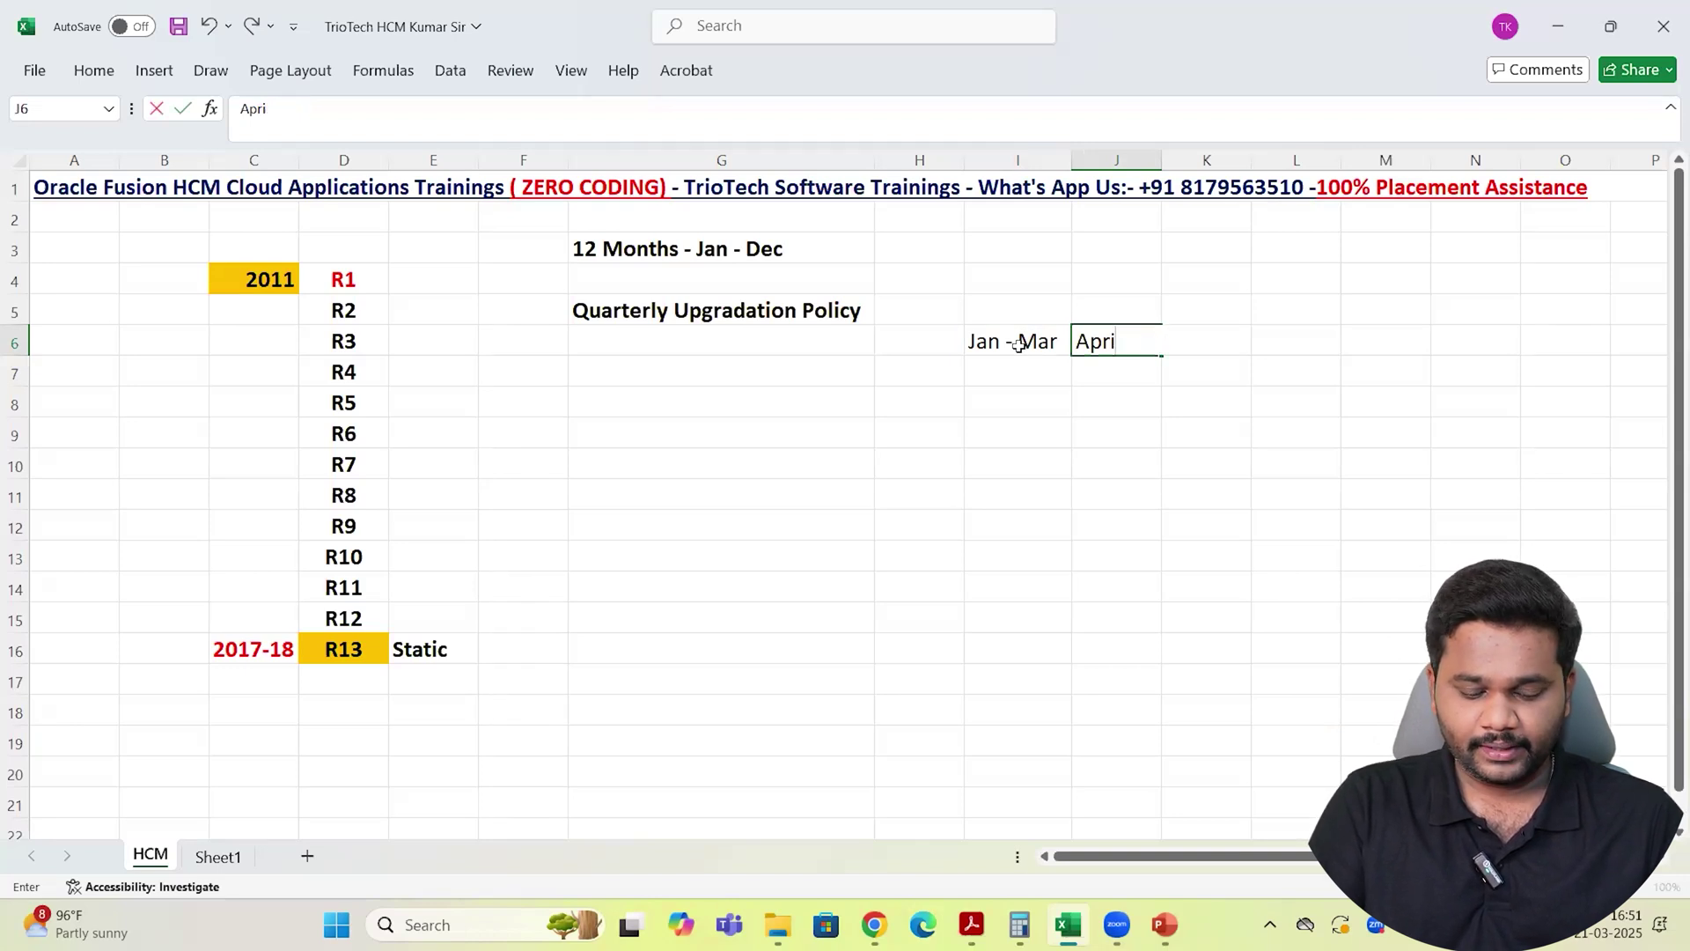
type("l -J")
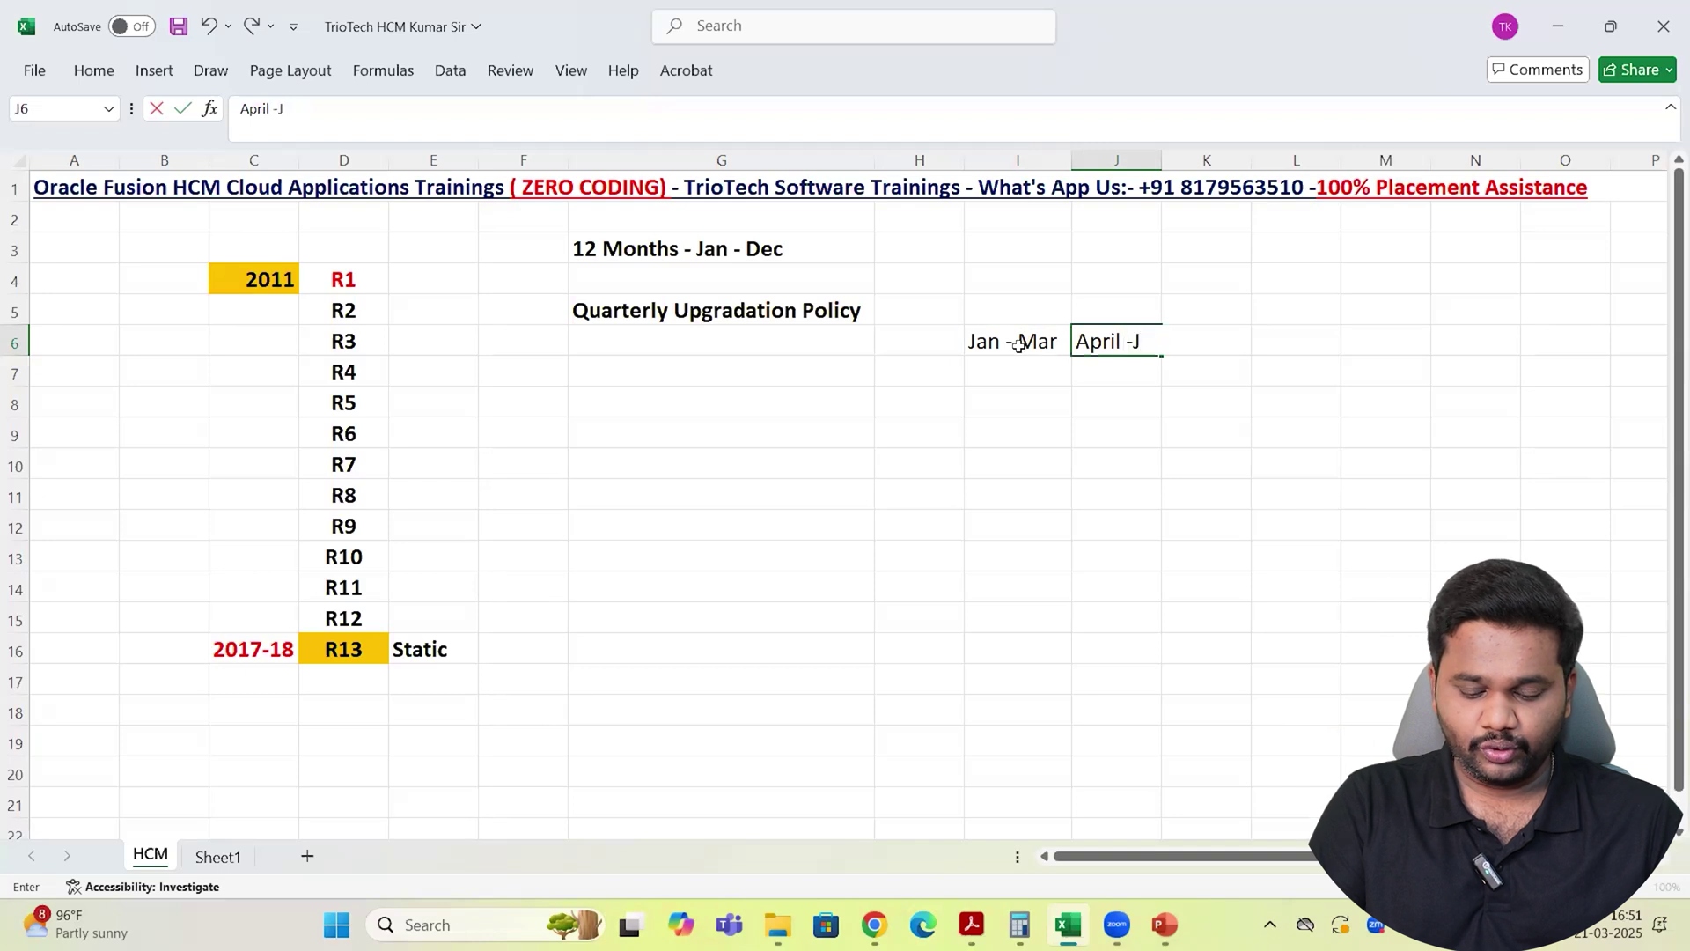
type("une")
key("Tab")
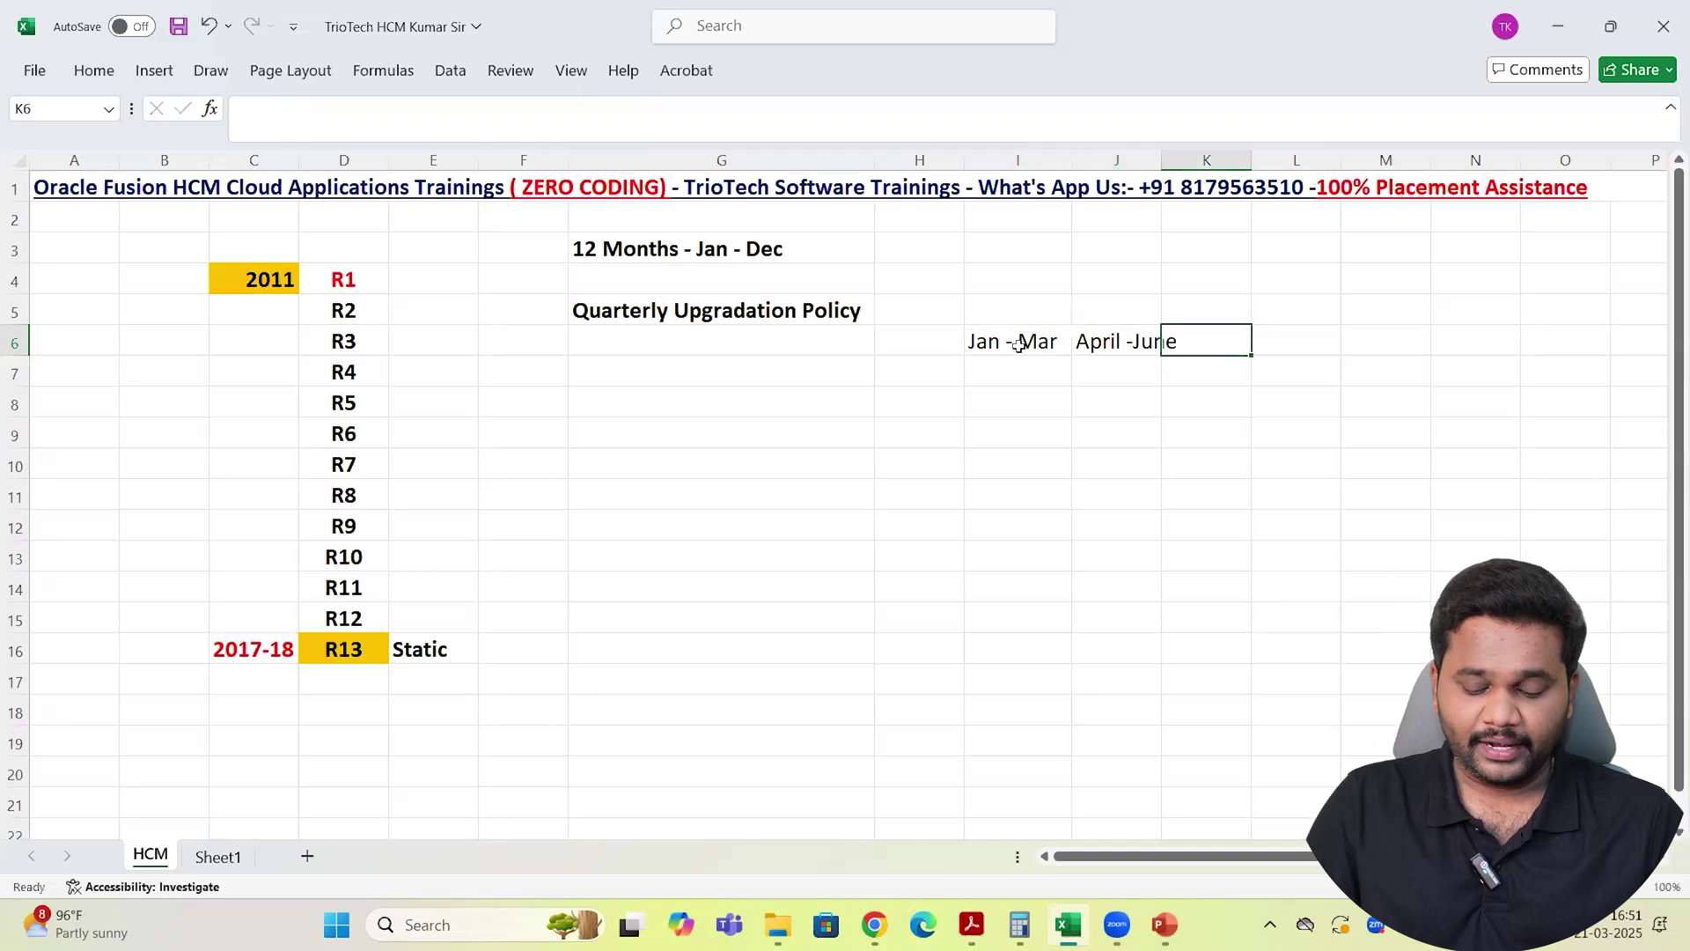
Enter July - Sep in K6 and Oct-Dec in L6
type("July - ")
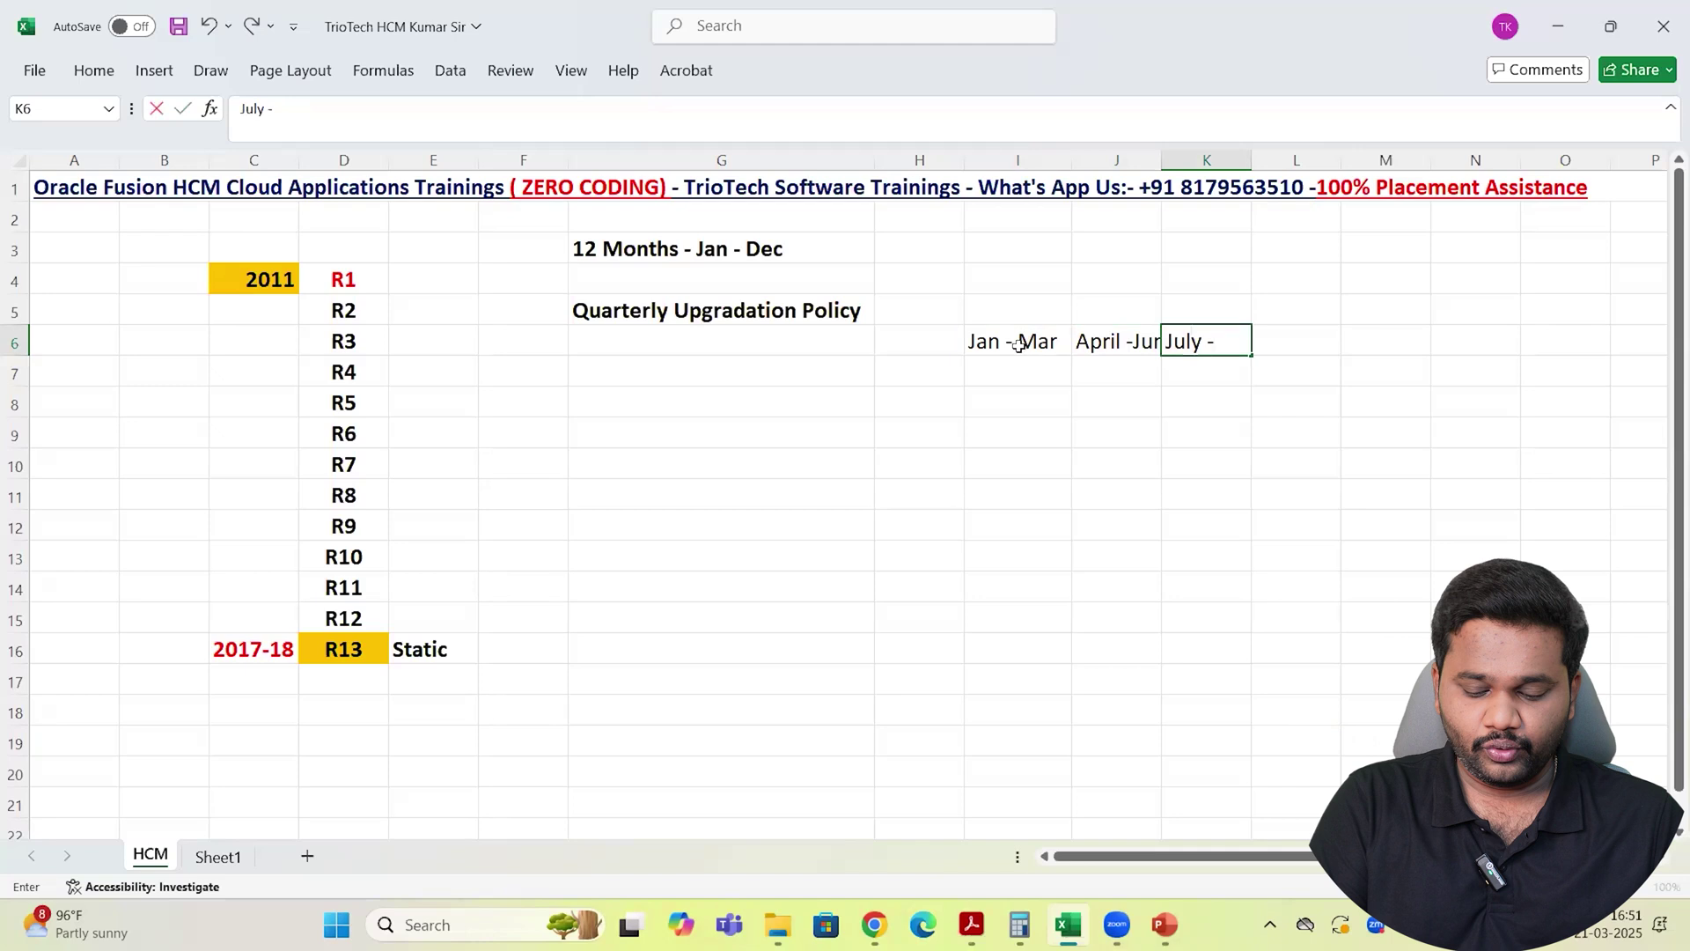
type("D")
key("BackSpace")
type("Sep")
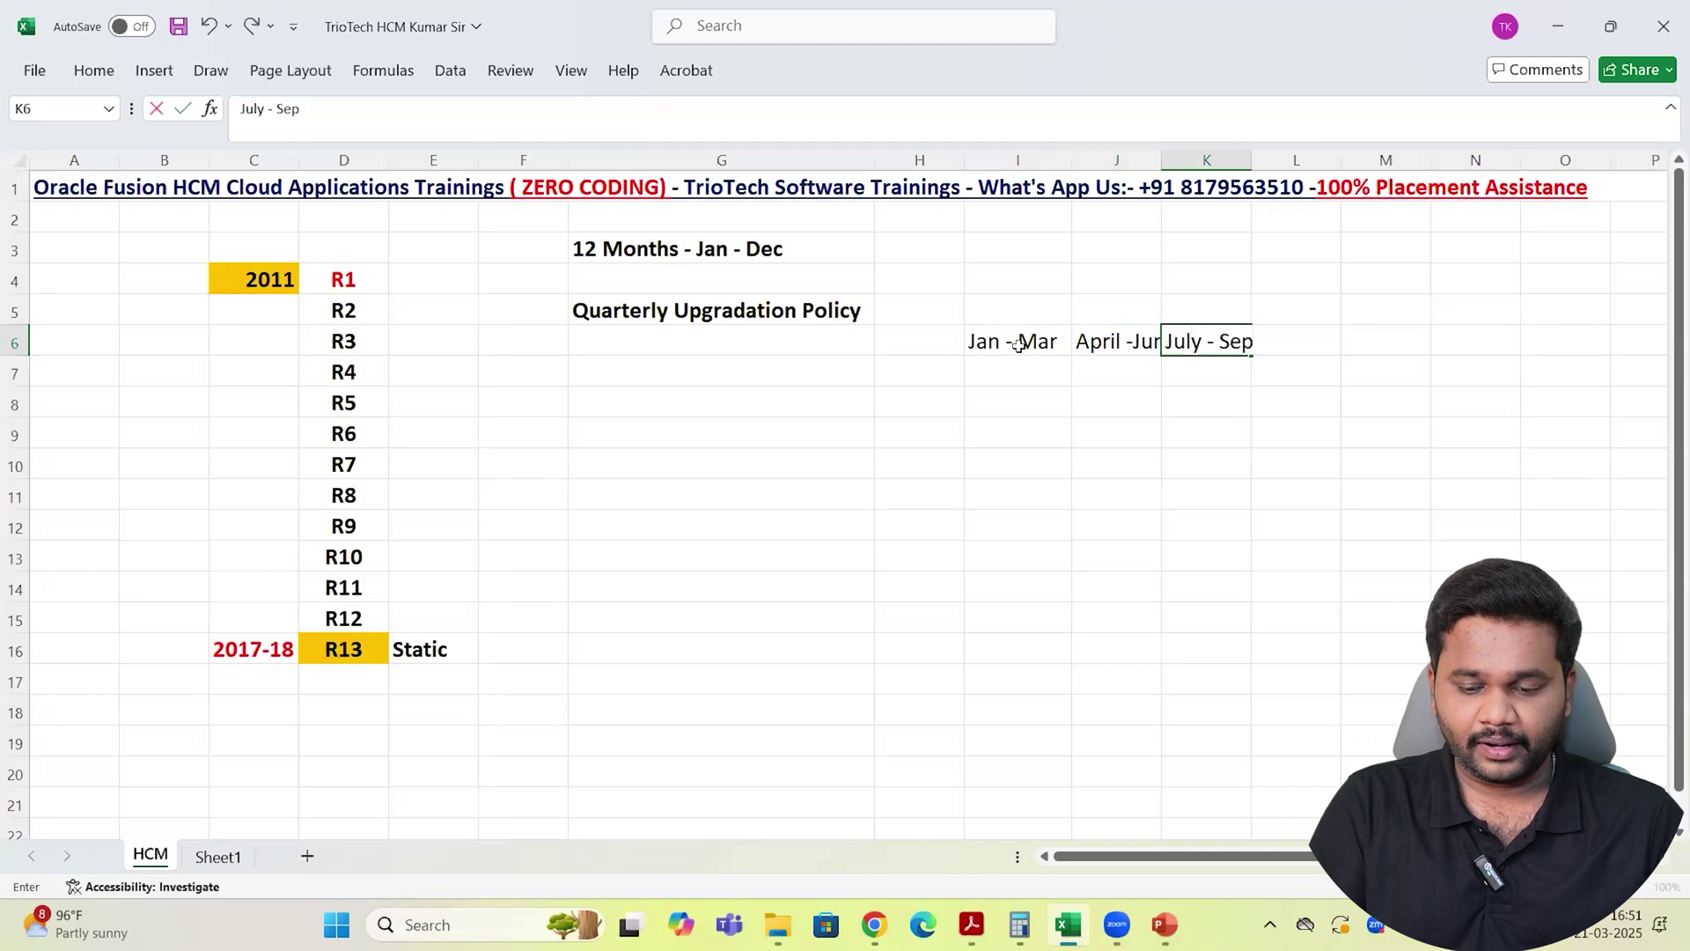
key("Tab")
type("Ocy")
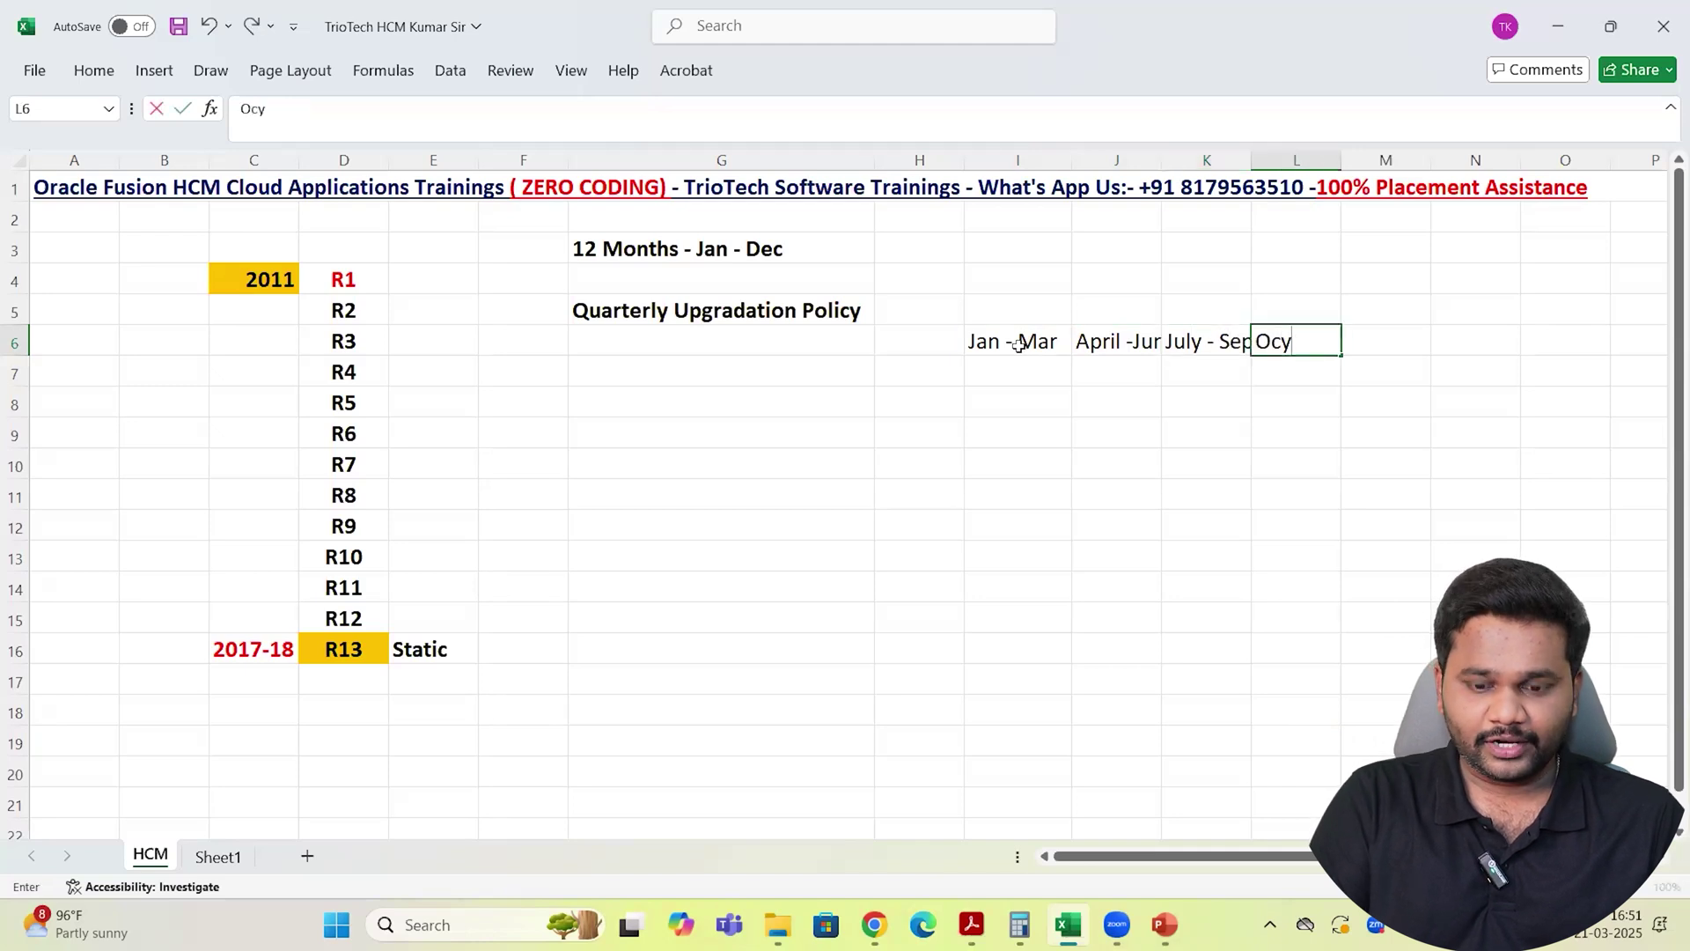
key("BackSpace")
type("t-Dec")
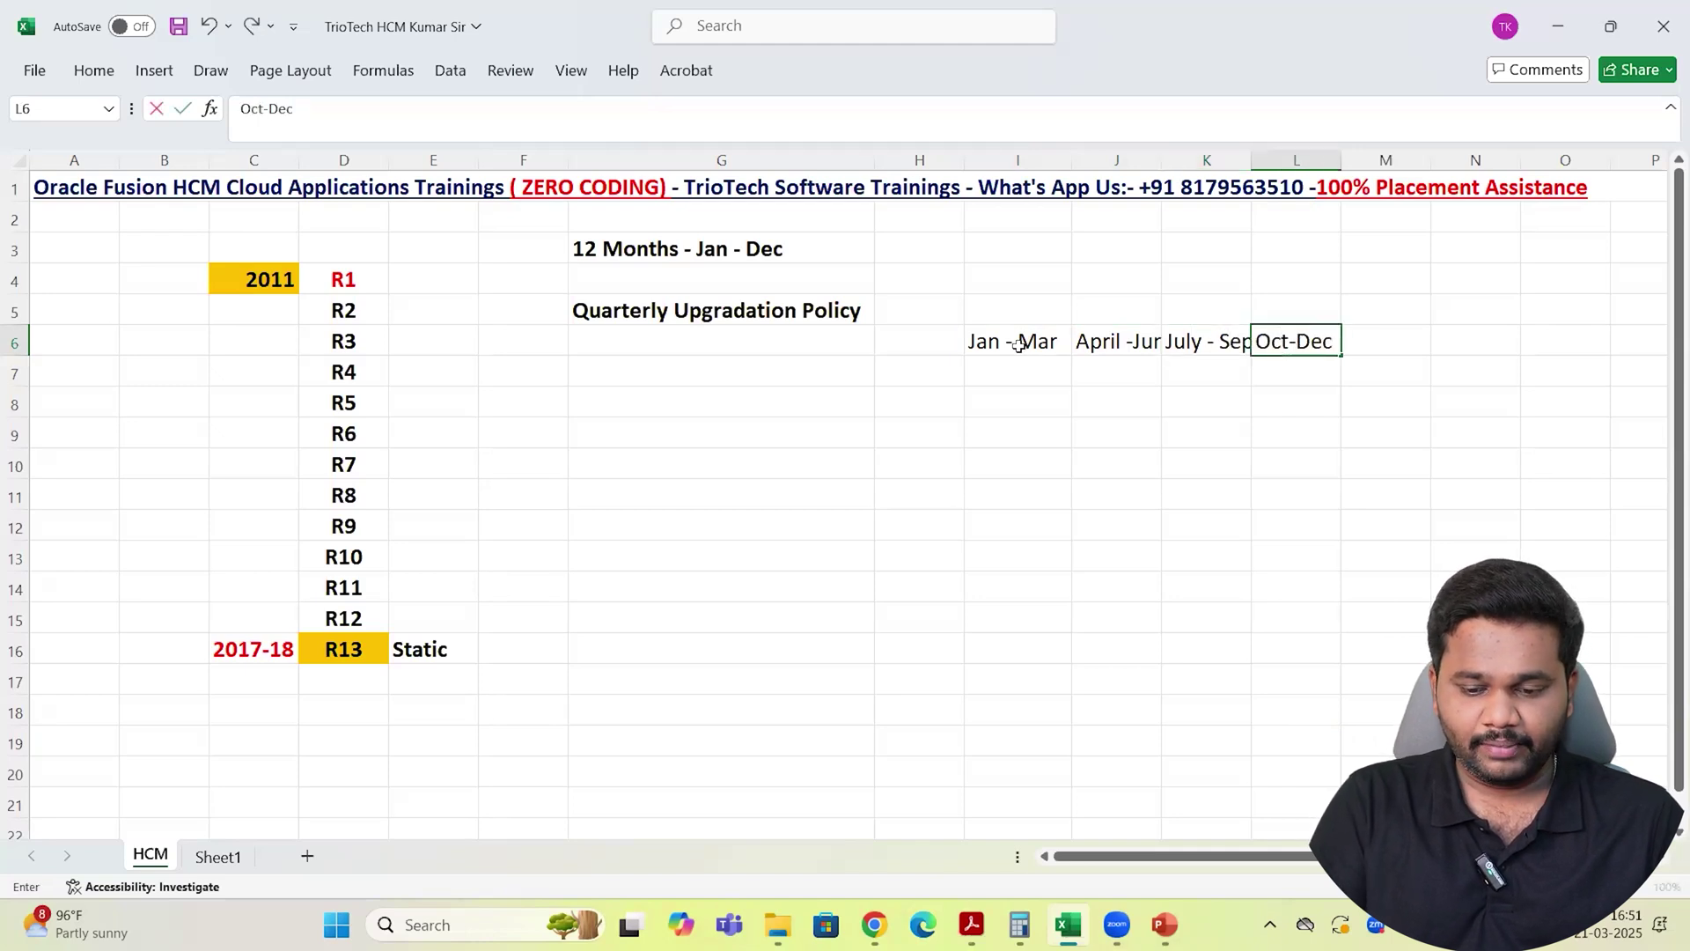
key("Return")
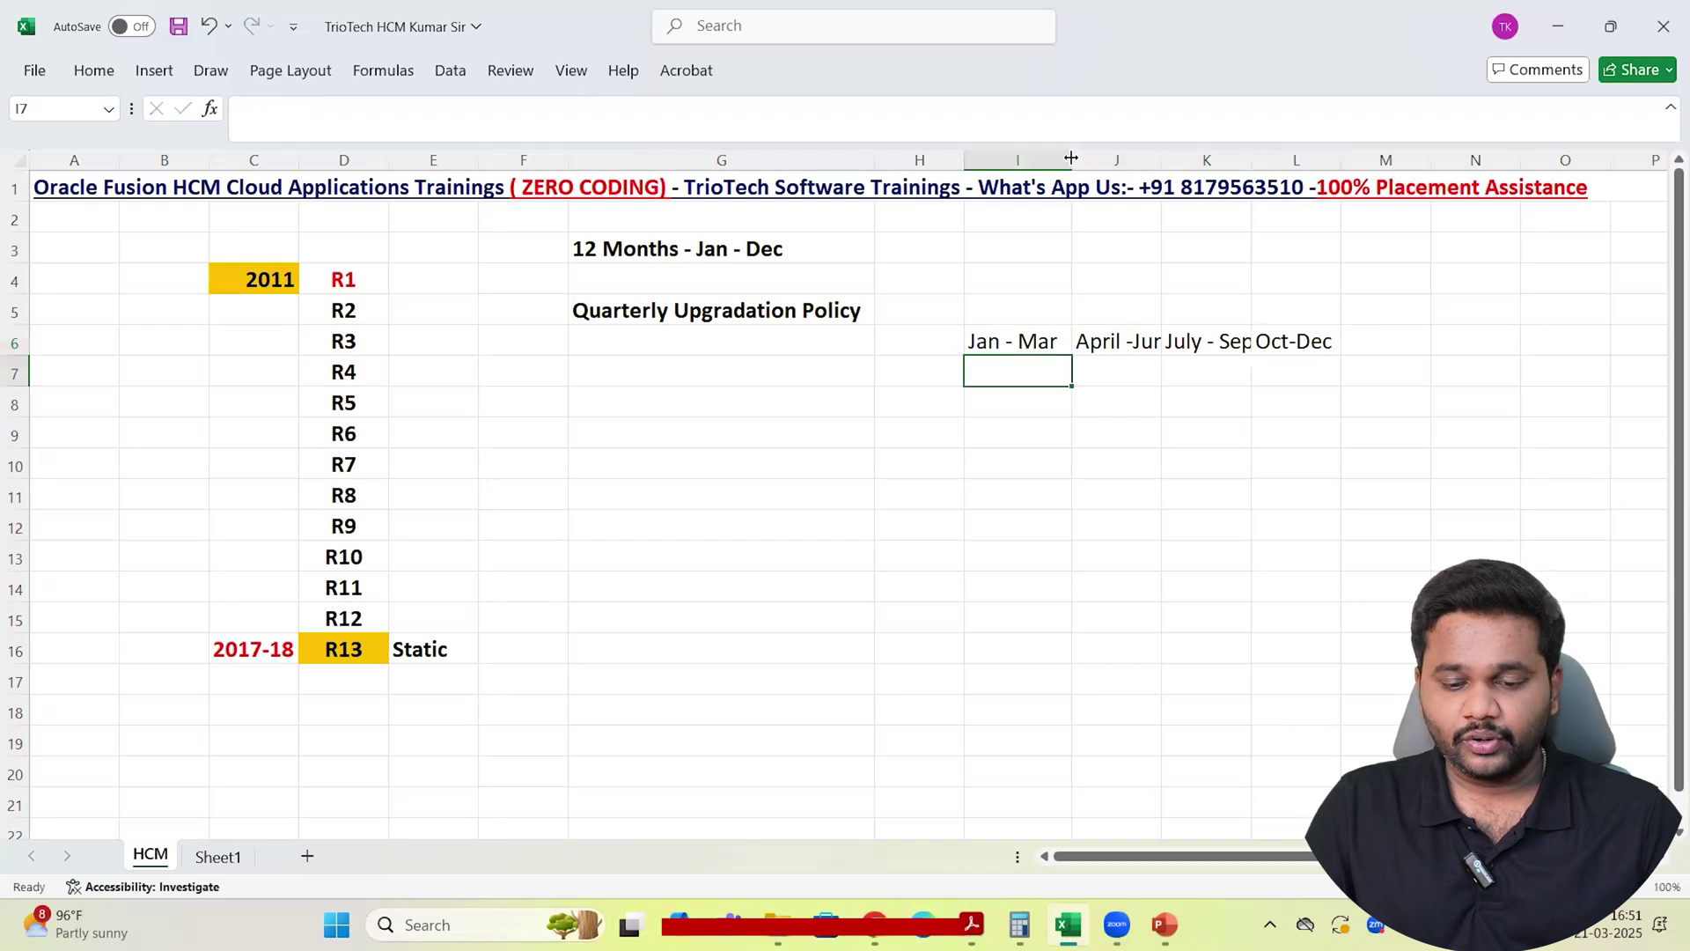
Autofit columns I, J and K to the quarter labels
double_click(1072, 163)
double_click(1158, 162)
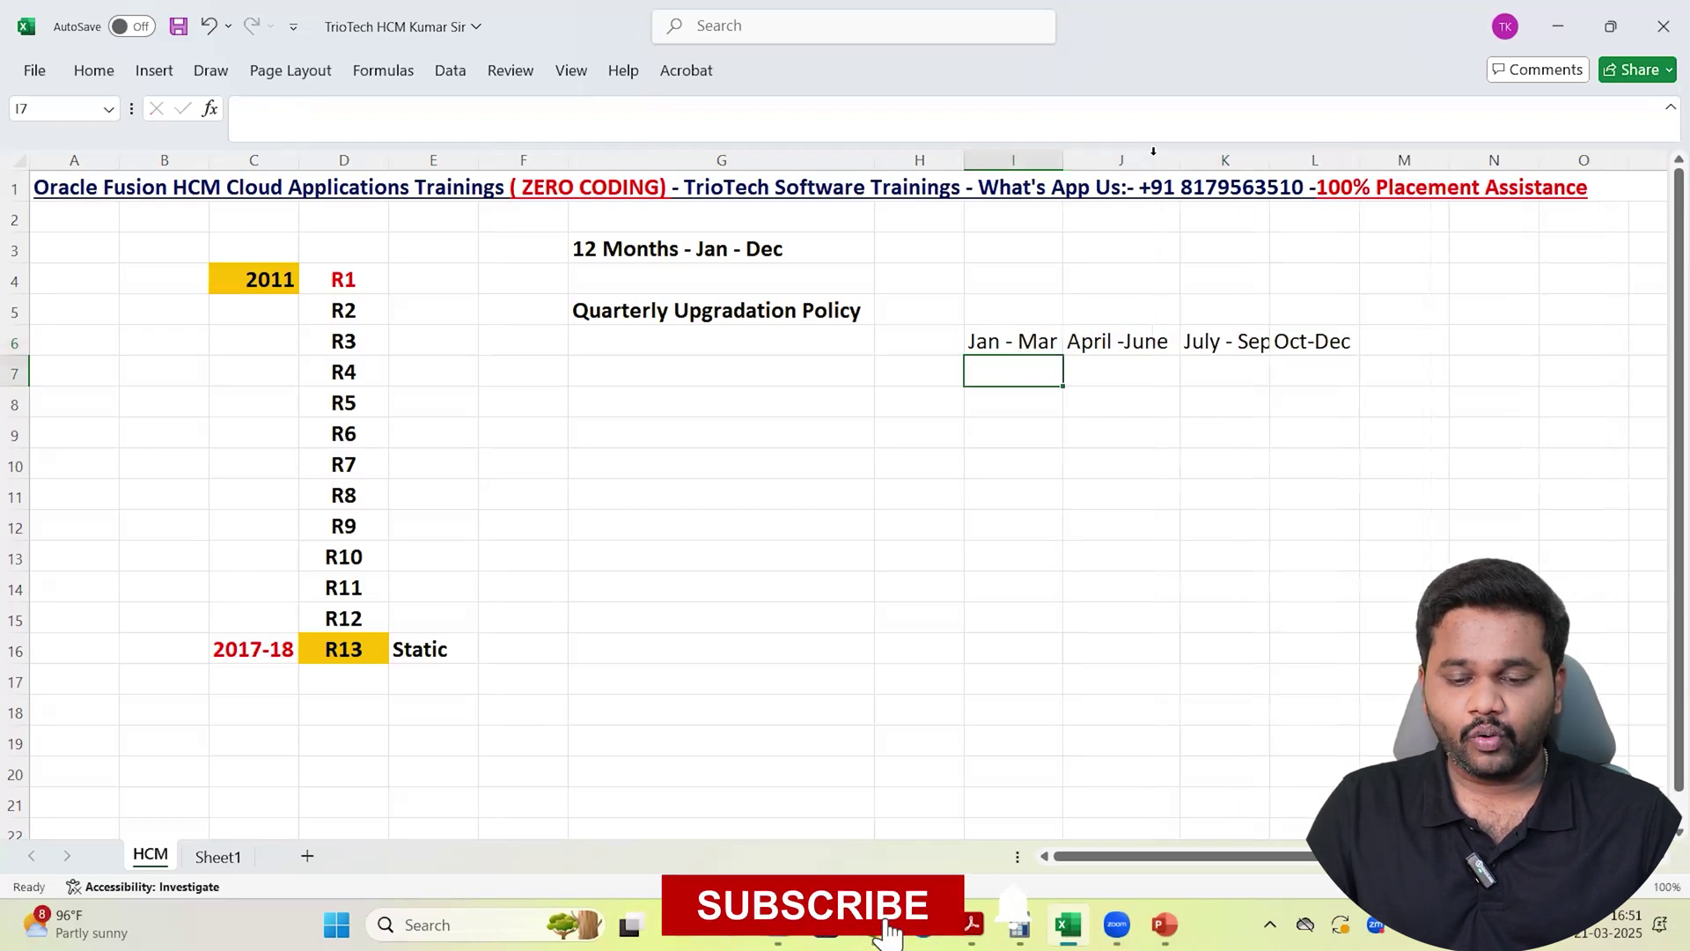
double_click(1268, 164)
Number the quarters 1, 2, 3 and 4 in cells I4 to L4
left_click(1036, 281)
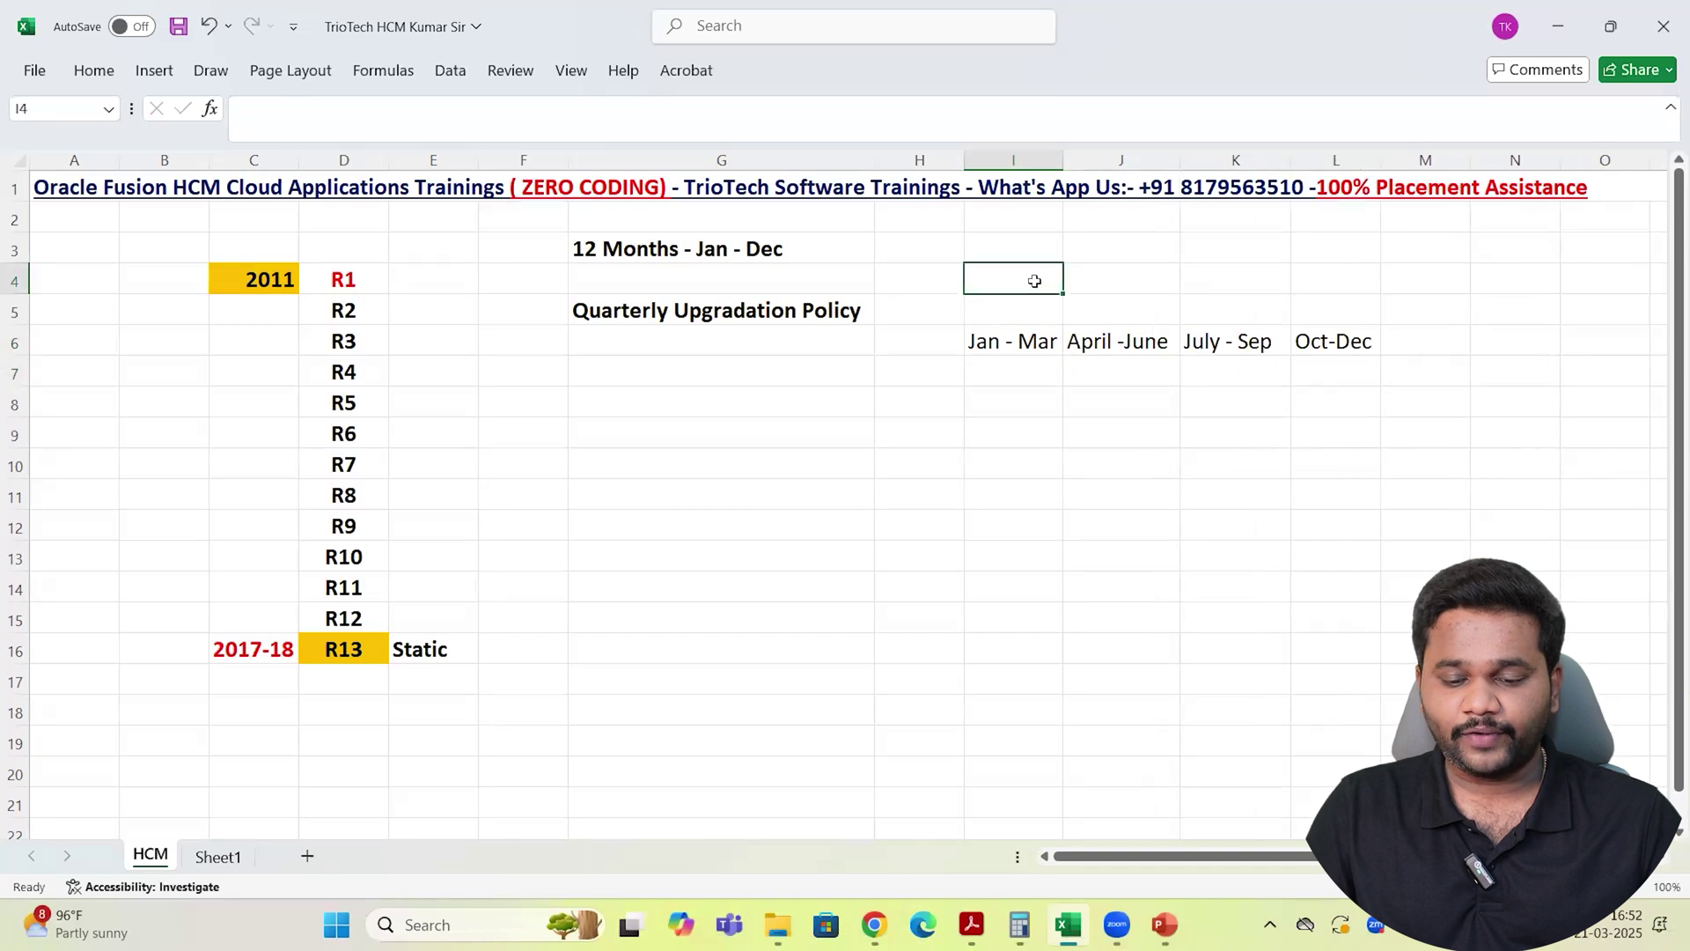
type("1")
left_click(1119, 275)
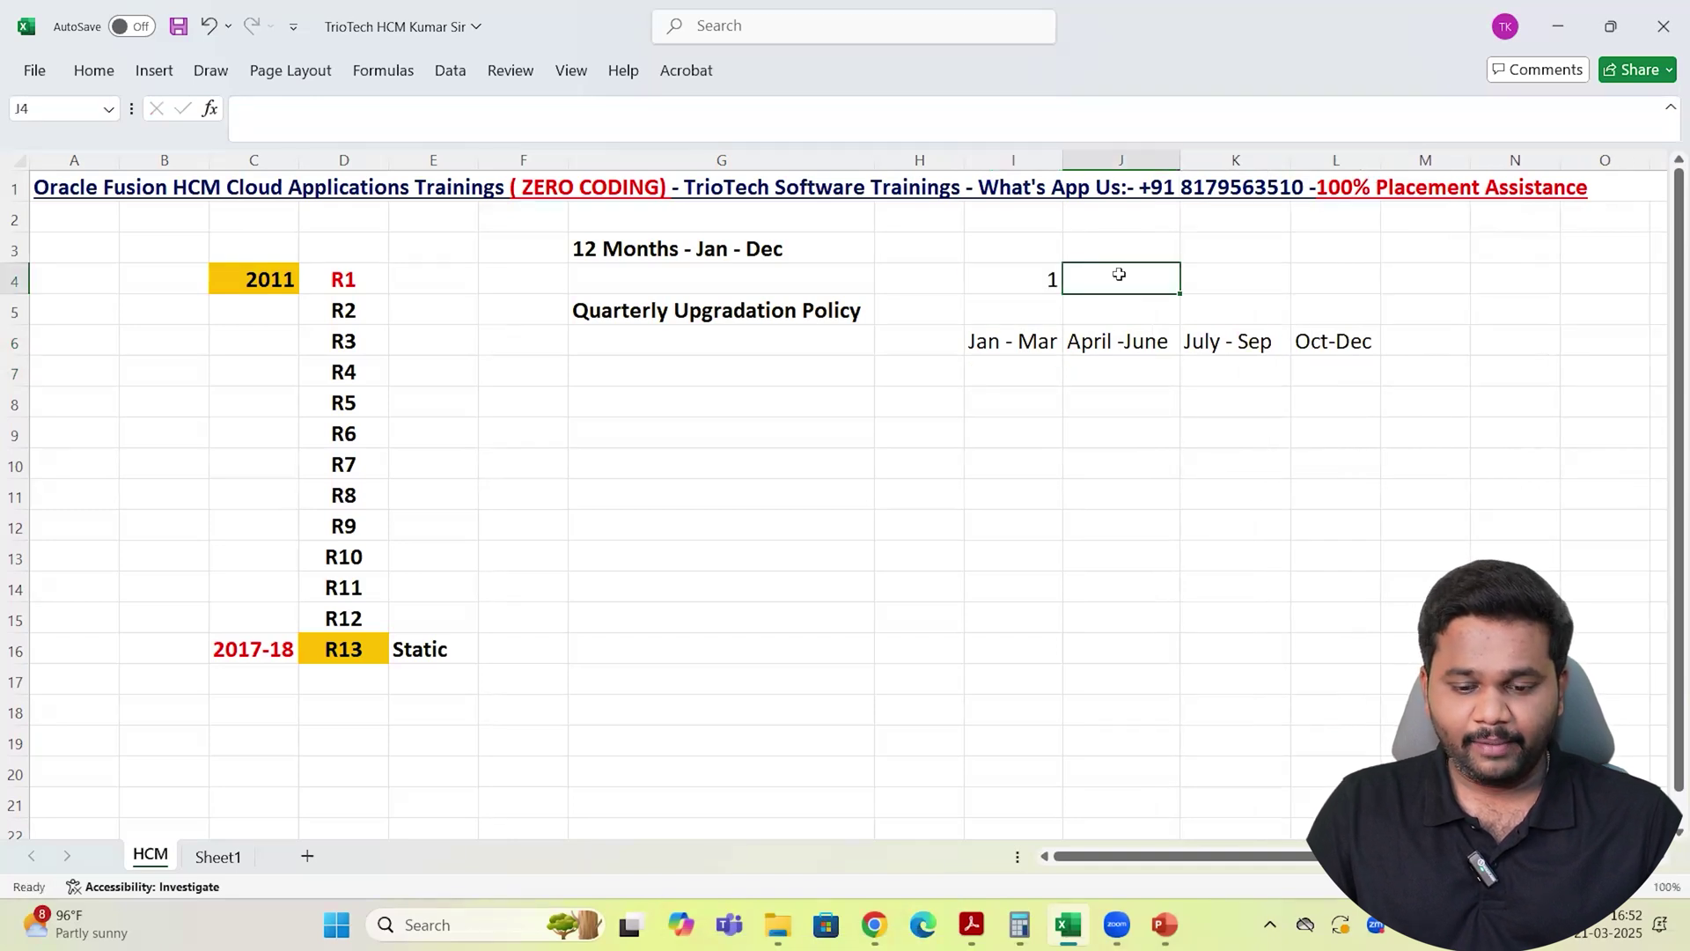
type("2")
left_click(1225, 277)
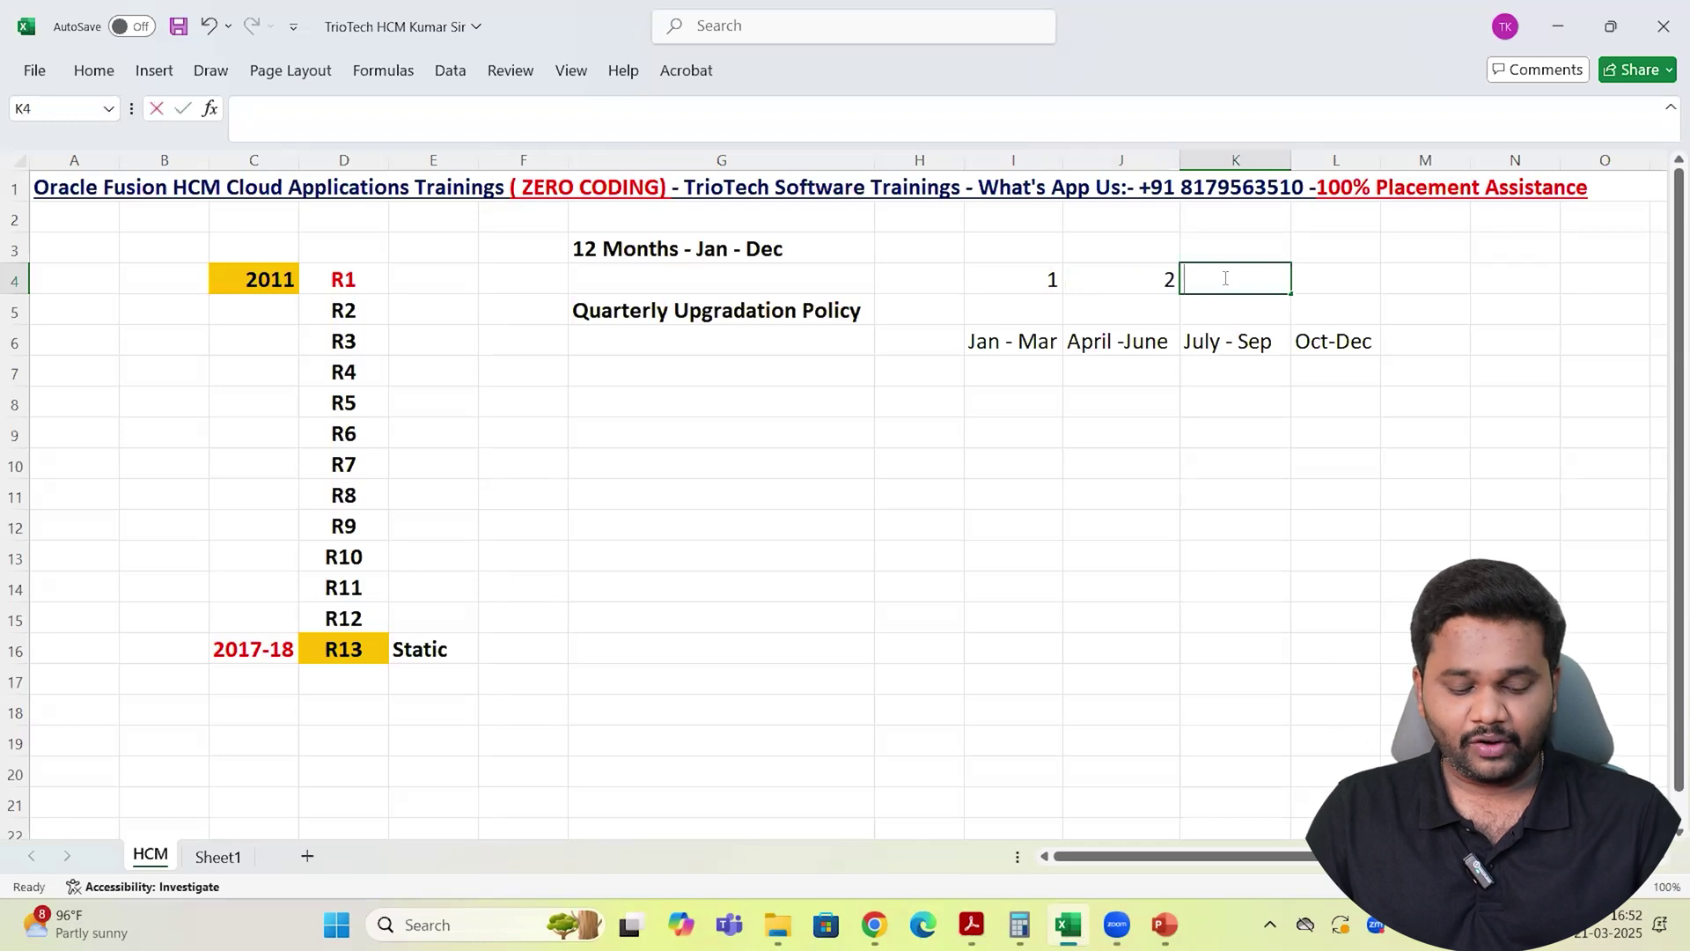
type("3")
left_click(1348, 279)
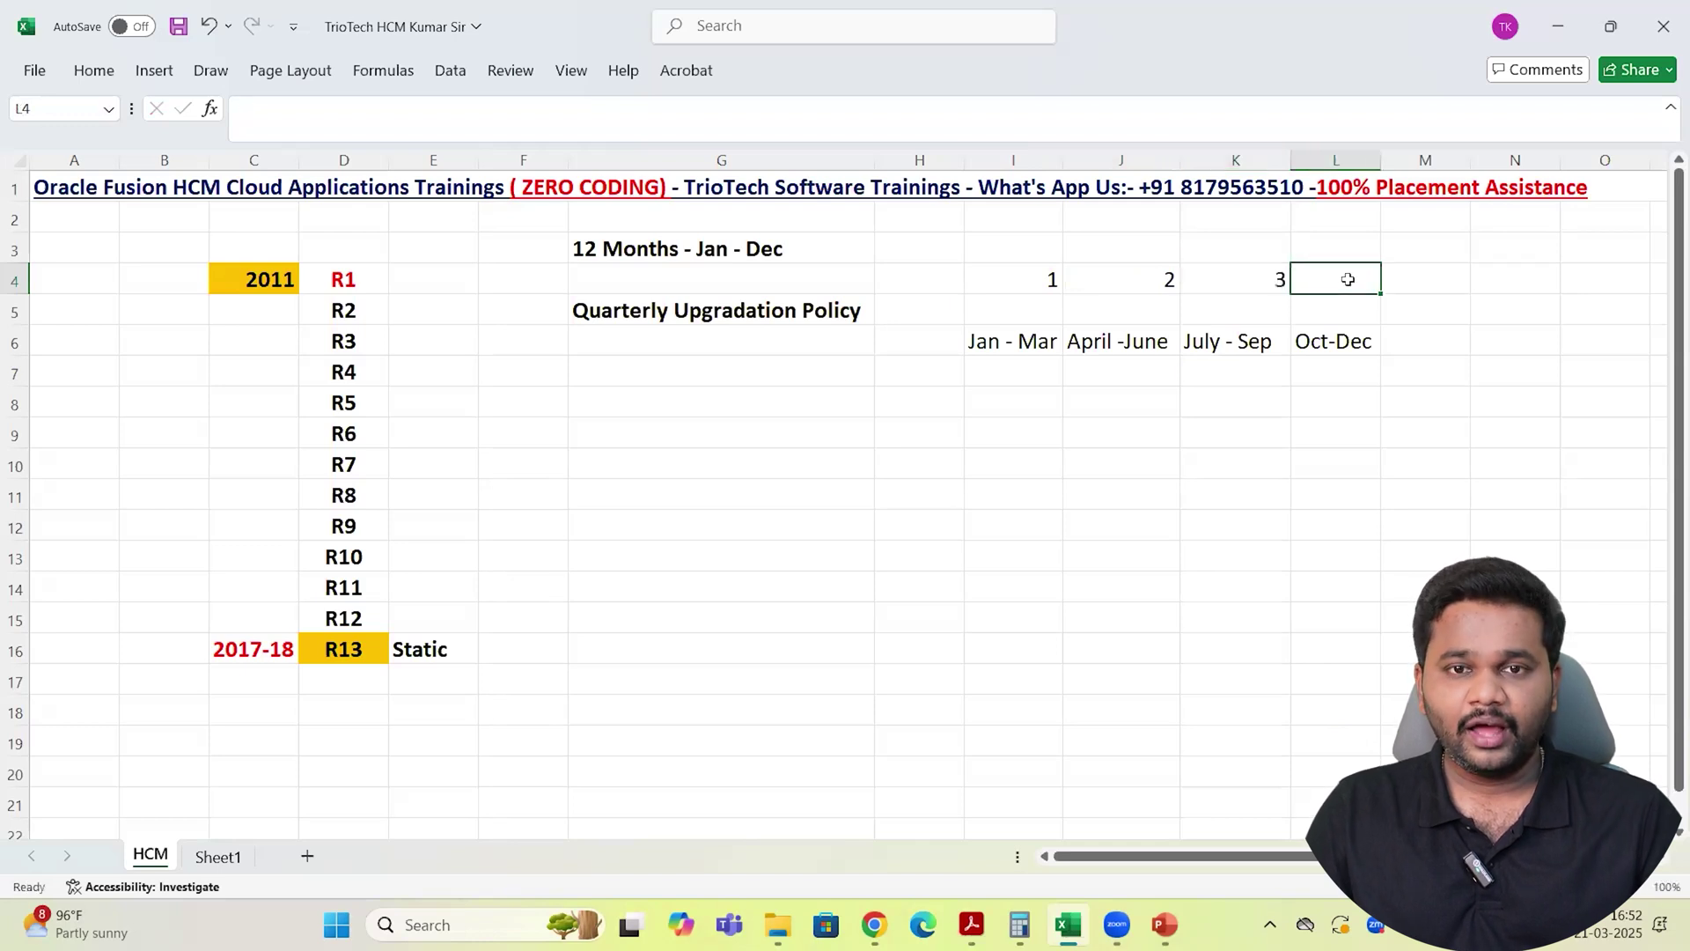
type("4")
left_click(1021, 300)
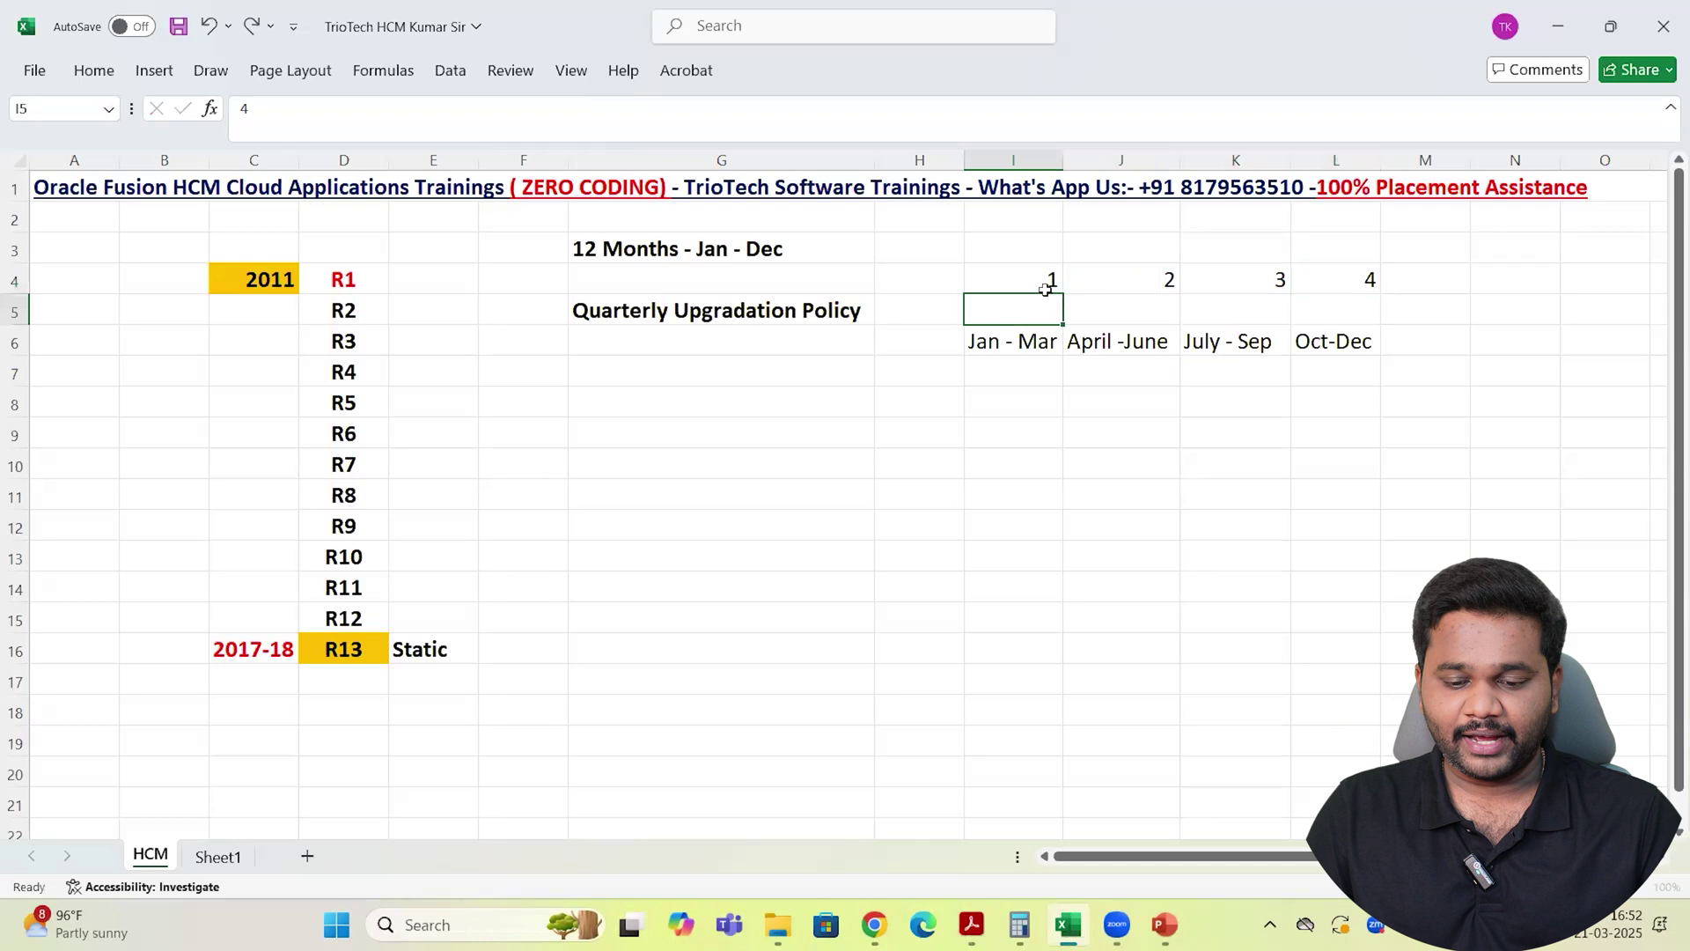
Centre the quarter numbers in I4:L4
left_click_drag(1030, 279, 1347, 280)
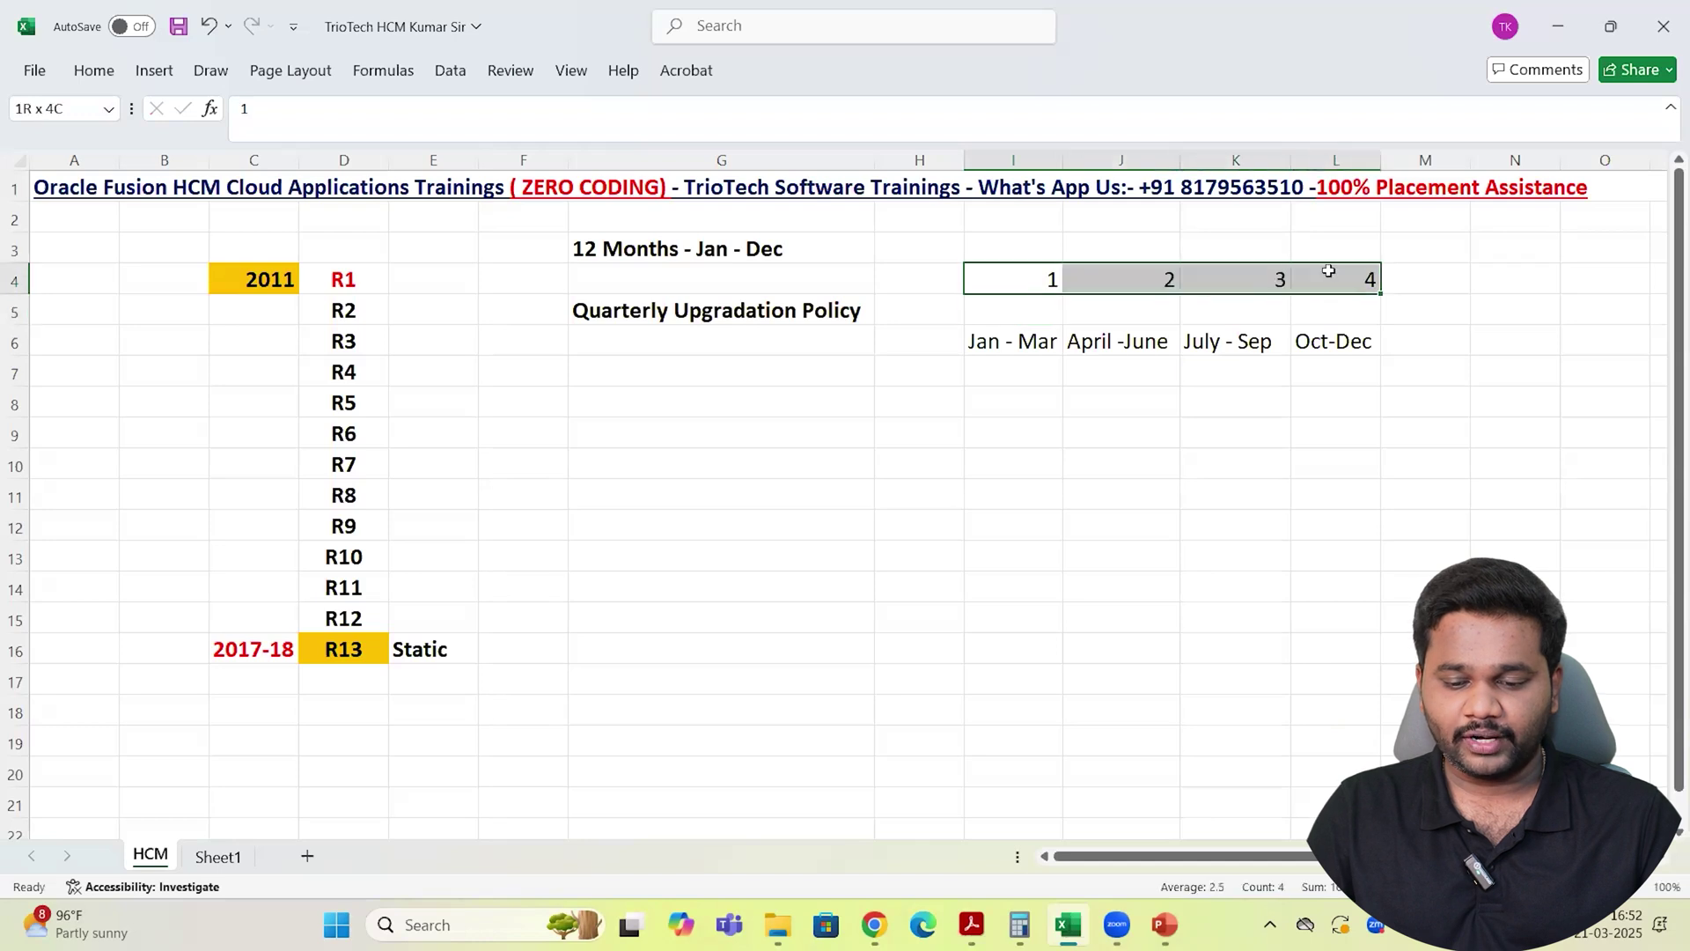
left_click(94, 71)
left_click(437, 147)
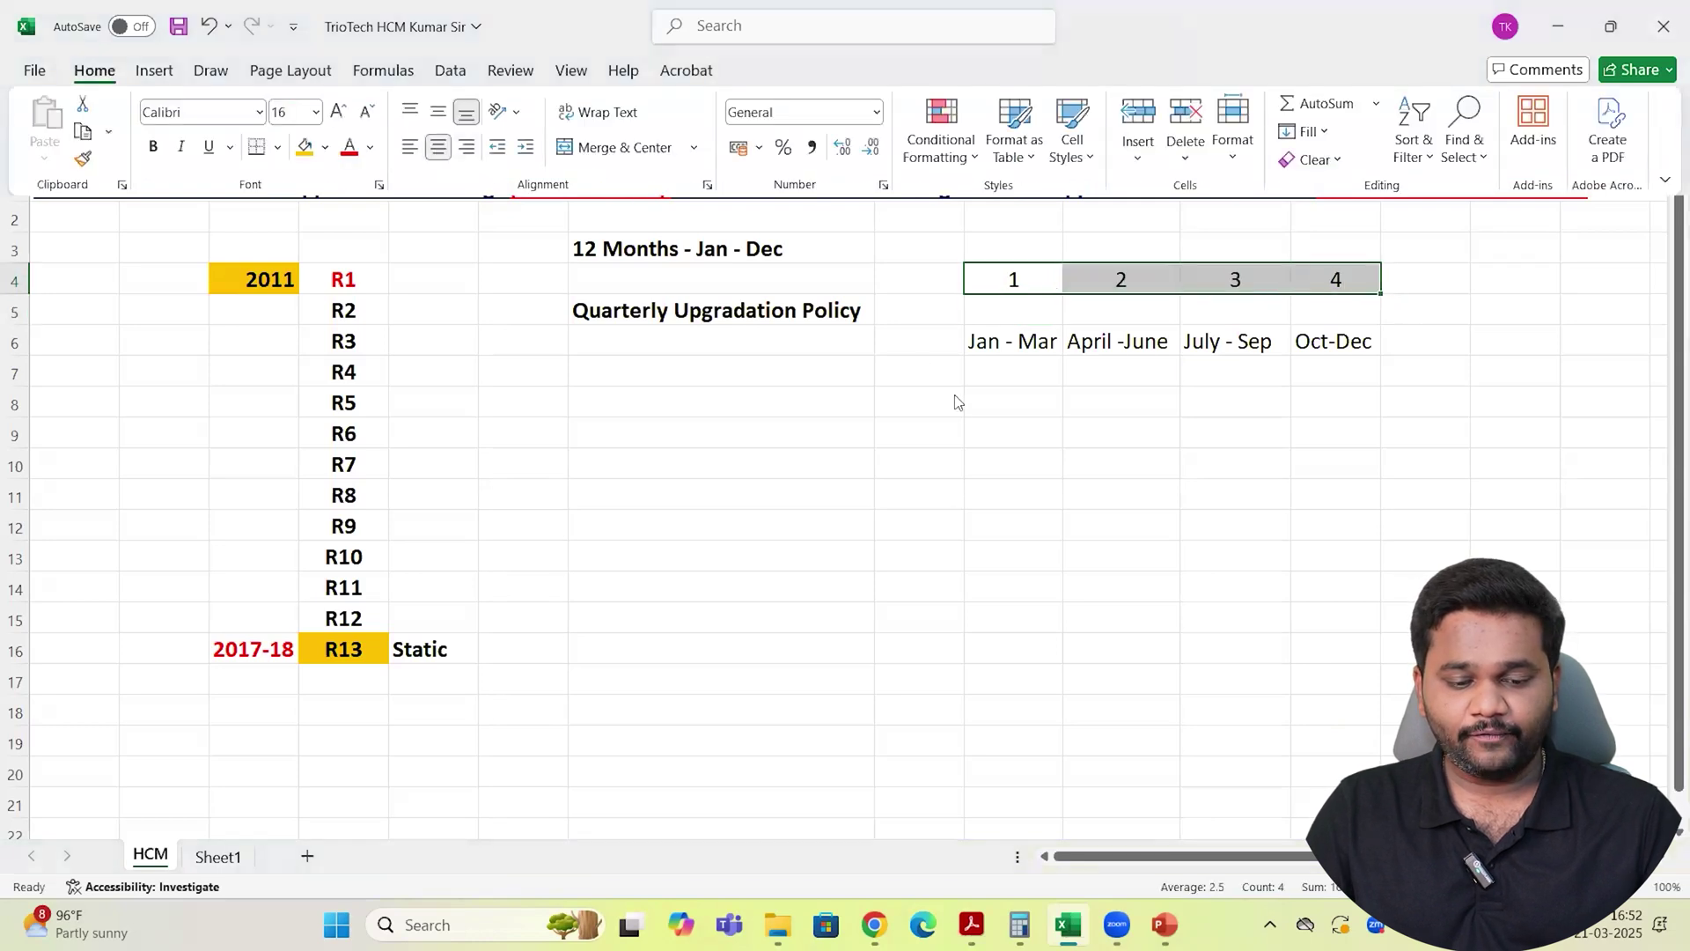
left_click(1011, 341)
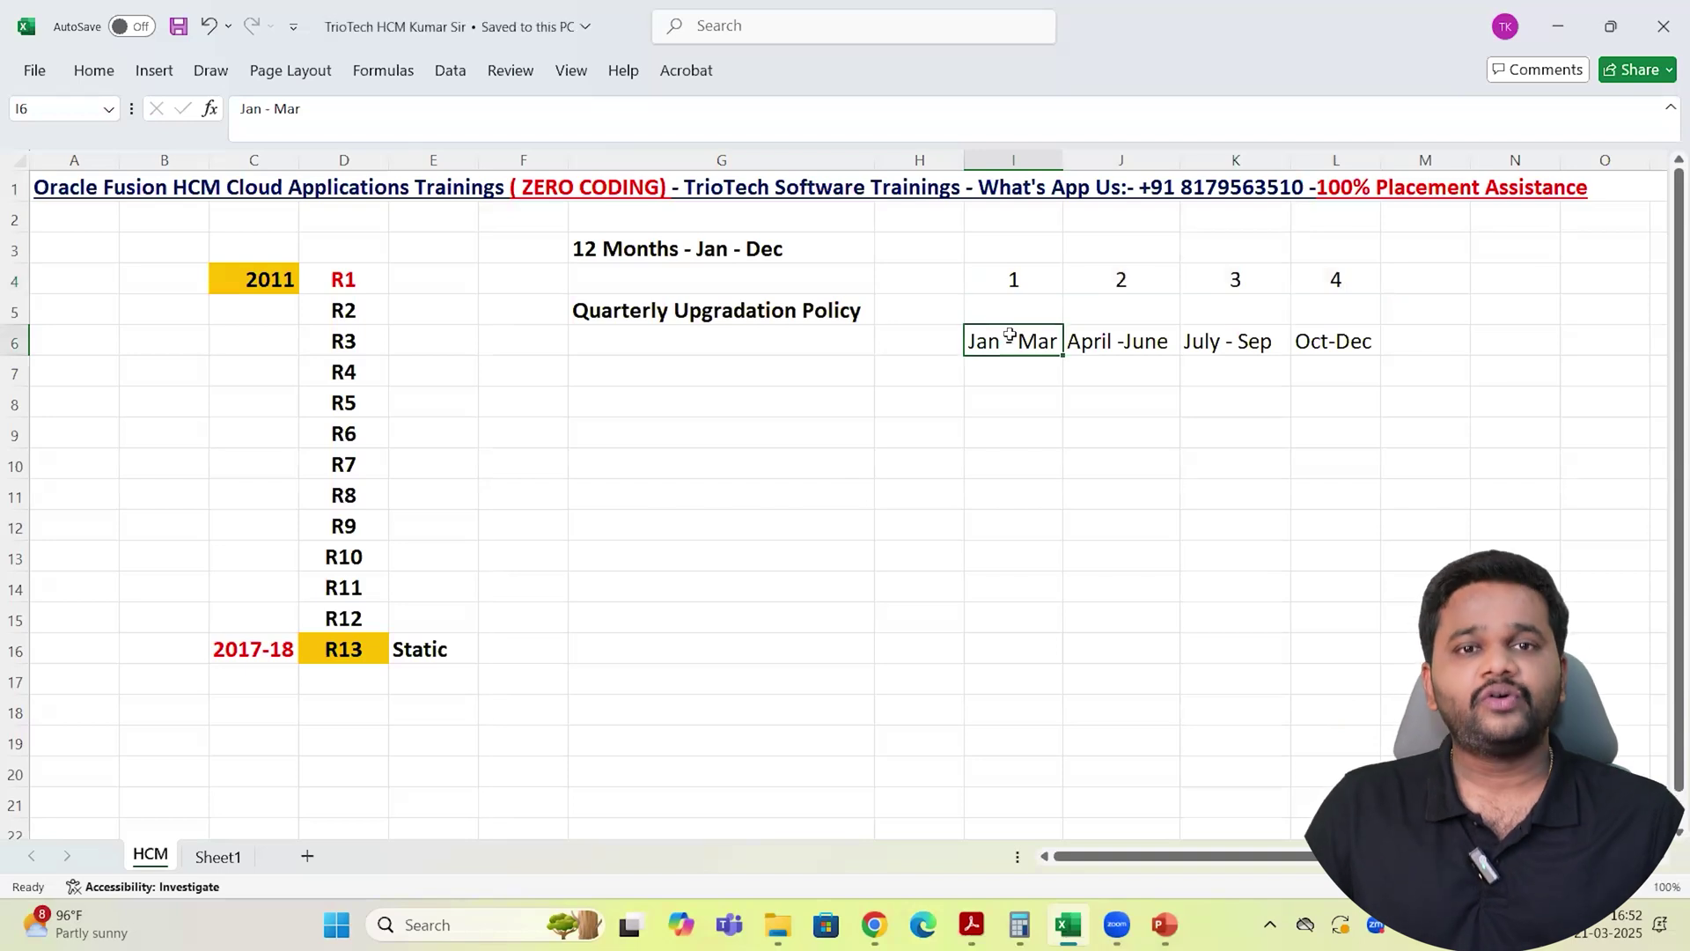
left_click(777, 319)
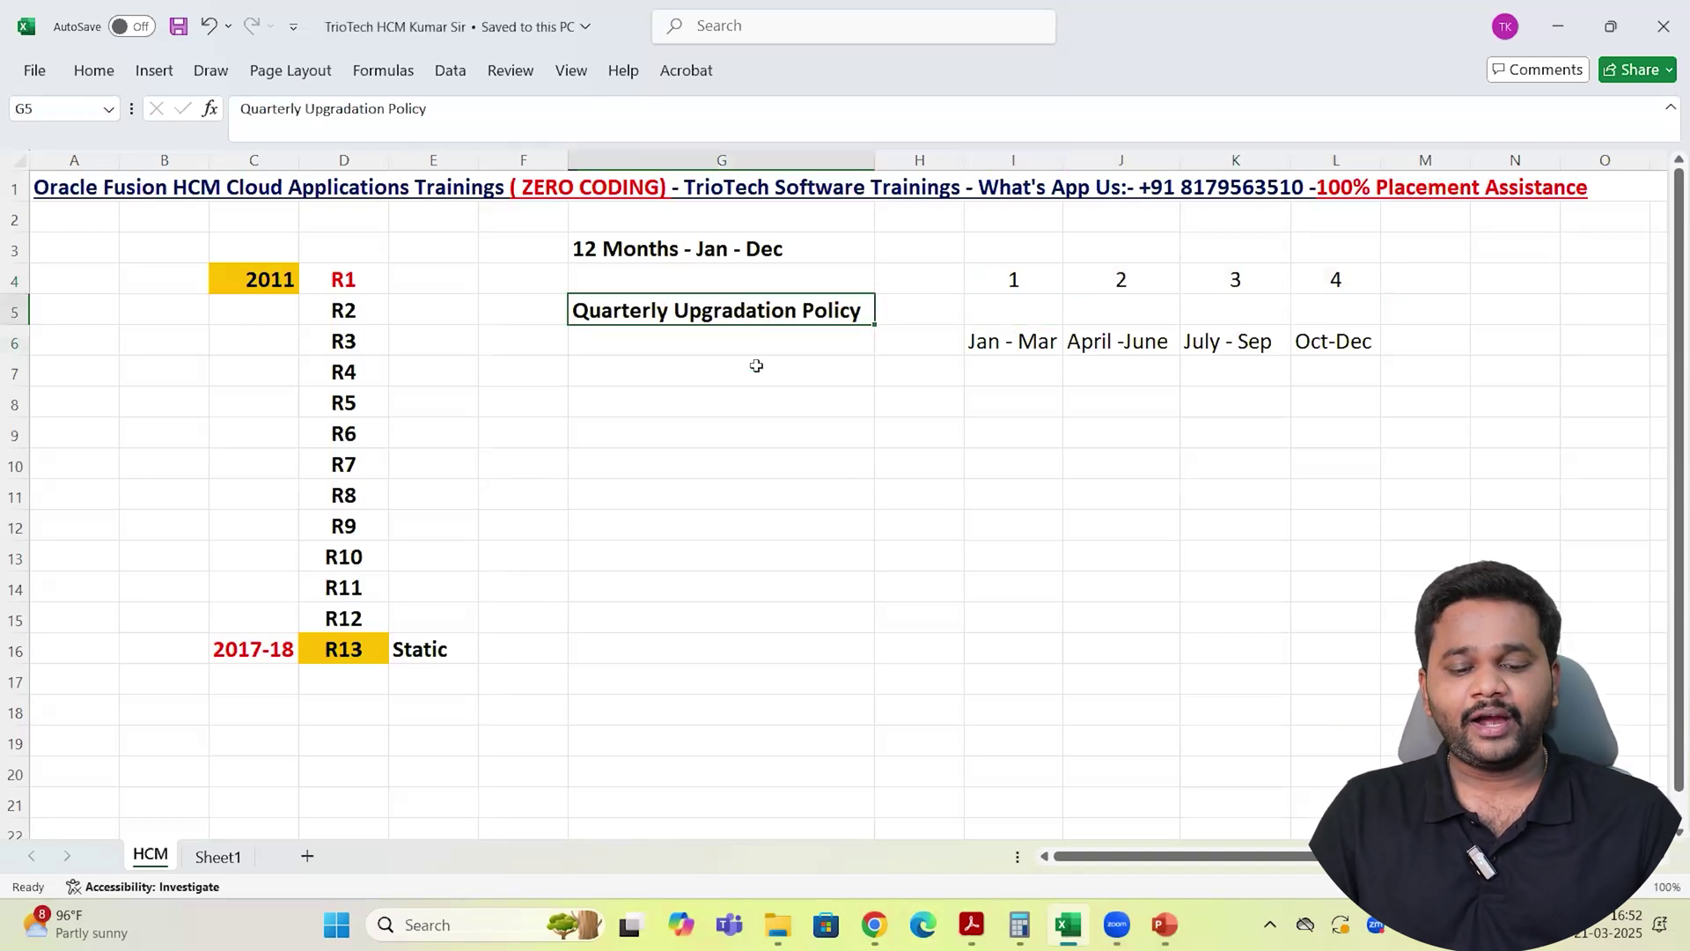
Enter the bold note '4 Time's in the Year' in cell G7
left_click(754, 368)
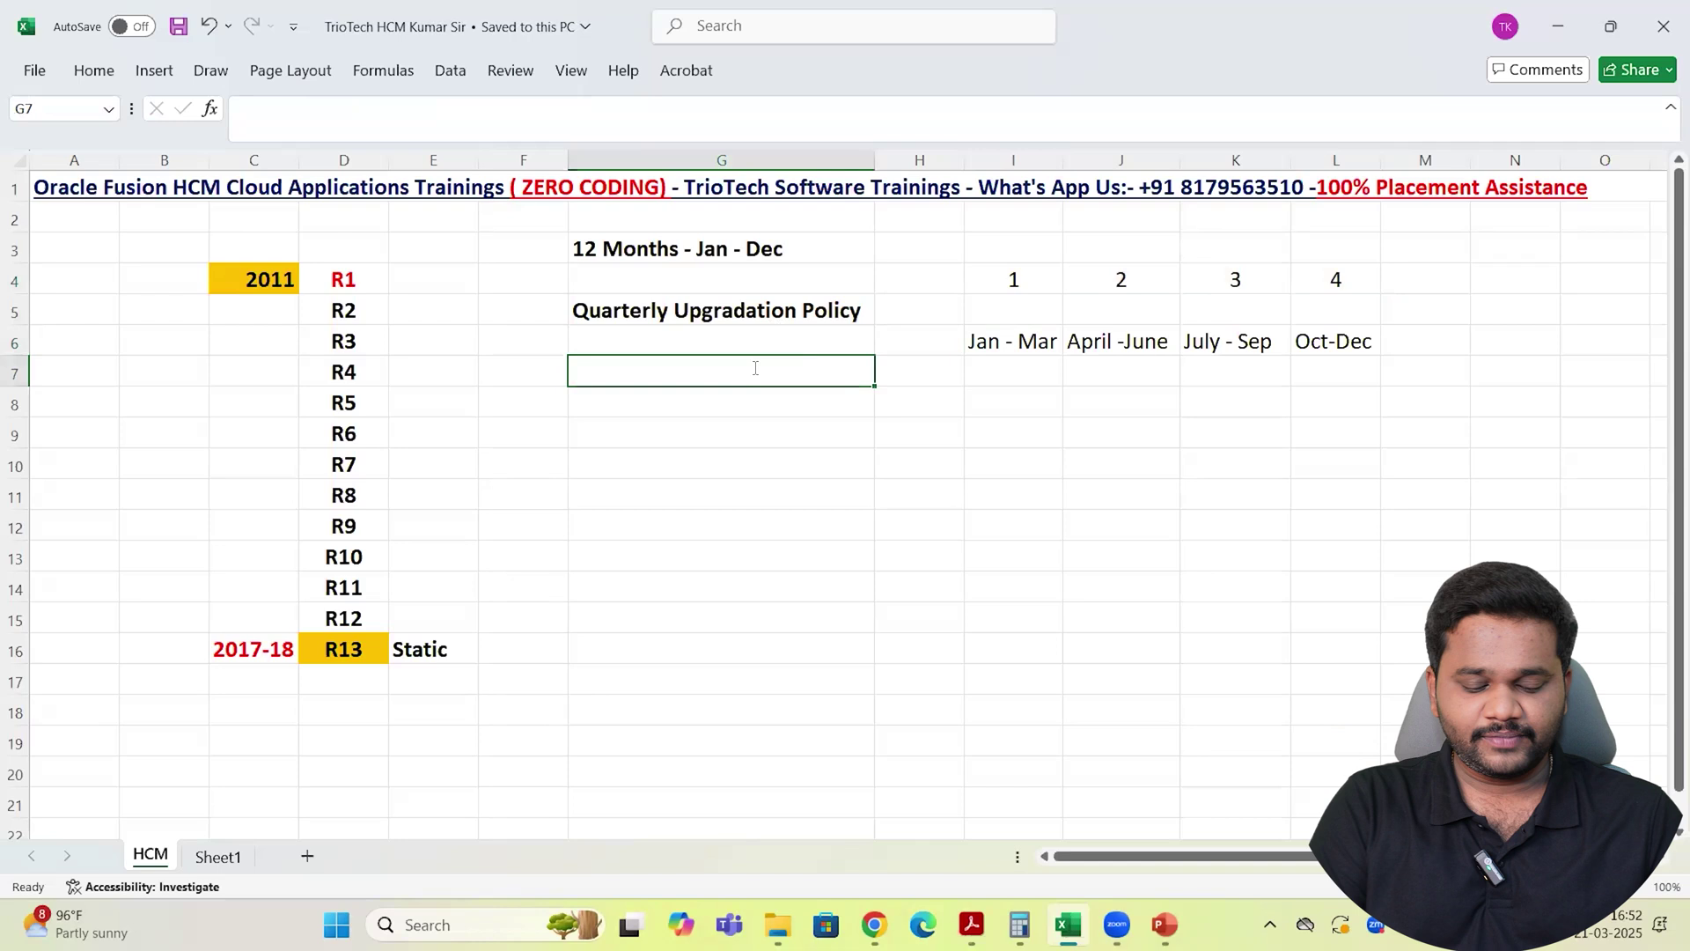
type("4 Time")
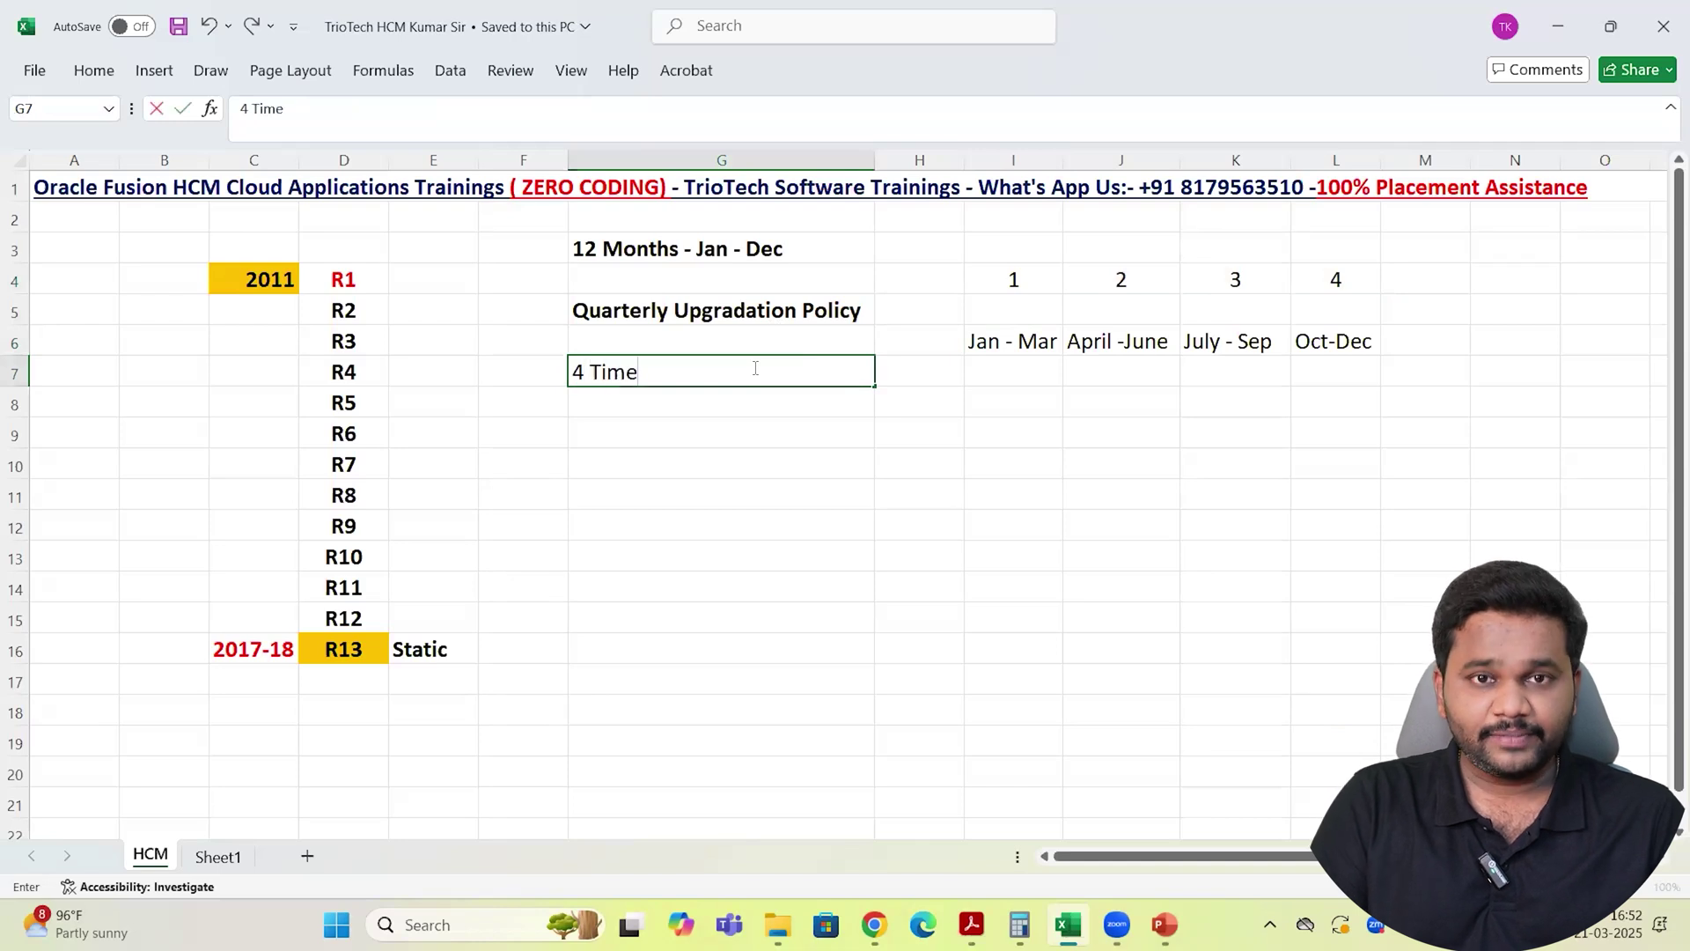
type("'s in")
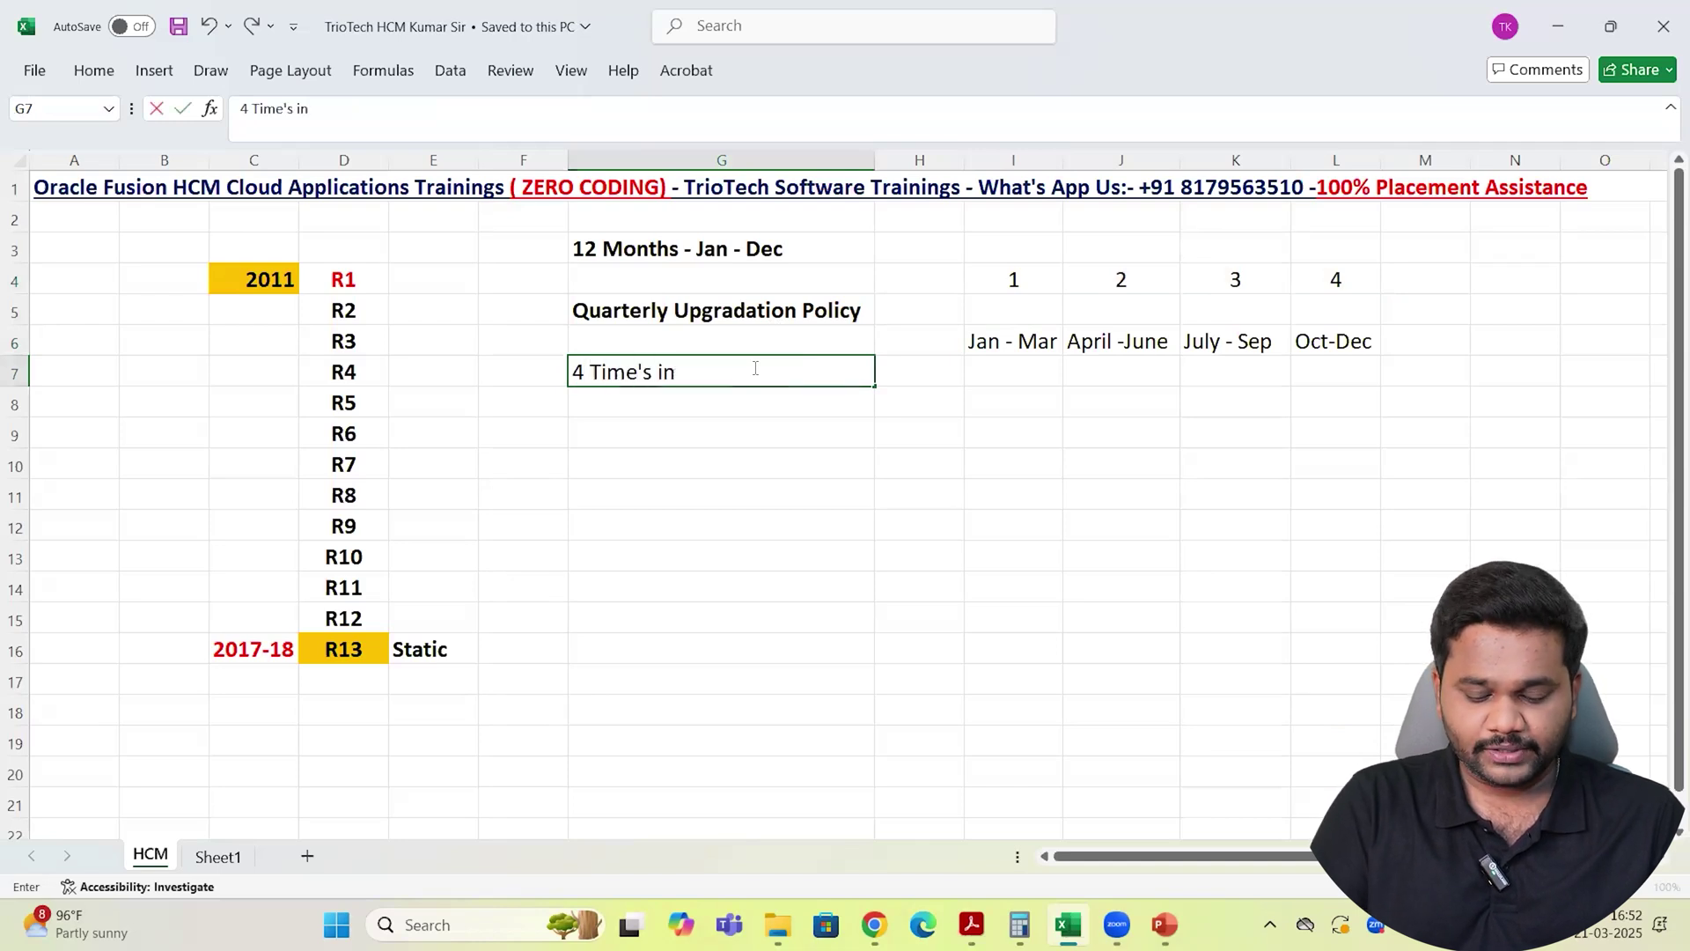
type(" the Year")
key("Return")
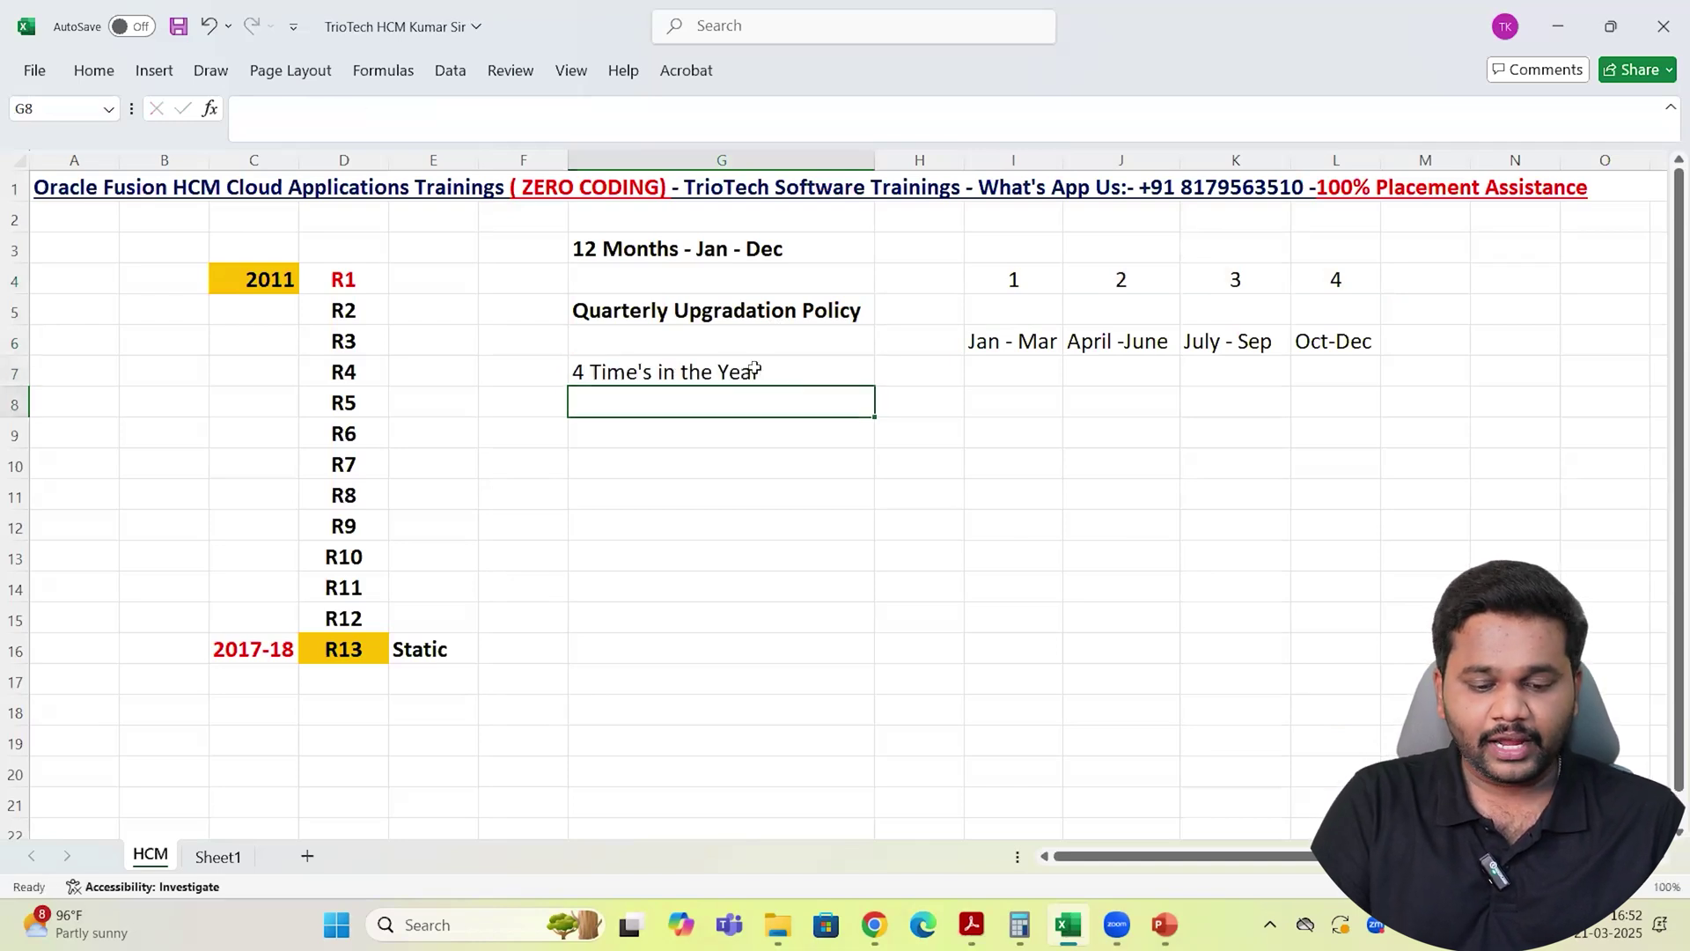
left_click(754, 370)
key("ctrl+b")
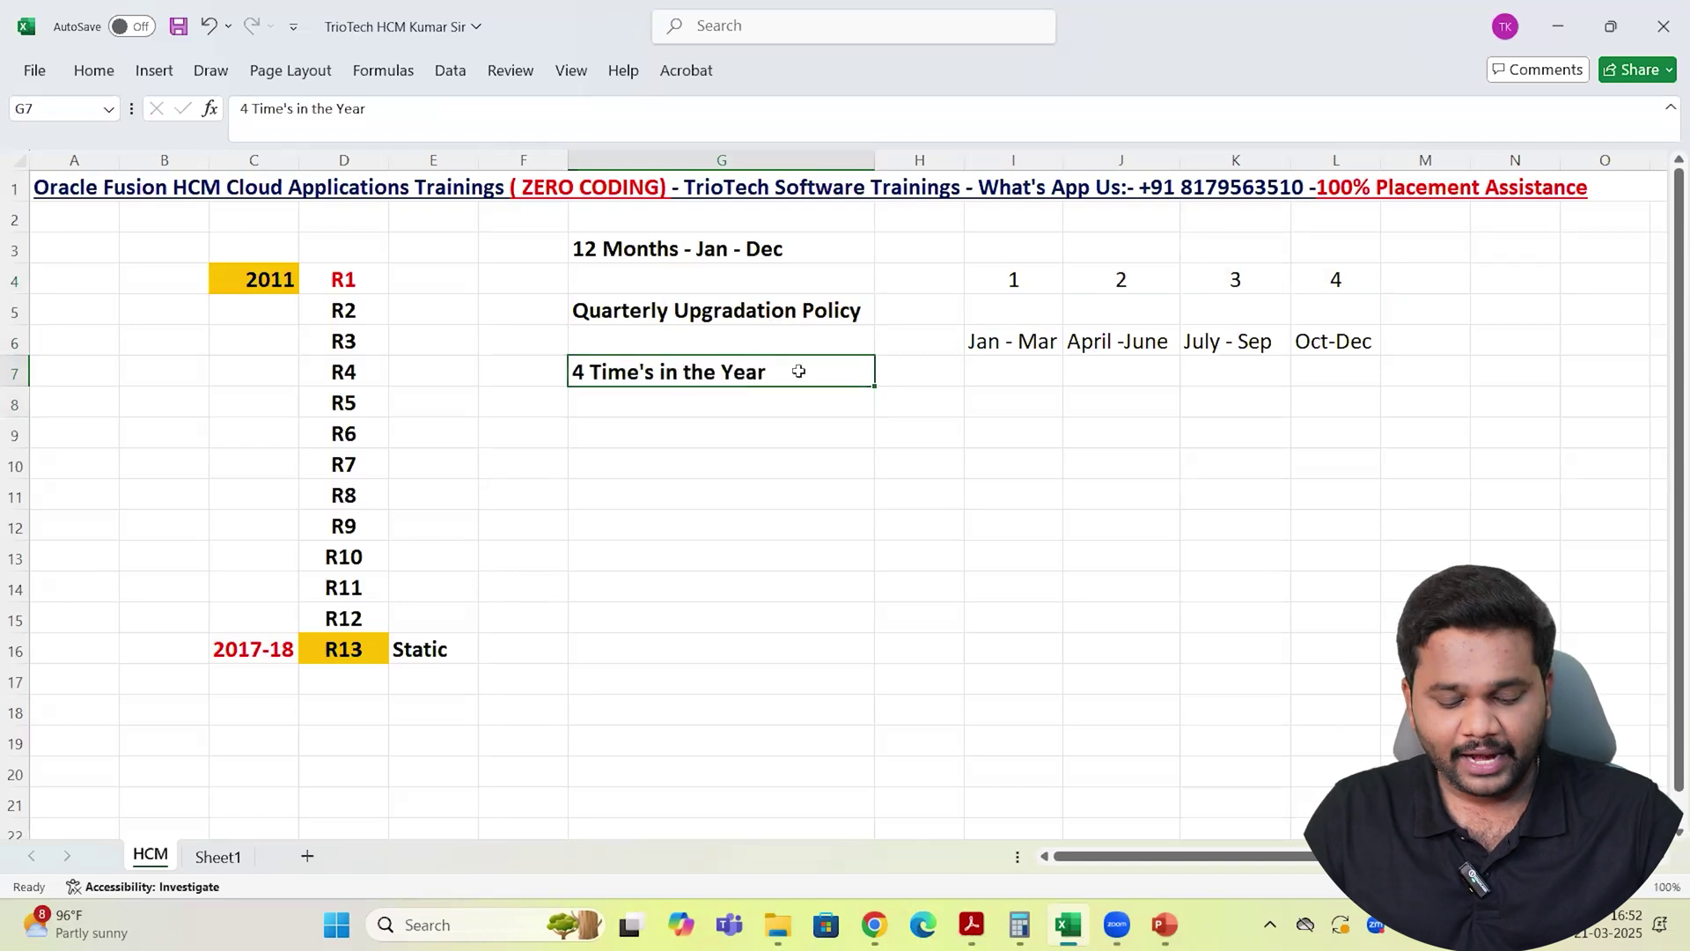
Make the quarter month ranges in I6:L6 bold
left_click(1047, 343)
left_click_drag(1338, 342, 1024, 344)
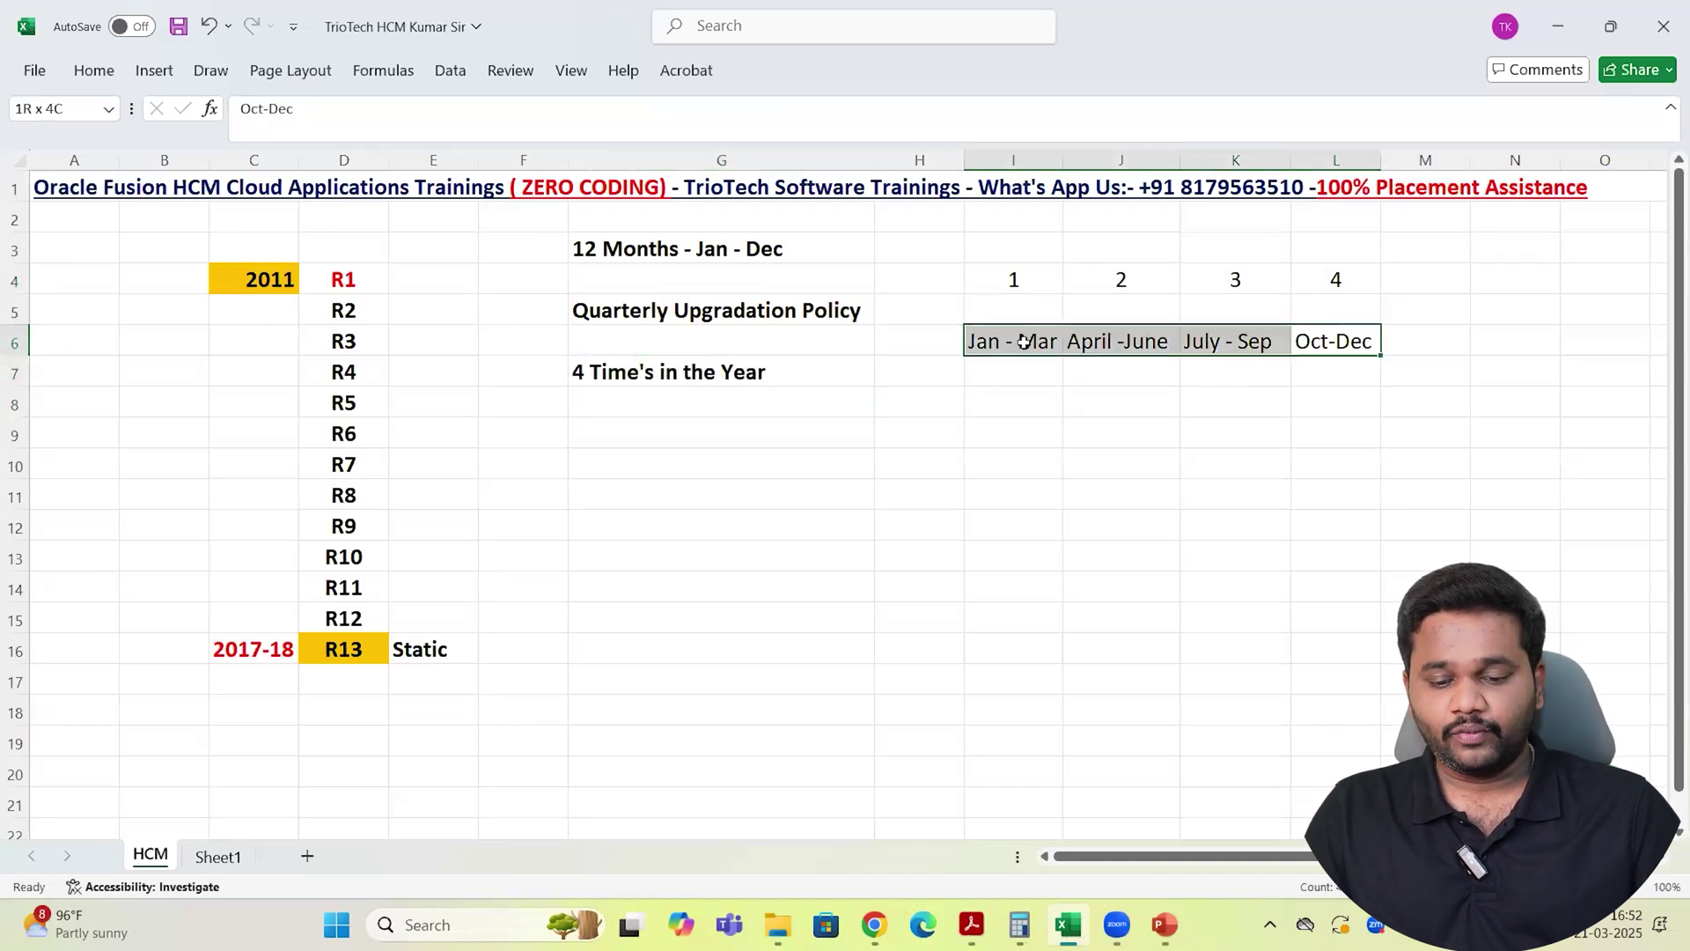
key("ctrl+b")
left_click(883, 432)
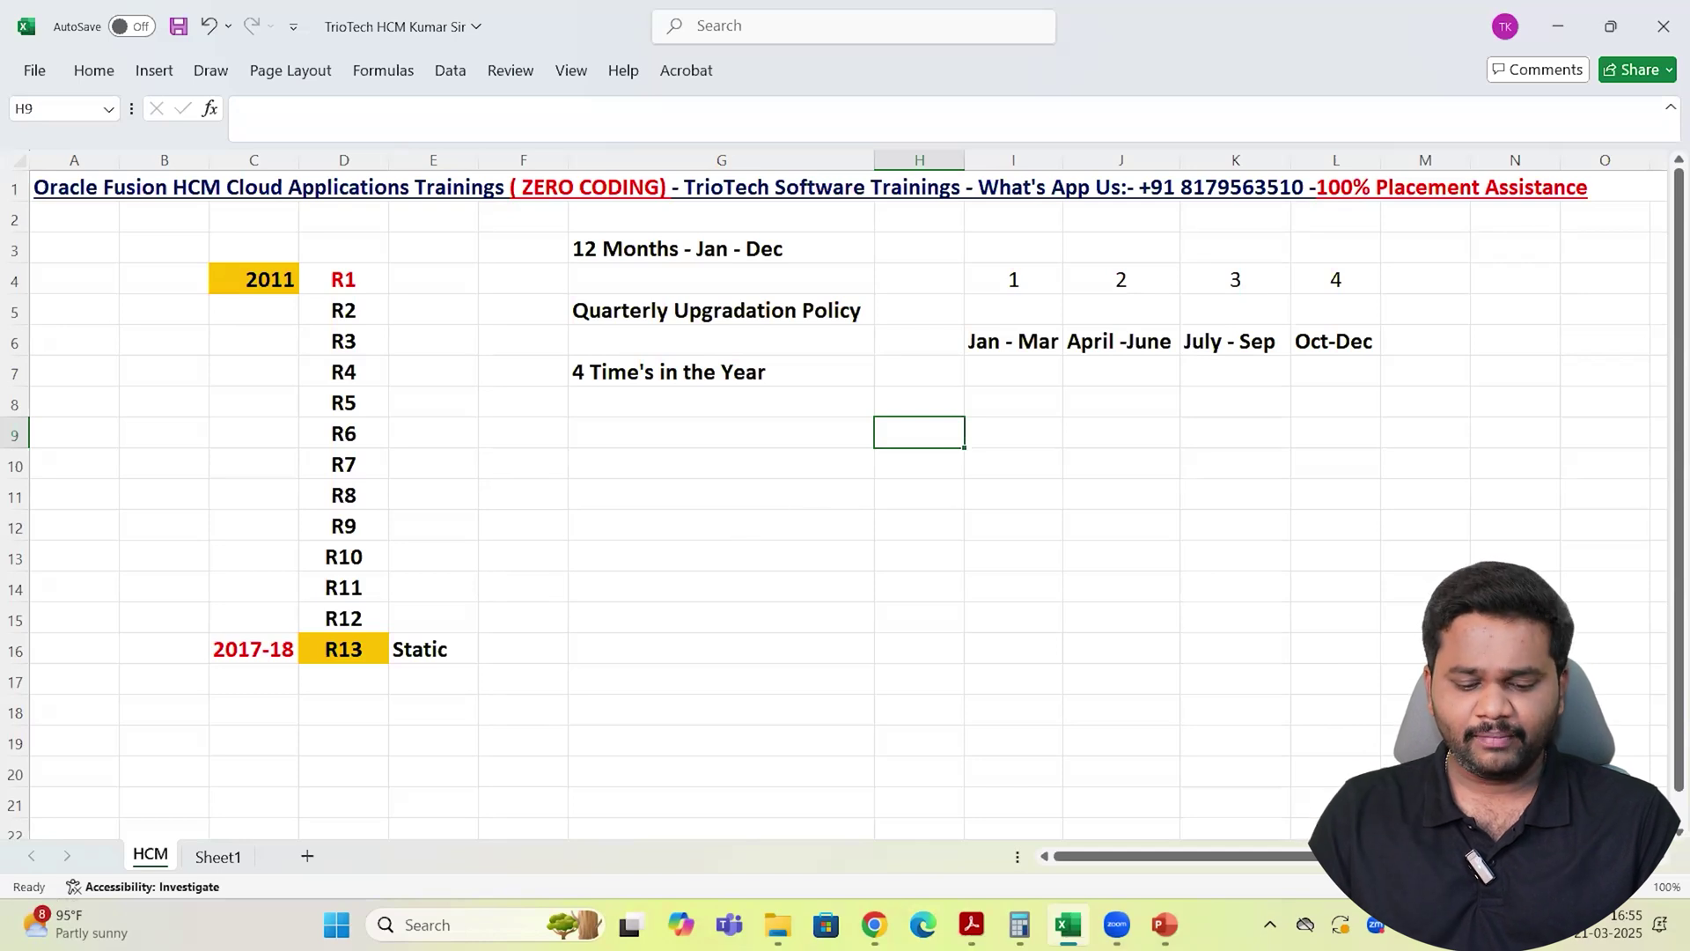
mouse_move(874, 925)
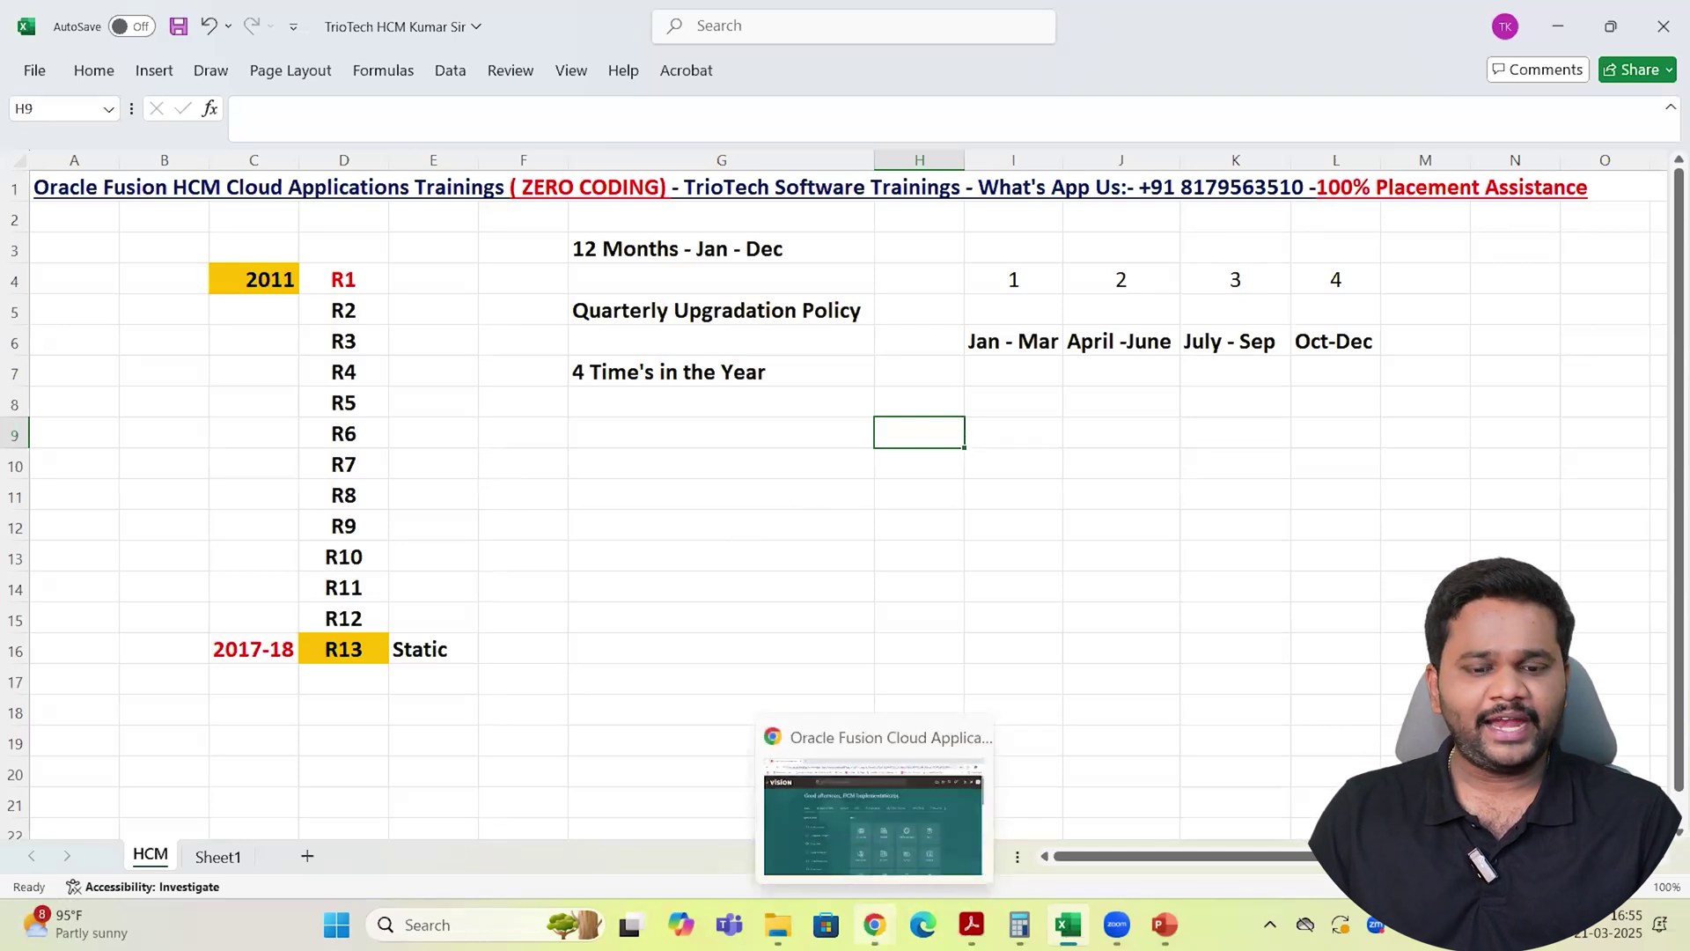
In Oracle Fusion, open About This Application from the user settings menu to show release 25A
left_click(874, 819)
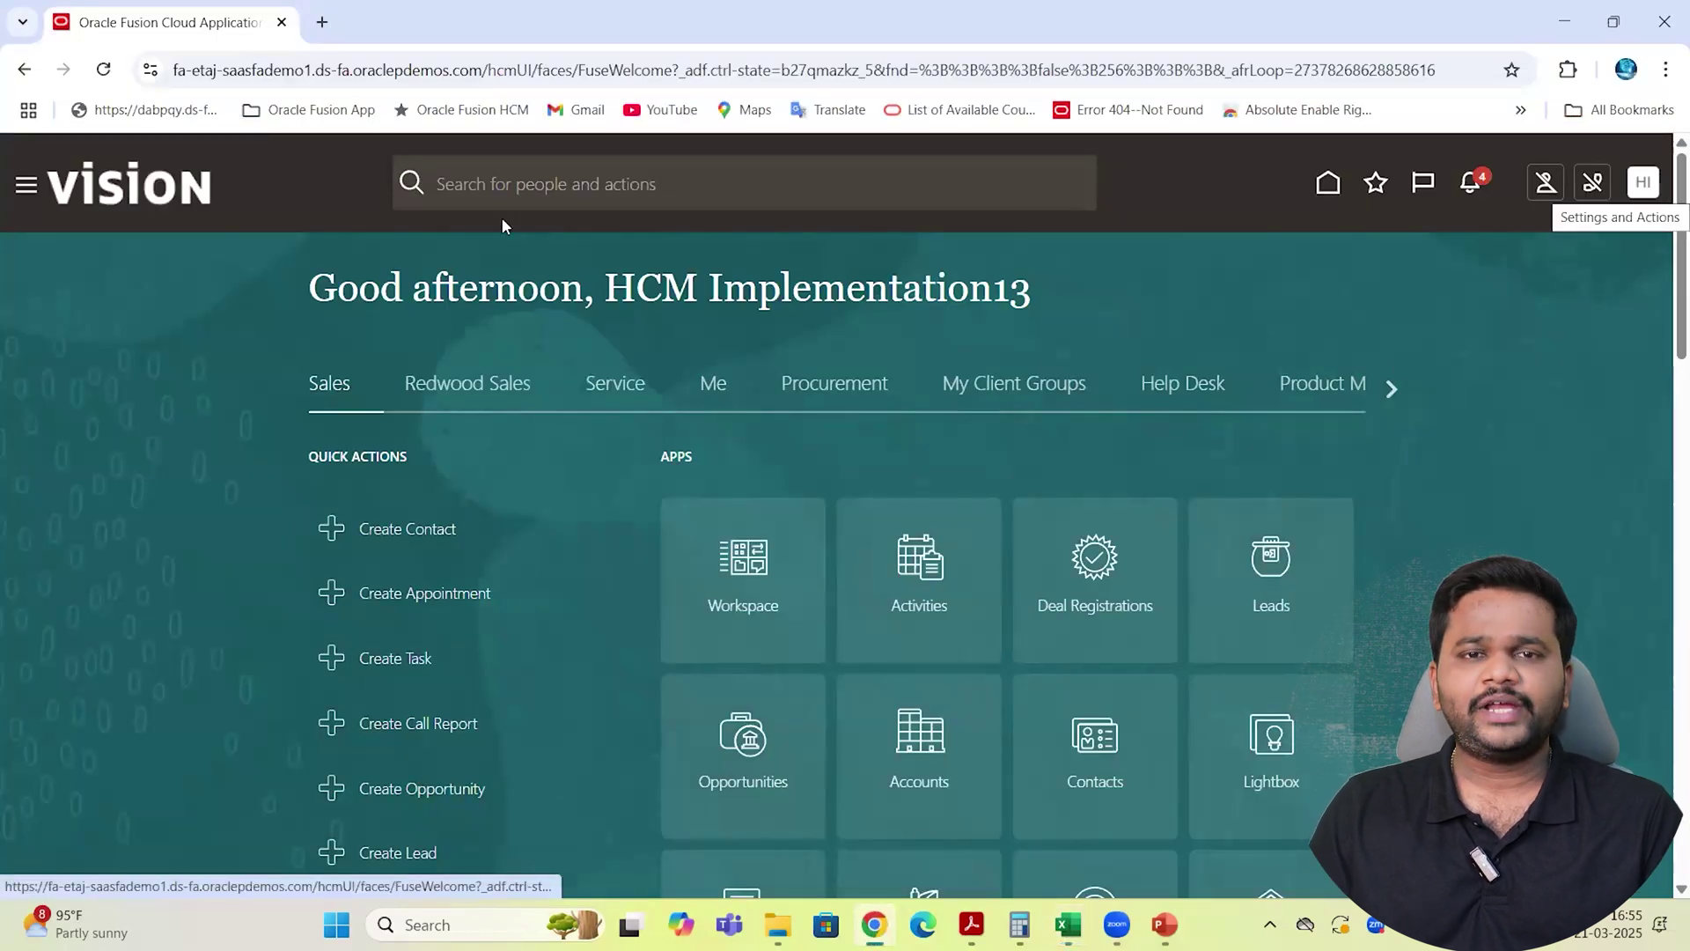
key("ctrl+l")
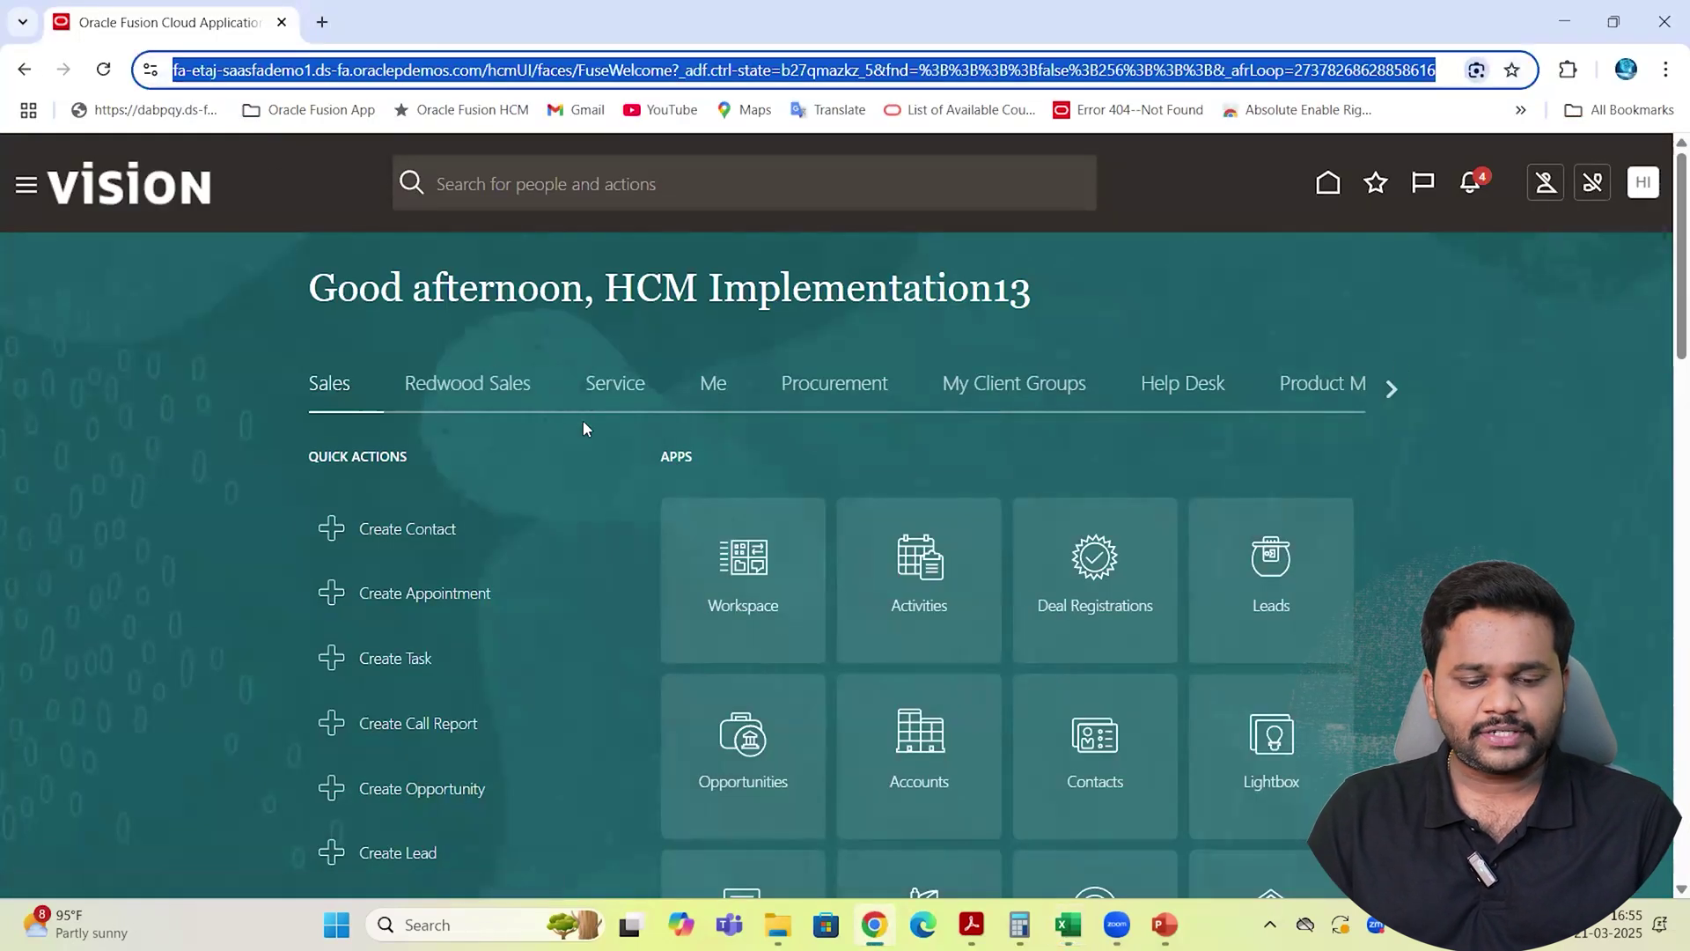
left_click(1644, 184)
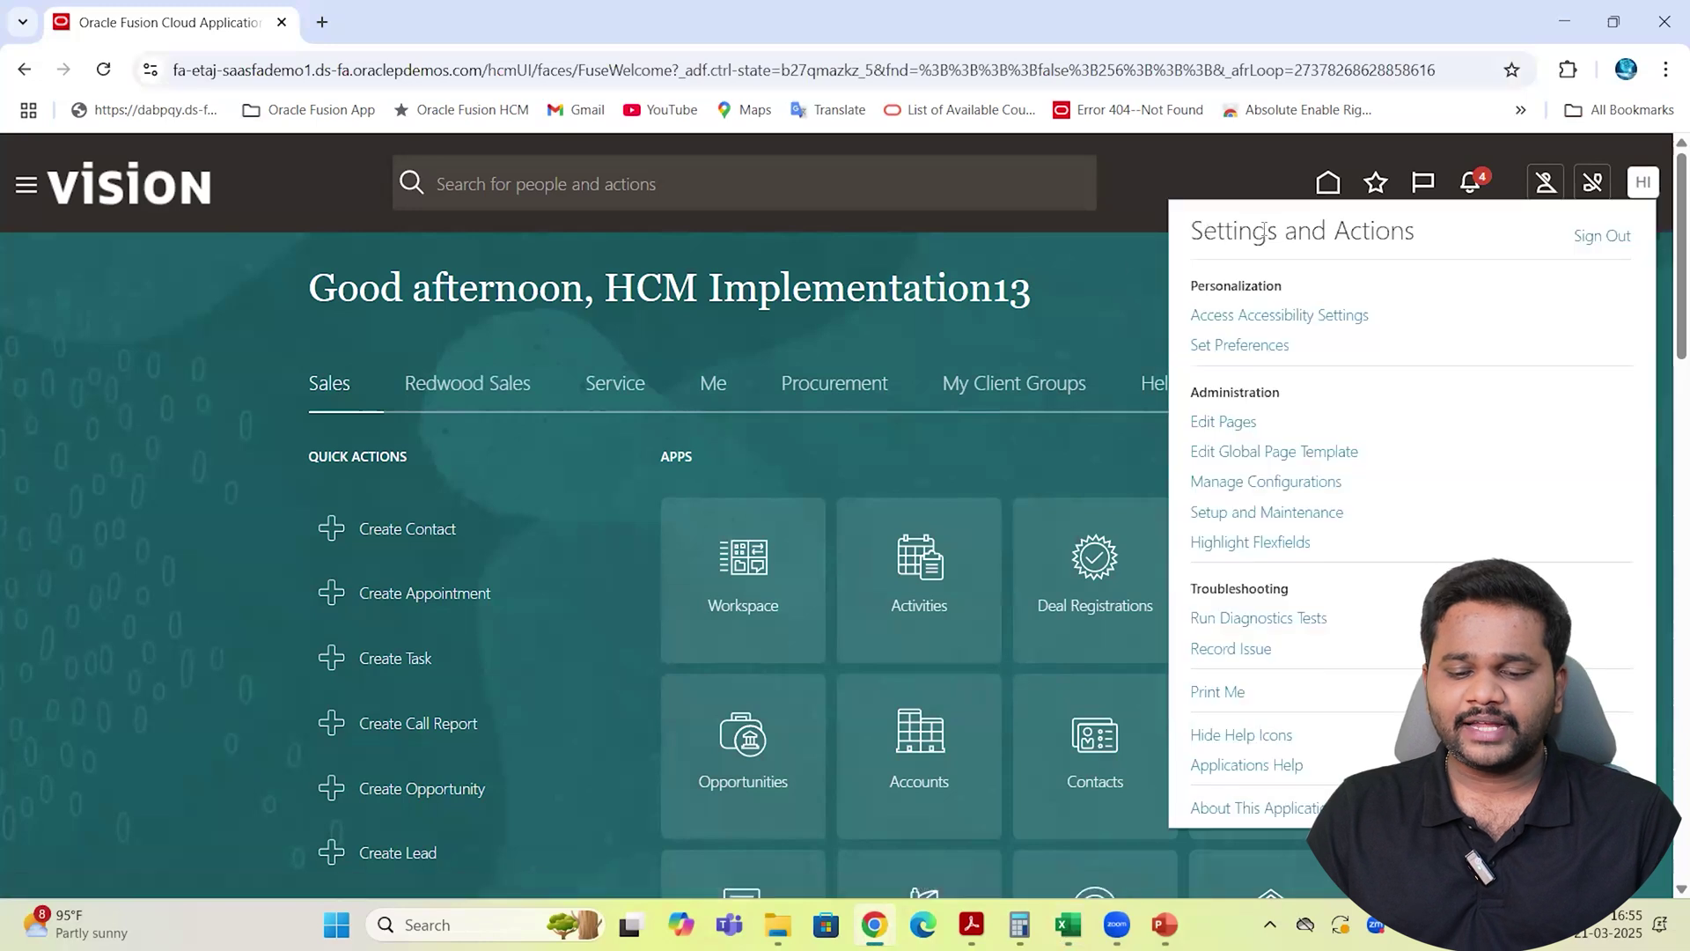
left_click_drag(1202, 231, 1404, 218)
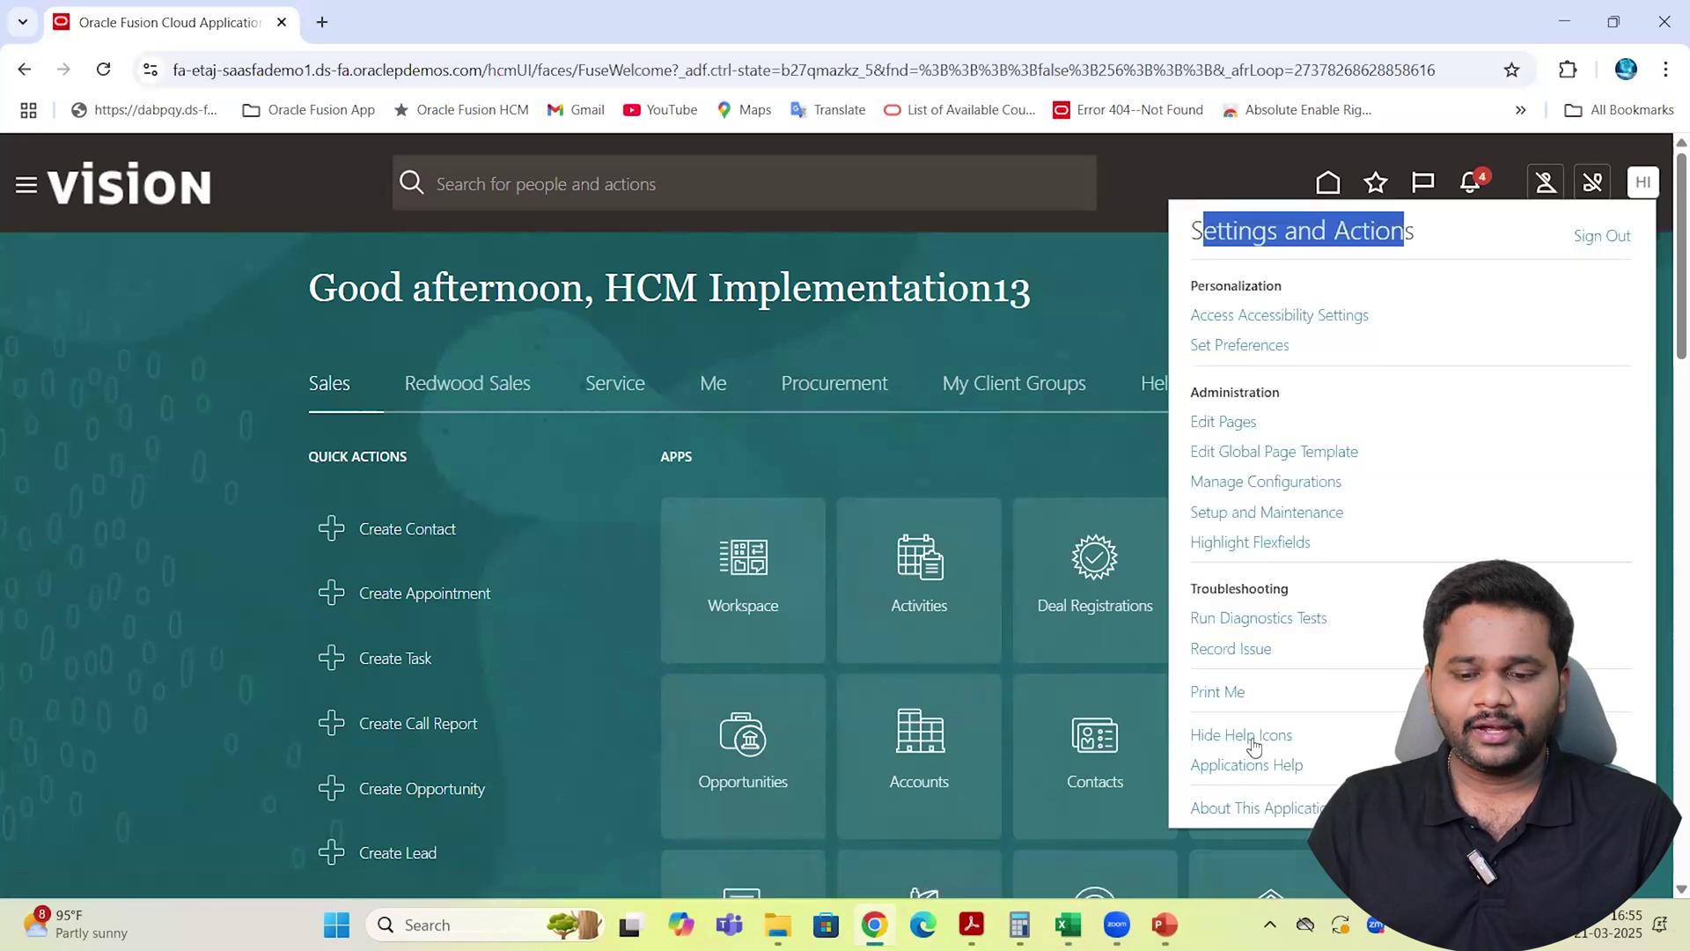
left_click(1254, 812)
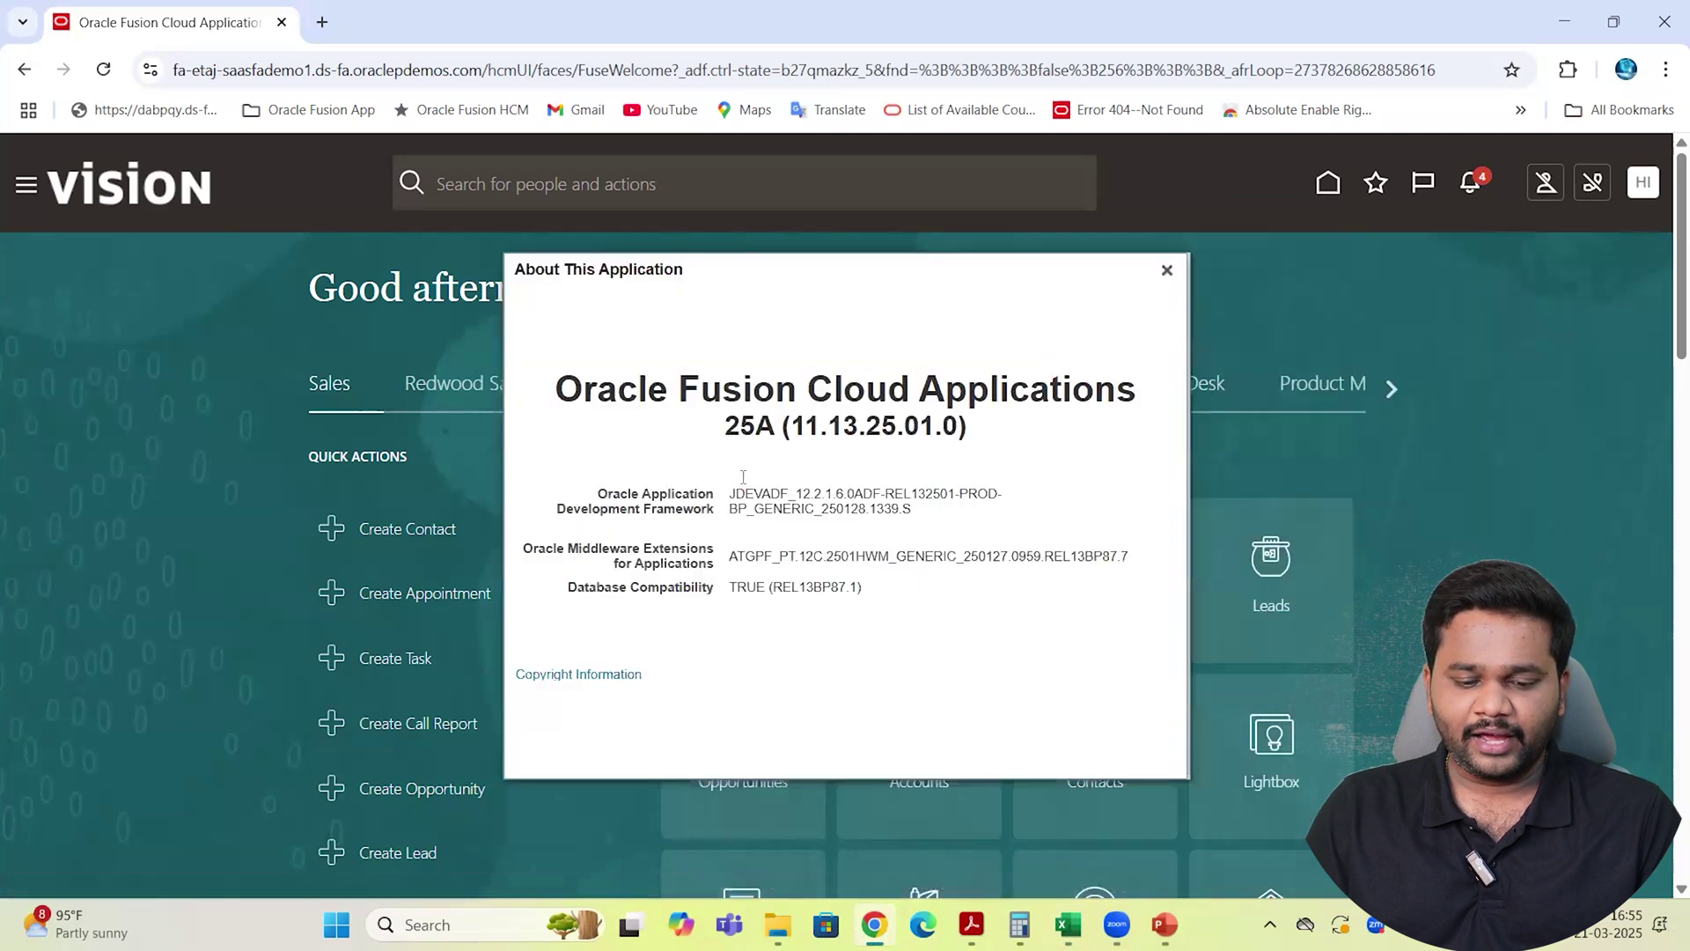
Highlight the product name, the 25A release name and version 11.13.25.01.0 in the About dialog
left_click_drag(559, 387, 911, 389)
left_click(724, 429)
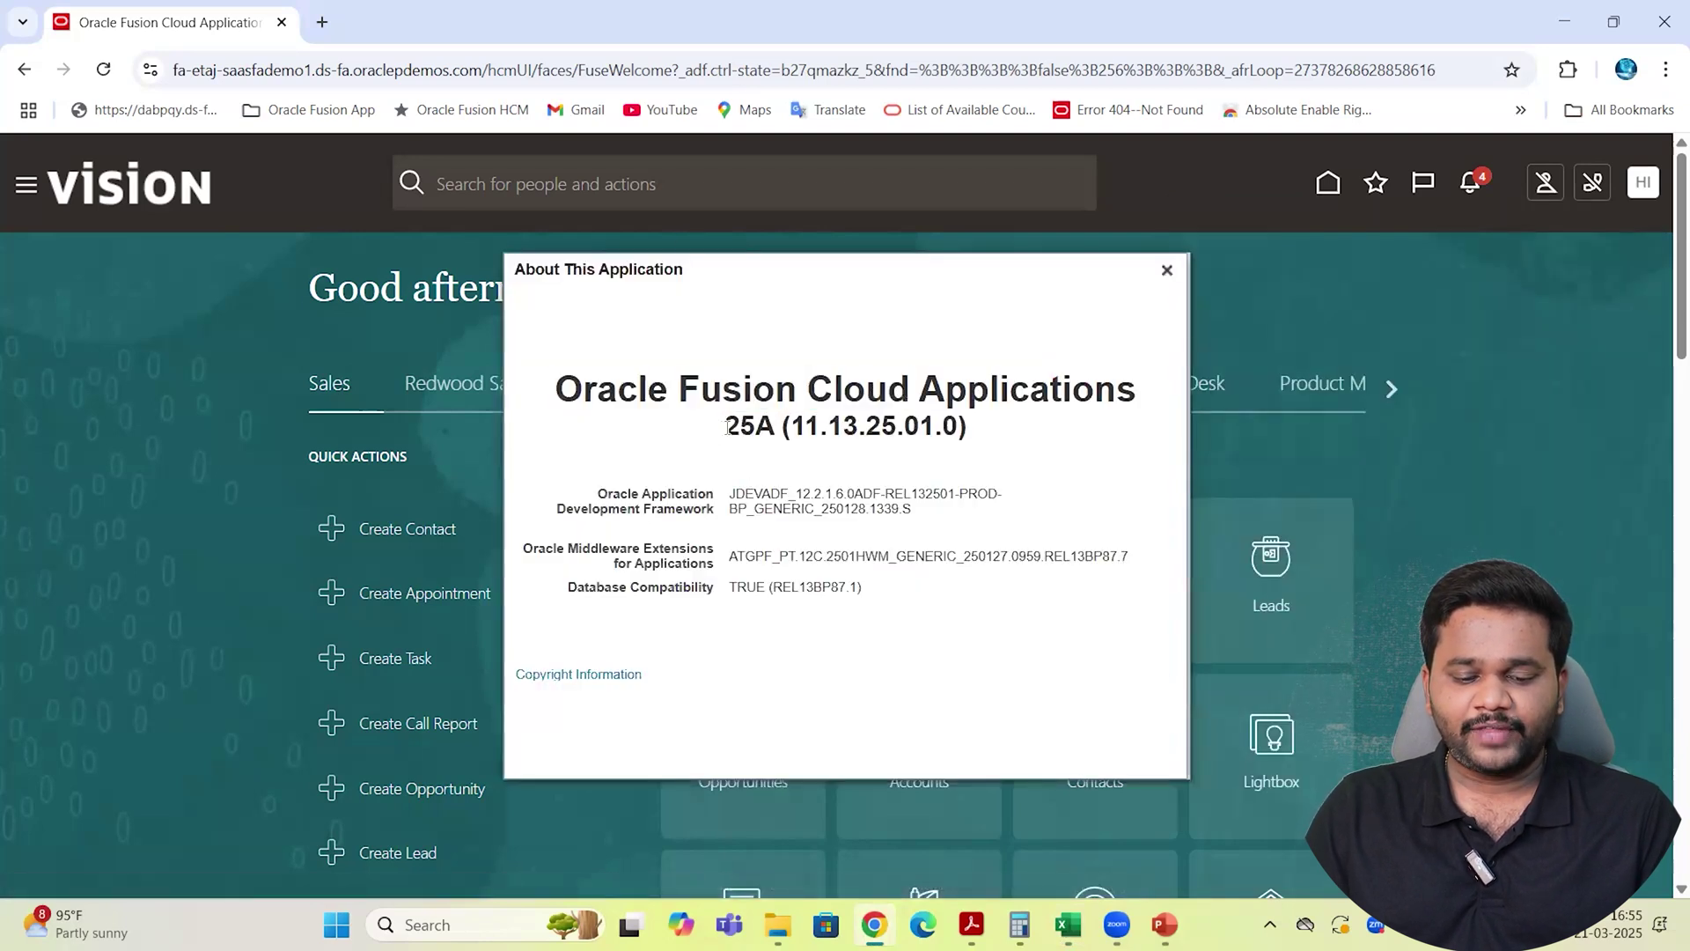
left_click_drag(725, 428, 777, 428)
left_click_drag(678, 389, 1114, 391)
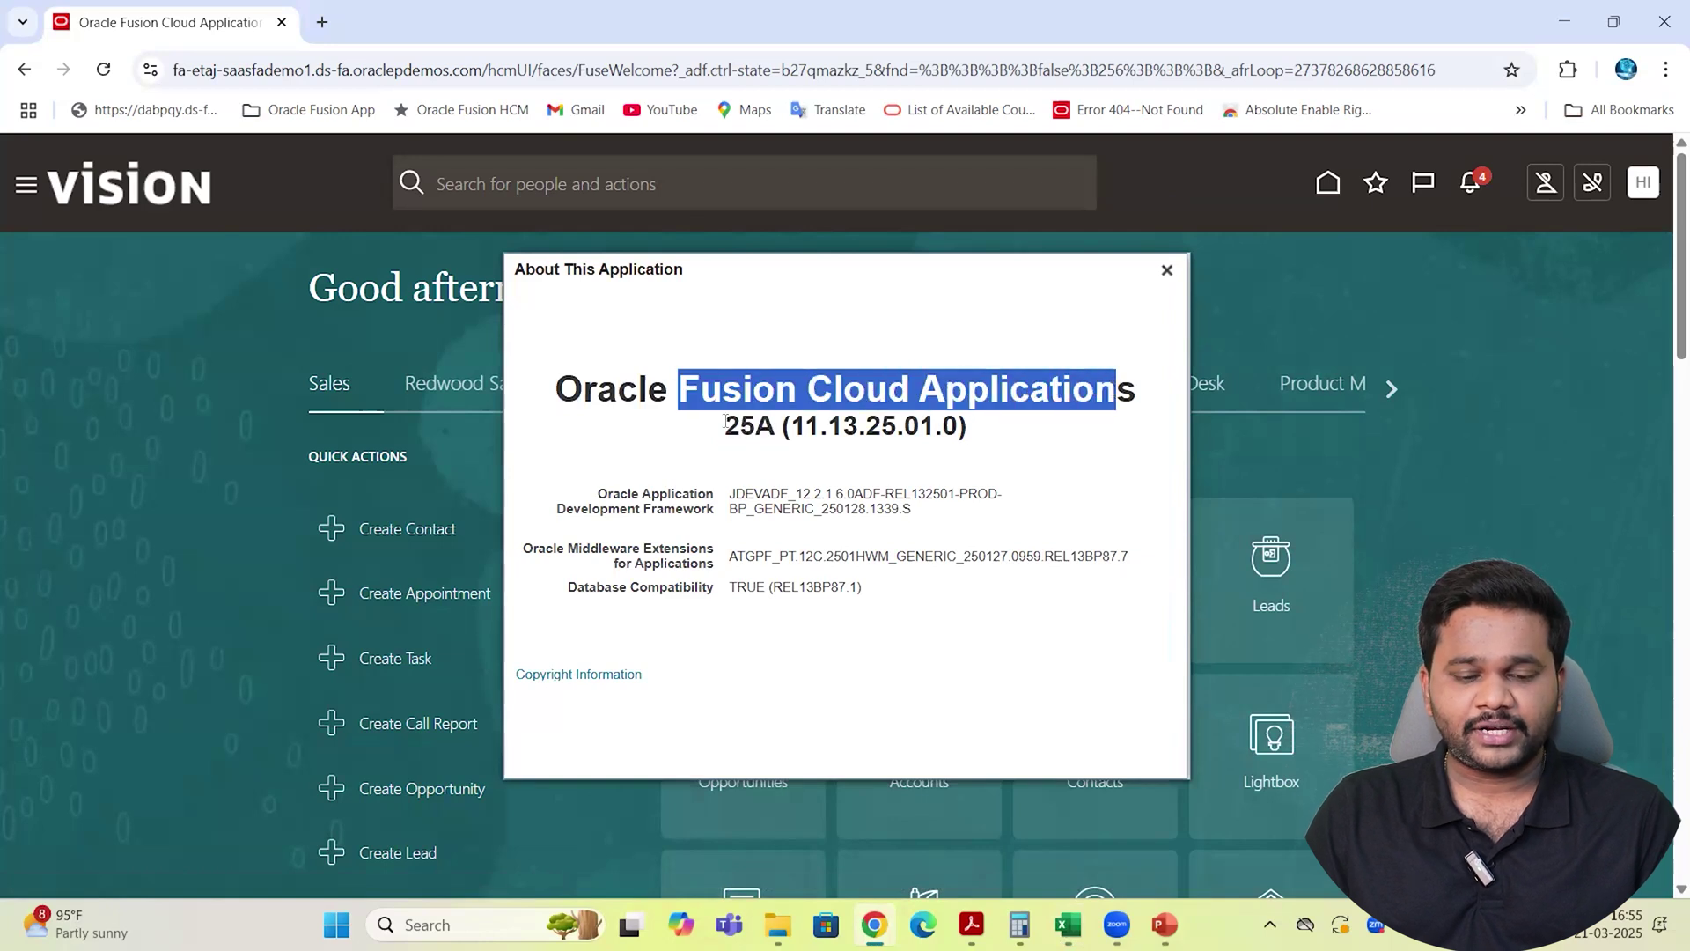
left_click_drag(723, 428, 955, 432)
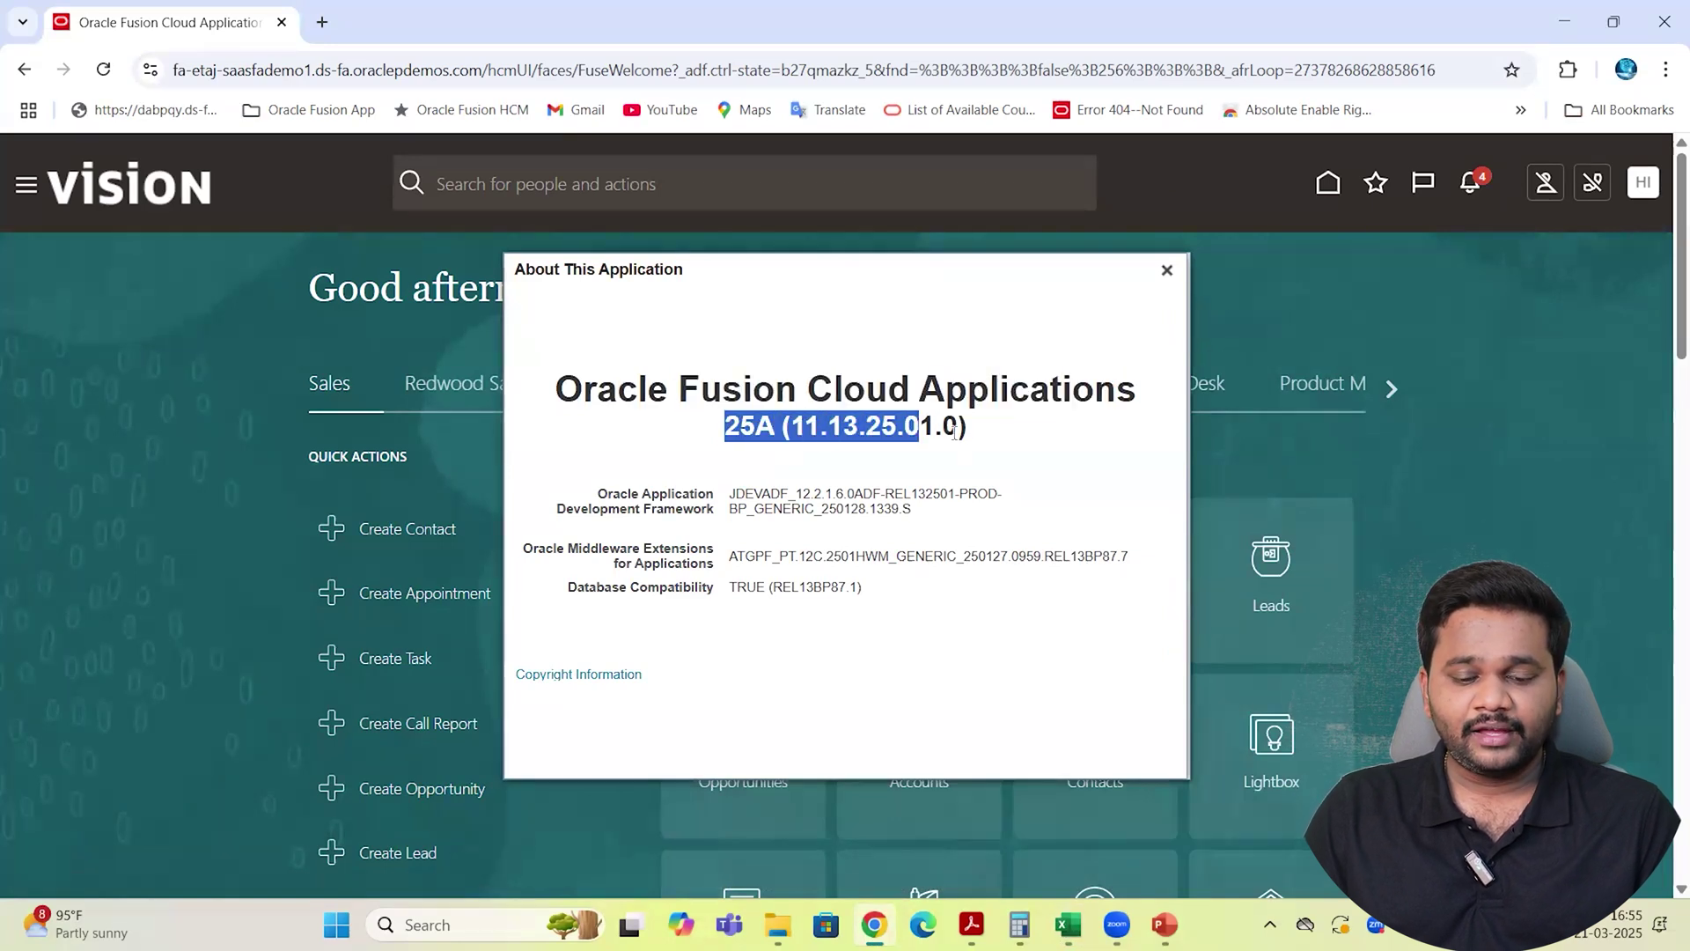
double_click(818, 422)
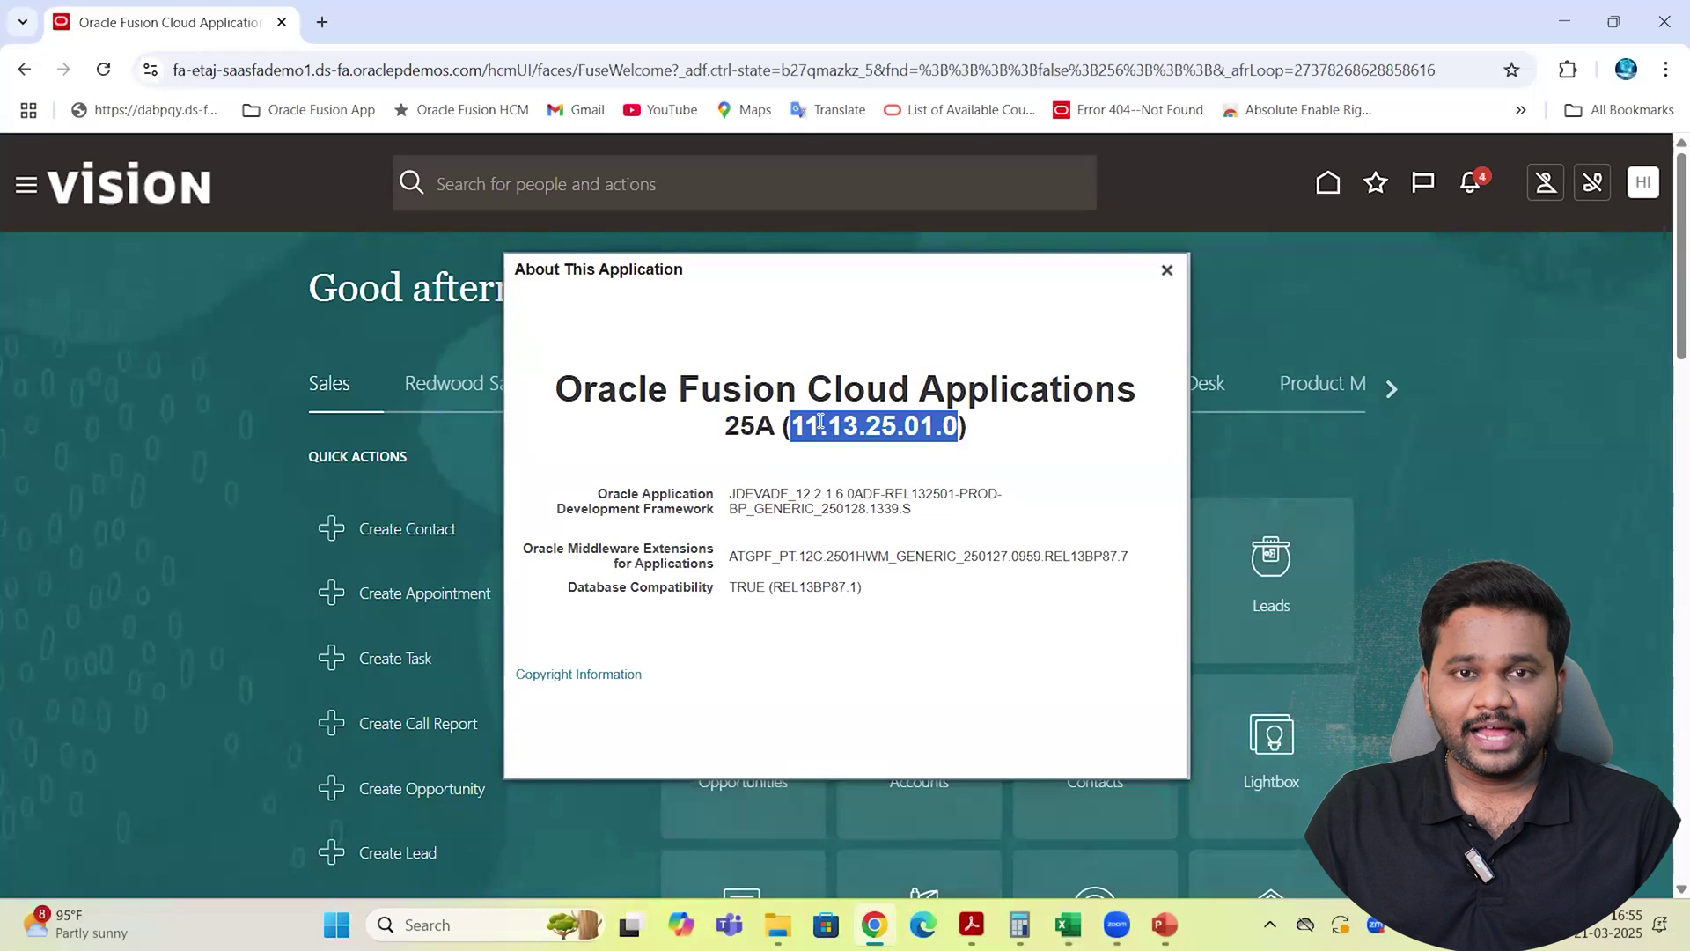
left_click(948, 427)
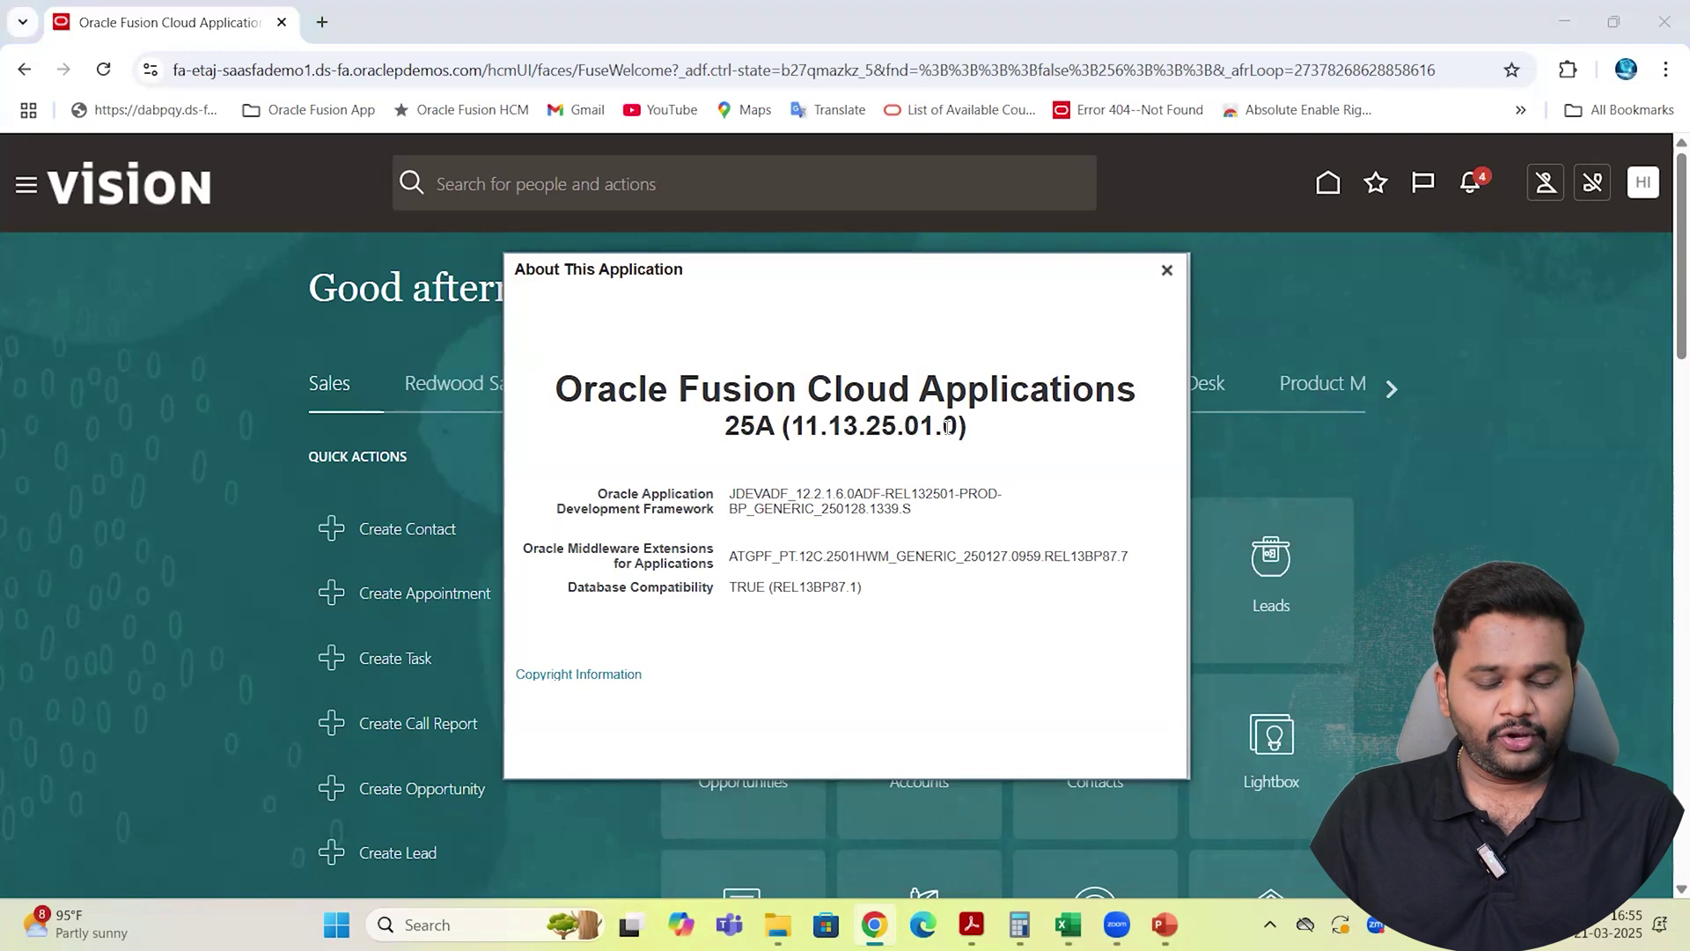
Copy the R13 cell in Excel, then select the full 25A (11.13.25.01.0) version line
key("alt+Tab")
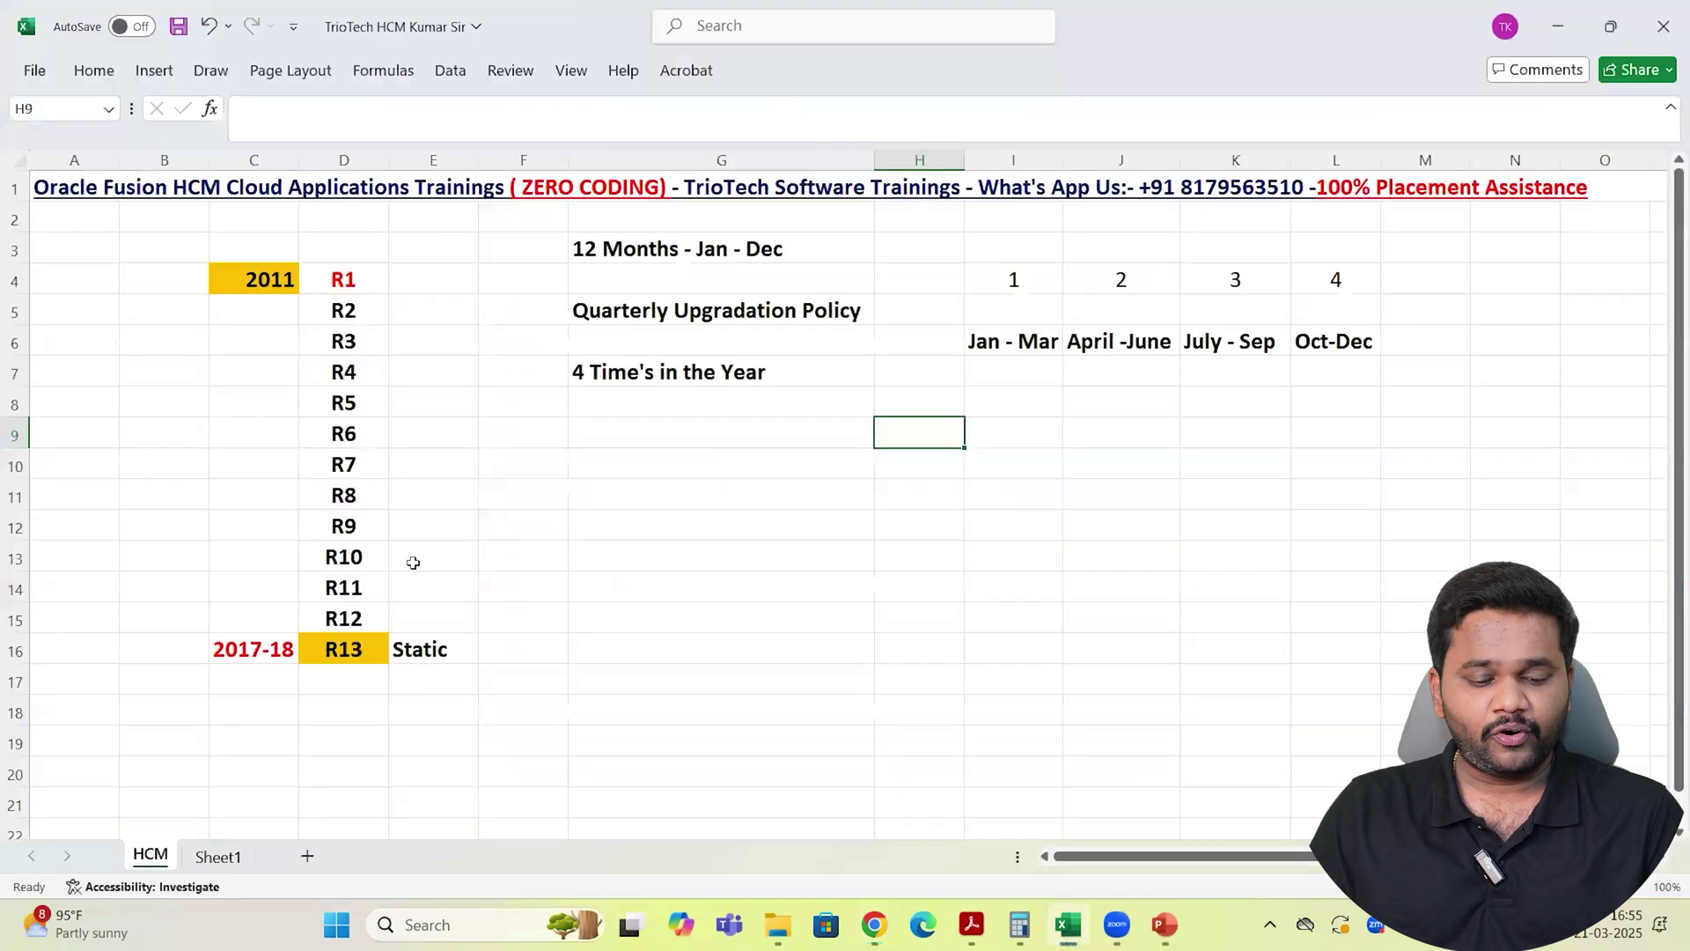
left_click(360, 653)
key("ctrl+c")
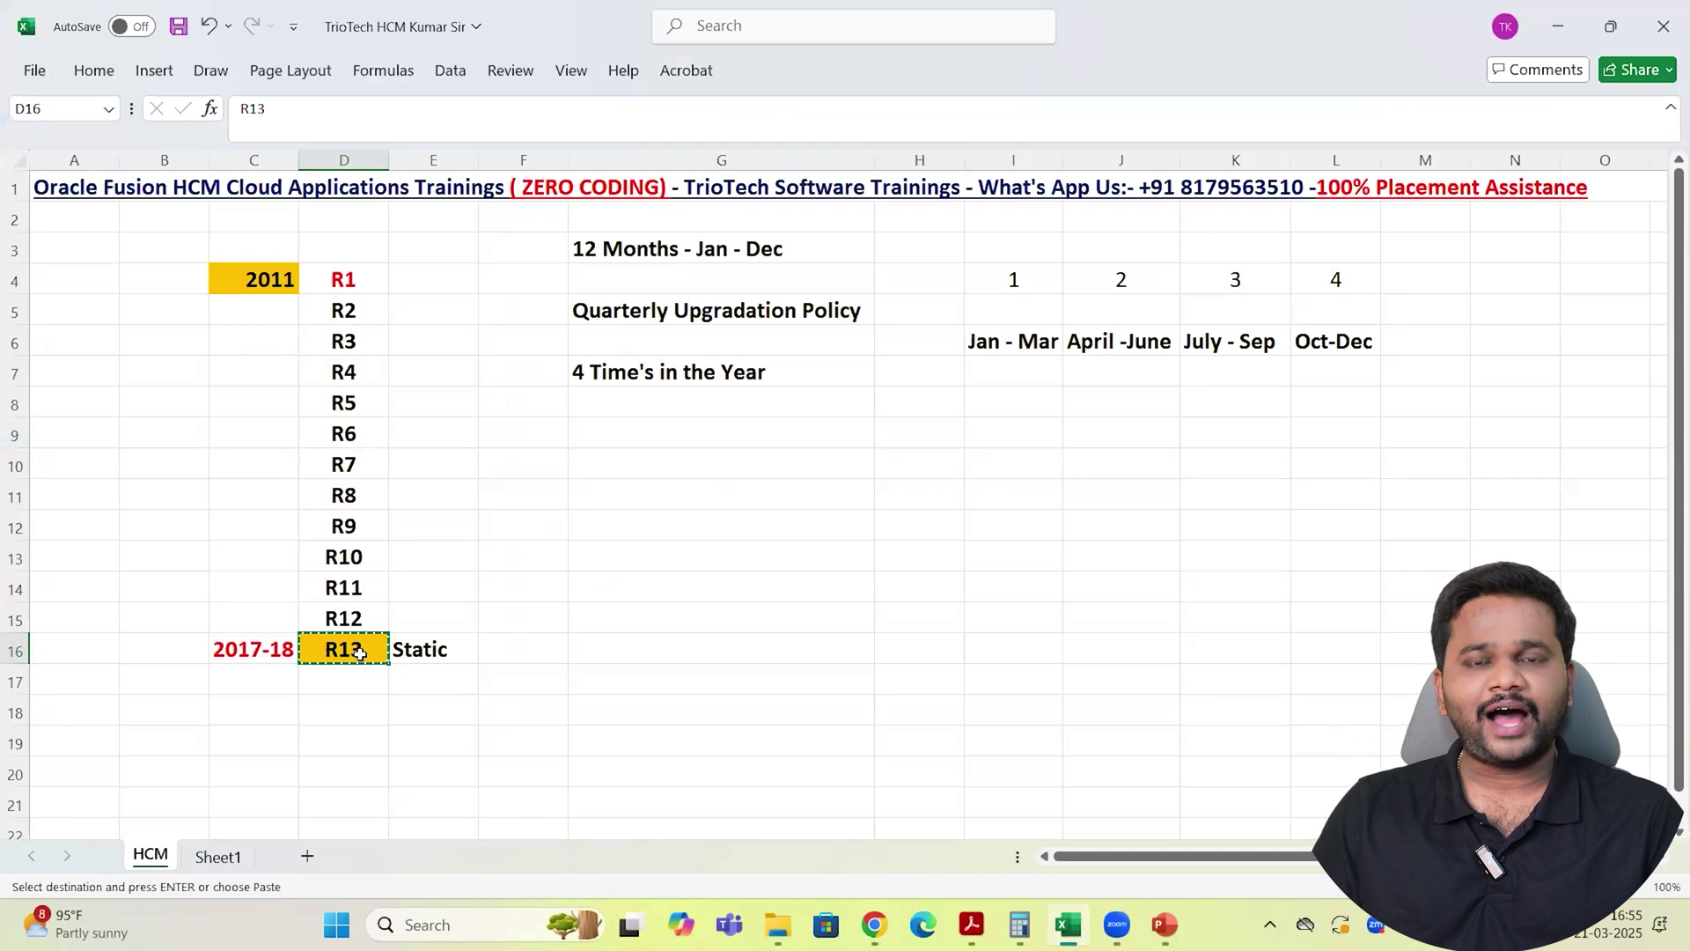
key("alt+Tab")
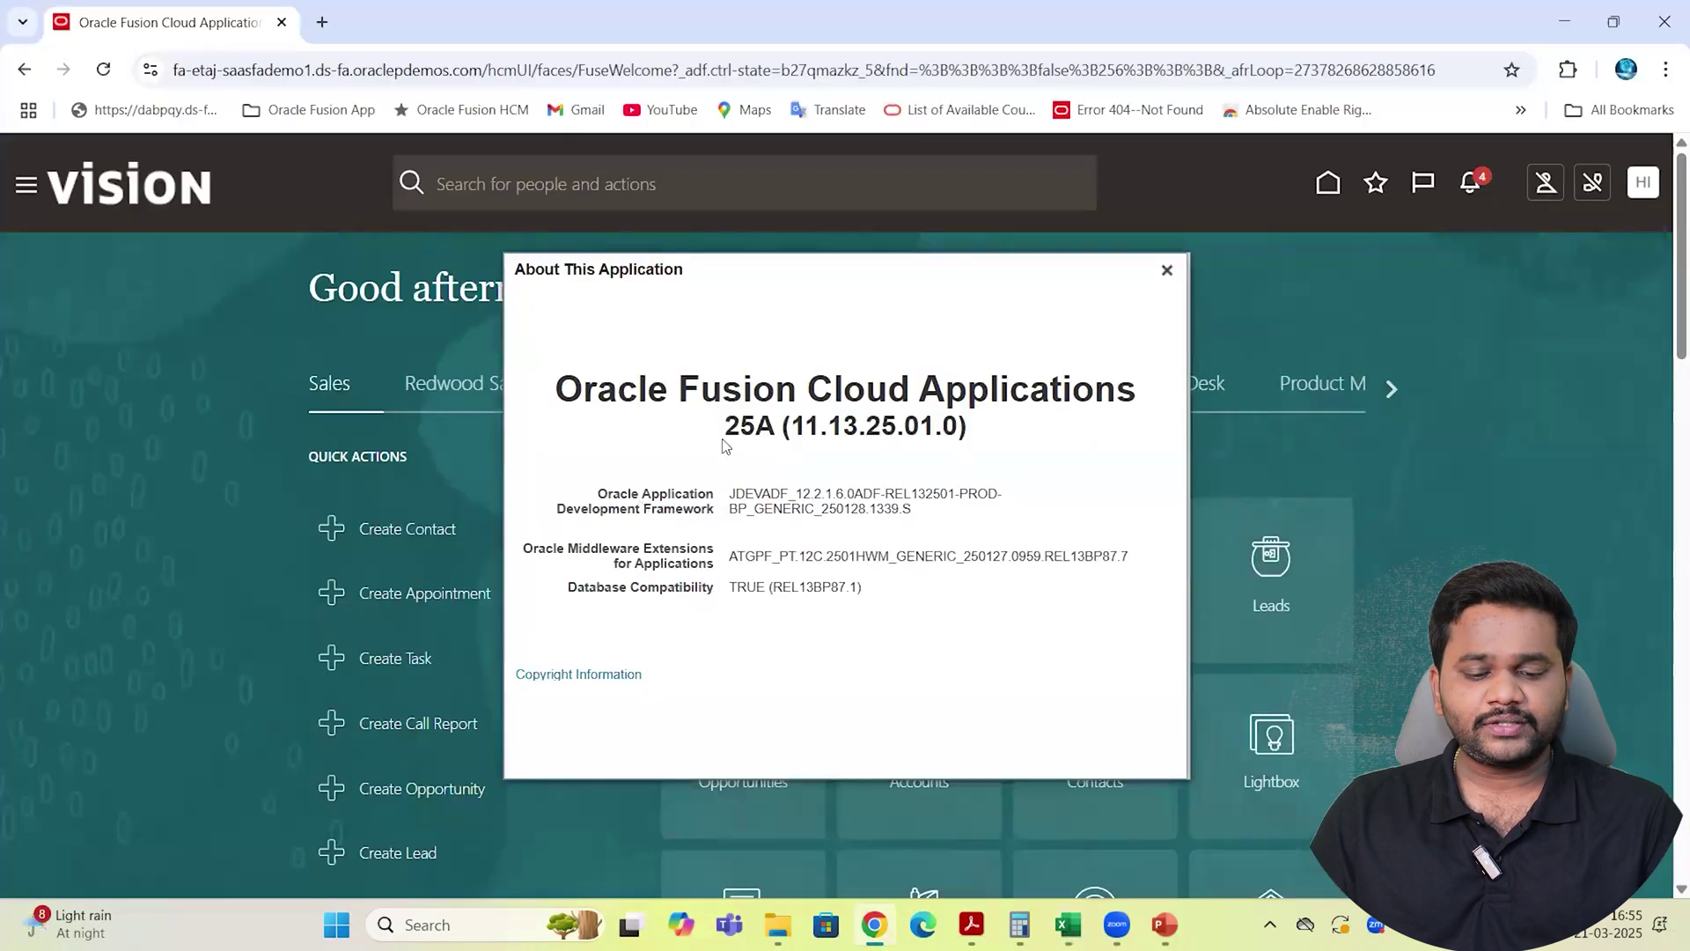
left_click_drag(726, 428, 1007, 442)
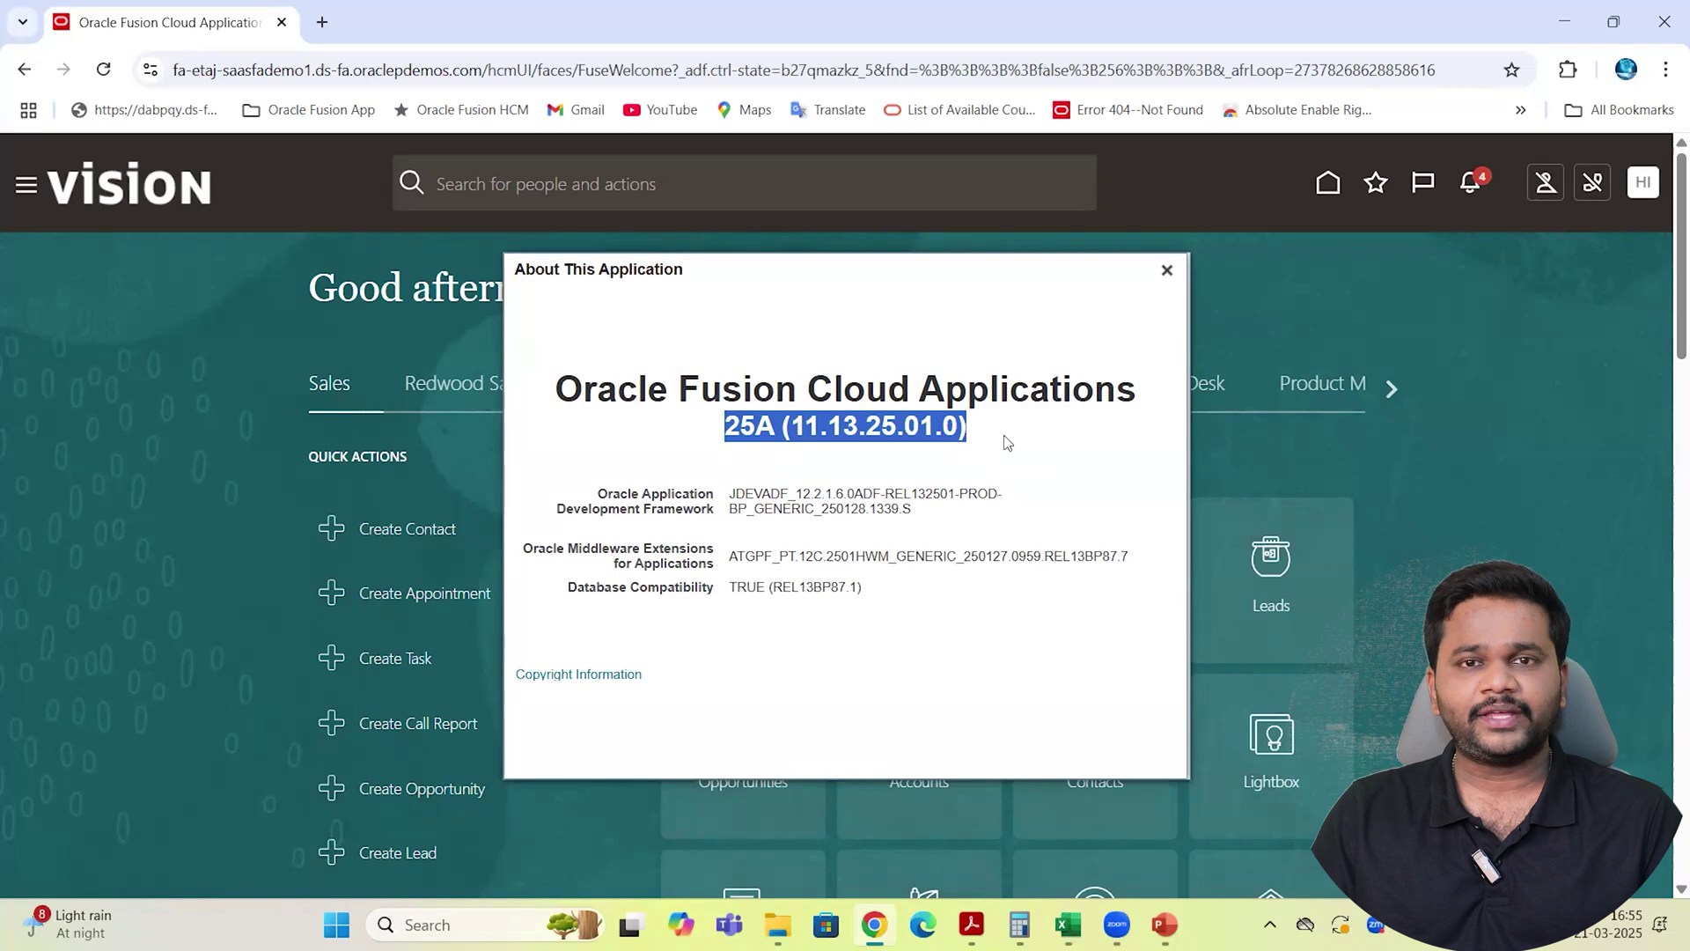
key("alt+Tab")
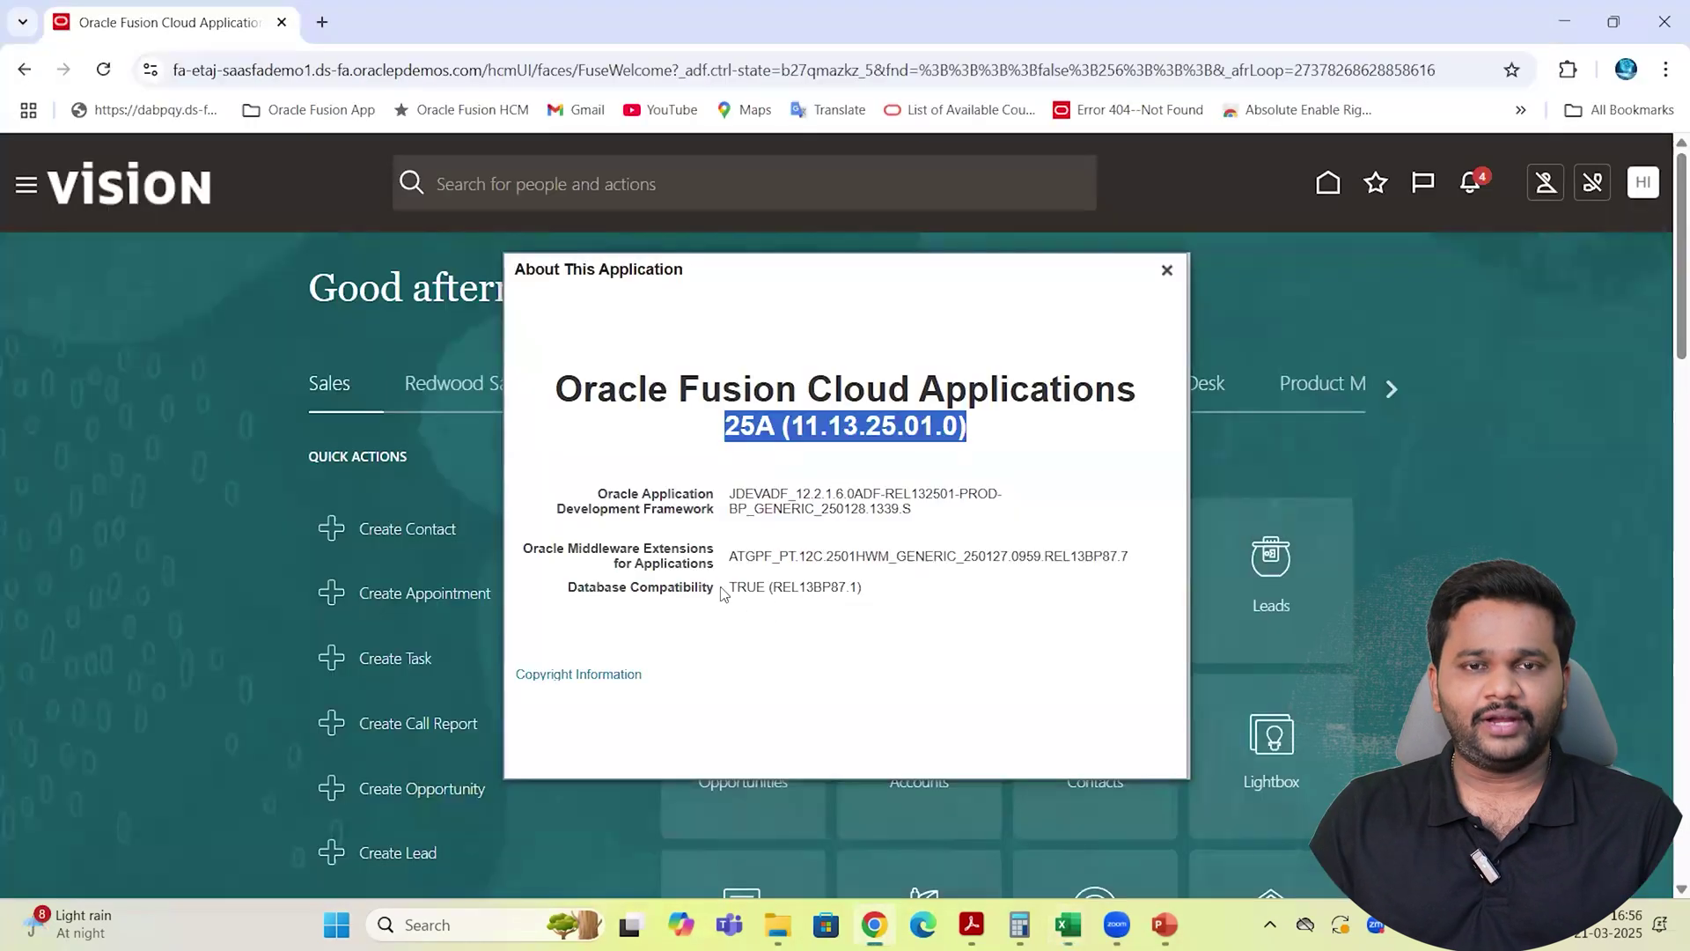
key("alt+Tab")
Point out REL13 in the framework and middleware versions, then select the 25A release string
left_click_drag(600, 493, 717, 515)
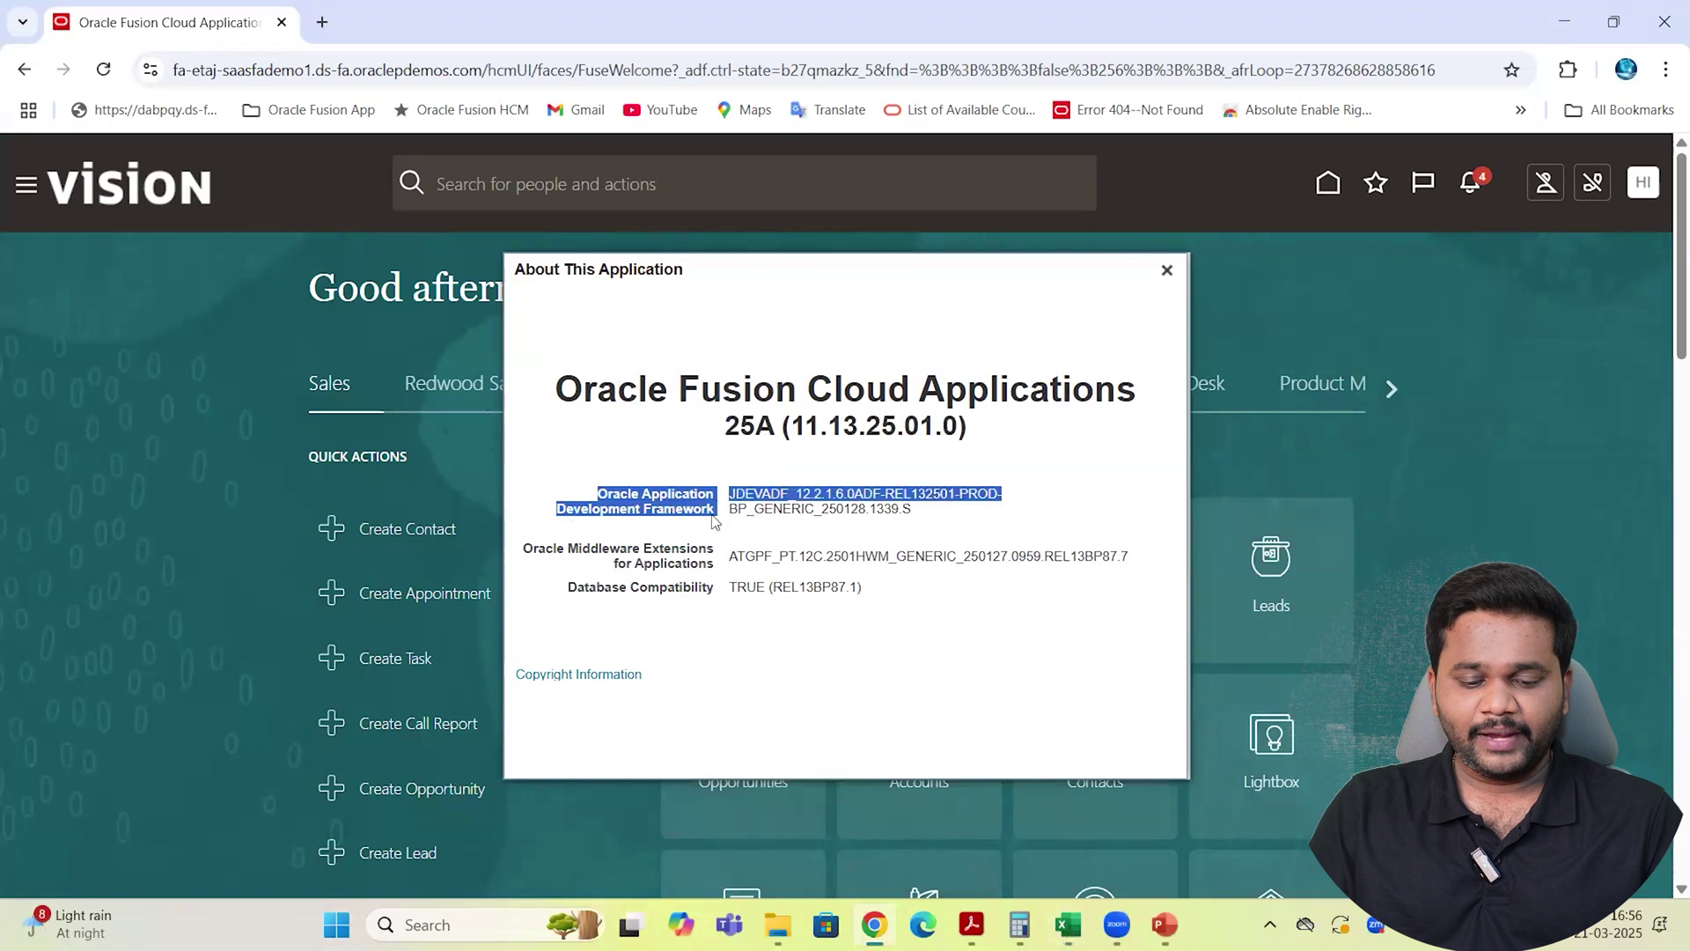
left_click(886, 495)
left_click_drag(906, 498, 929, 497)
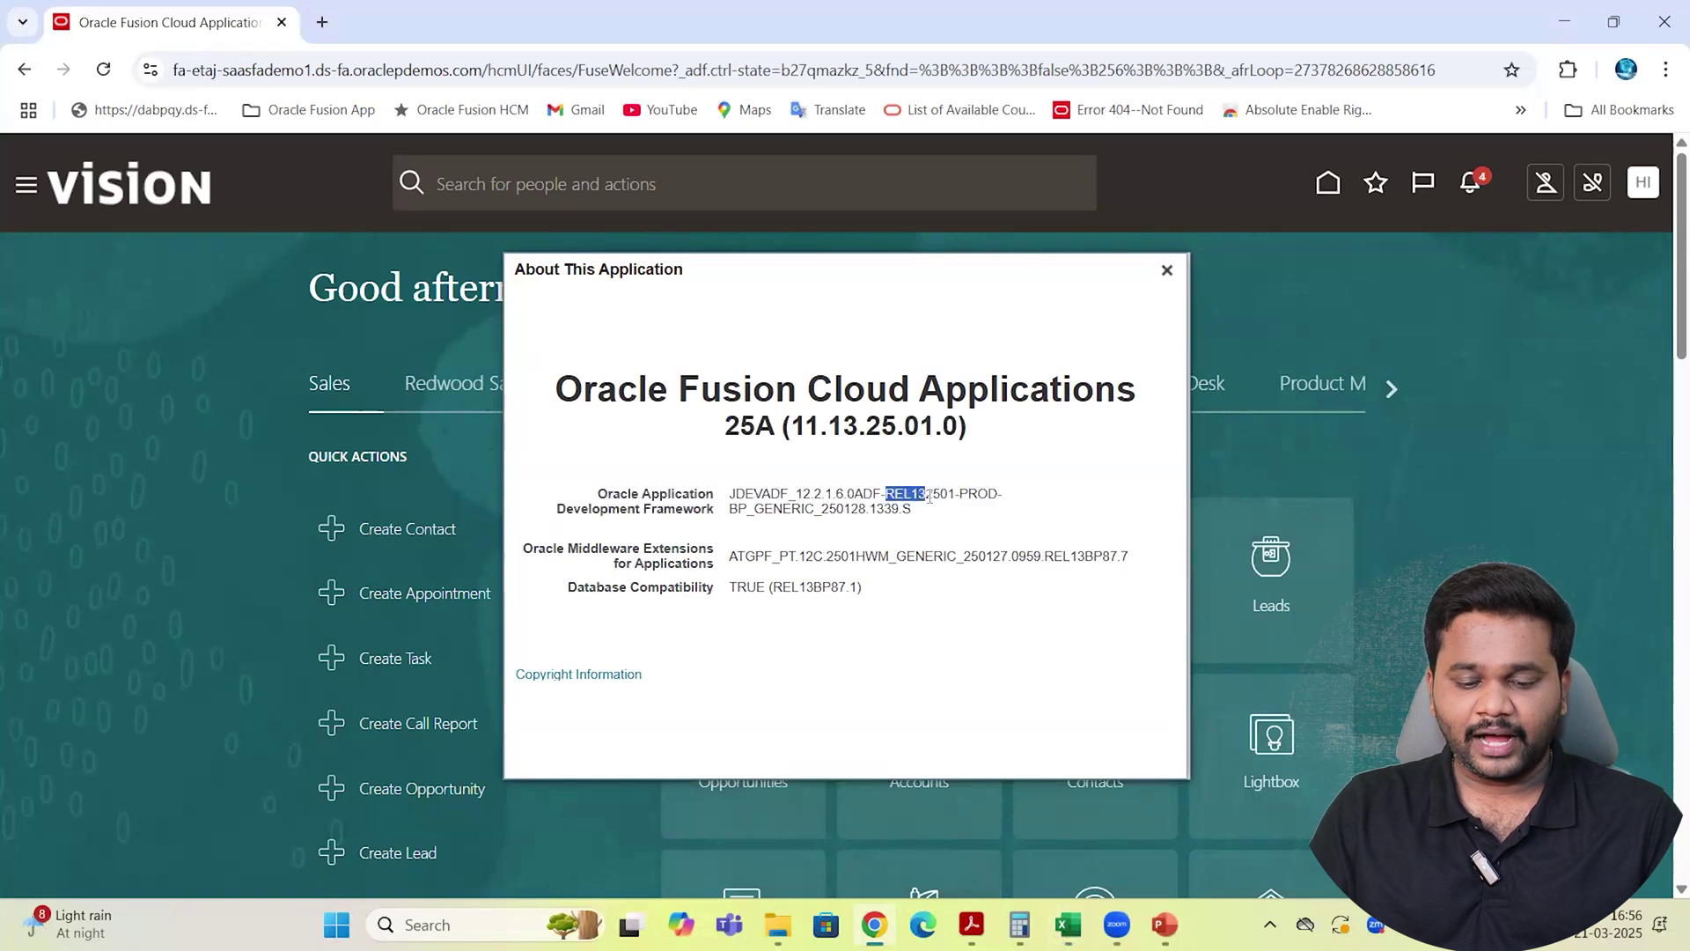
left_click(703, 550)
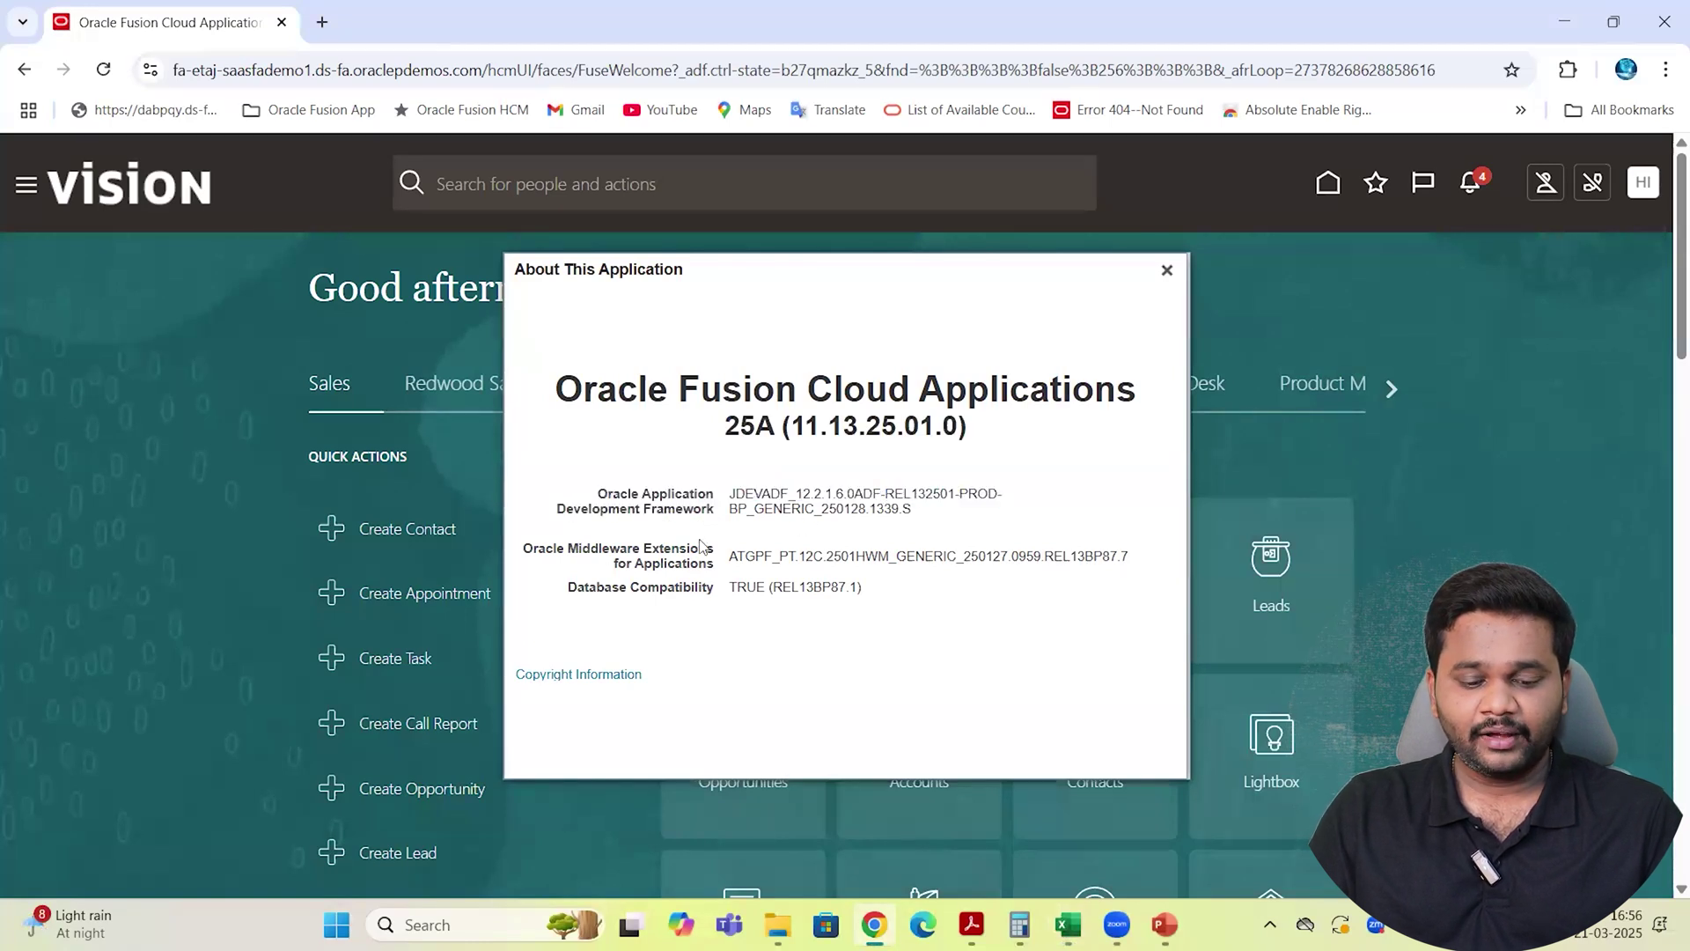
triple_click(717, 564)
left_click_drag(1041, 555, 1089, 555)
left_click_drag(584, 588, 720, 598)
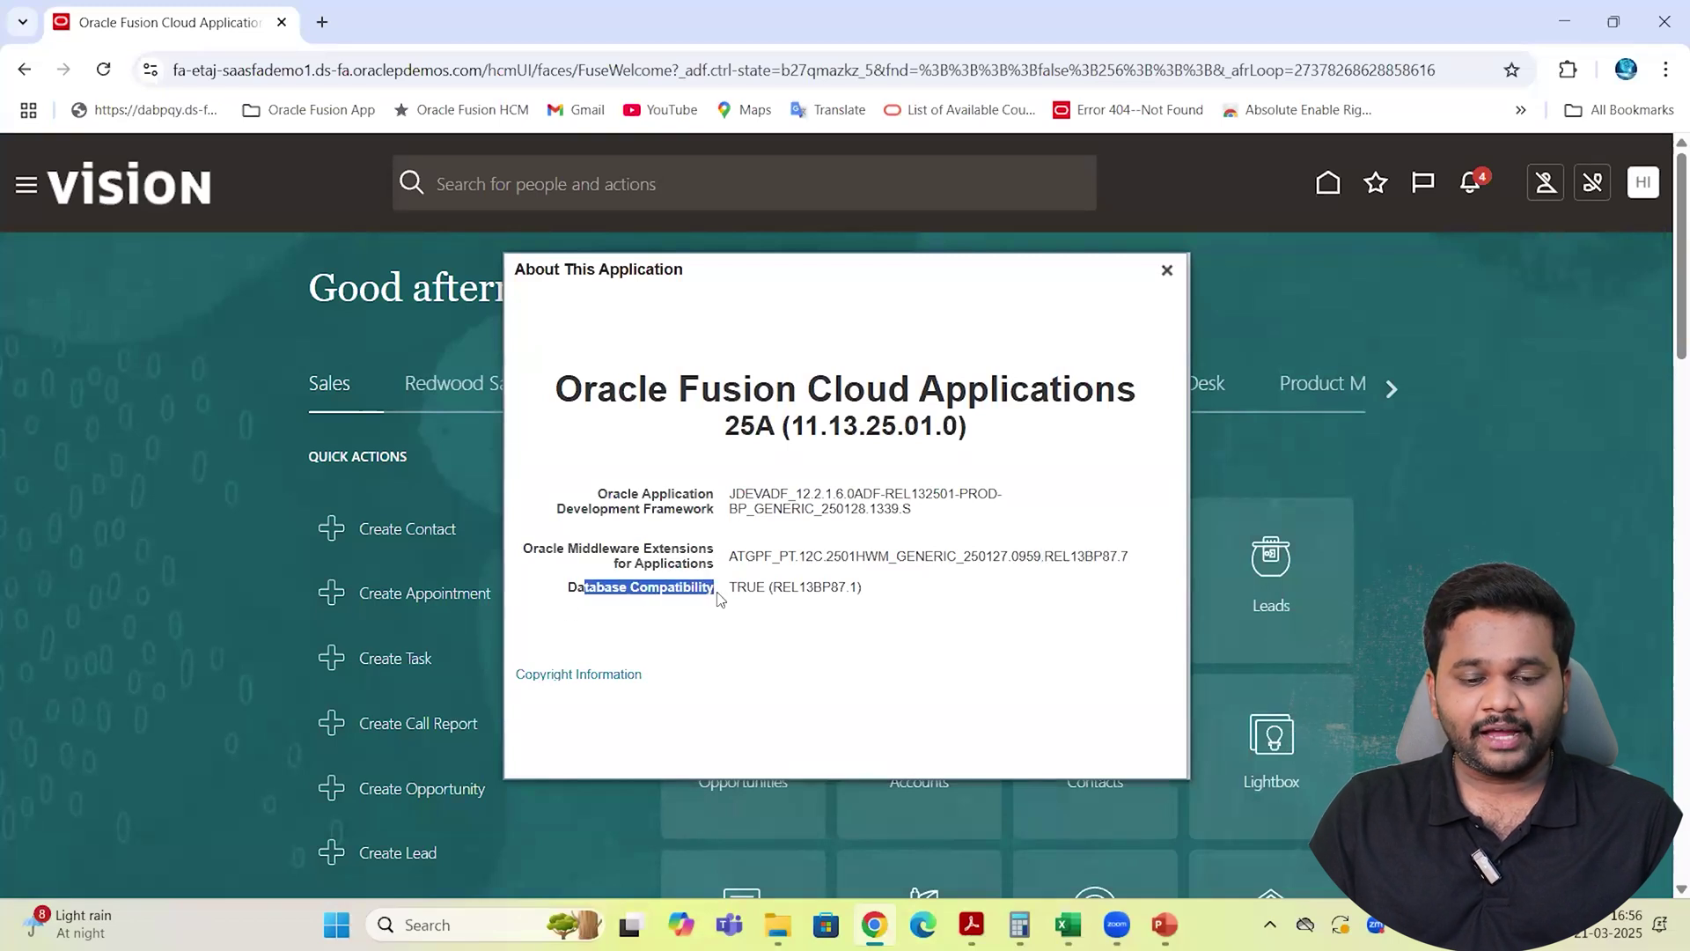
left_click(798, 588)
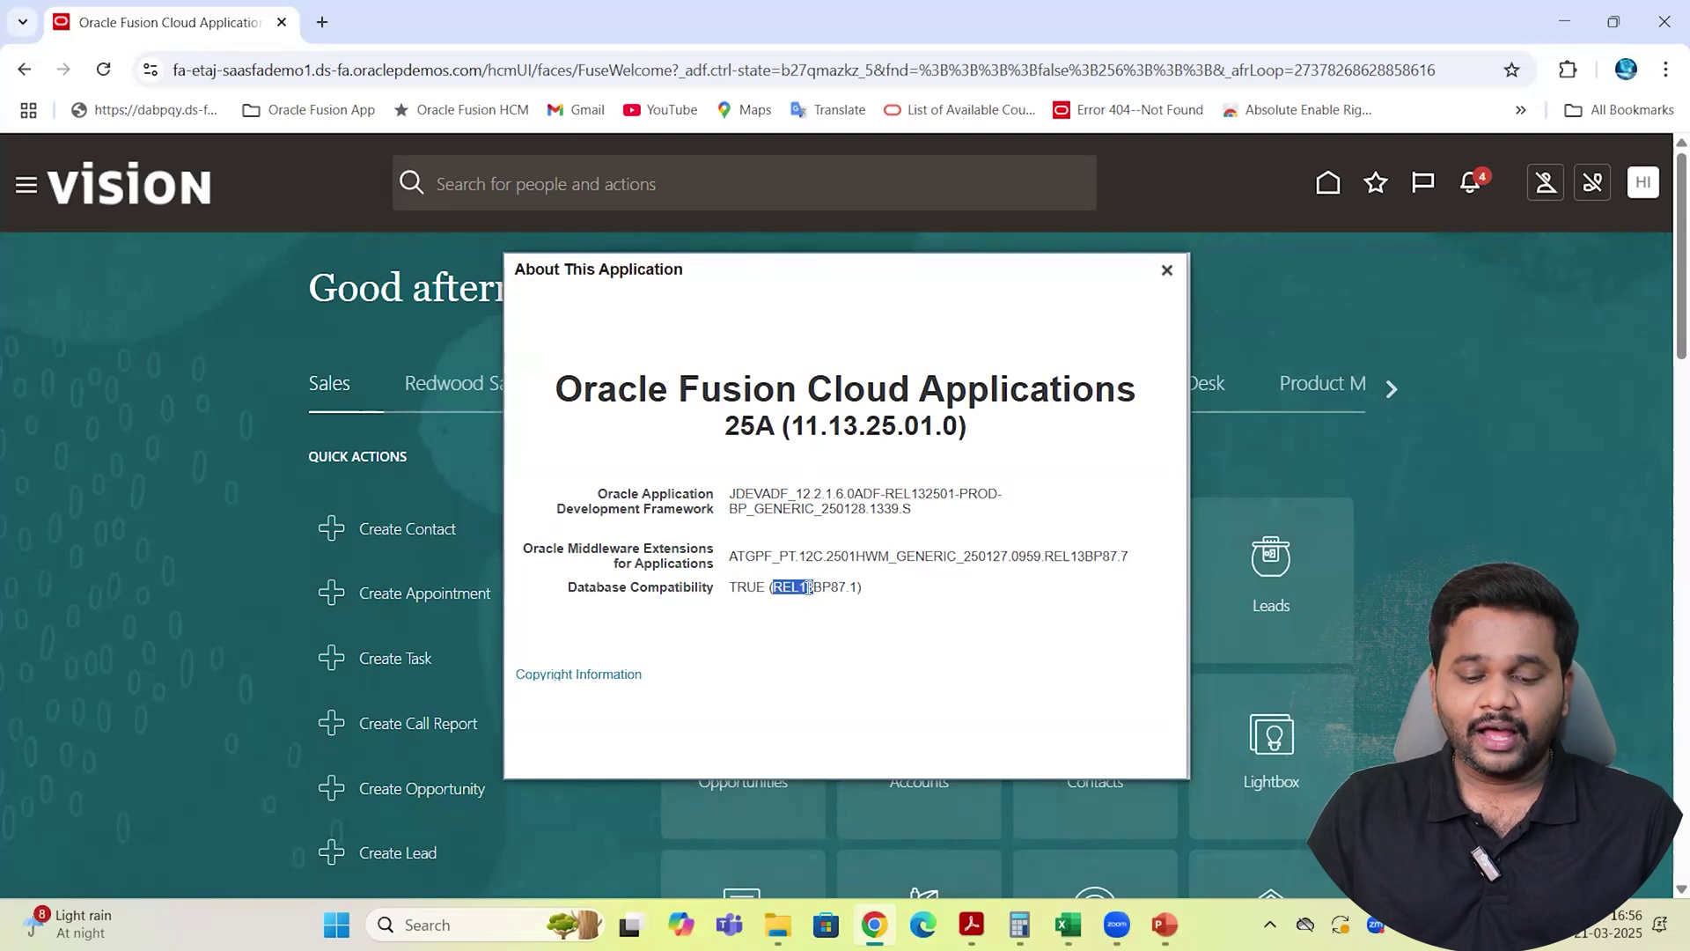
left_click_drag(727, 438, 965, 432)
key("ctrl+c")
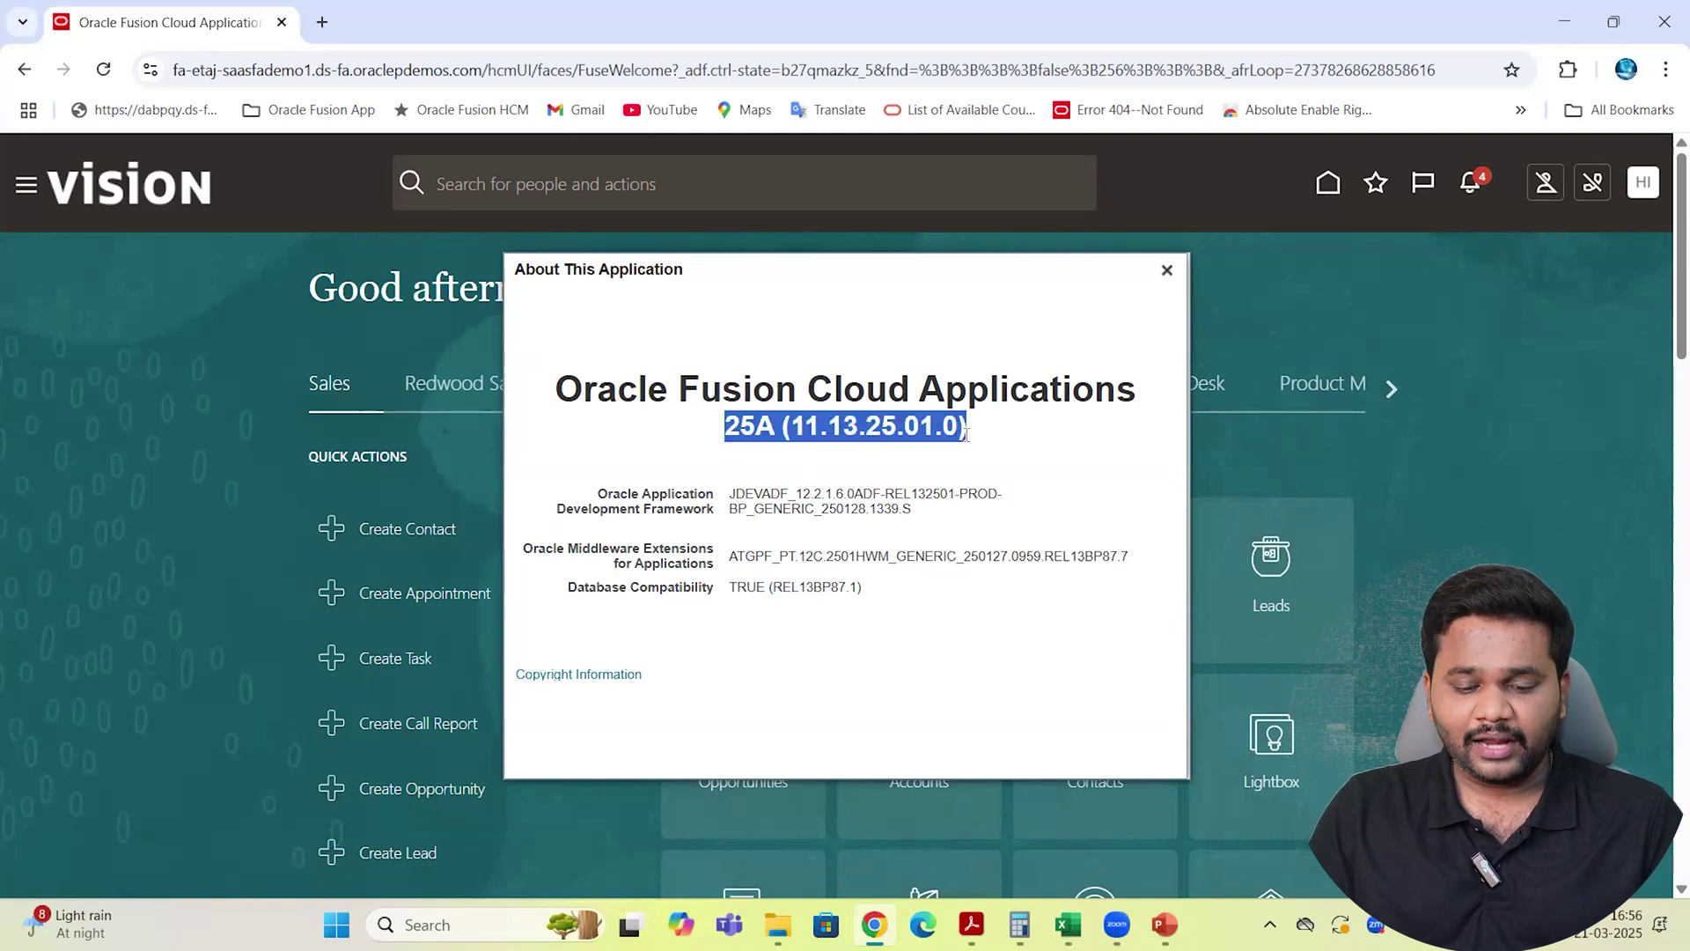
Paste the version string 25A (11.13.25.01.0) into cell G16
key("alt+Tab")
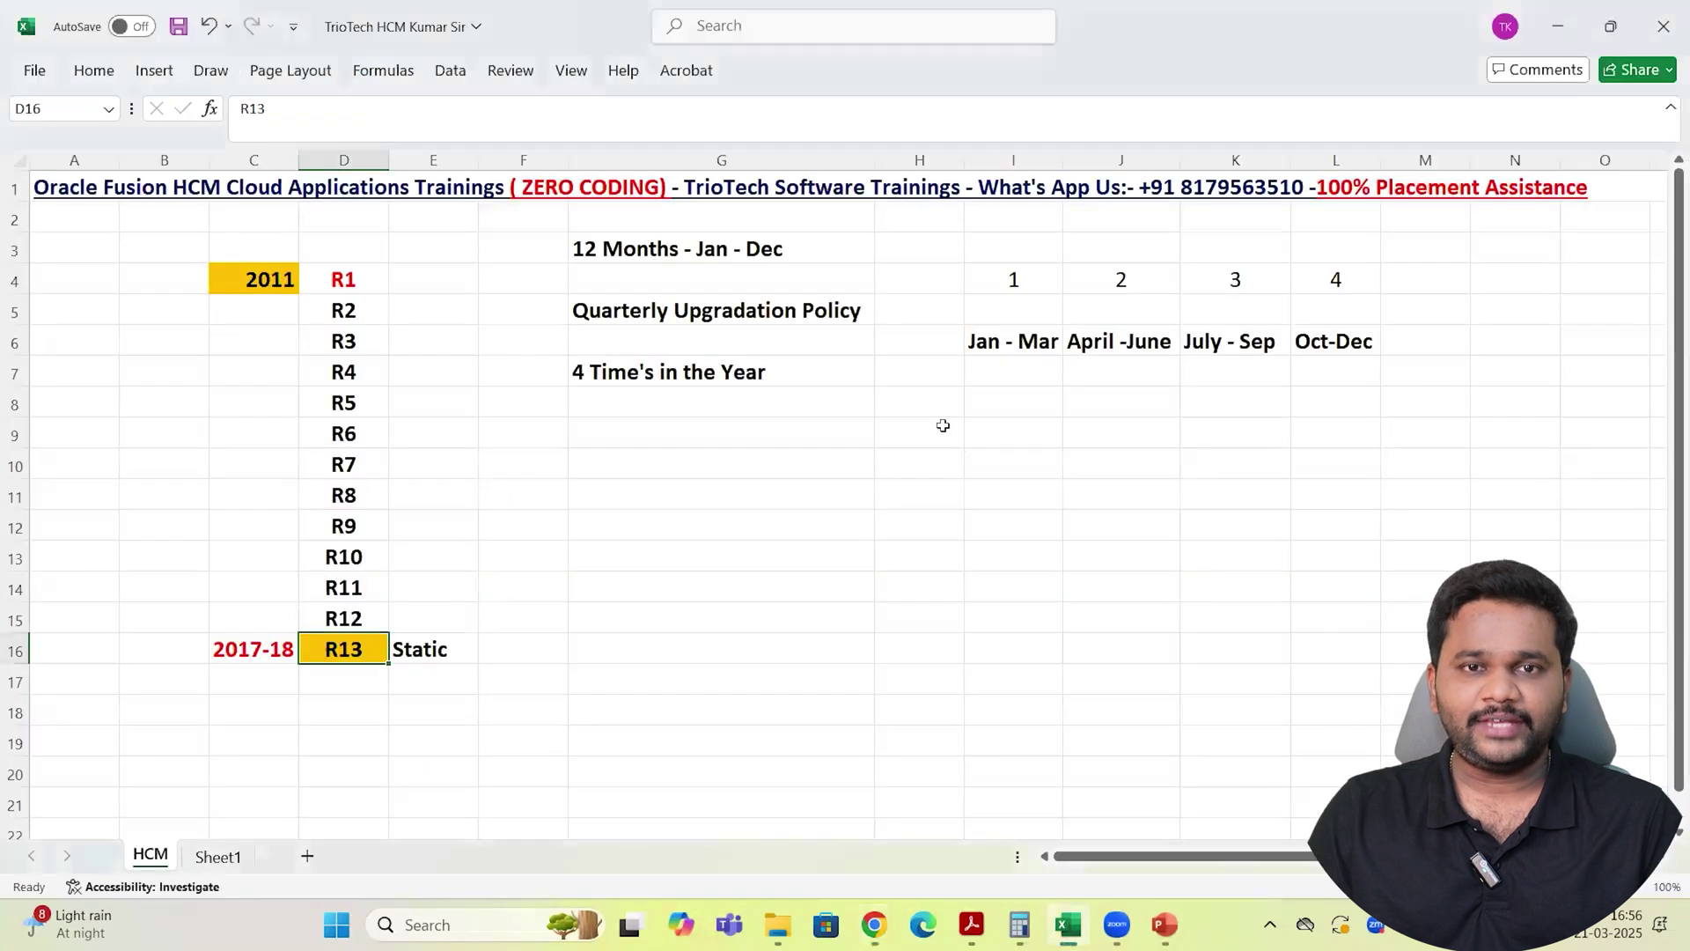
left_click(693, 643)
key("ctrl+v")
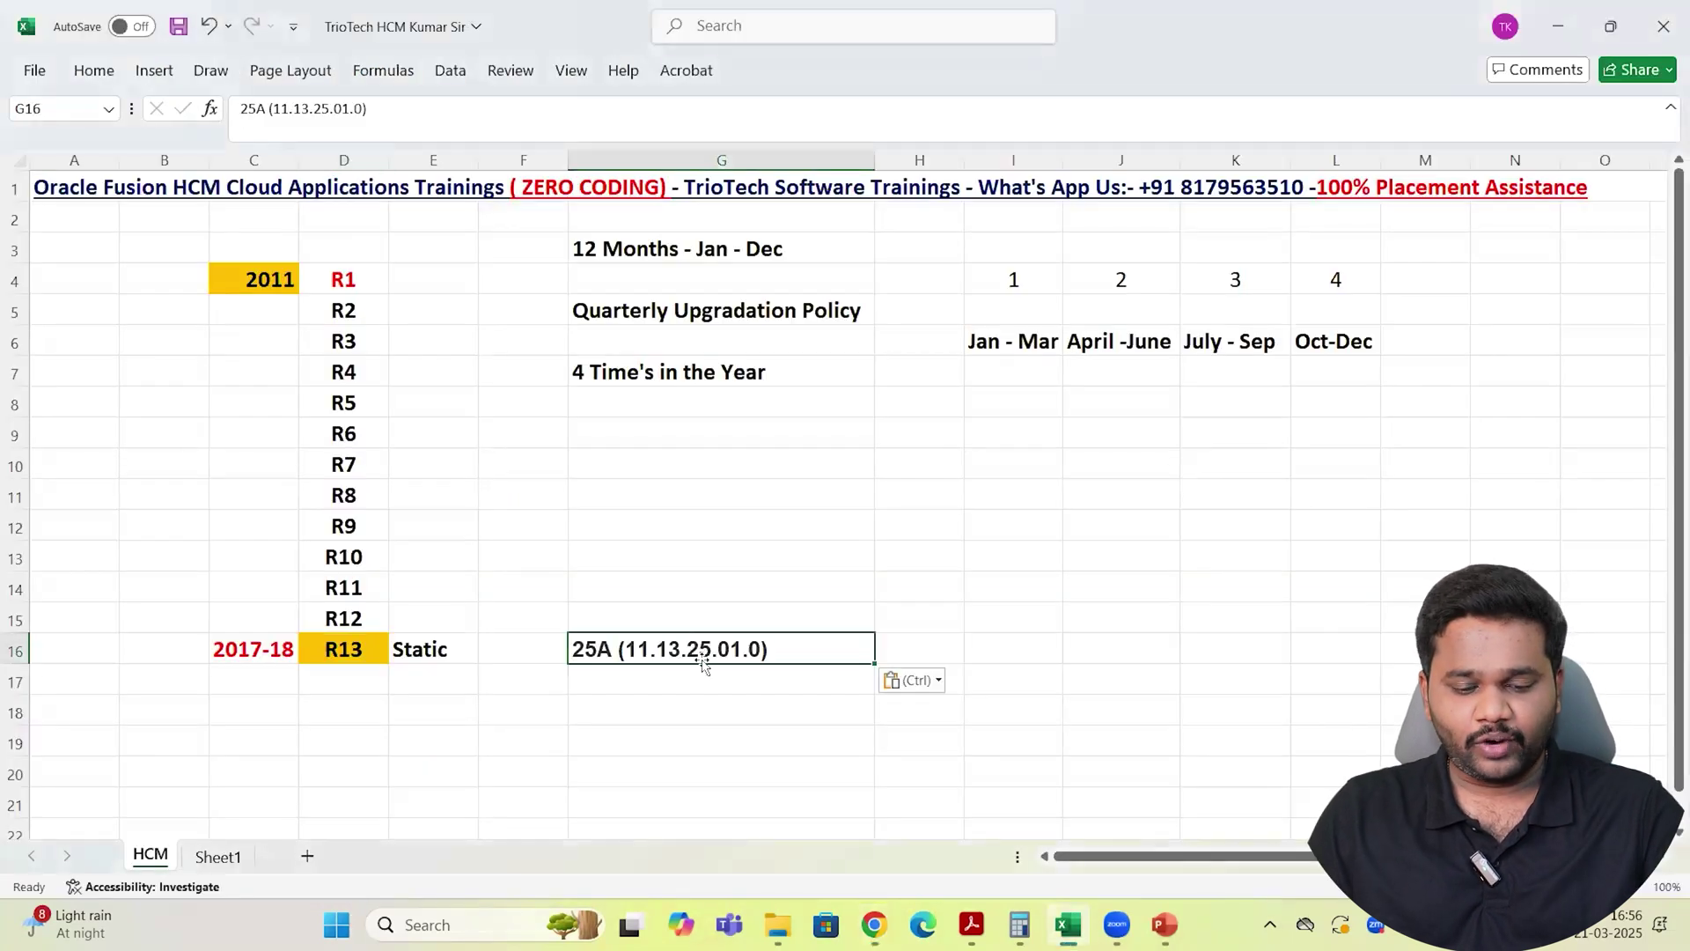
Copy the gold R13 label from D16 into F16 and save the workbook
left_click(346, 655)
key("ctrl+c")
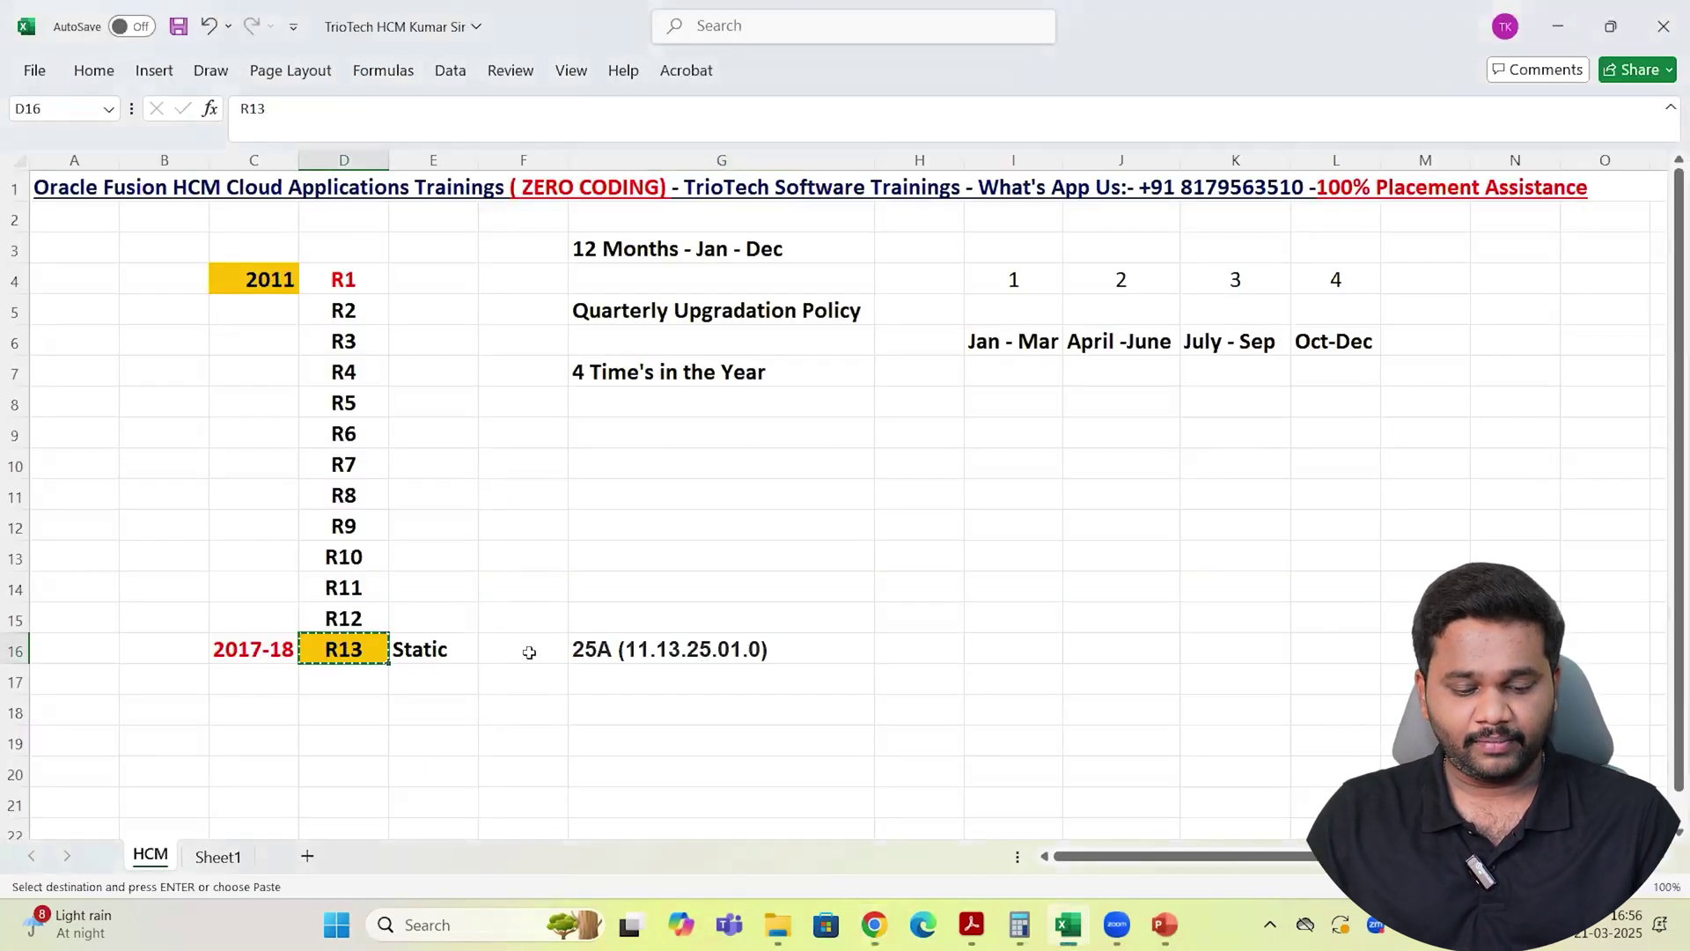
left_click(525, 651)
key("ctrl+v")
key("ctrl+s")
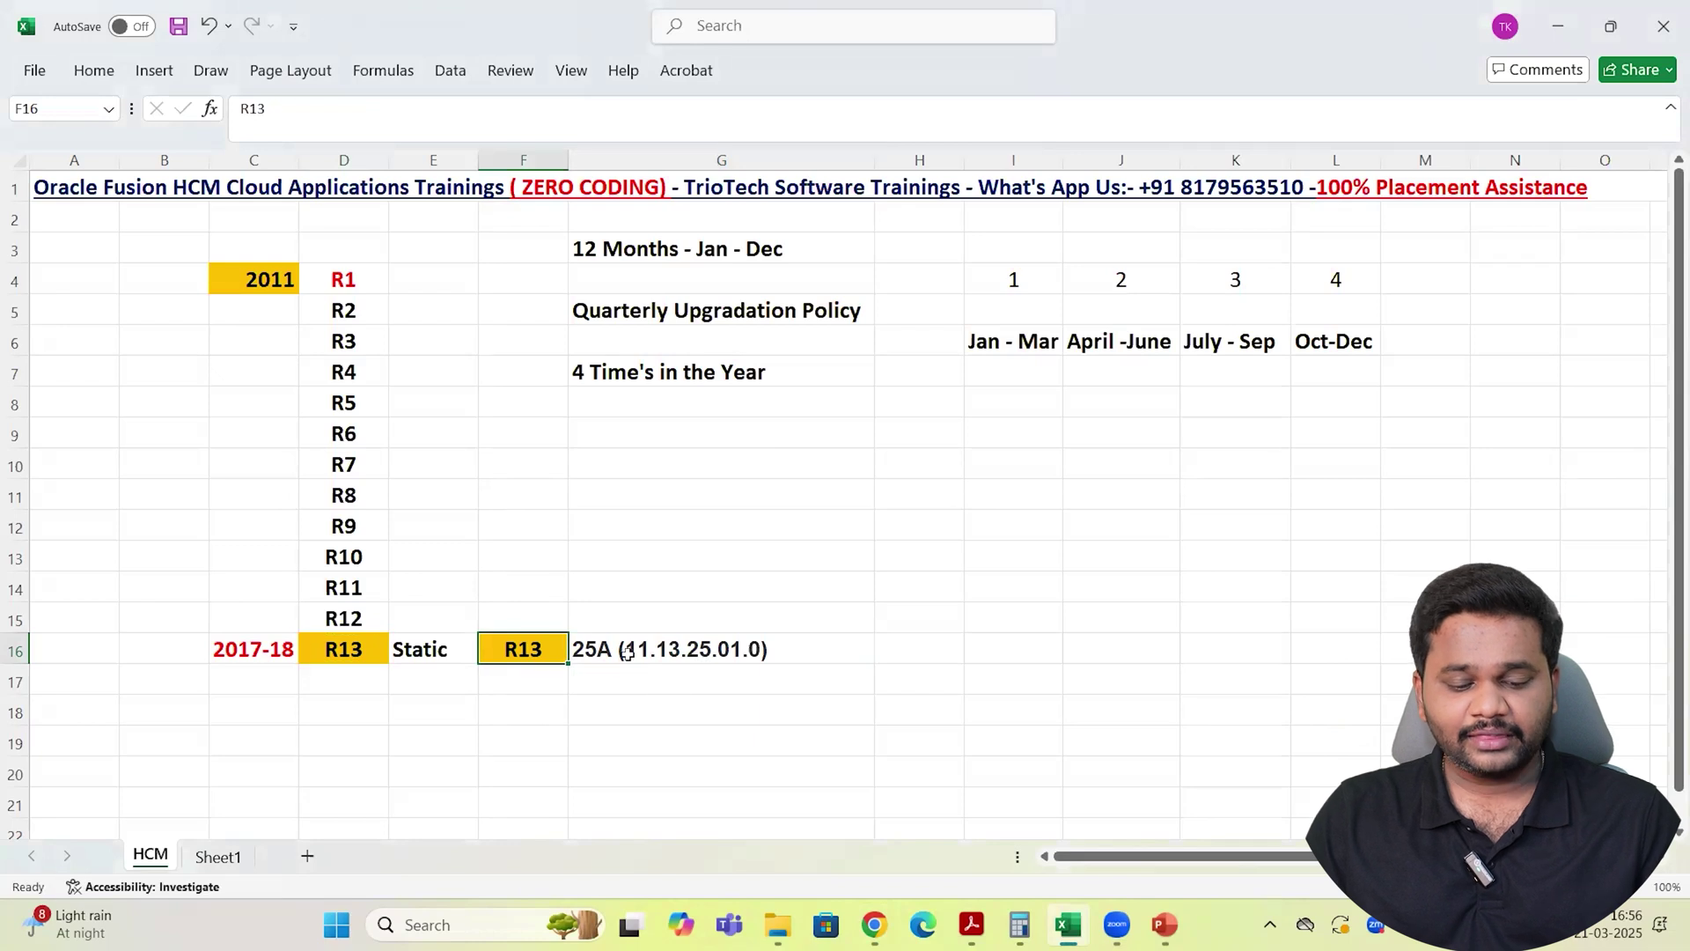
Select the R13 and version cells, then start editing the version string in G16
left_click(692, 649)
left_click_drag(533, 647, 638, 649)
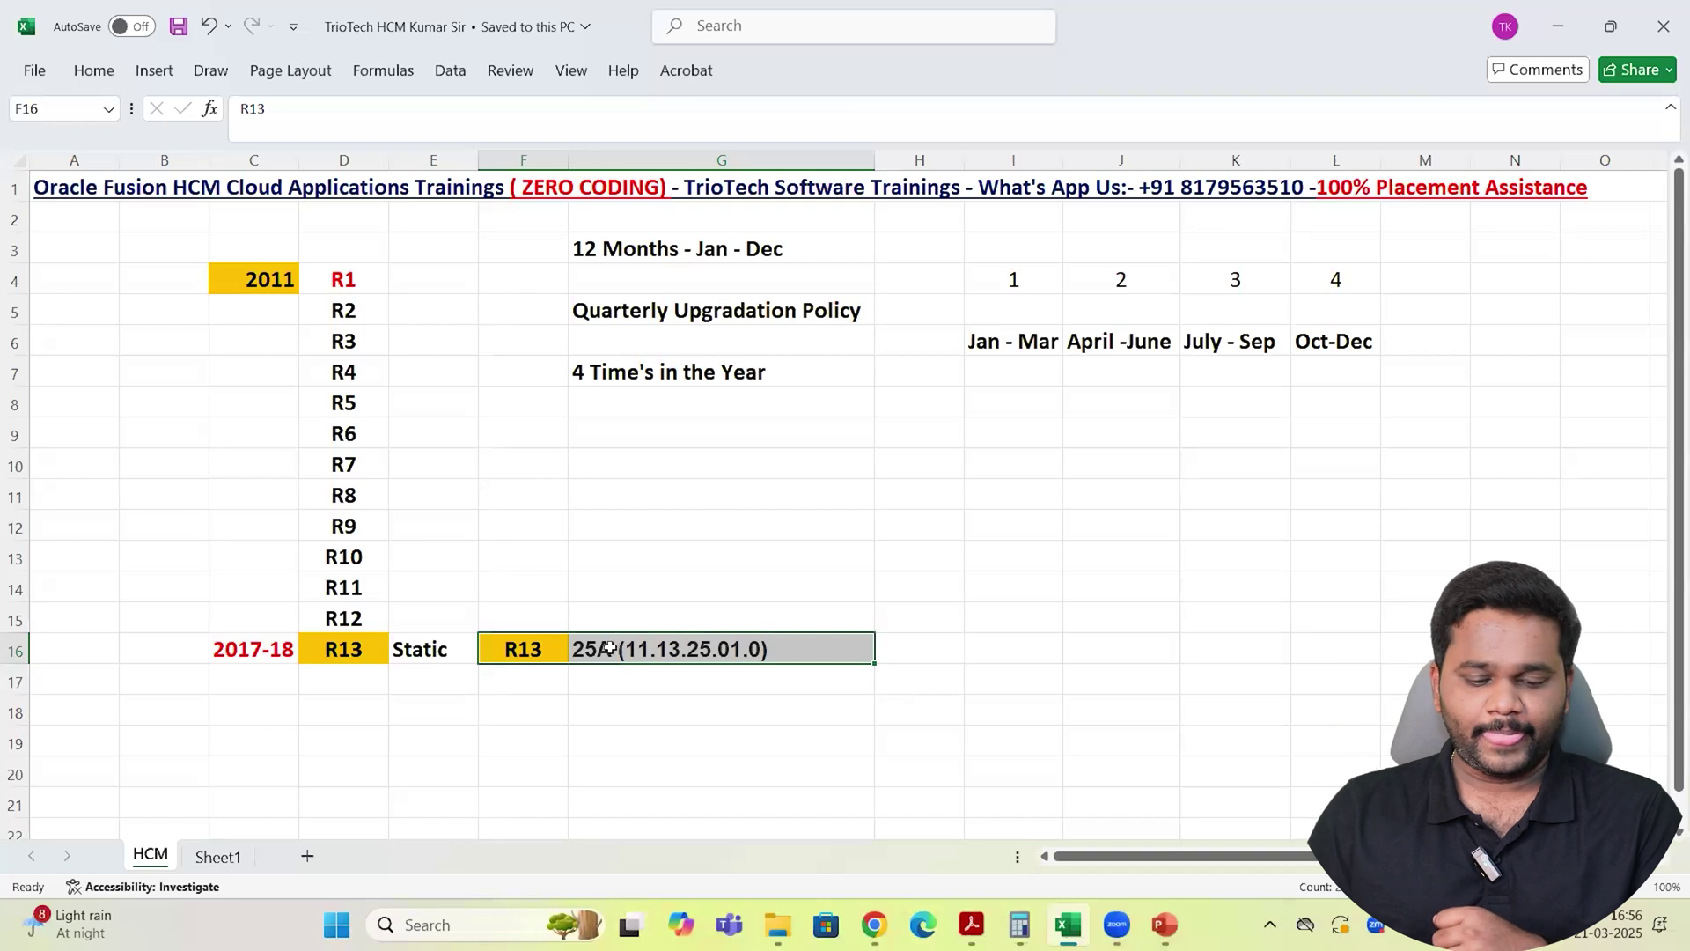
double_click(607, 649)
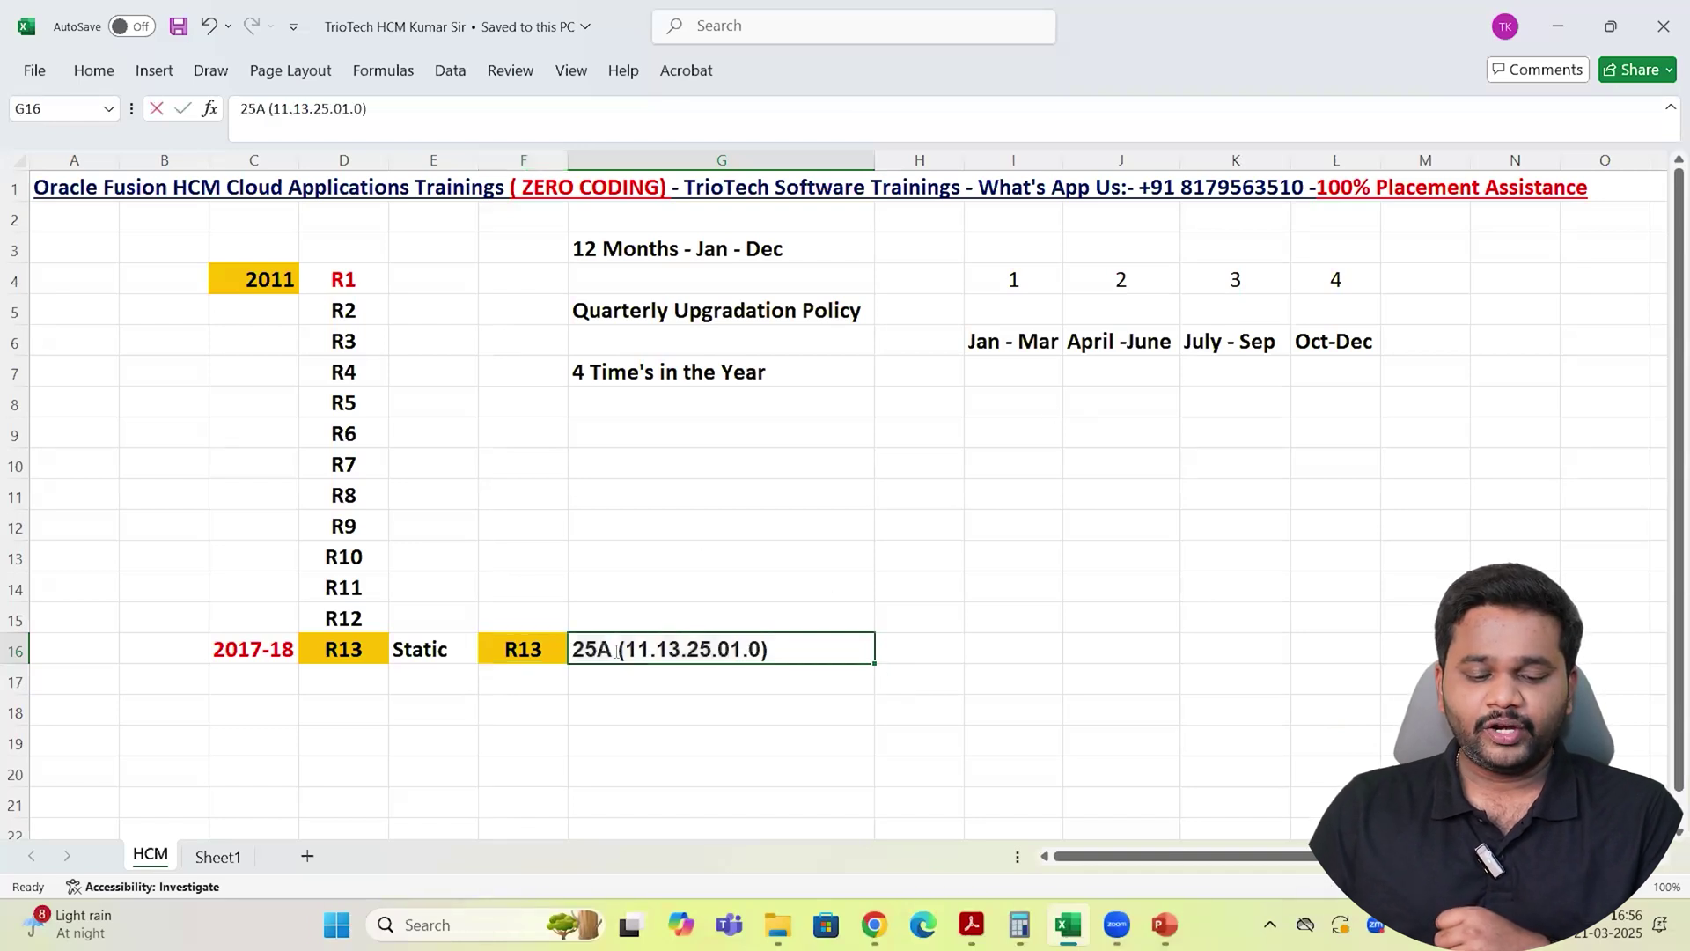
Type the quarter letters A, B, C and D into I8:L8 under the month headings
left_click_drag(619, 649, 574, 649)
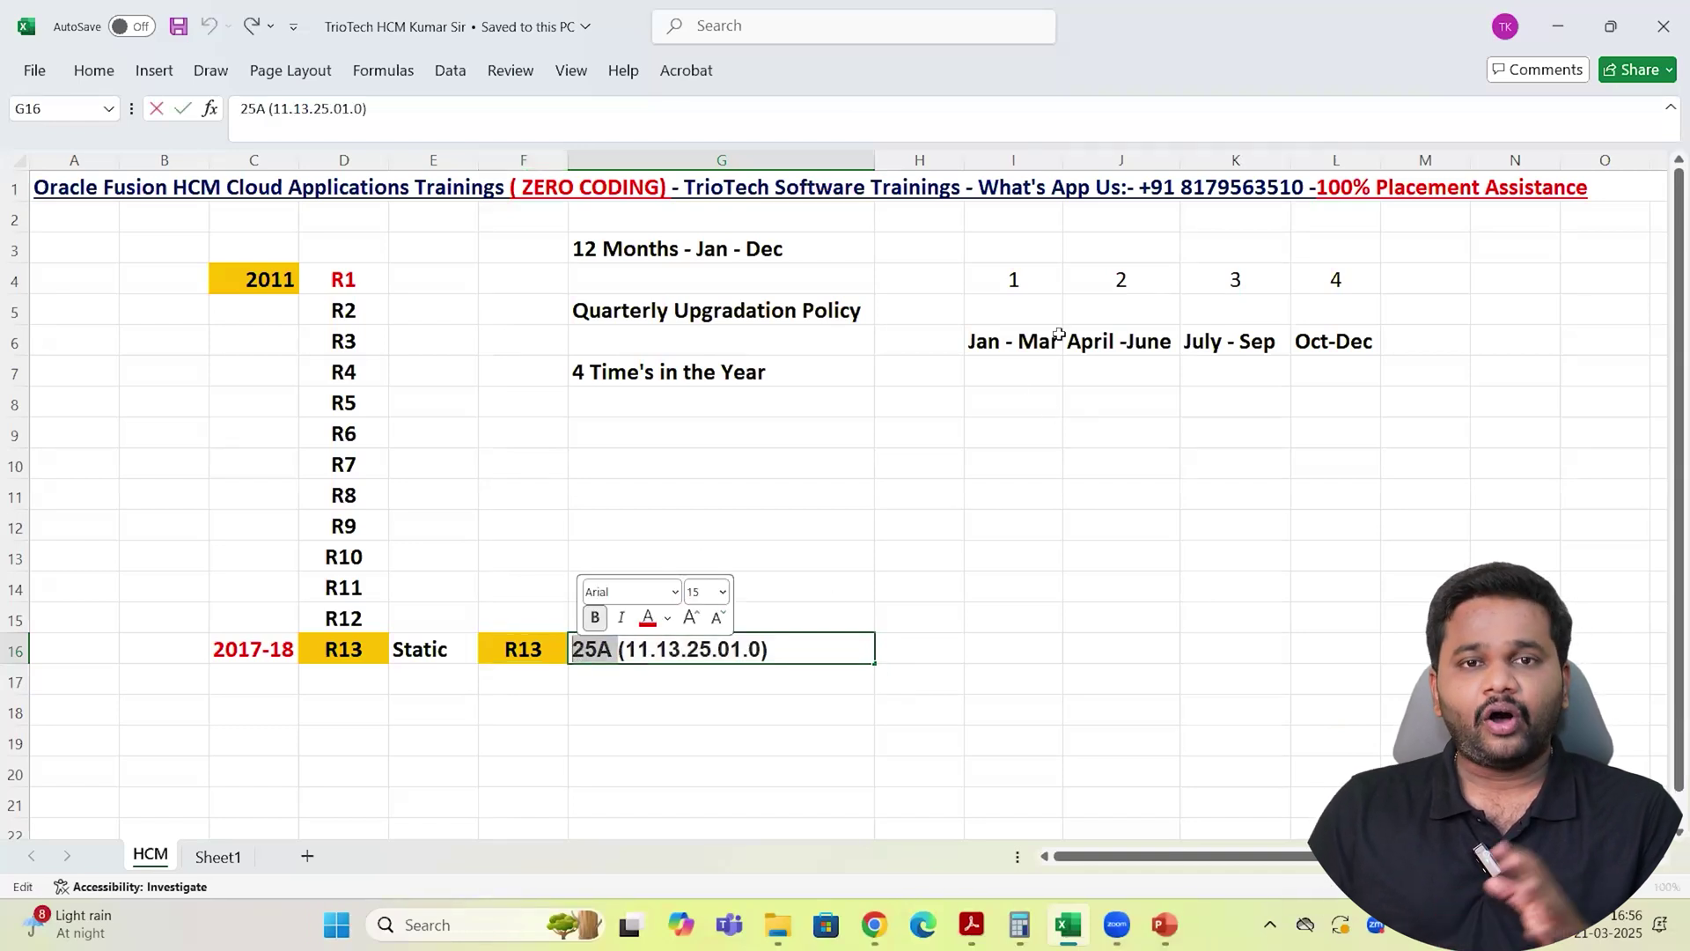
left_click(1019, 345)
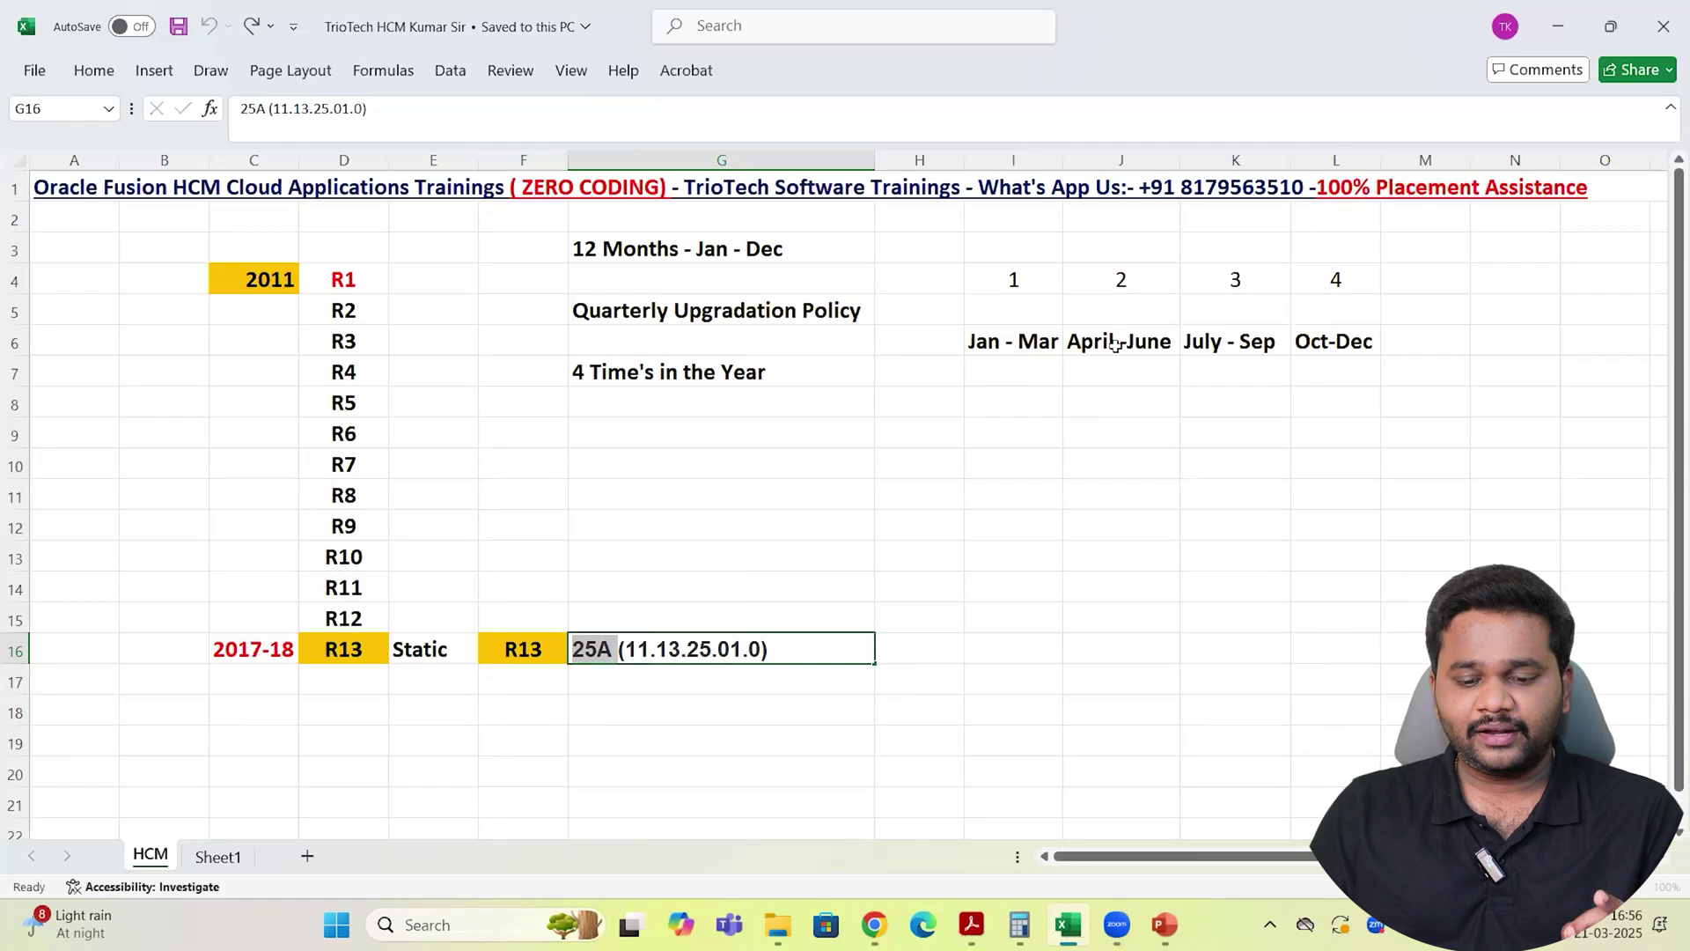
left_click(1123, 343)
left_click(1233, 343)
left_click(1353, 348)
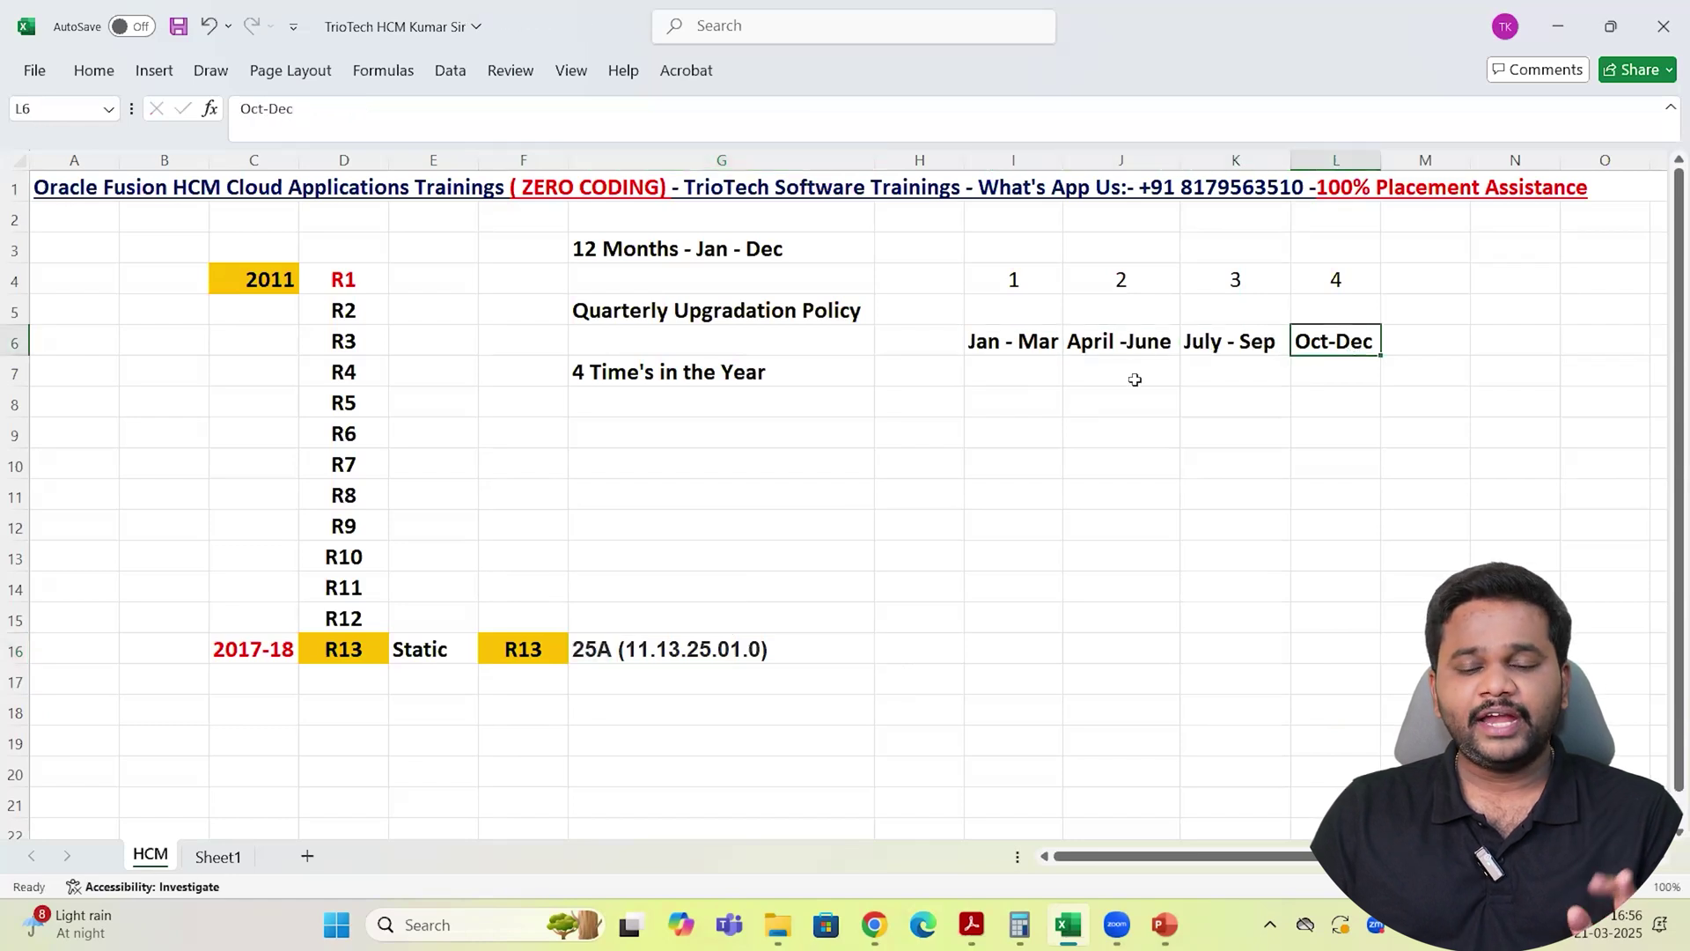
left_click(1036, 396)
type("A")
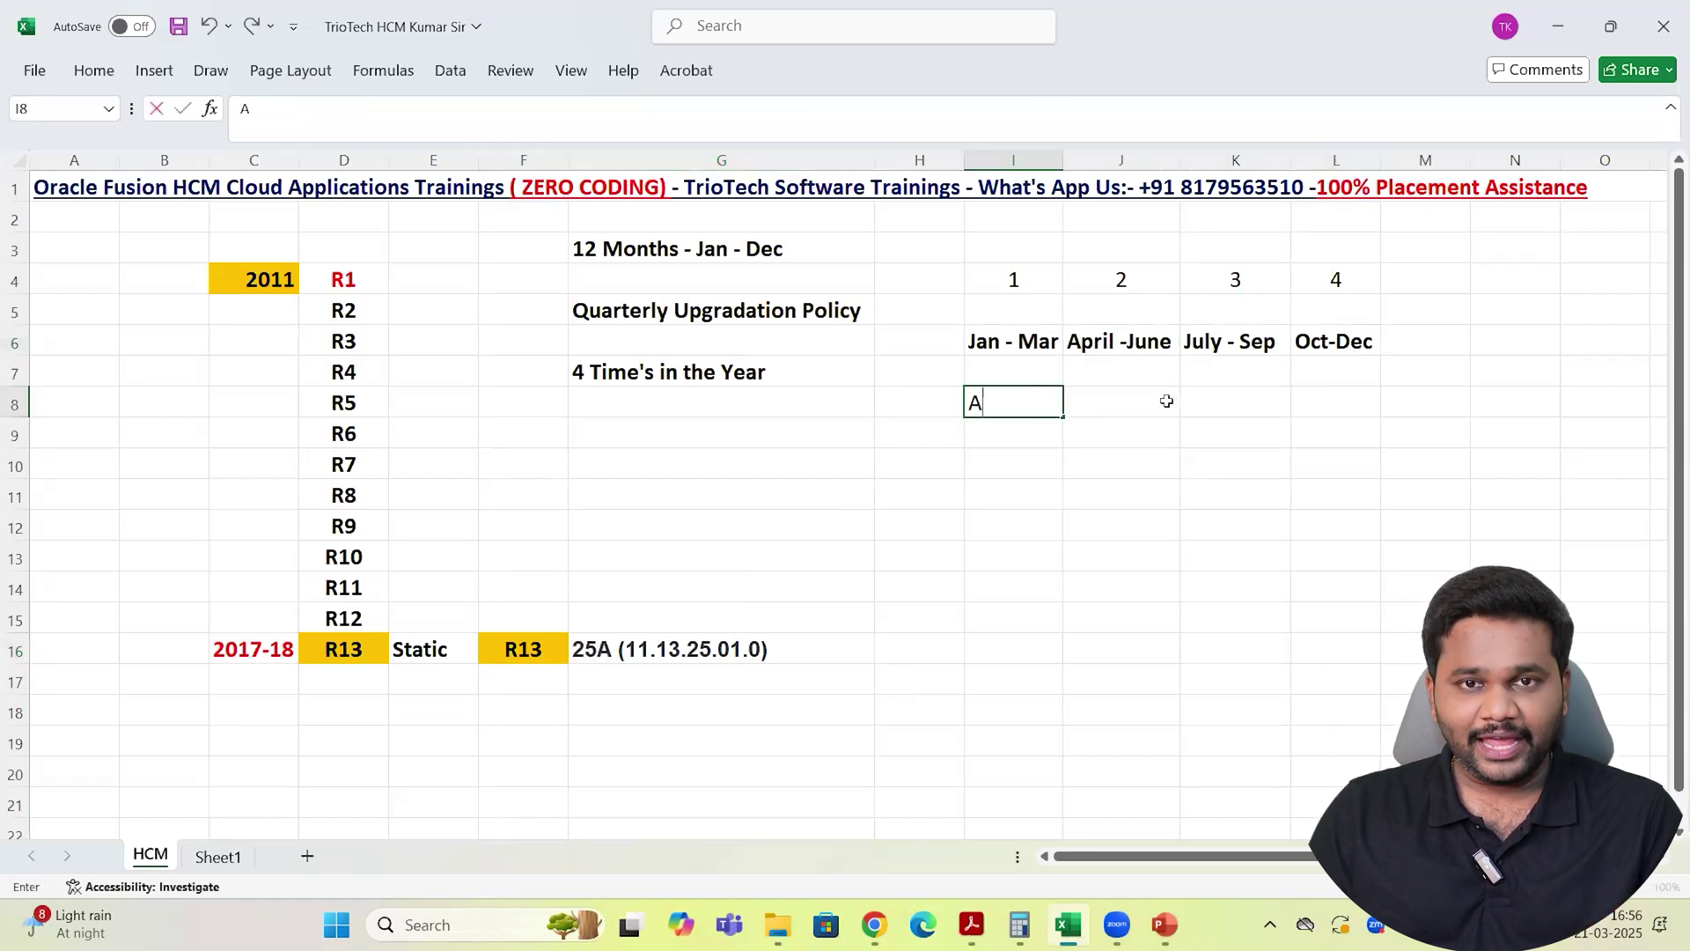
left_click(1166, 400)
type("B")
left_click(1250, 406)
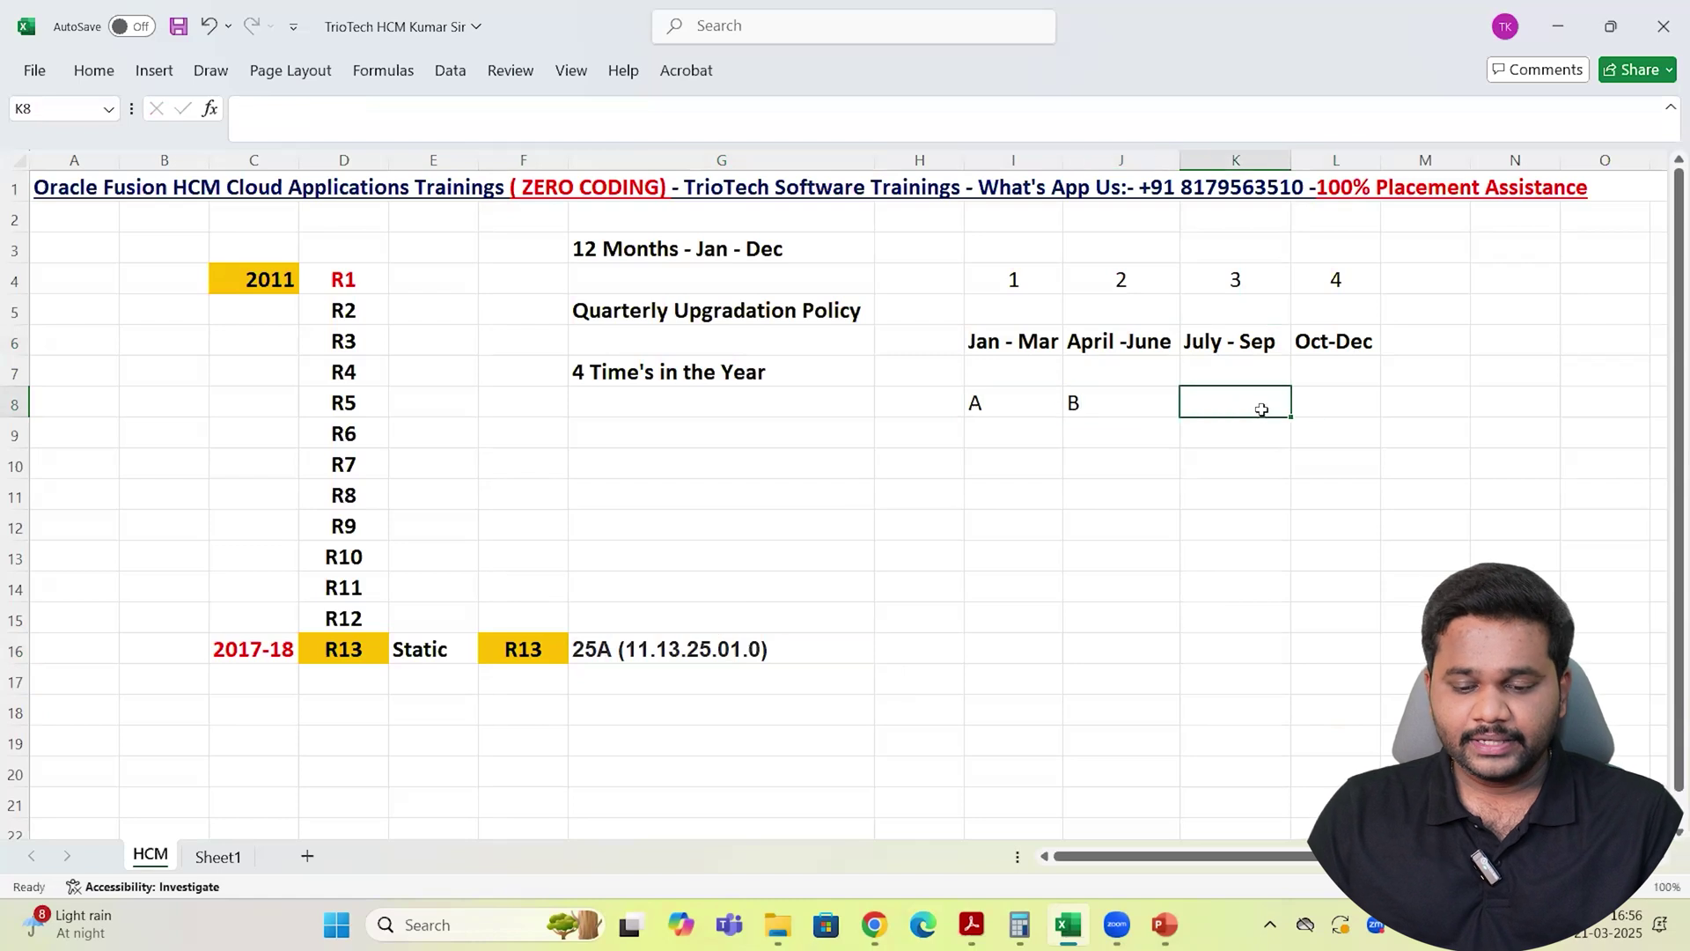
type("C")
left_click(1321, 402)
type("D")
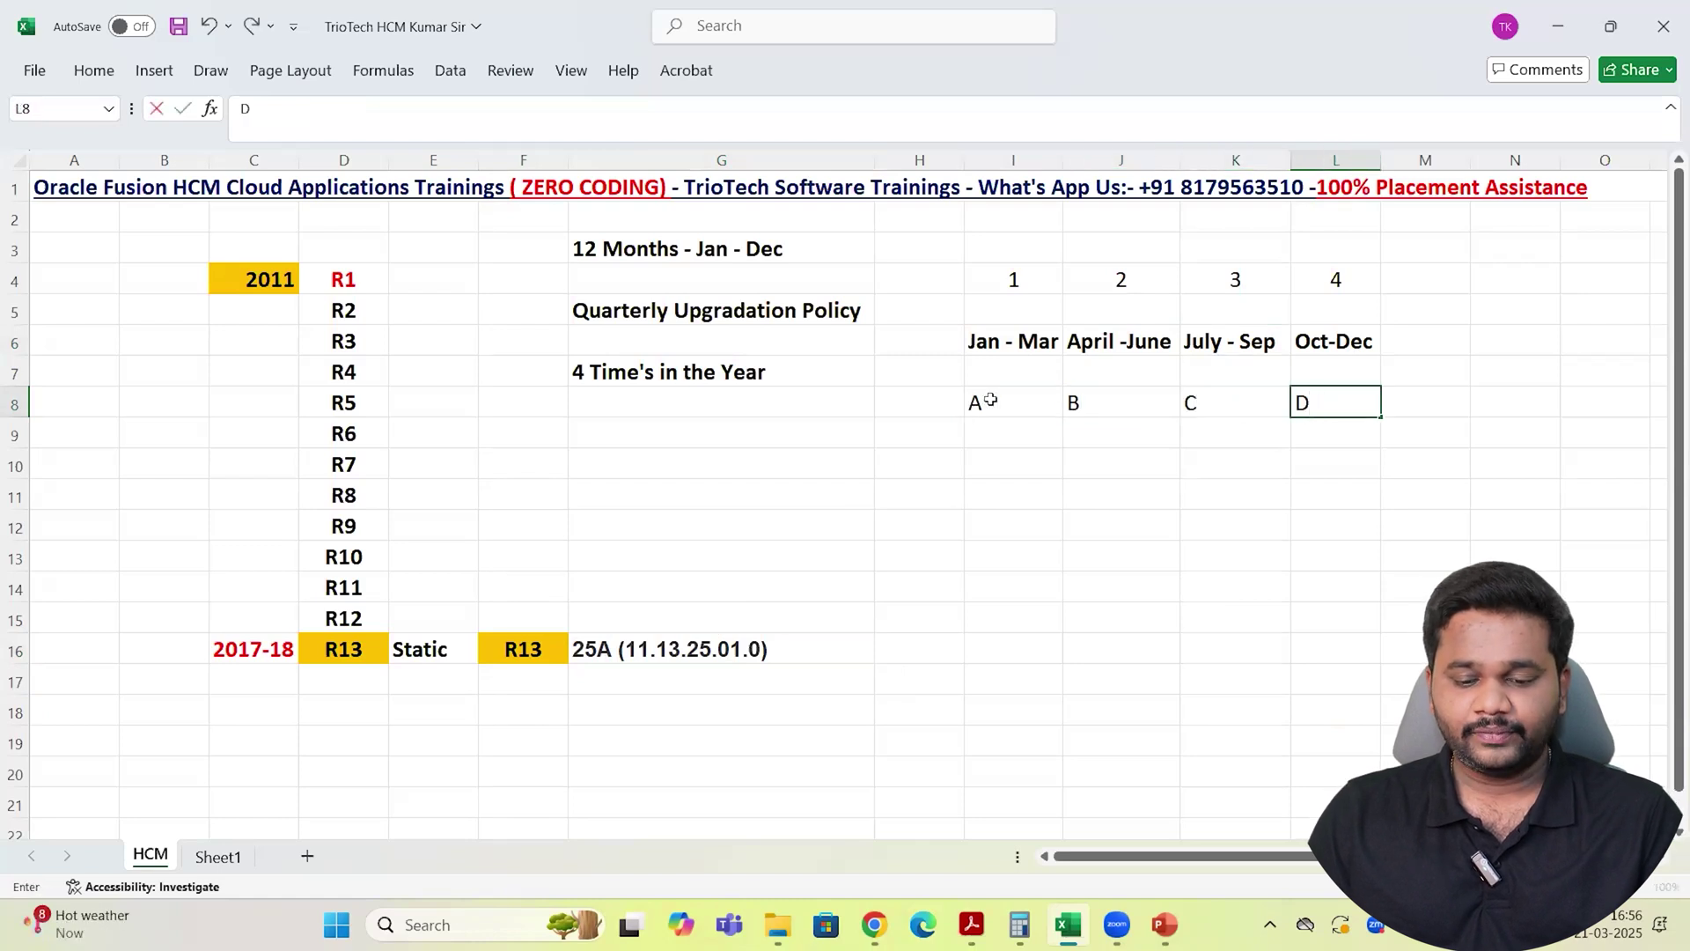
Make the quarter letters in I8:L8 centred and bold
left_click_drag(986, 402, 1334, 402)
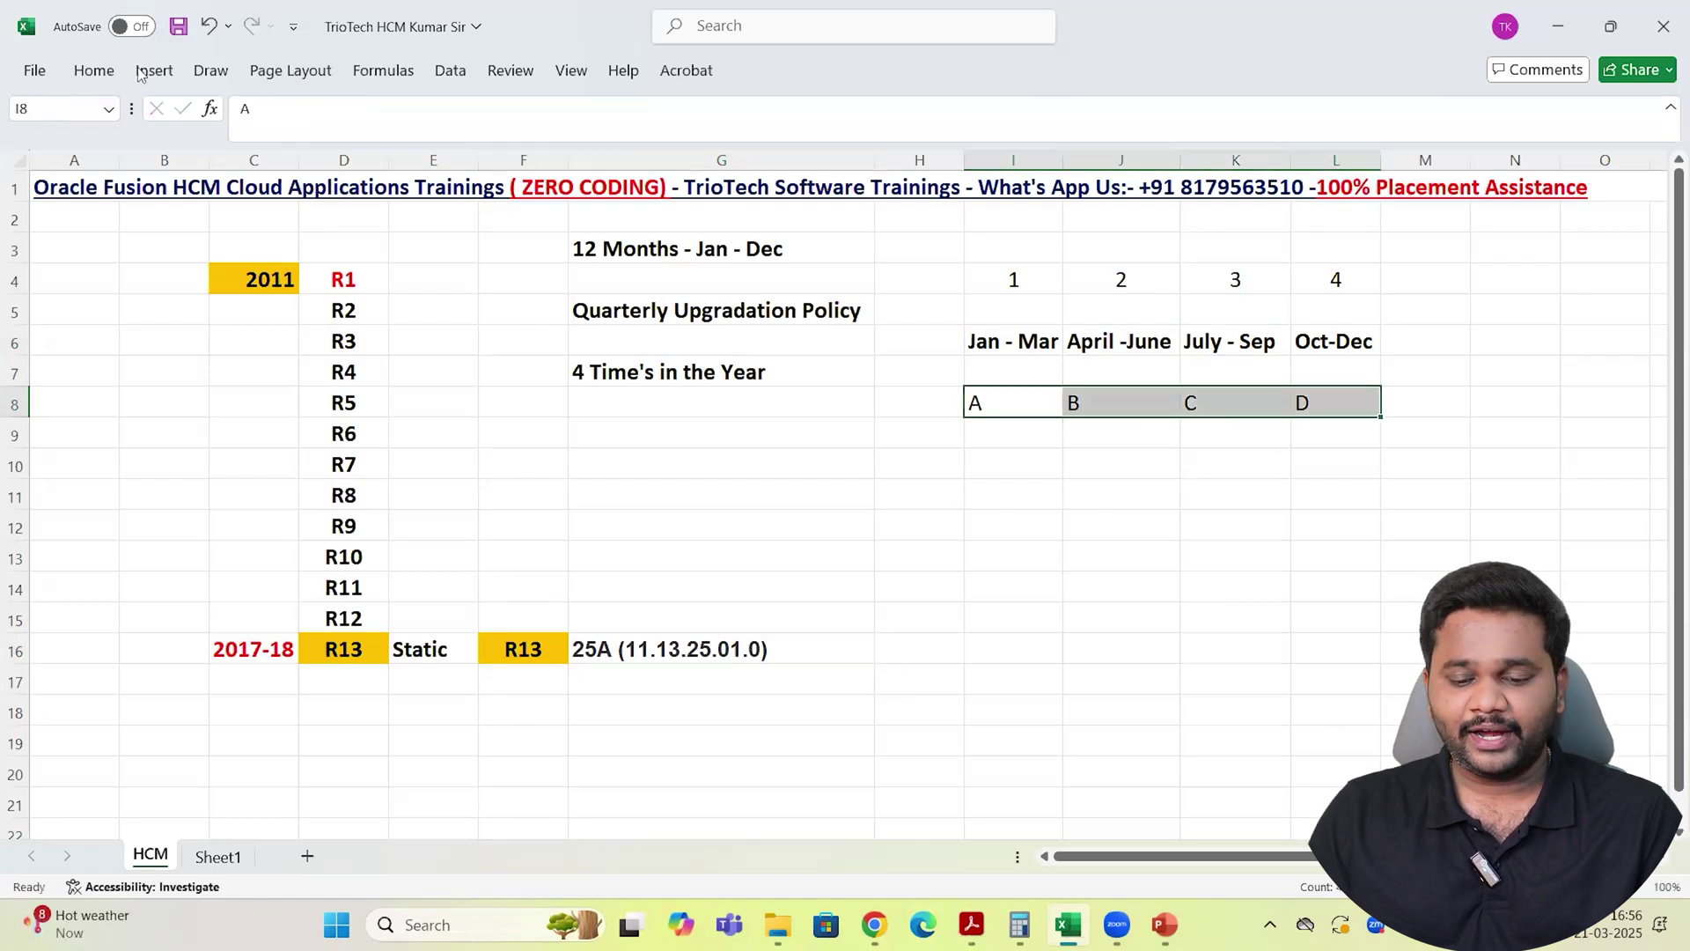
left_click(91, 69)
left_click(438, 147)
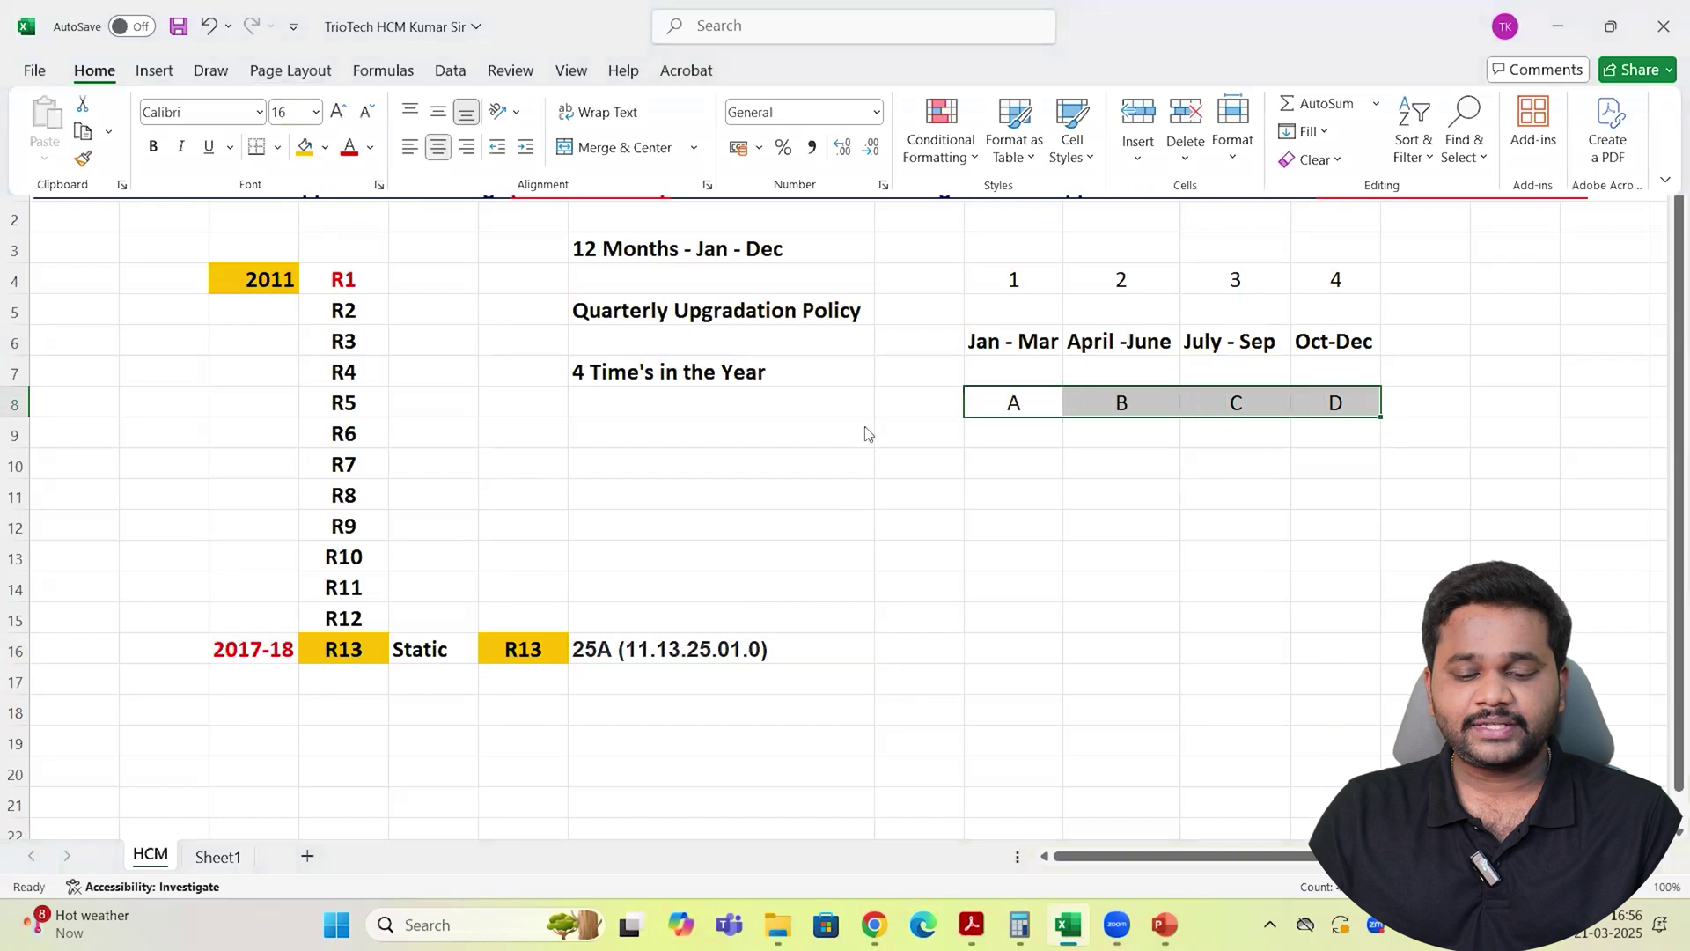
key("ctrl+b")
left_click(1061, 458)
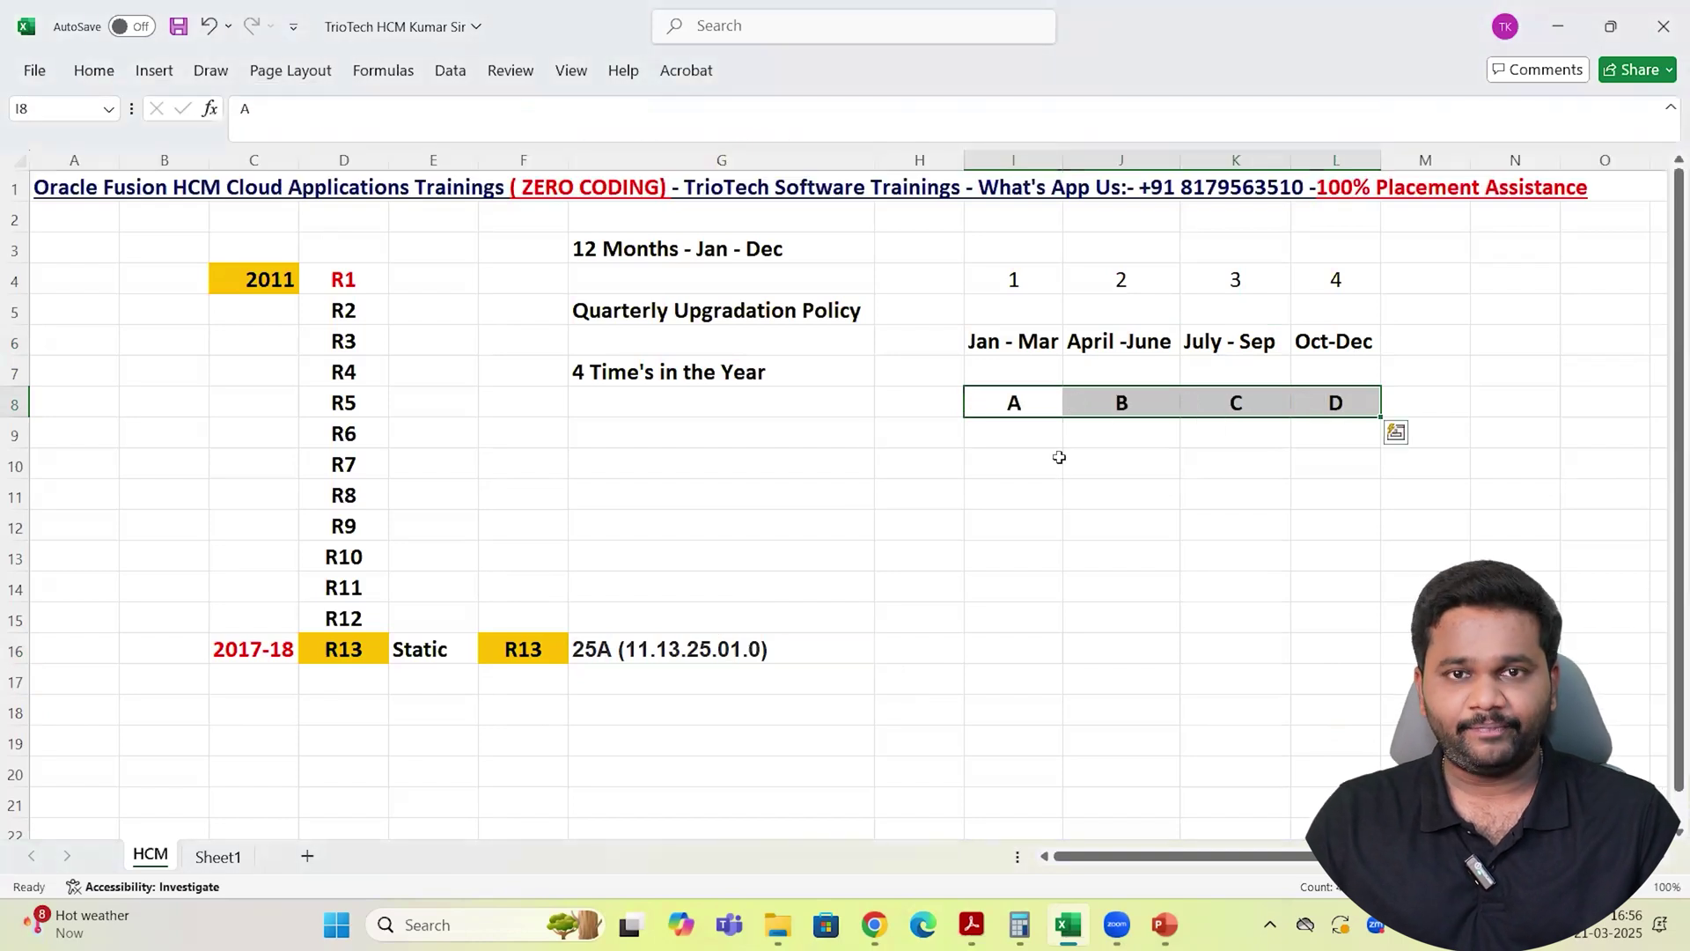
left_click(1022, 460)
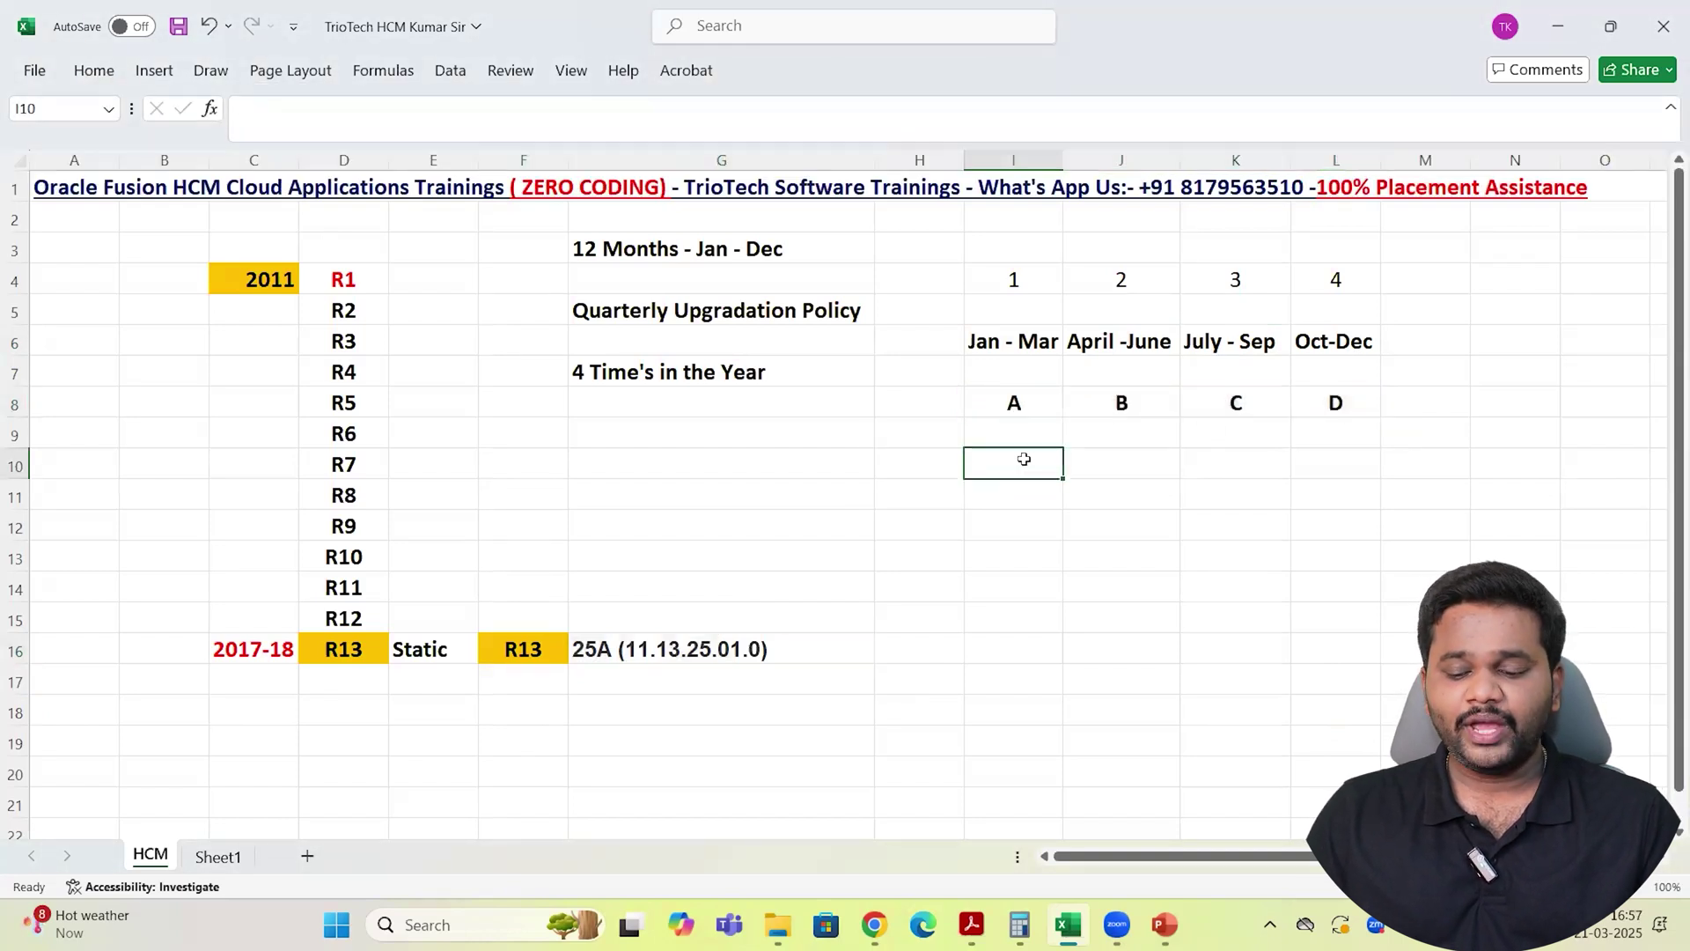
Enter 25A in cell I10 under the Jan - Mar quarter
double_click(595, 647)
left_click_drag(595, 649, 572, 649)
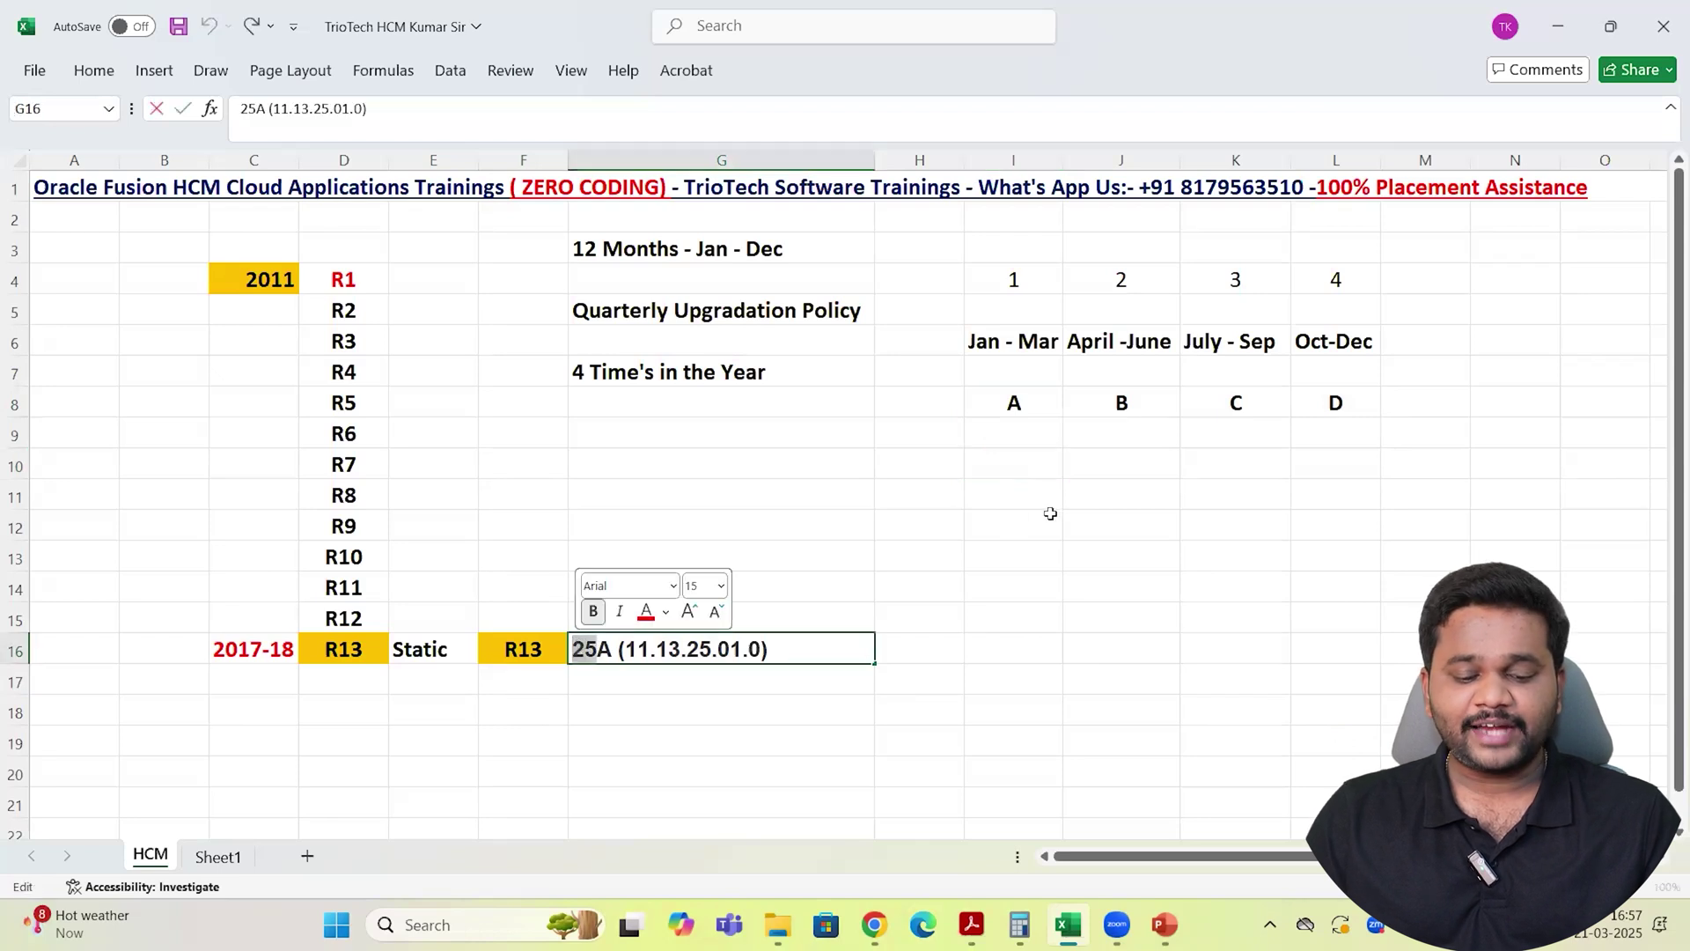
left_click(1020, 455)
type("25")
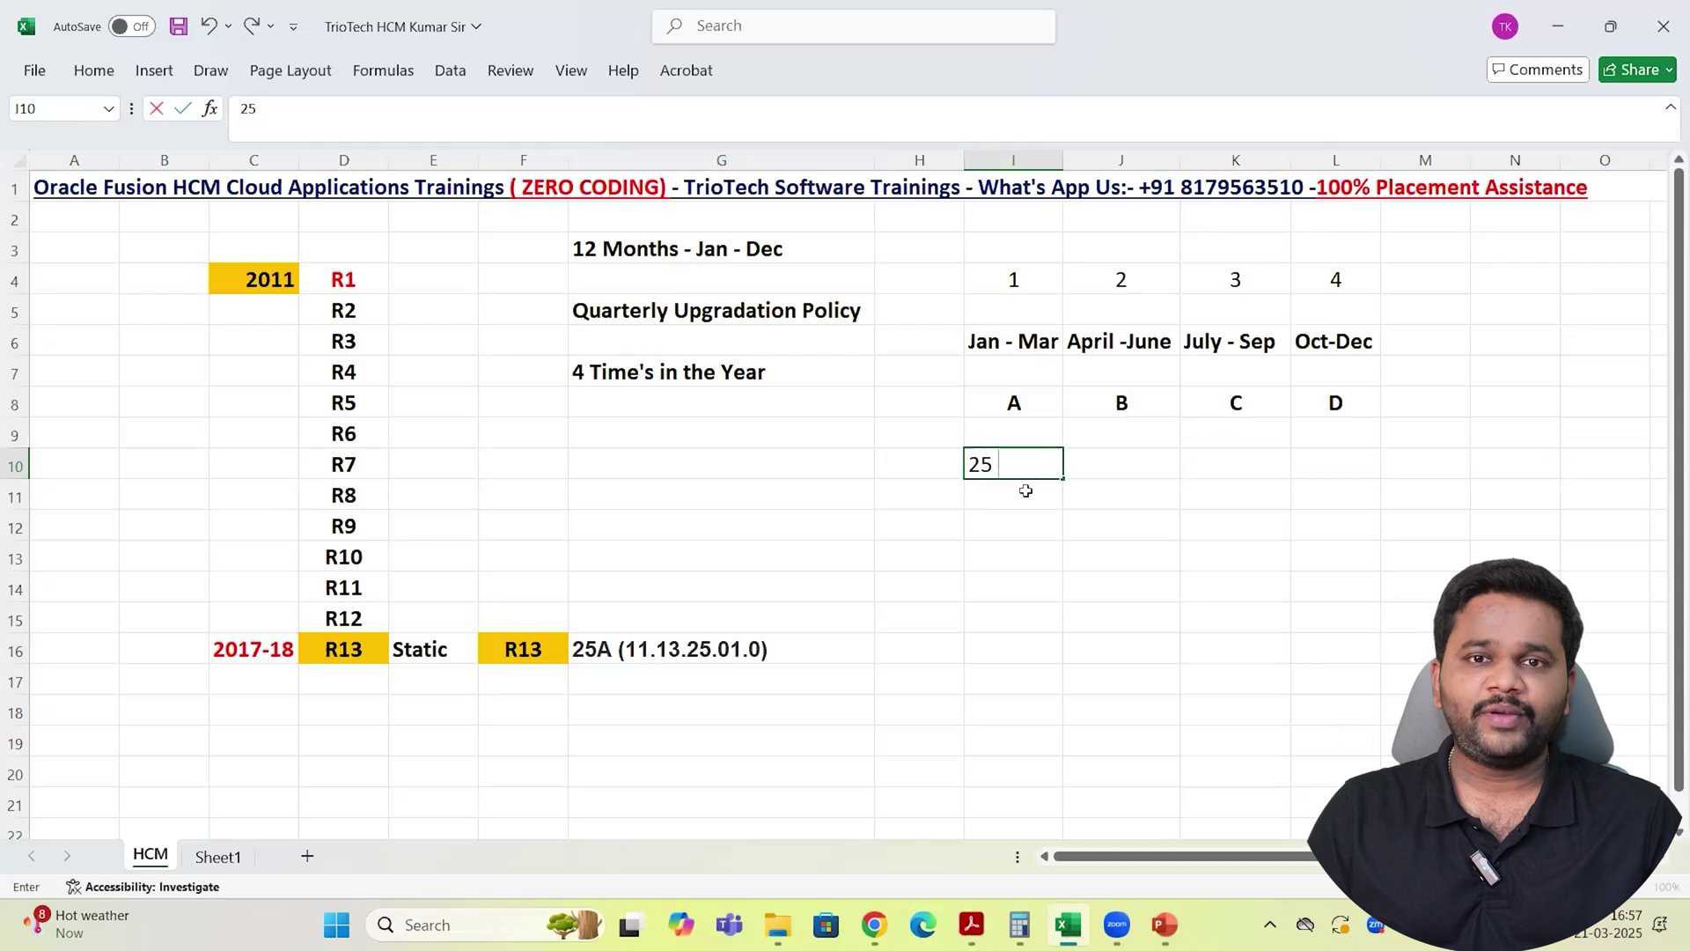
left_click(1028, 342)
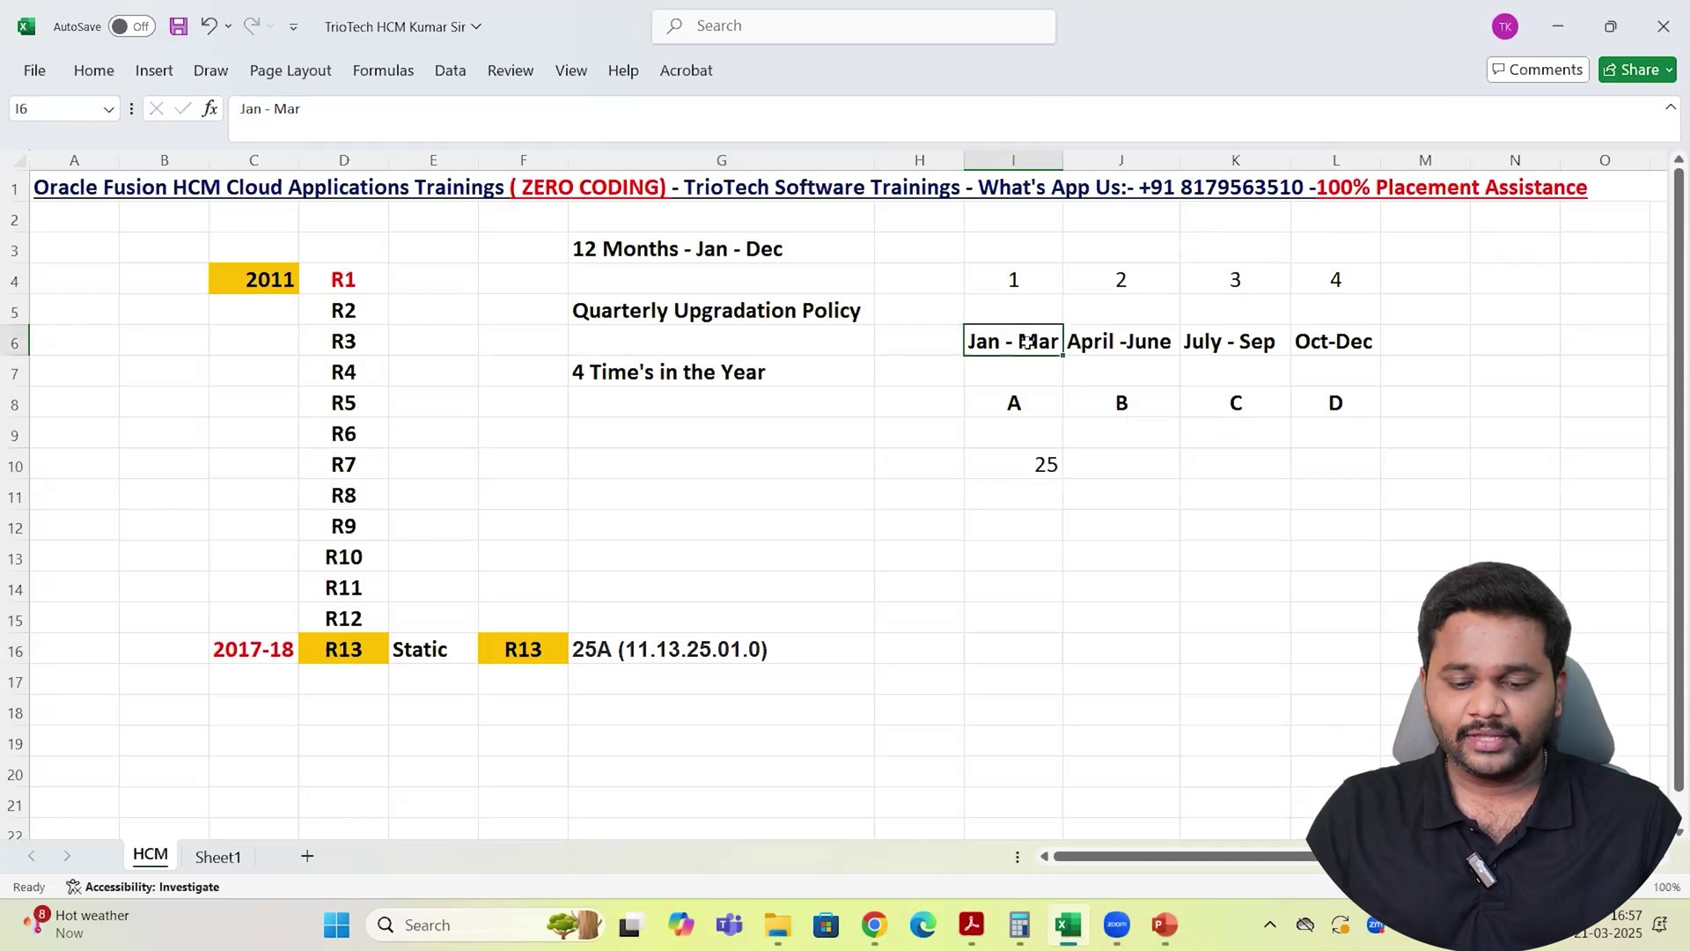
left_click(1056, 464)
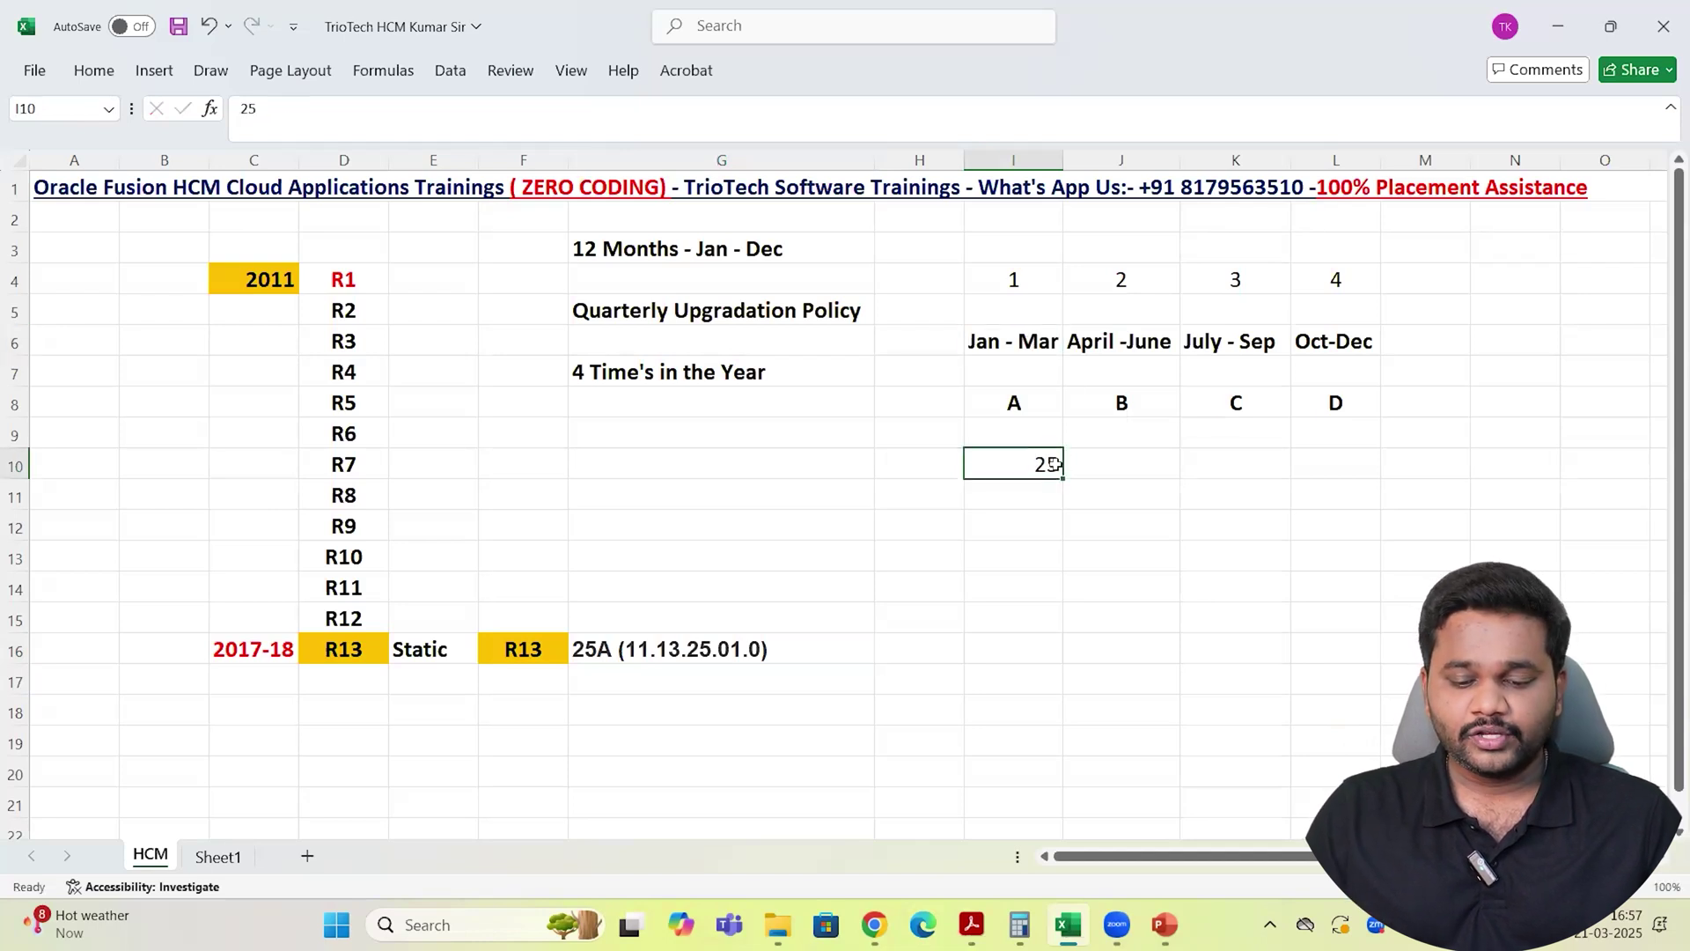
key("F2")
type("A")
key("Return")
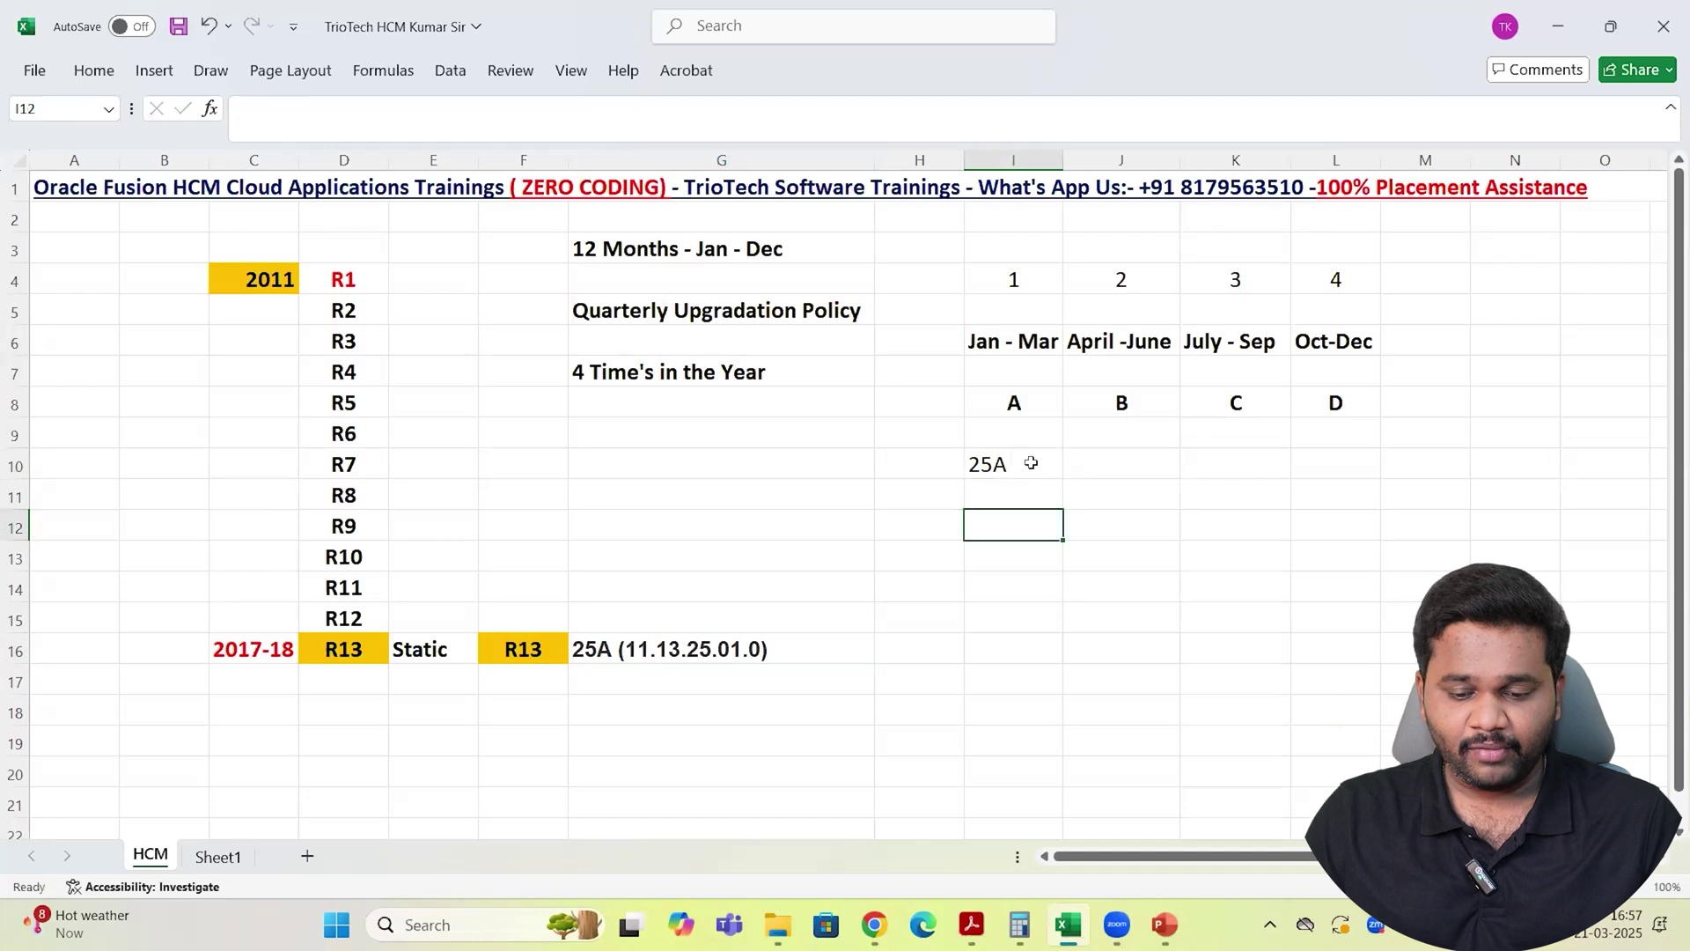
Centre and bold 25A in I10 and fill it orange-yellow
left_click(1031, 462)
left_click(94, 70)
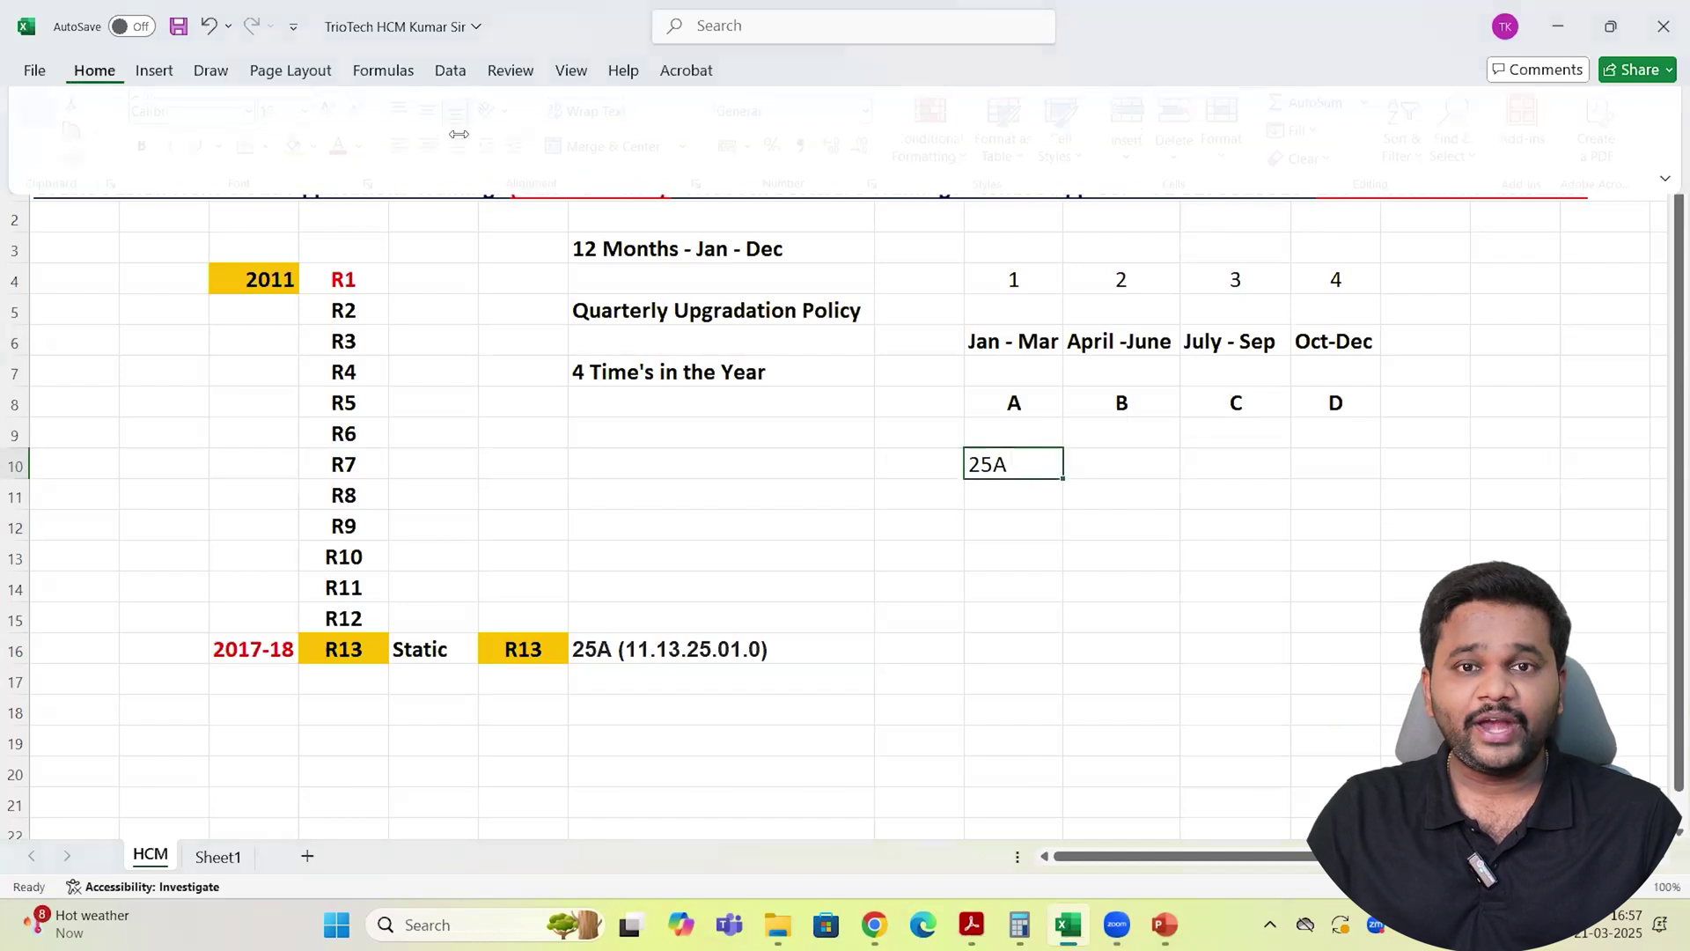
left_click(438, 146)
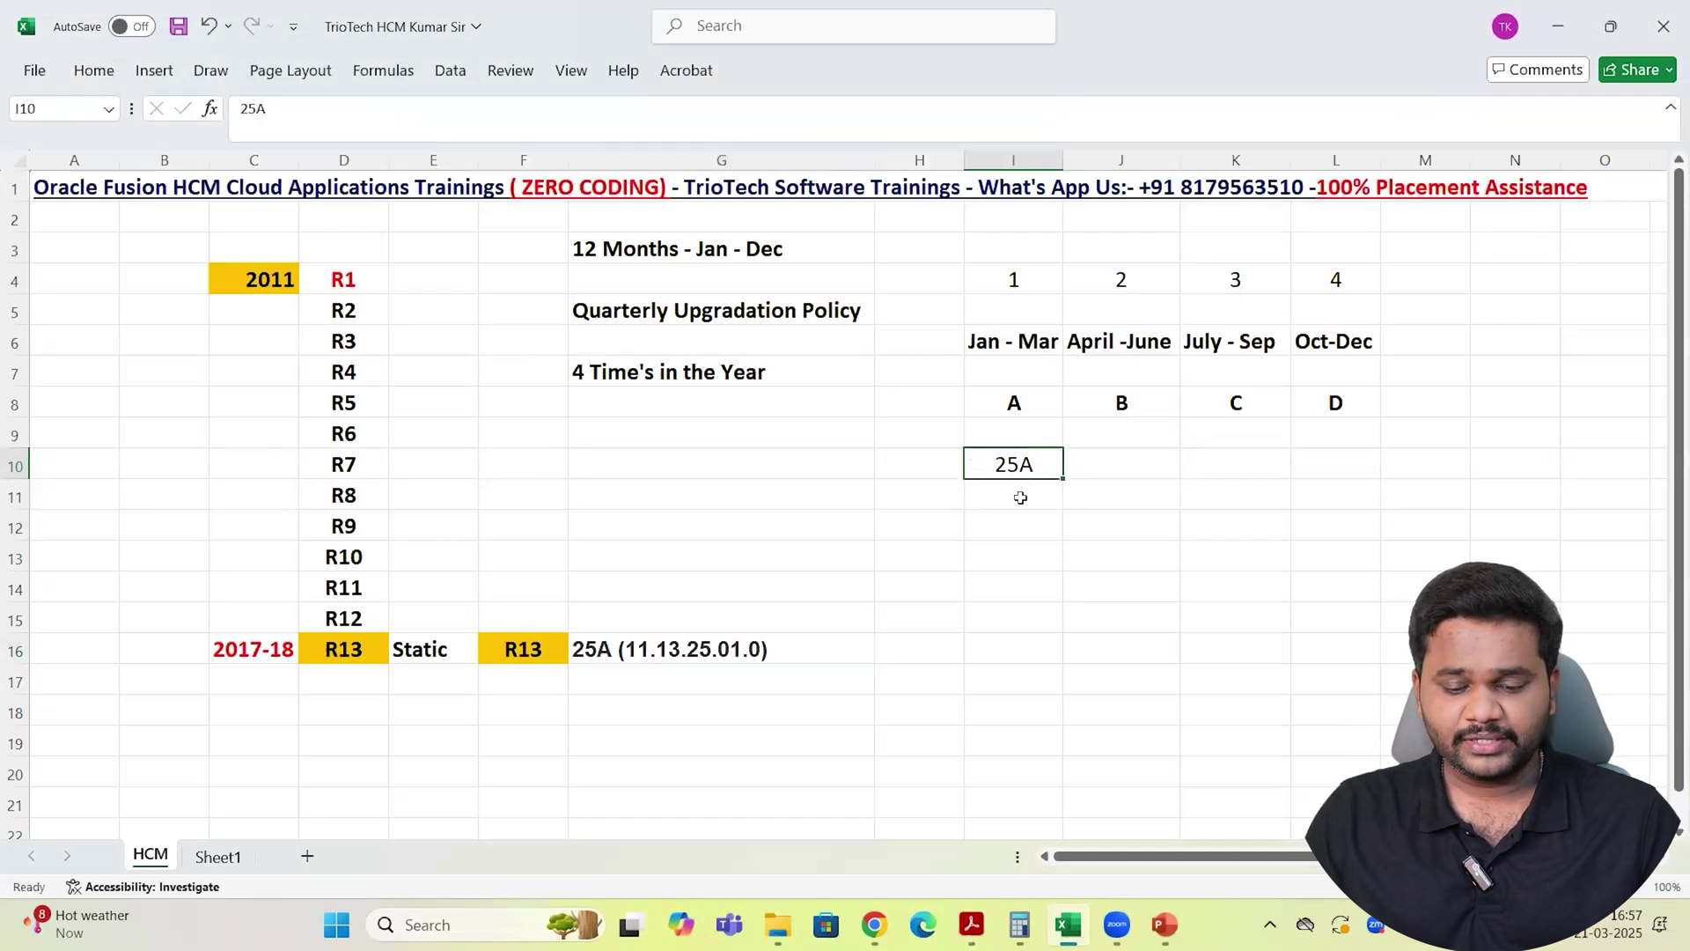
key("ctrl+b")
right_click(1027, 467)
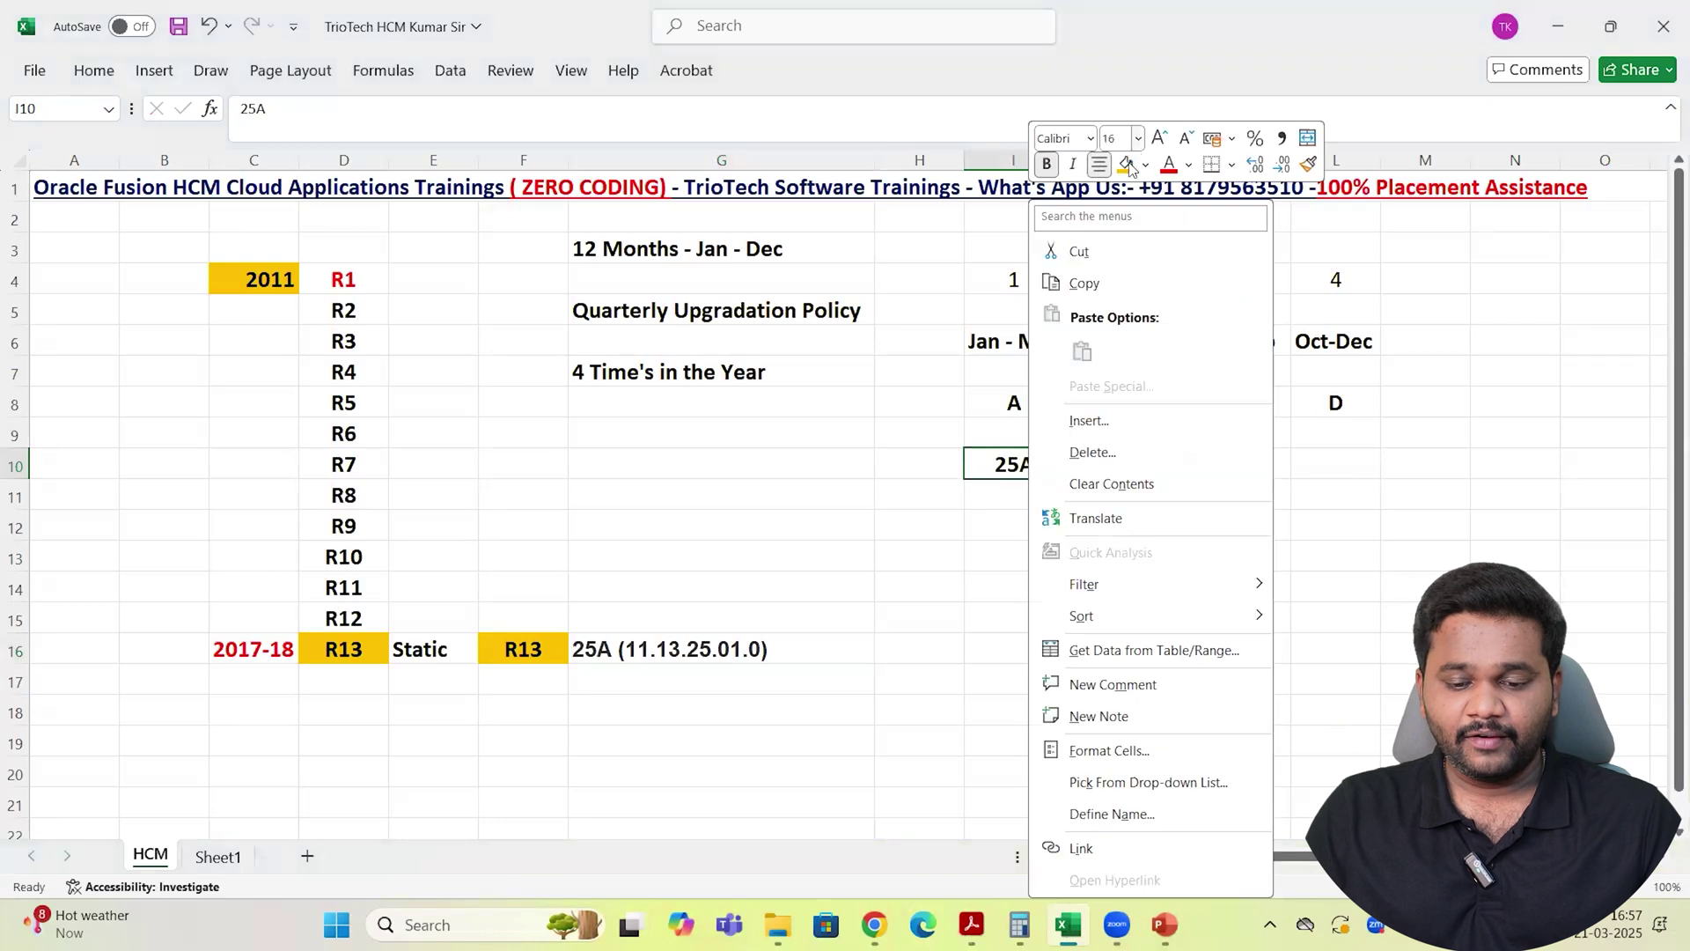
left_click(1126, 165)
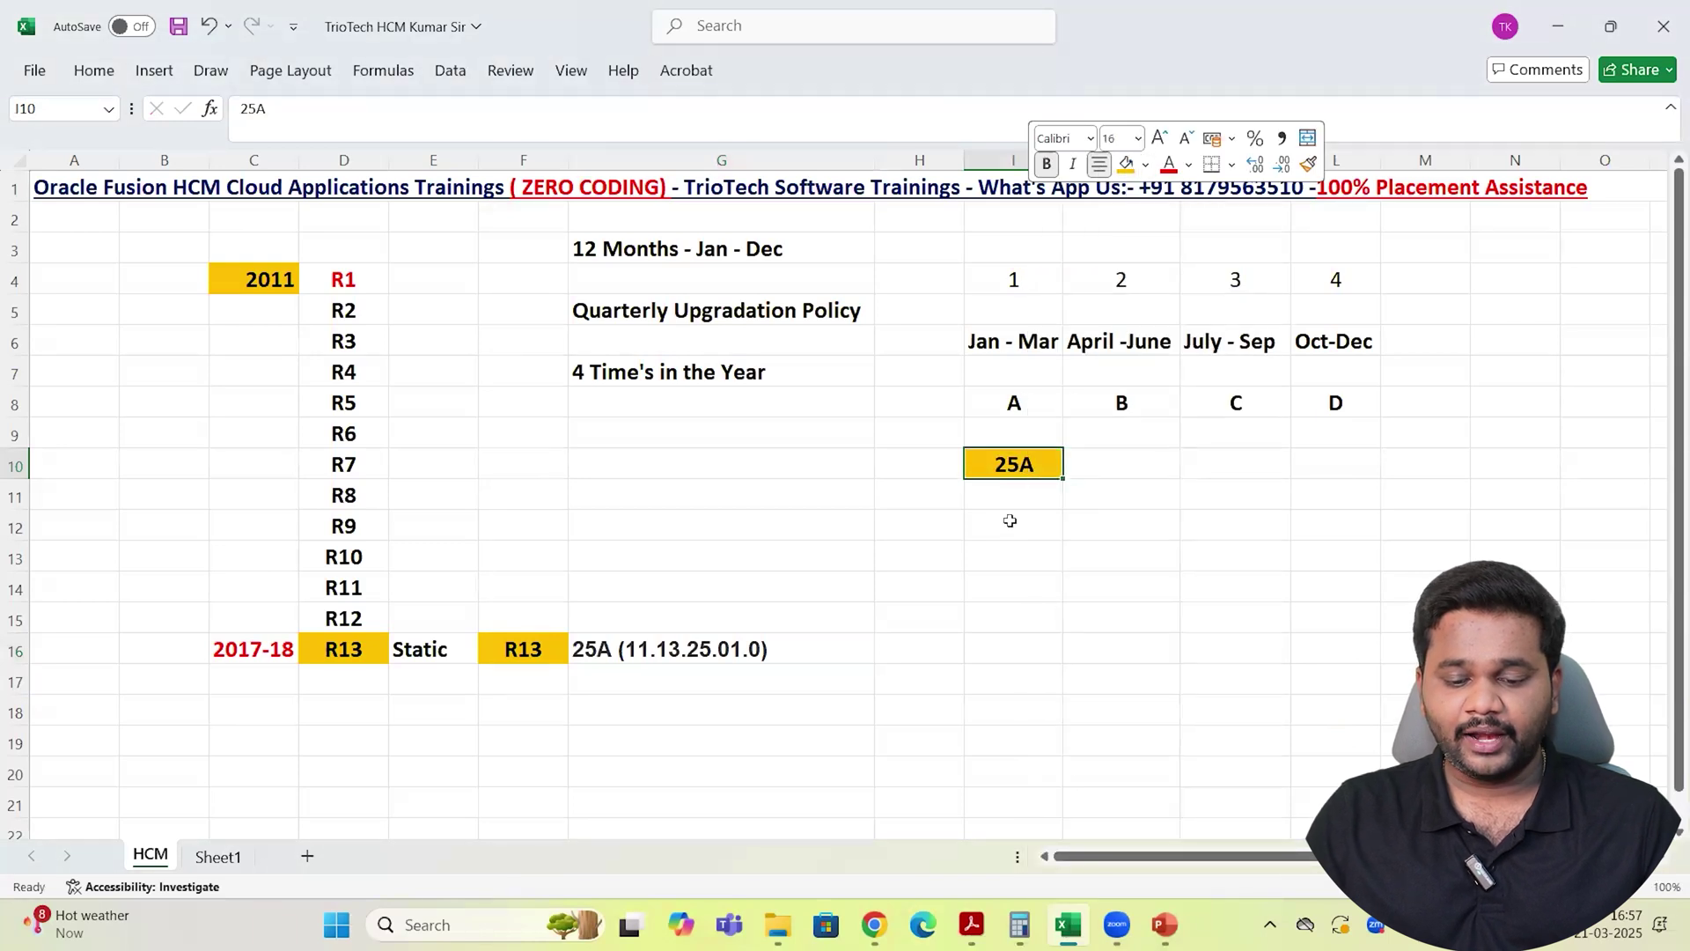
left_click(1138, 458)
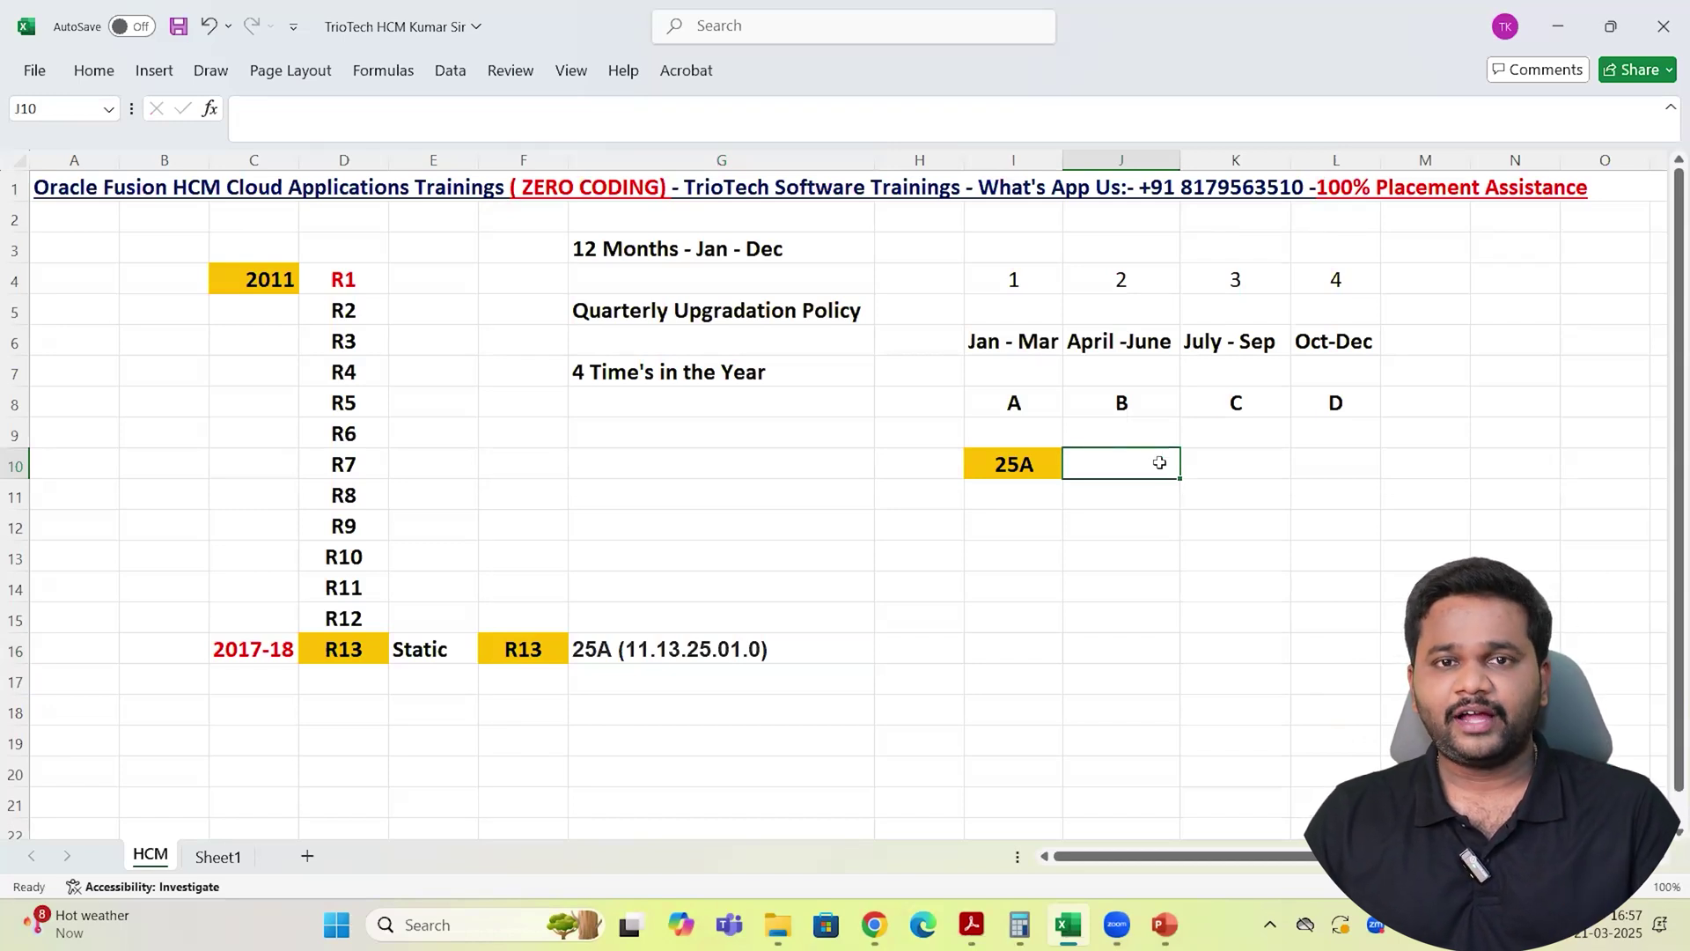
Enter 25 B, 25C and 25D in J10, K10 and L10
type("25")
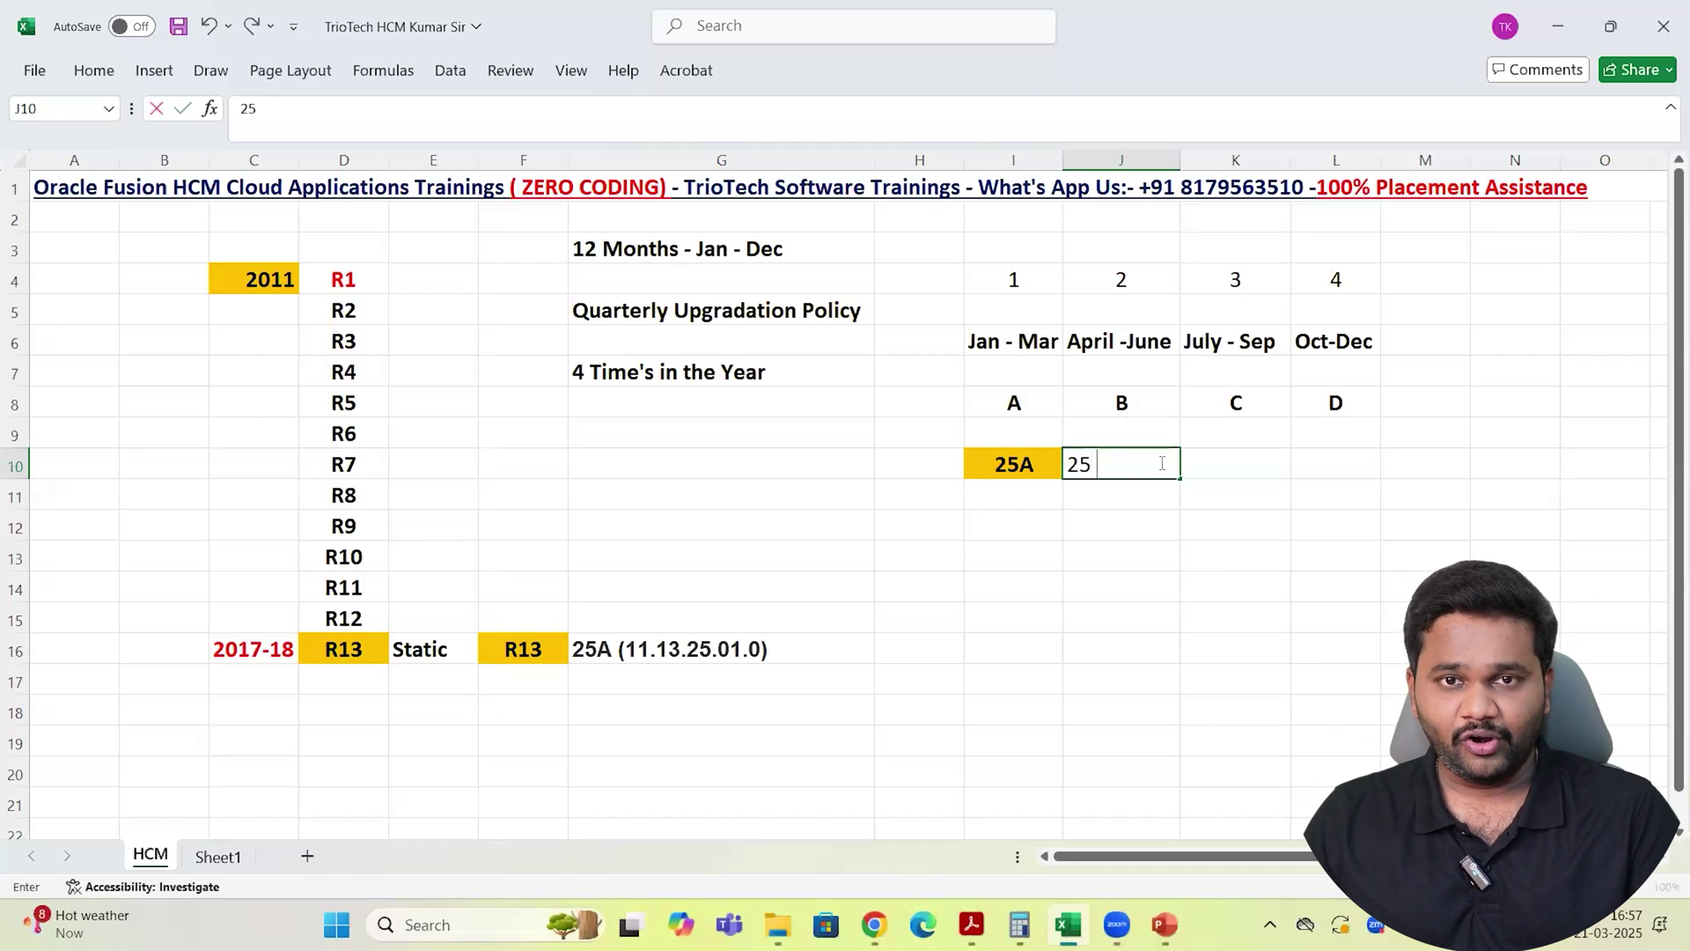
type(" B")
left_click(1155, 517)
left_click(1162, 464)
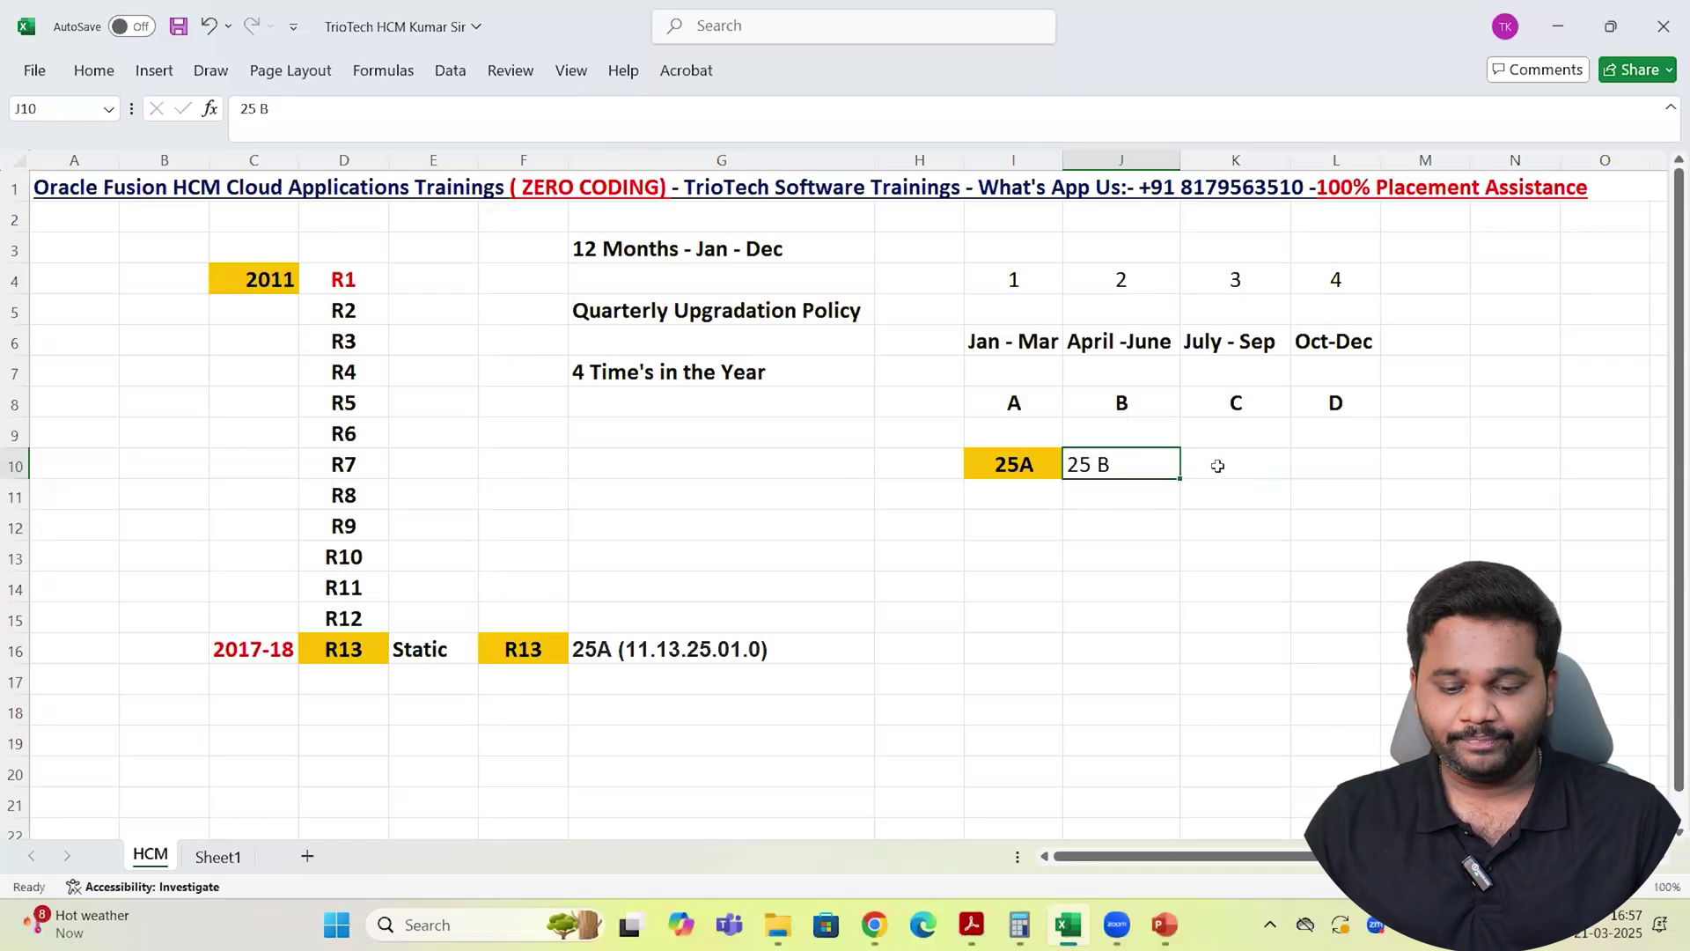
left_click(1237, 466)
type("25C")
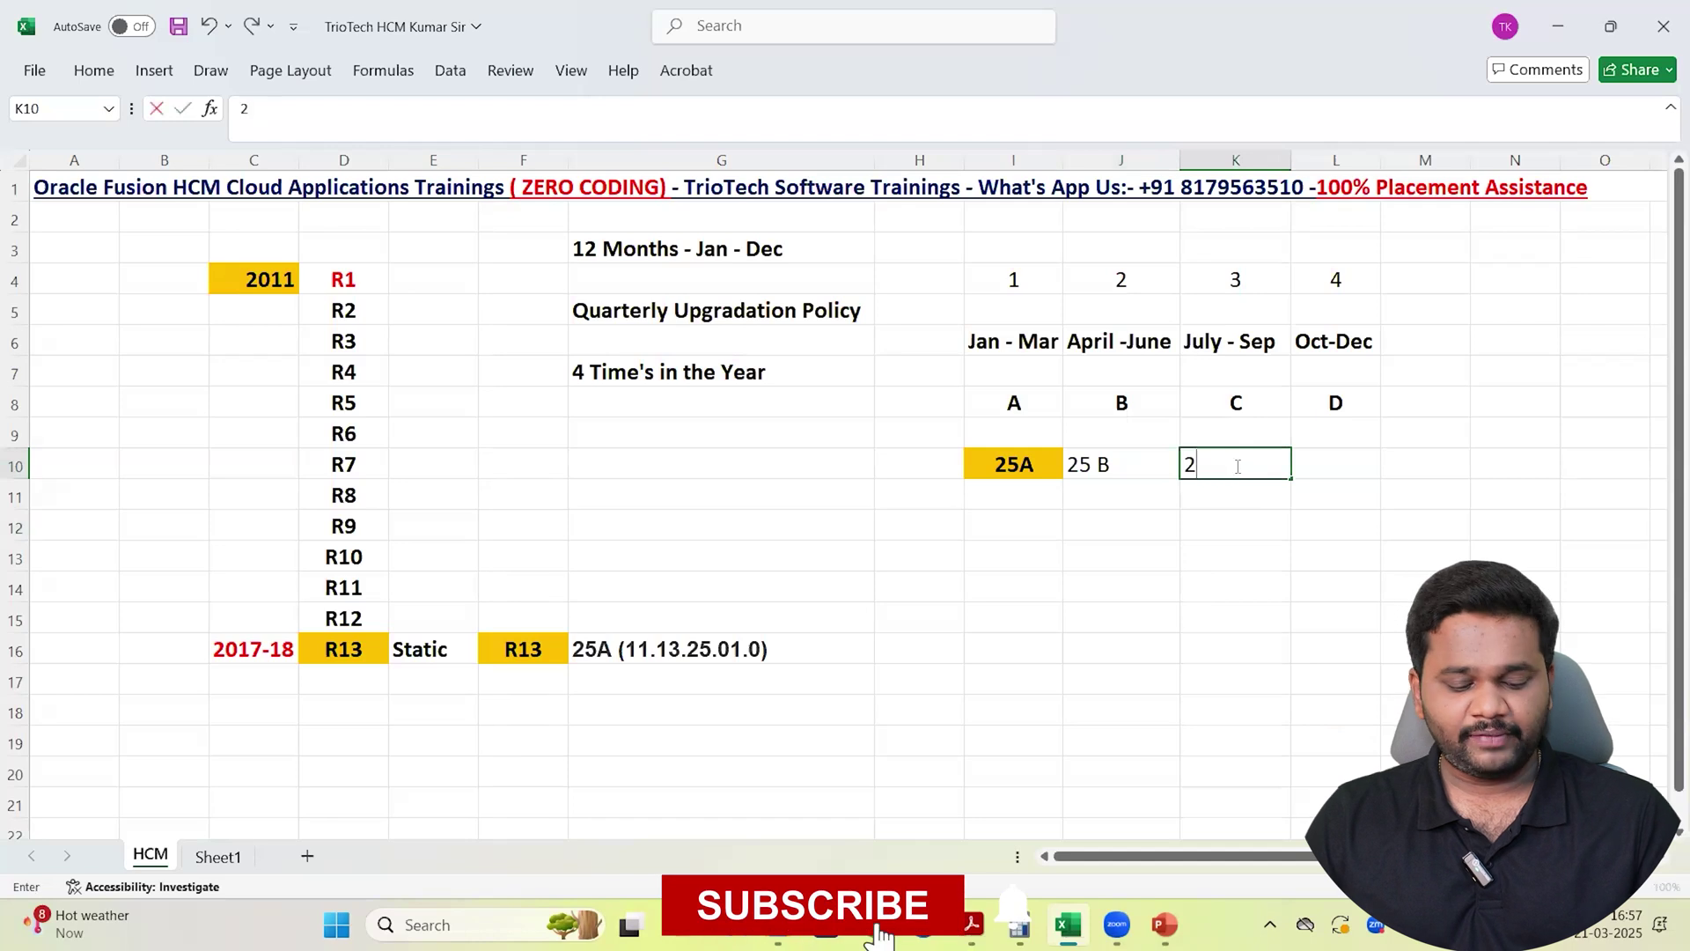
left_click(1329, 468)
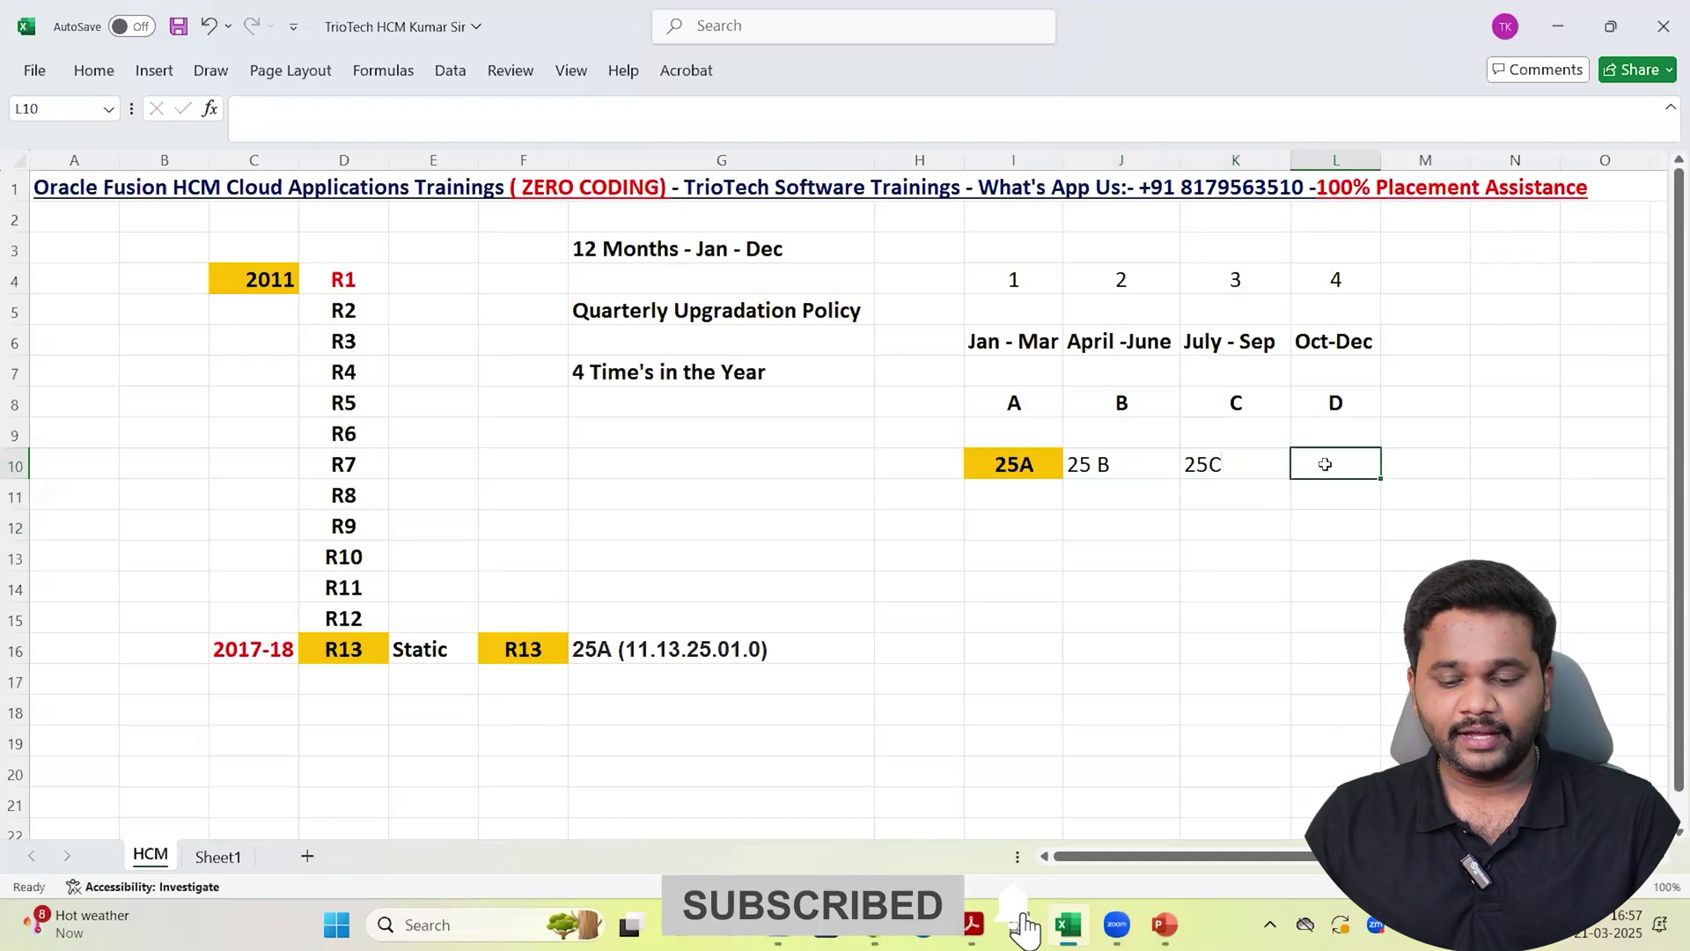
type("2")
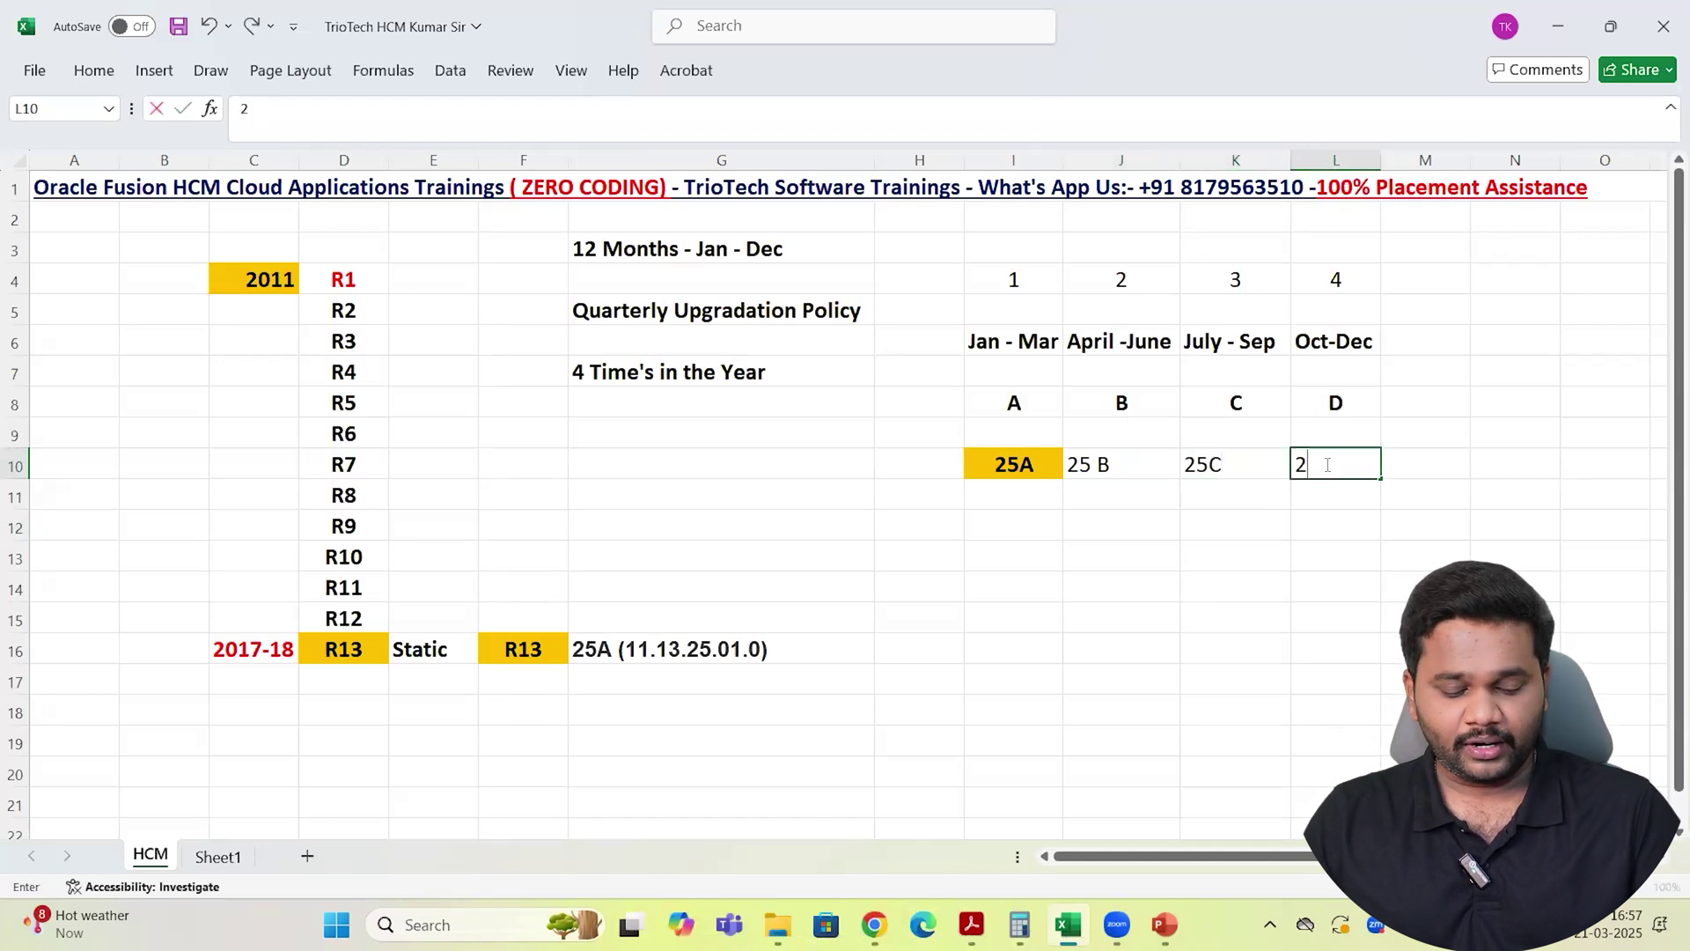
type("5D")
left_click(1112, 559)
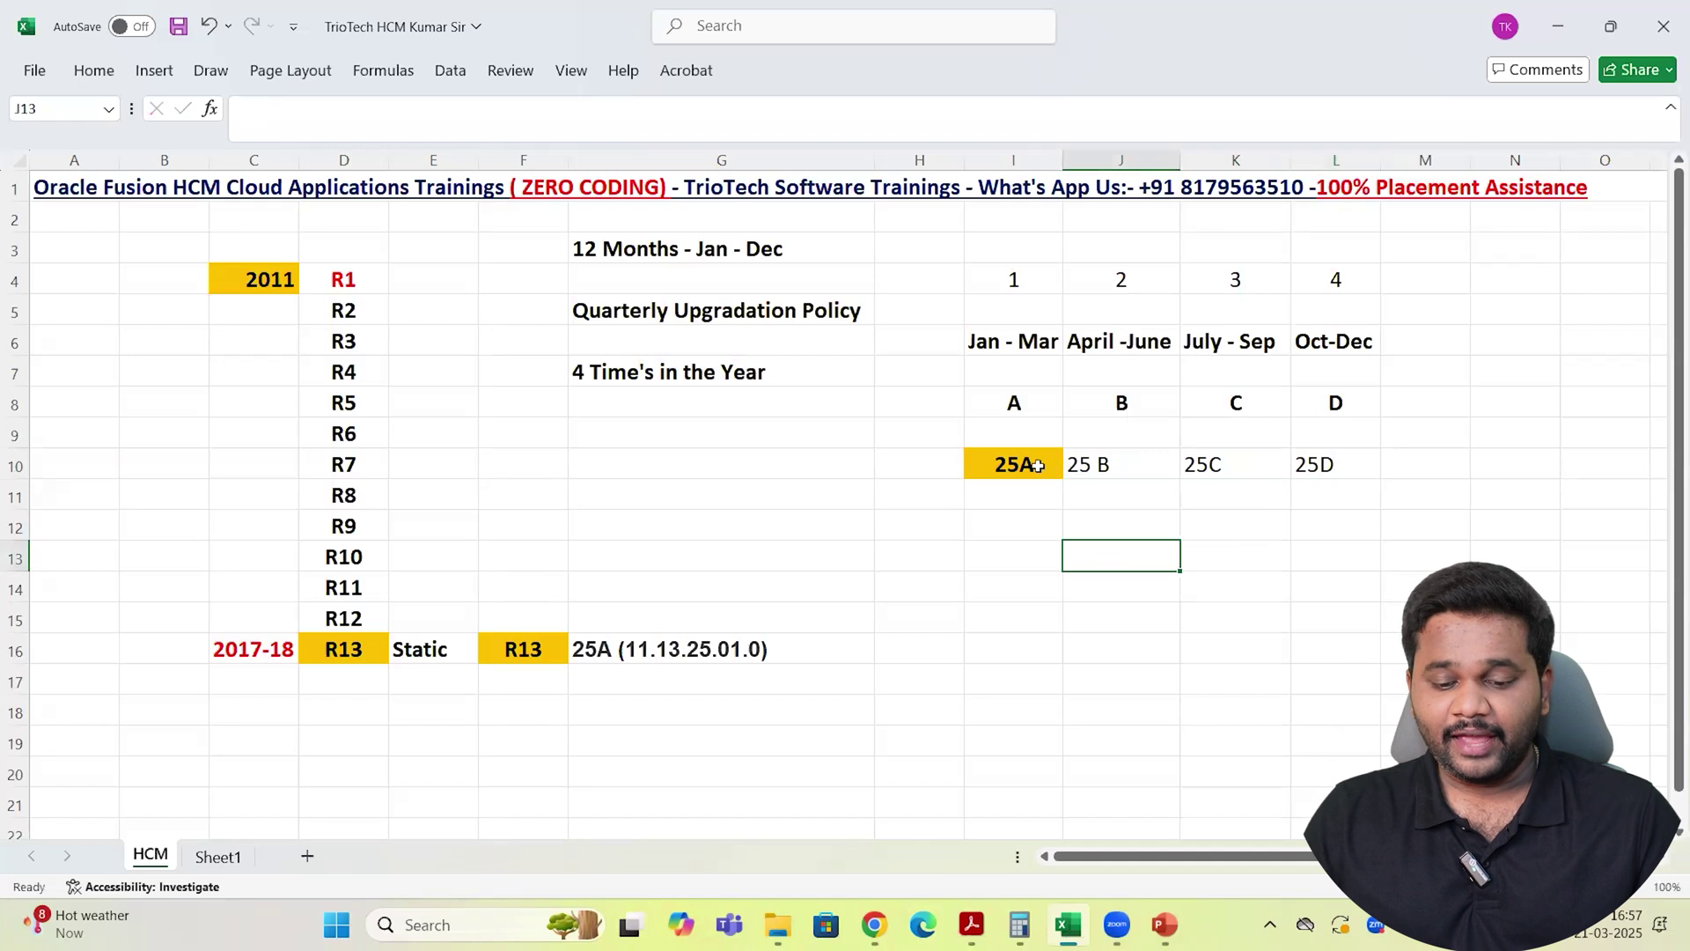
Centre and bold the release codes in I10:L10, then save the workbook
left_click_drag(1037, 464, 1309, 468)
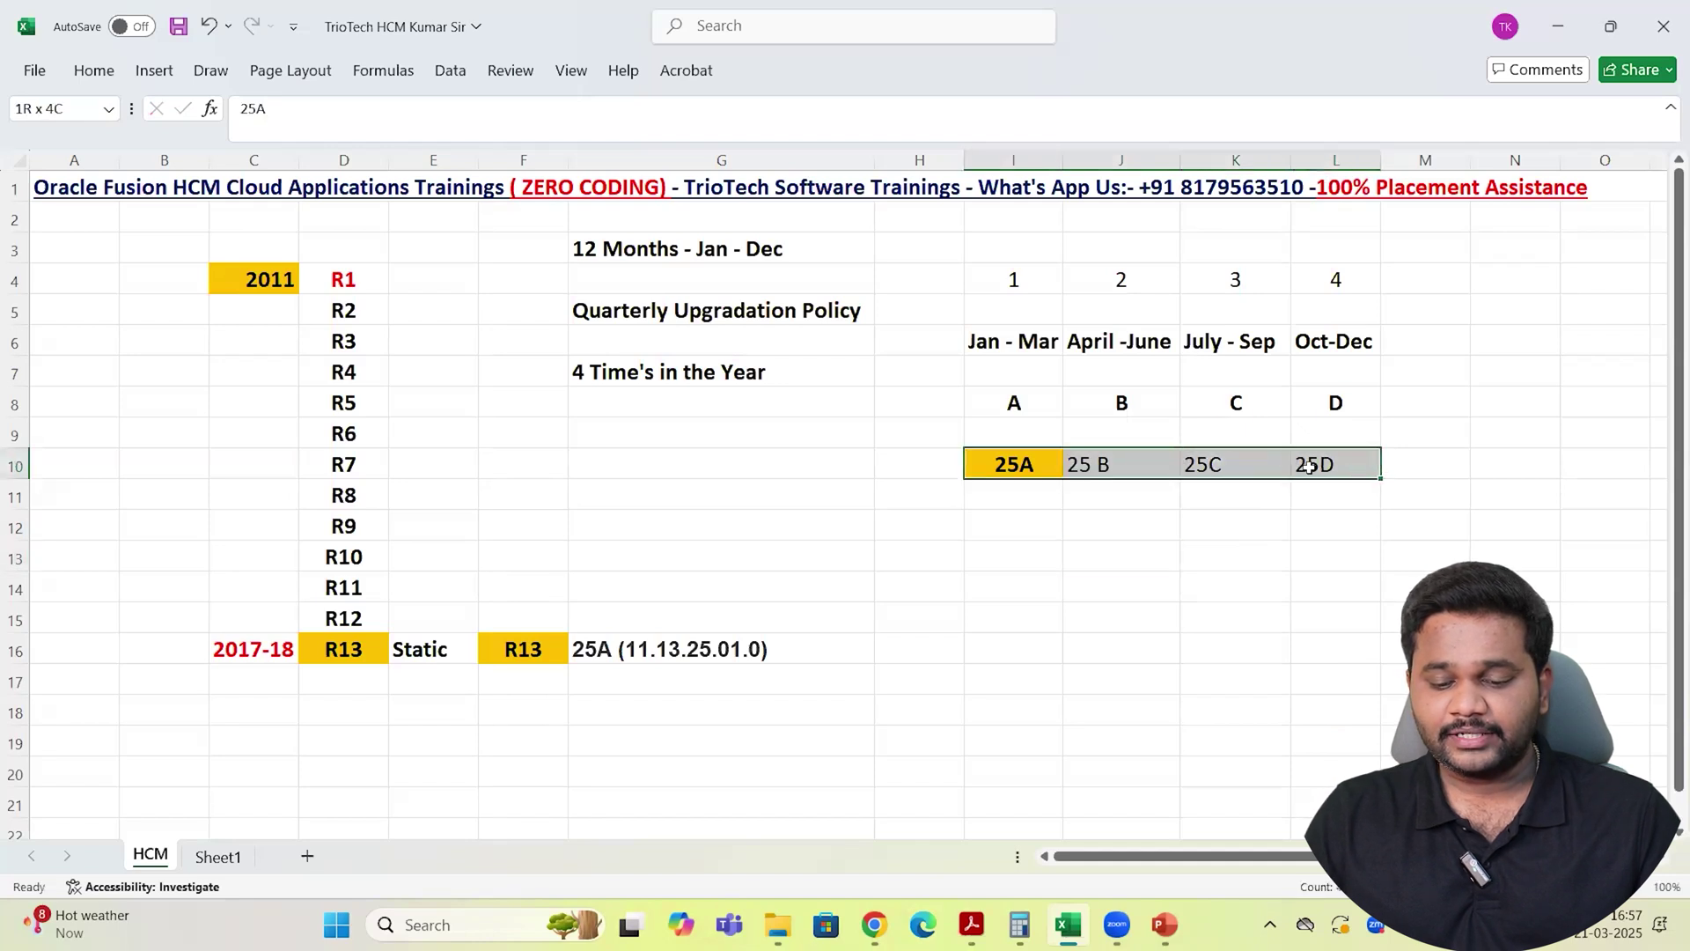
left_click(94, 71)
left_click(447, 150)
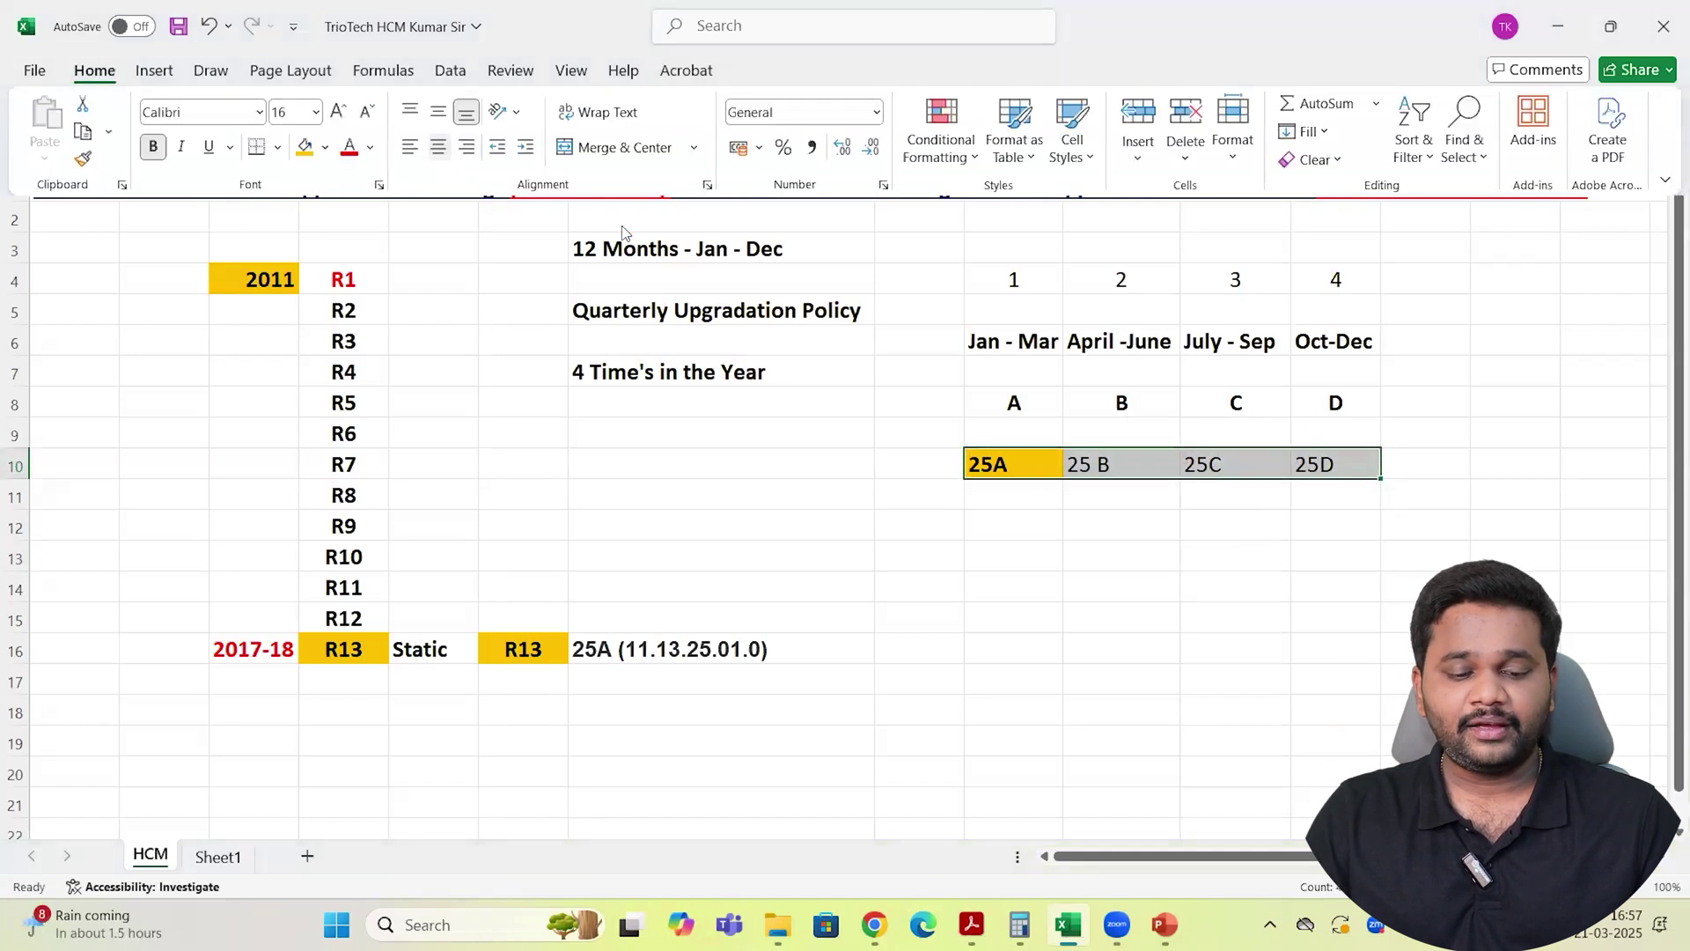
left_click(437, 149)
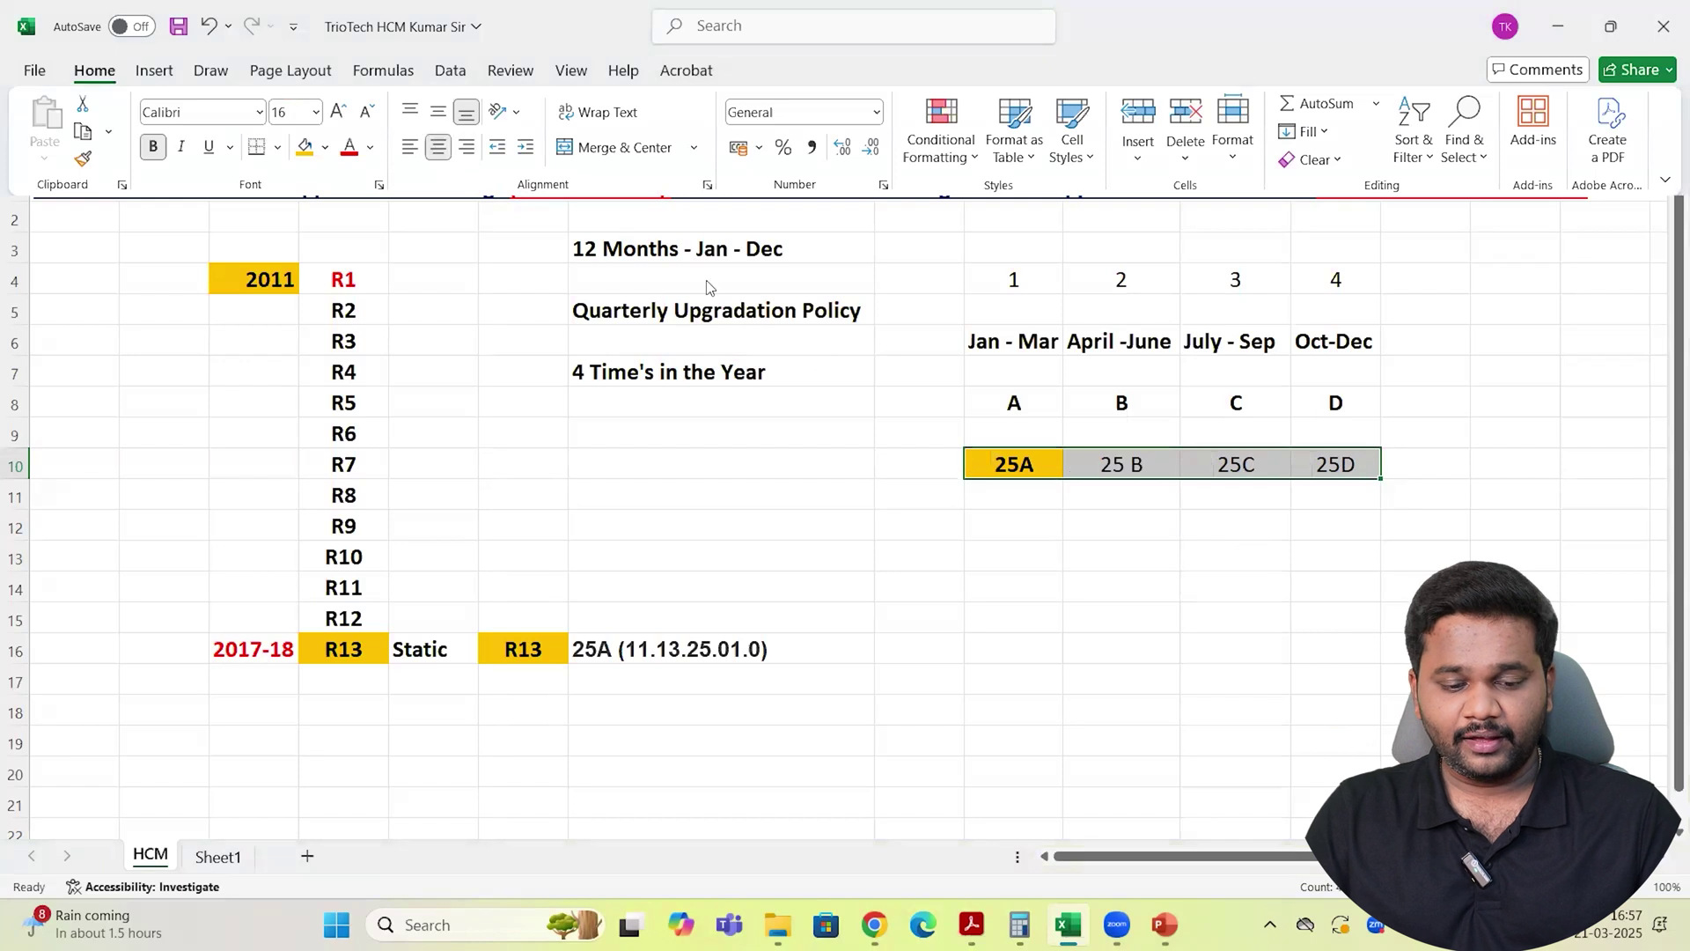
key("ctrl+b")
key("ctrl+b")
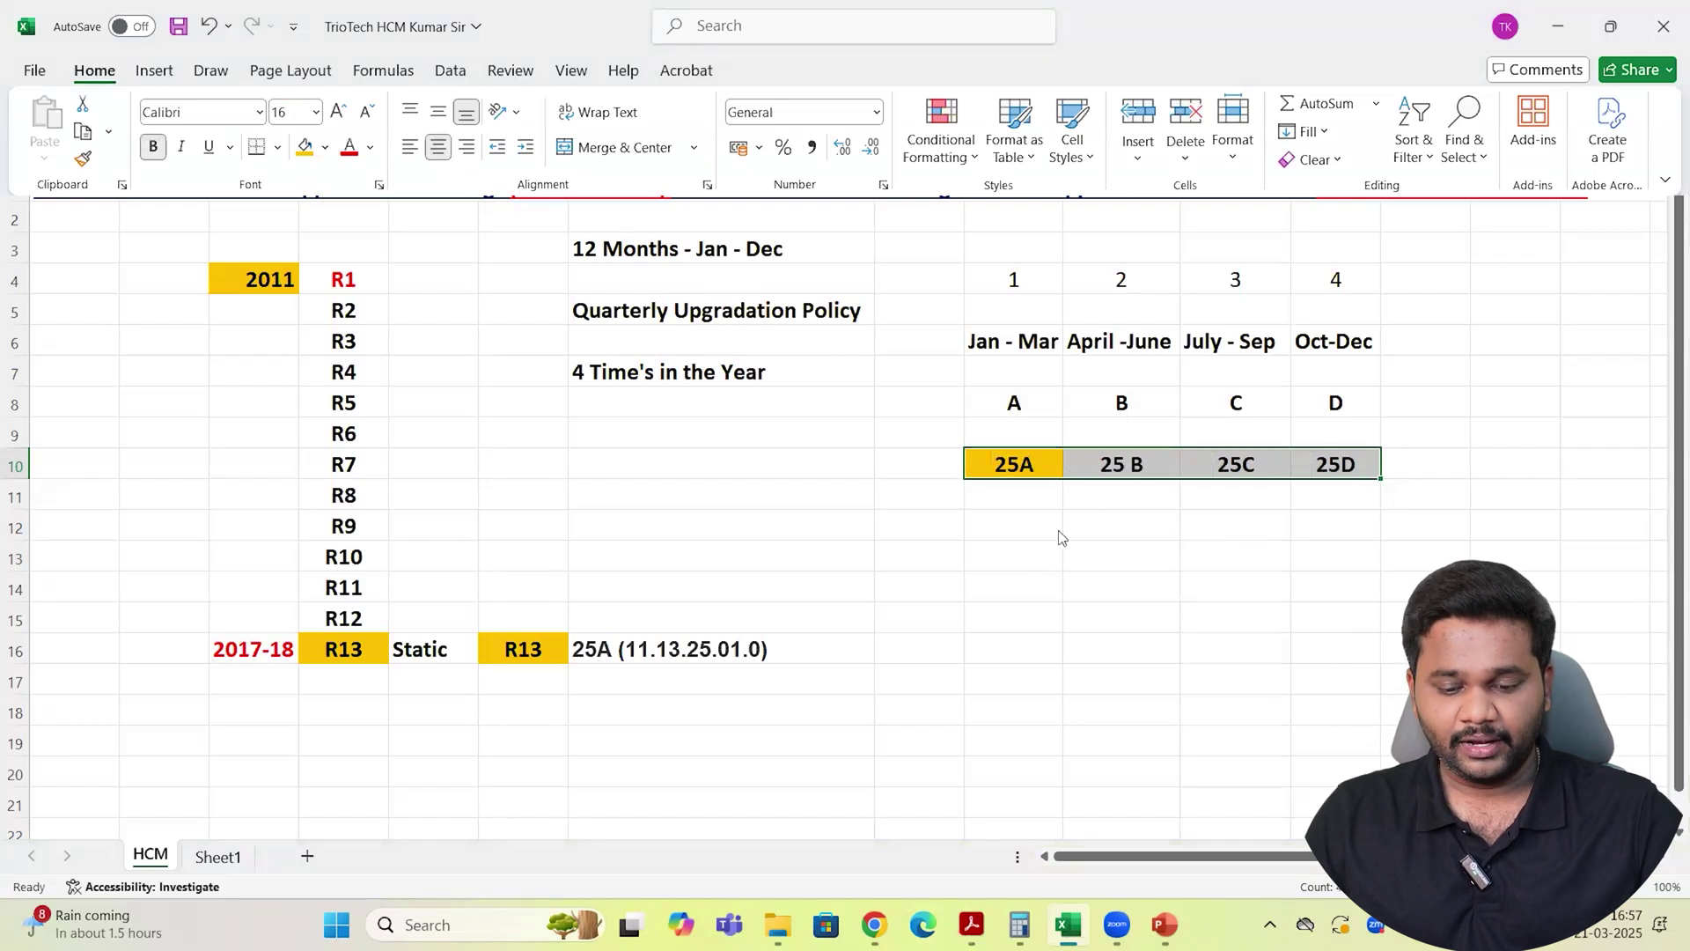
left_click(1134, 471)
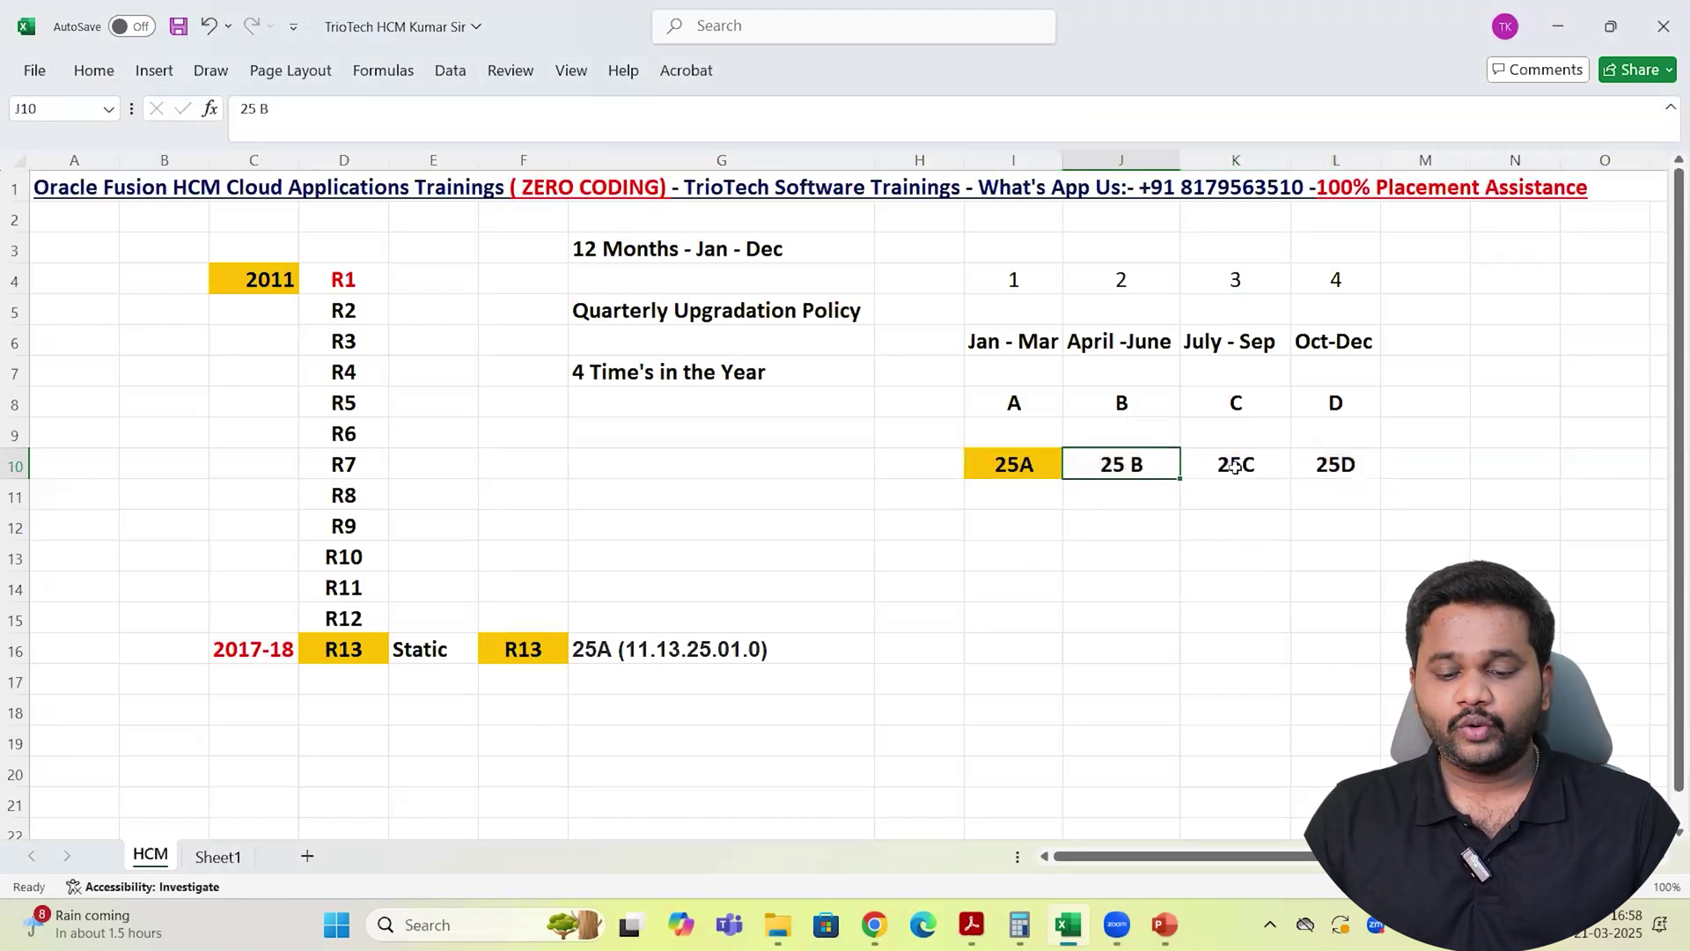
left_click(1275, 462)
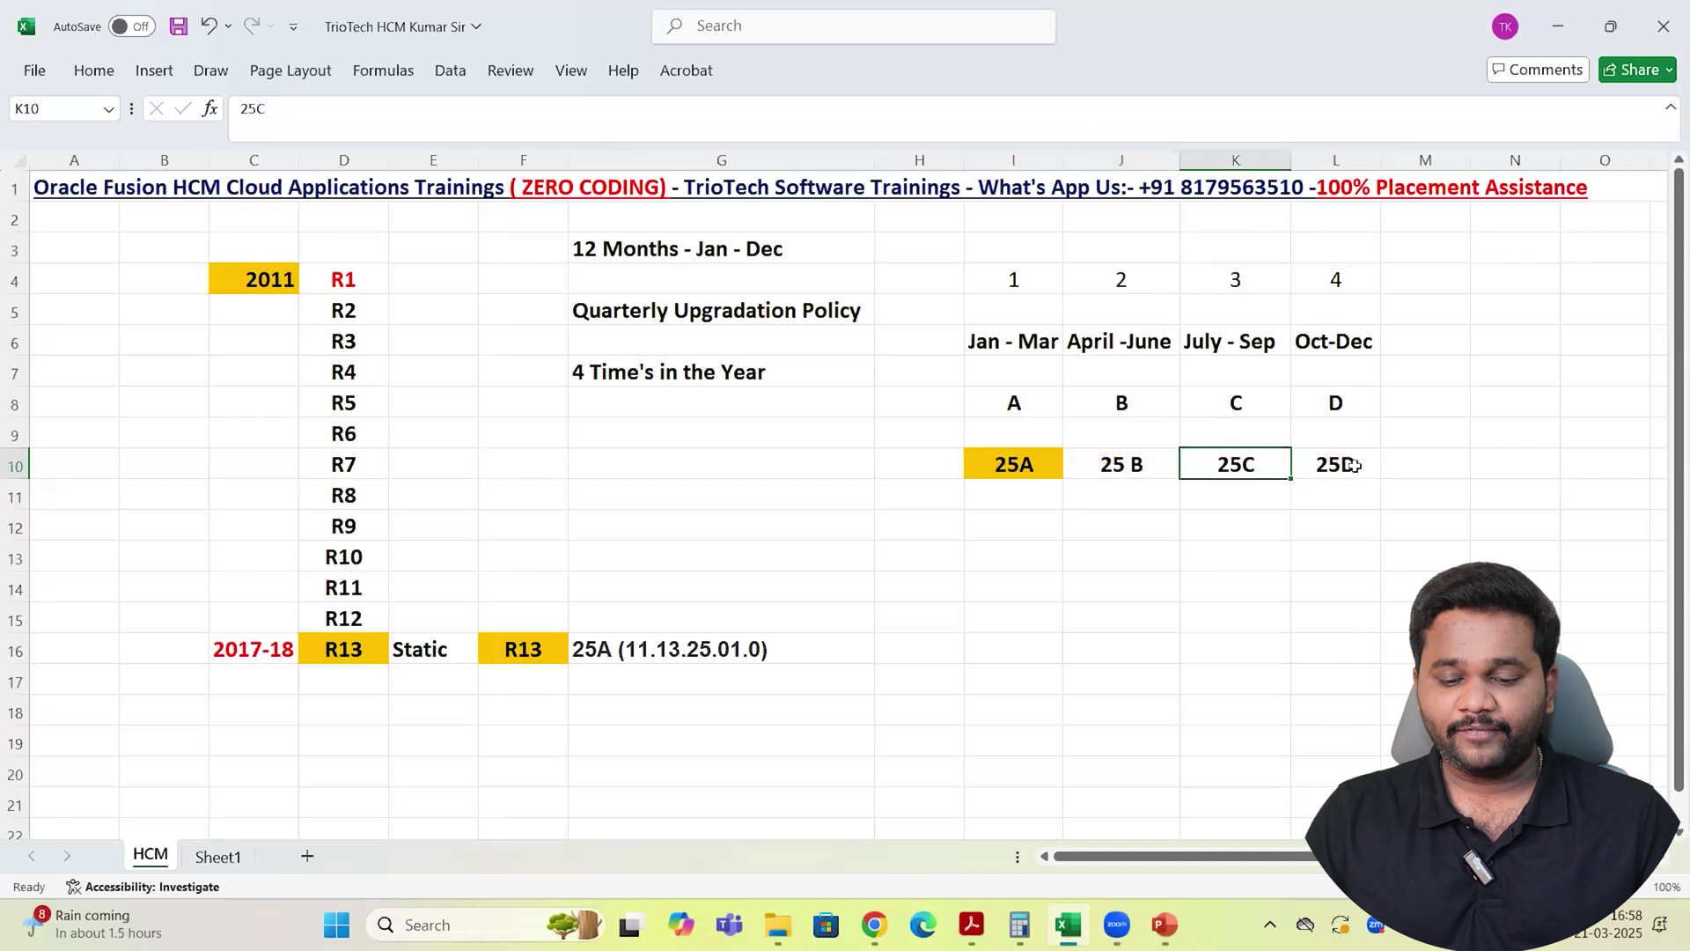
left_click(1353, 466)
key("ctrl+s")
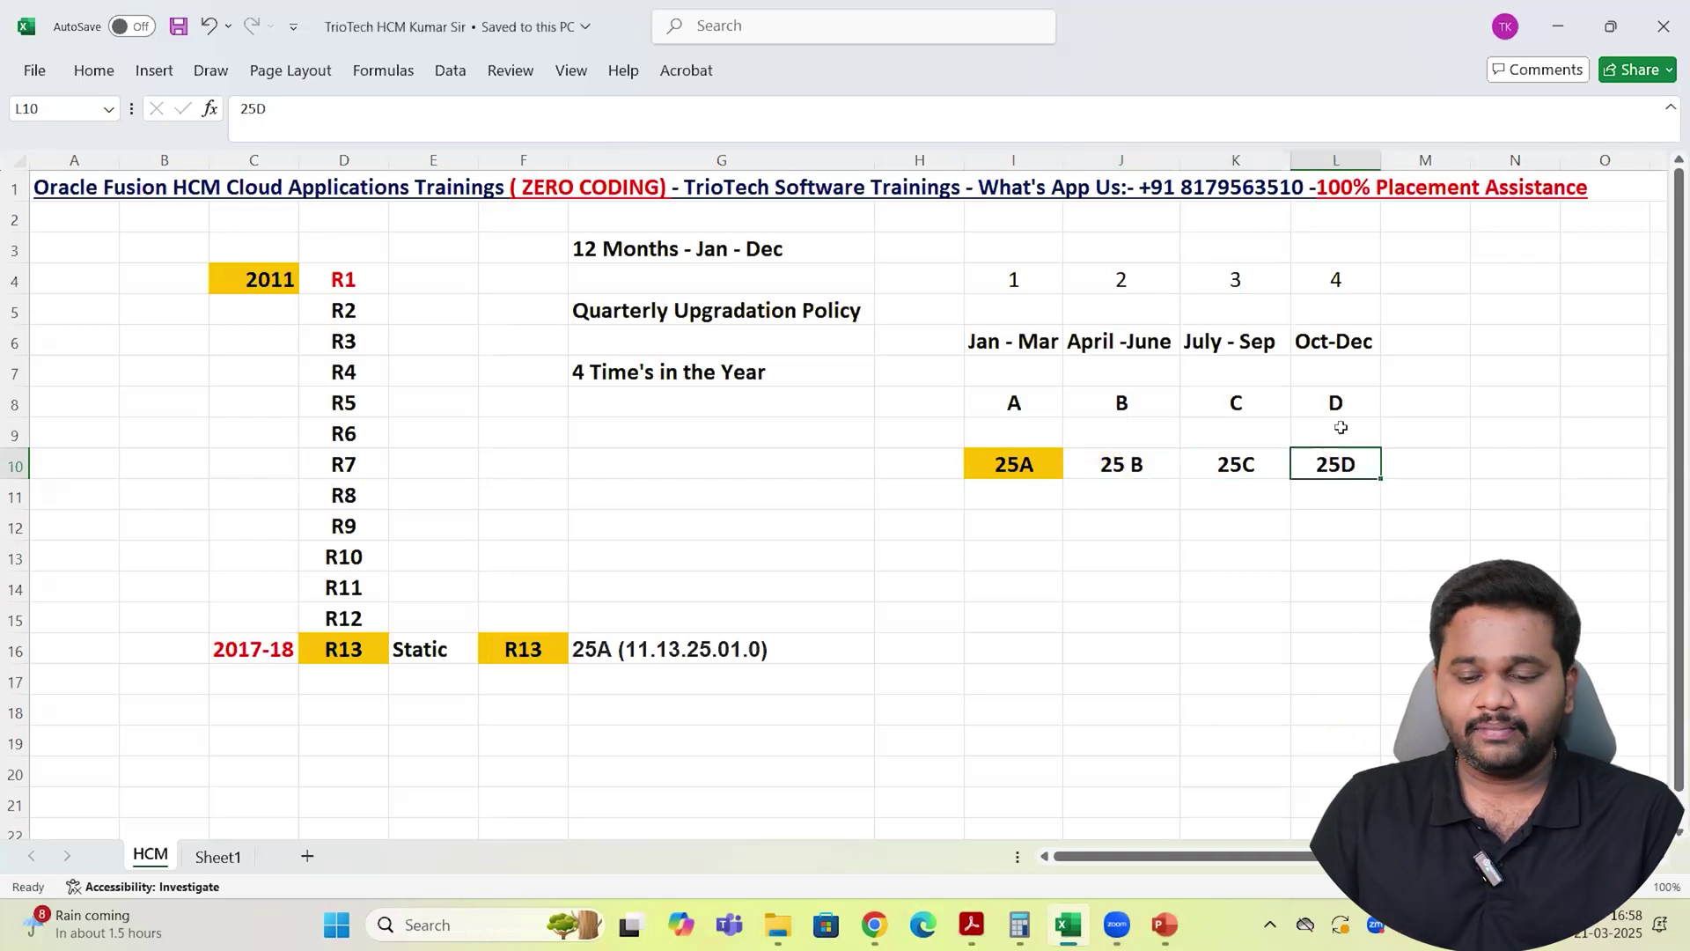
Enter 24D, 24C, 24B and 24A from L9 back to I9
left_click(1343, 428)
type("24")
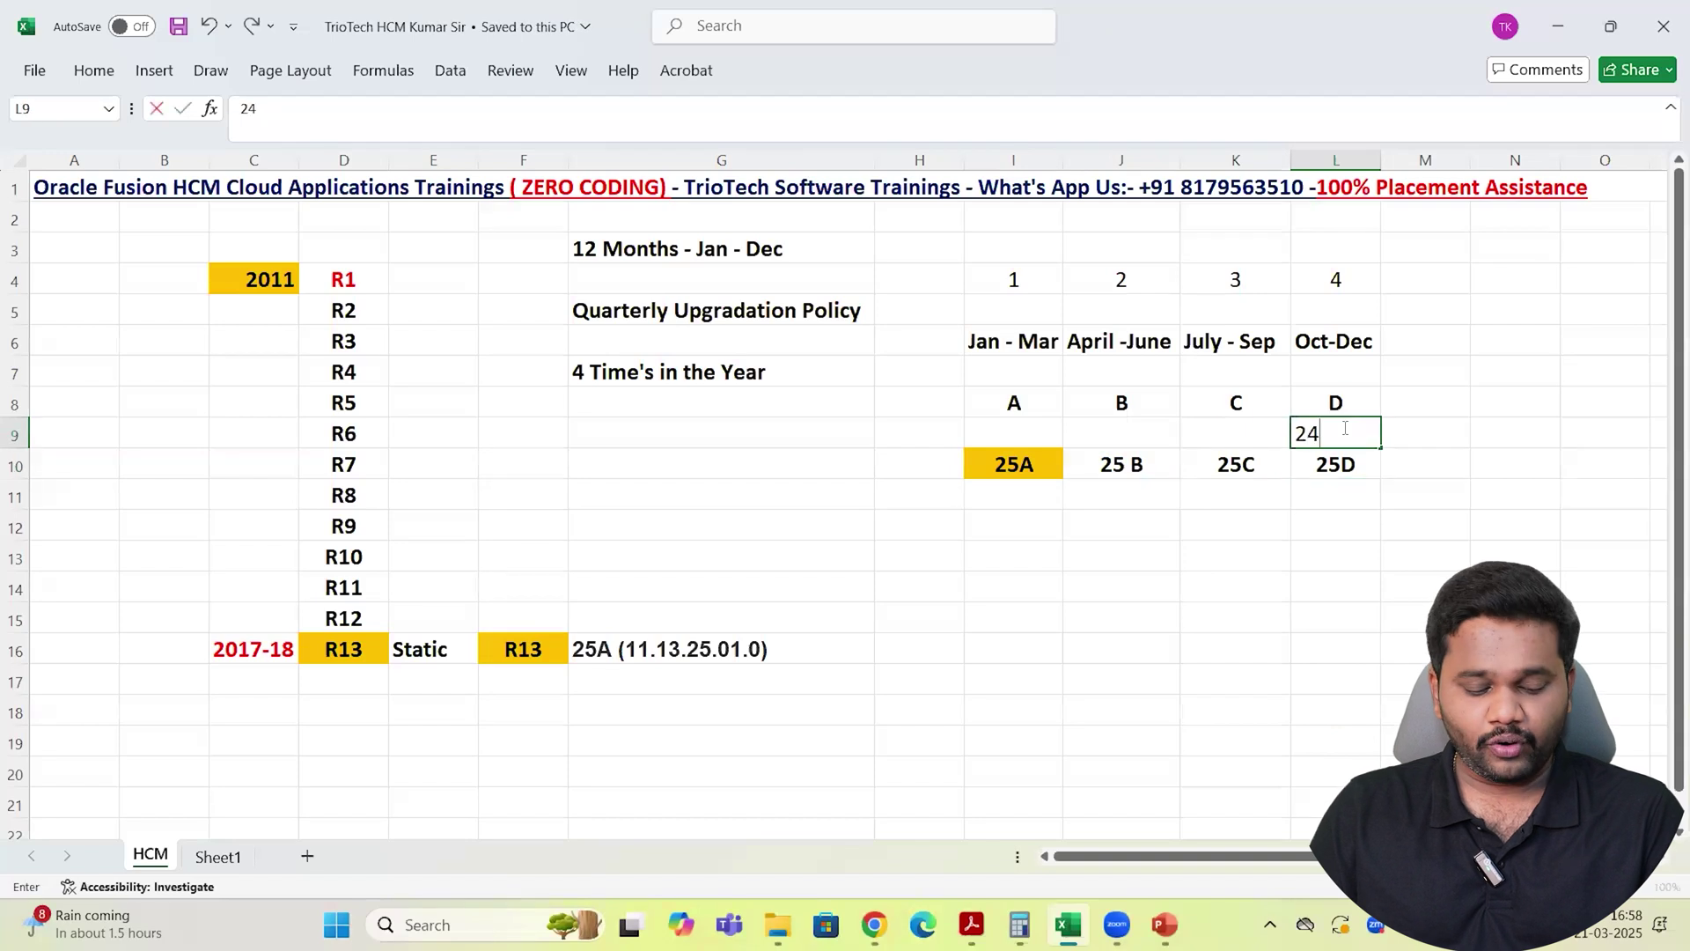
type("D")
left_click(1237, 443)
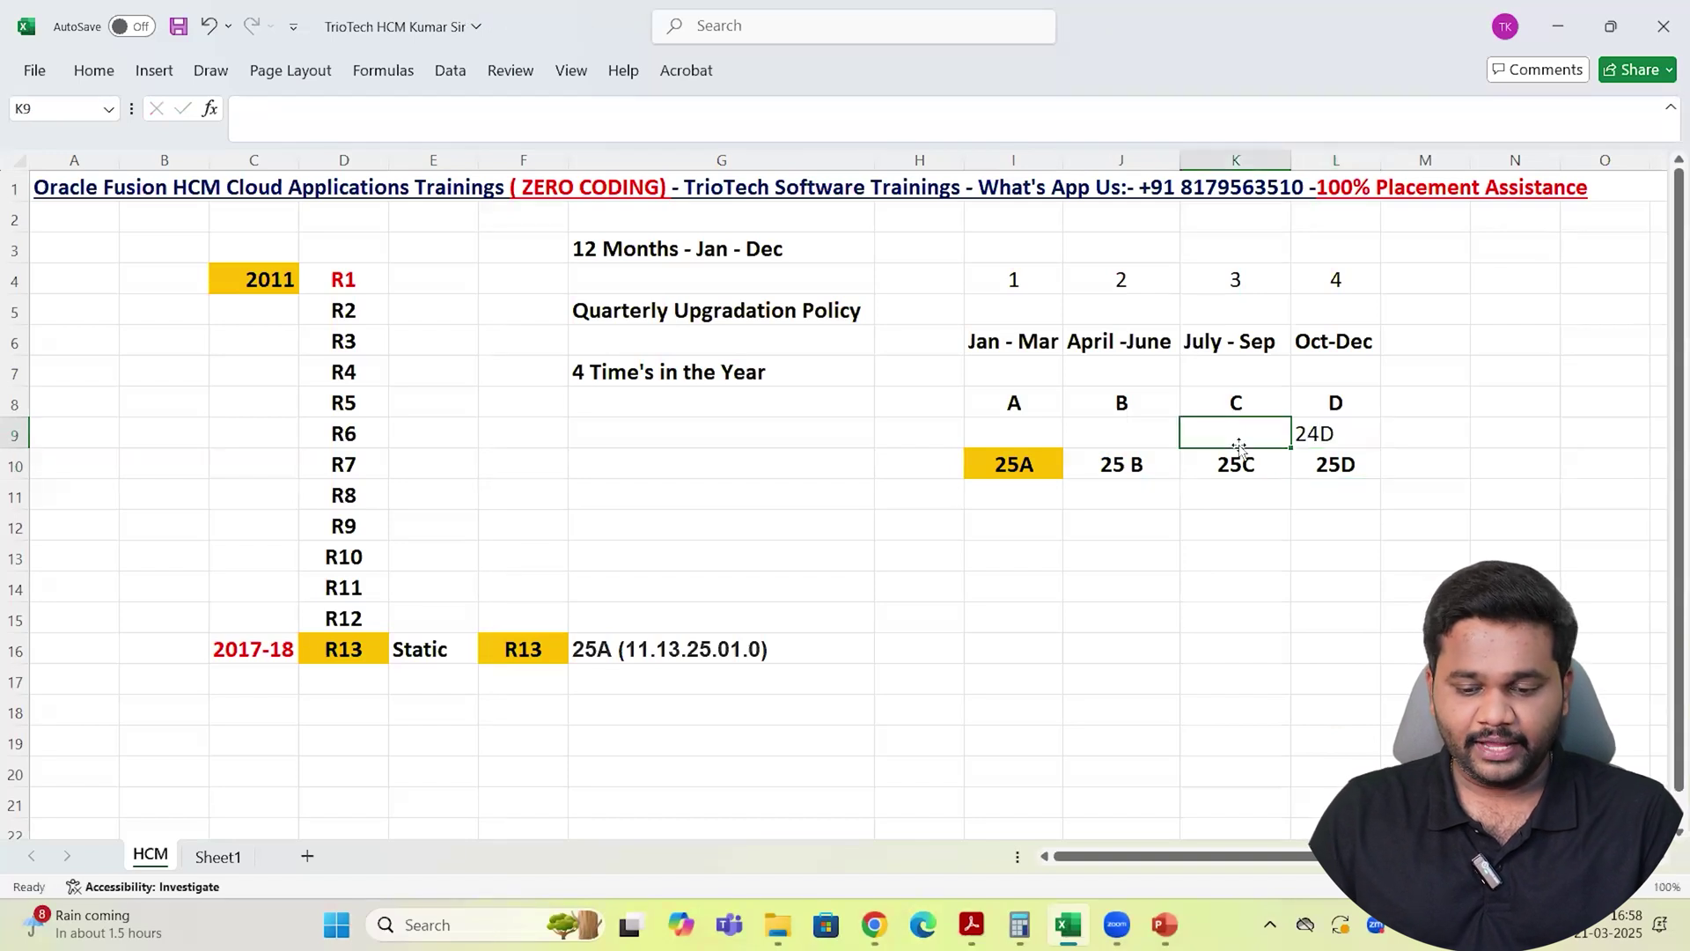
type("24C")
left_click(1114, 427)
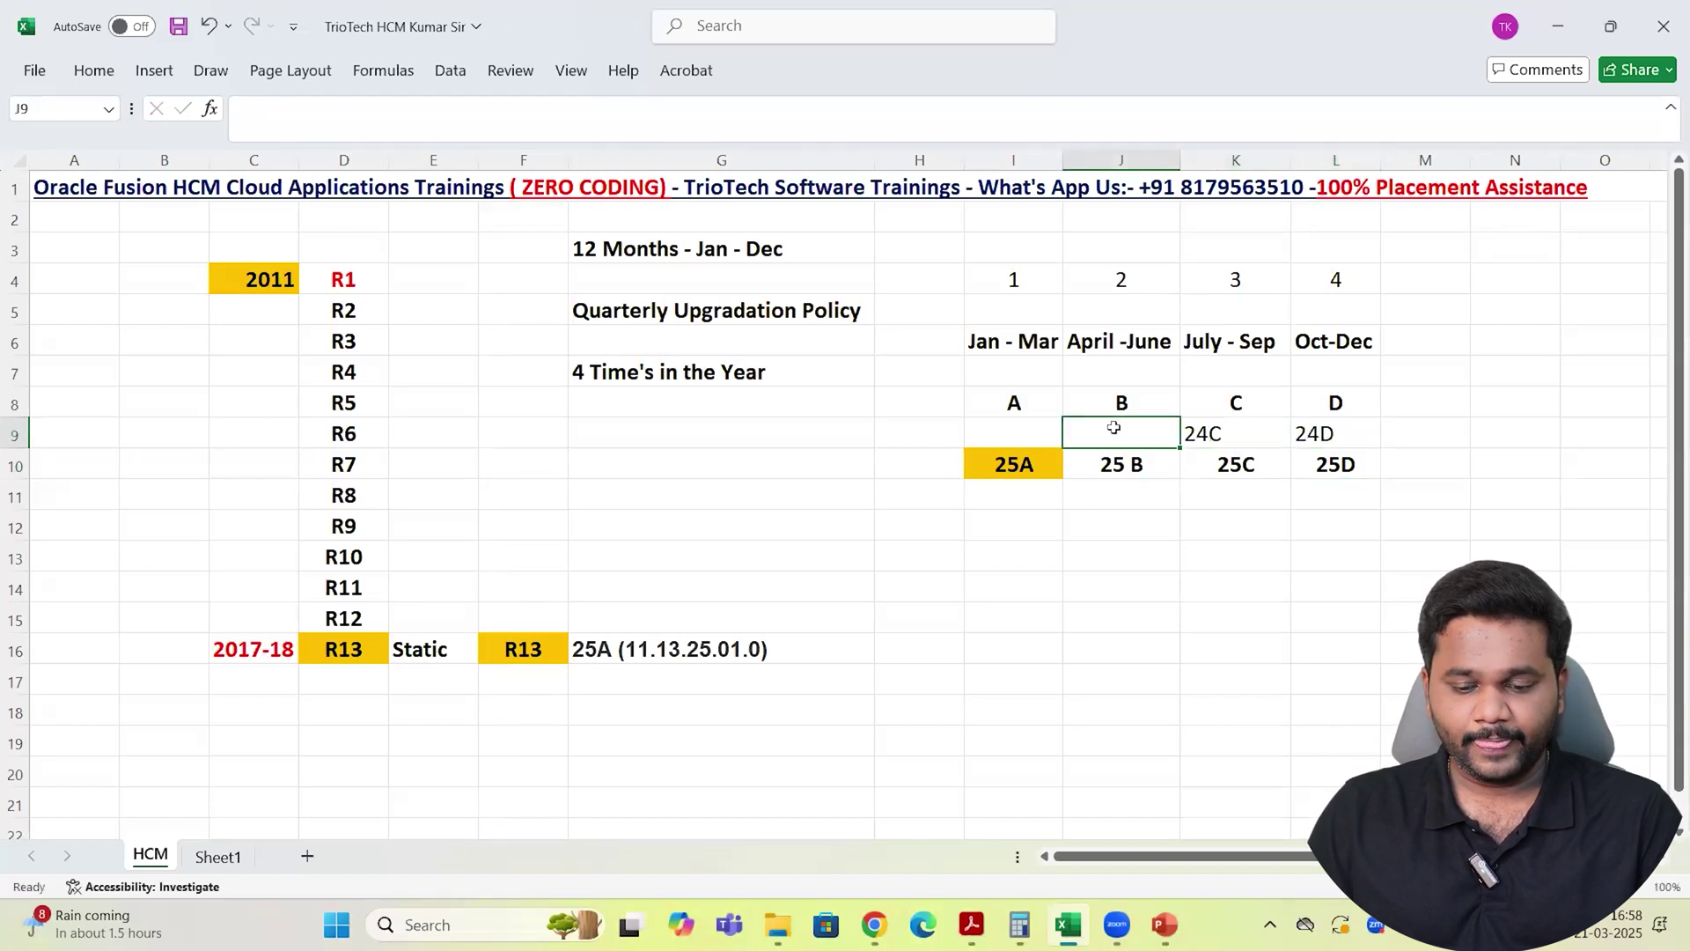
type("24B")
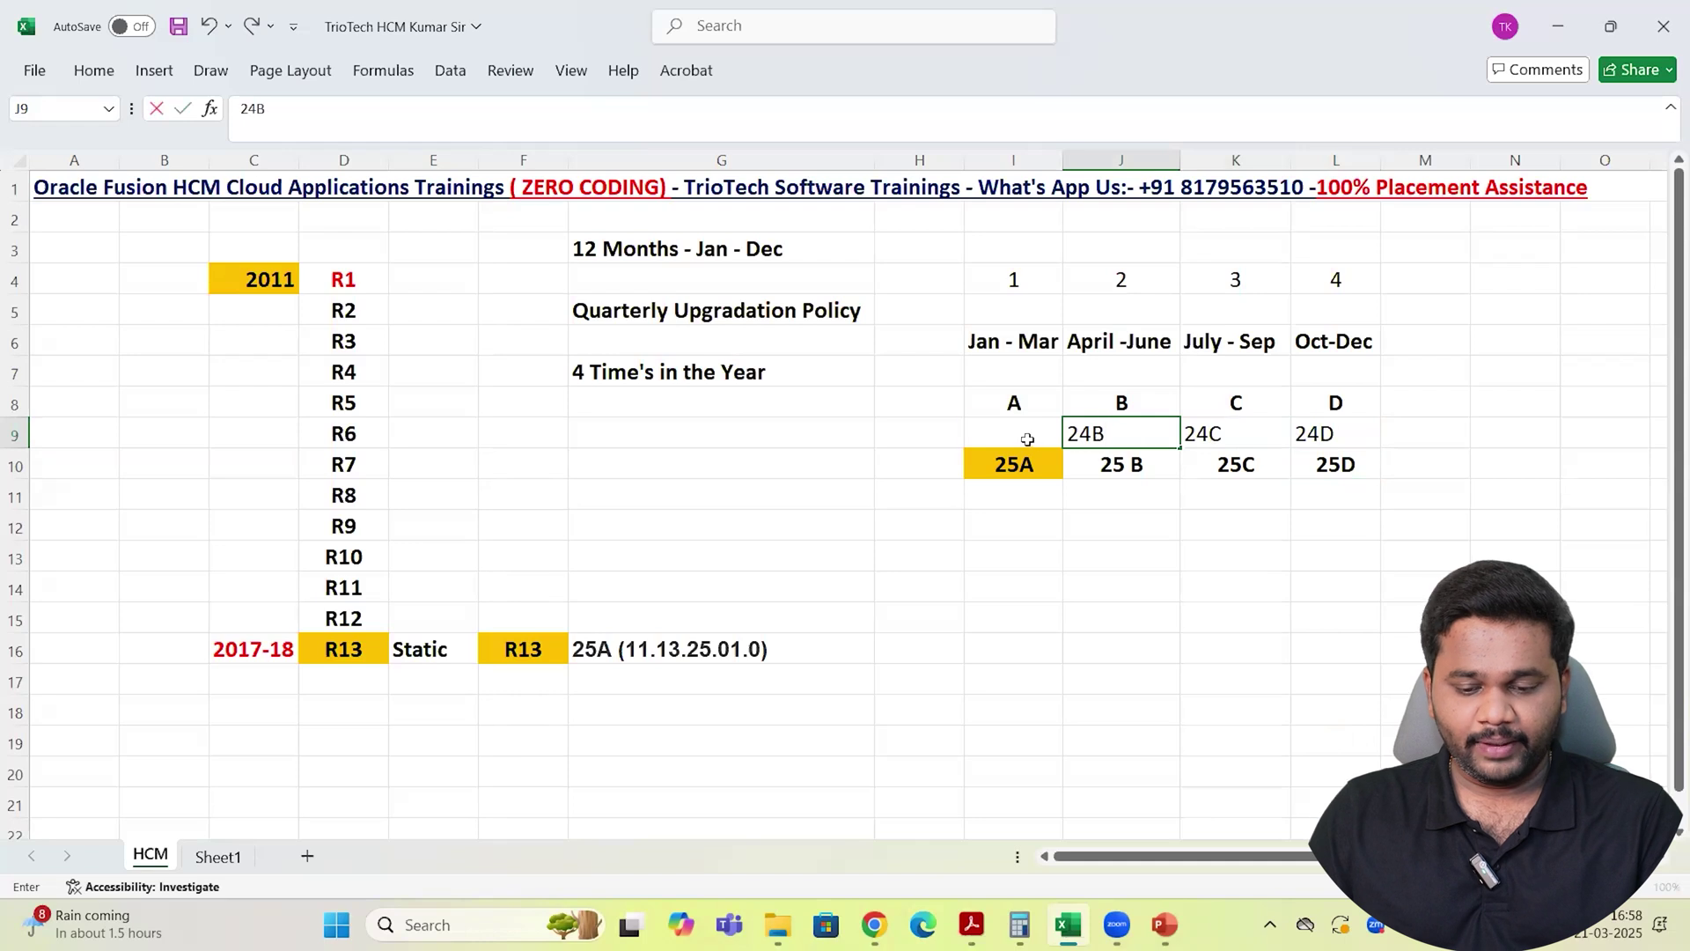
left_click(1028, 440)
type("24A")
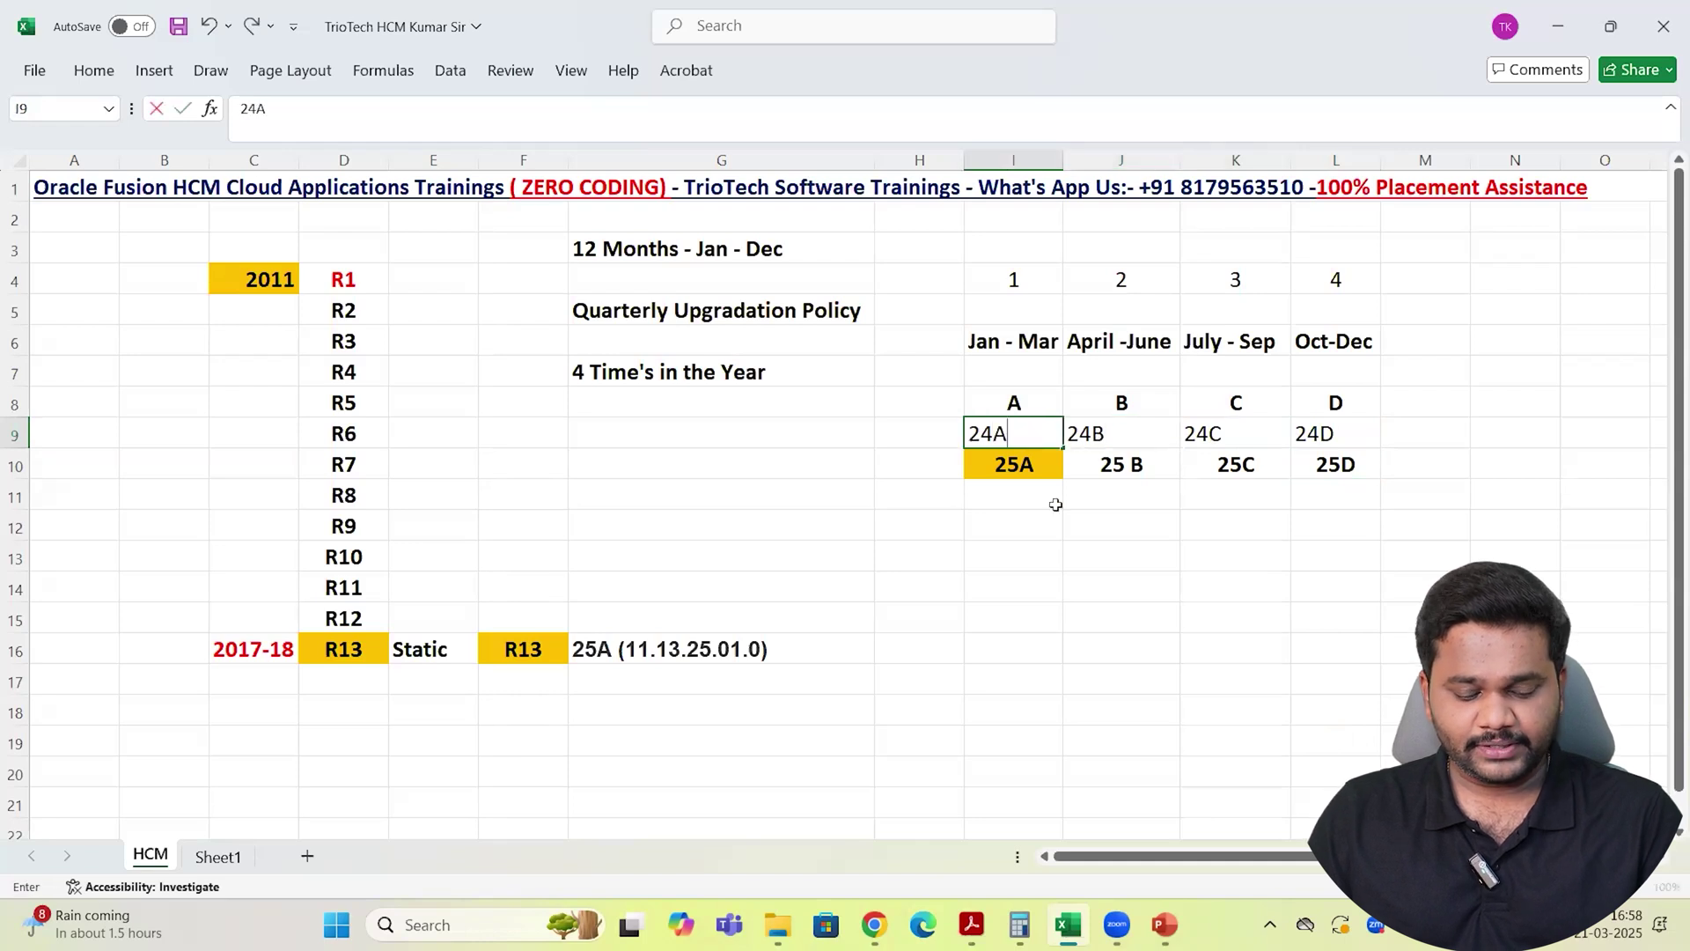
left_click(1052, 498)
Centre and bold the 24A–24D codes in I9:L9
left_click_drag(1019, 434, 1356, 432)
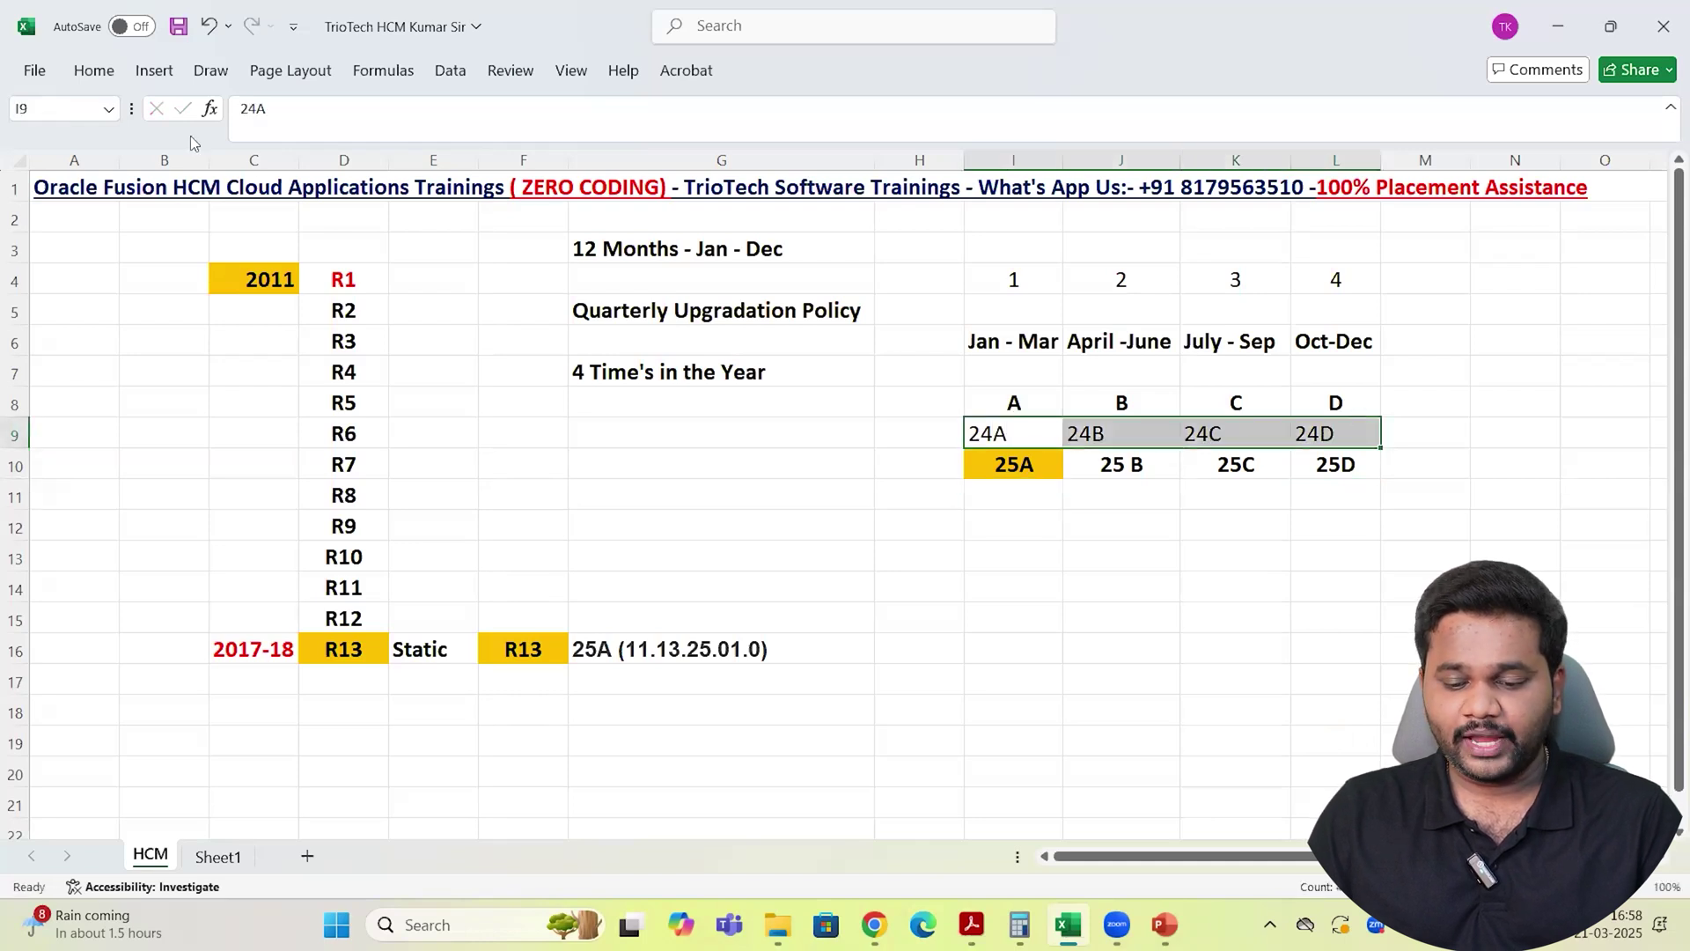
left_click(93, 70)
left_click(439, 147)
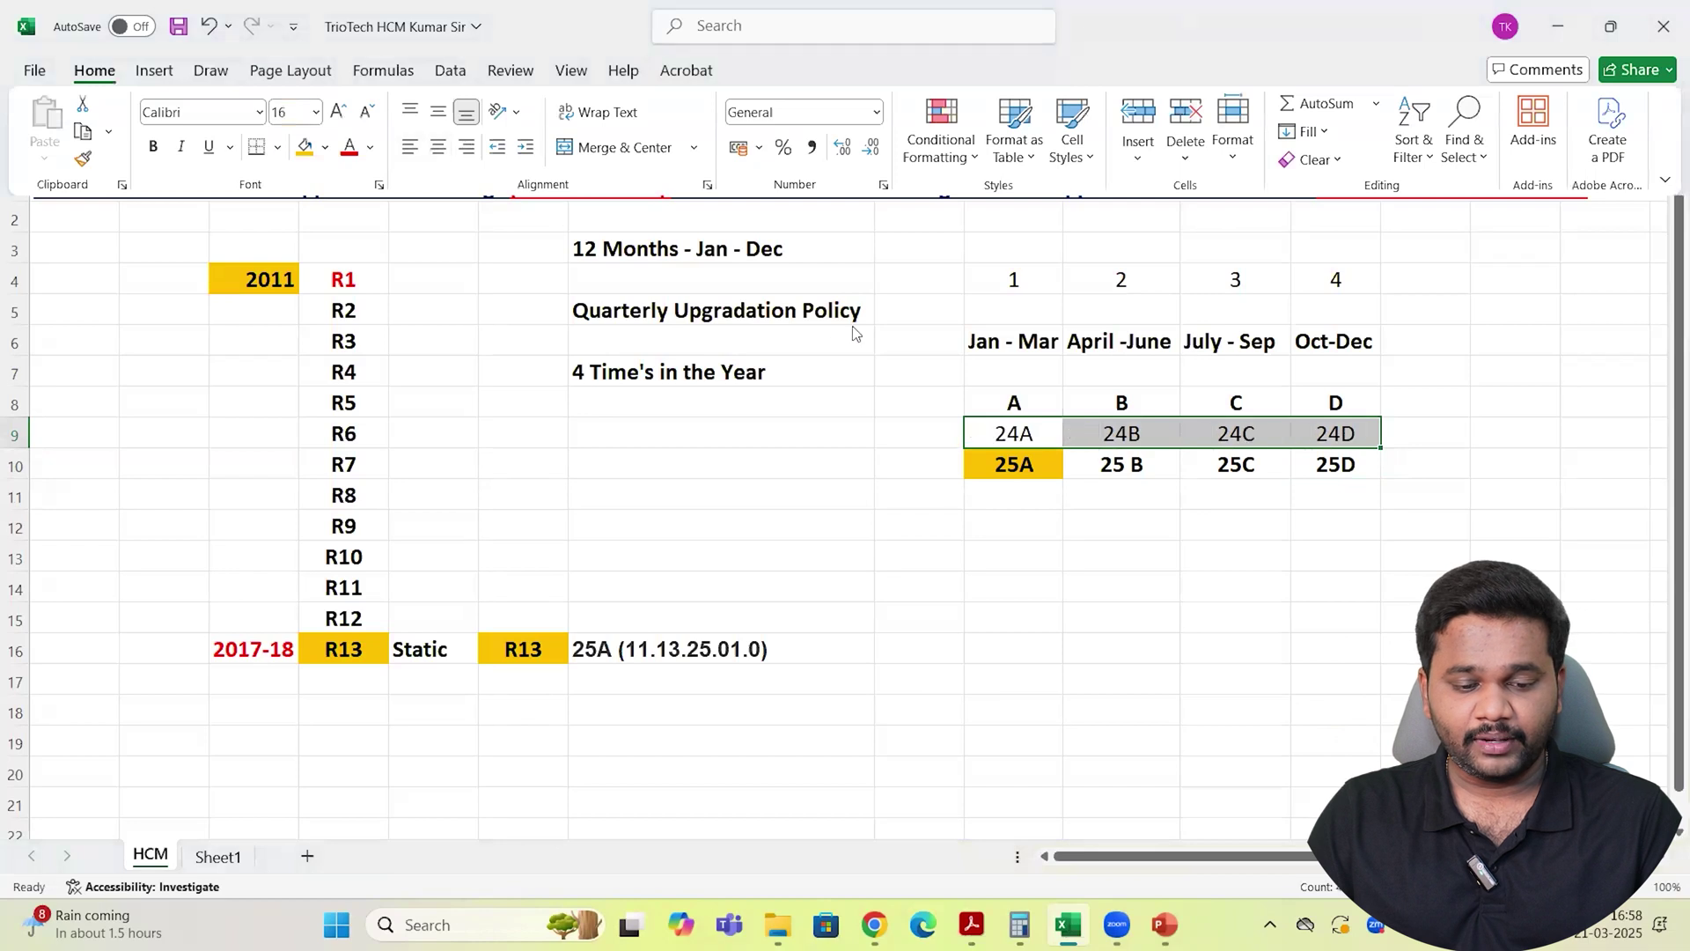
key("ctrl+b")
left_click(1046, 532)
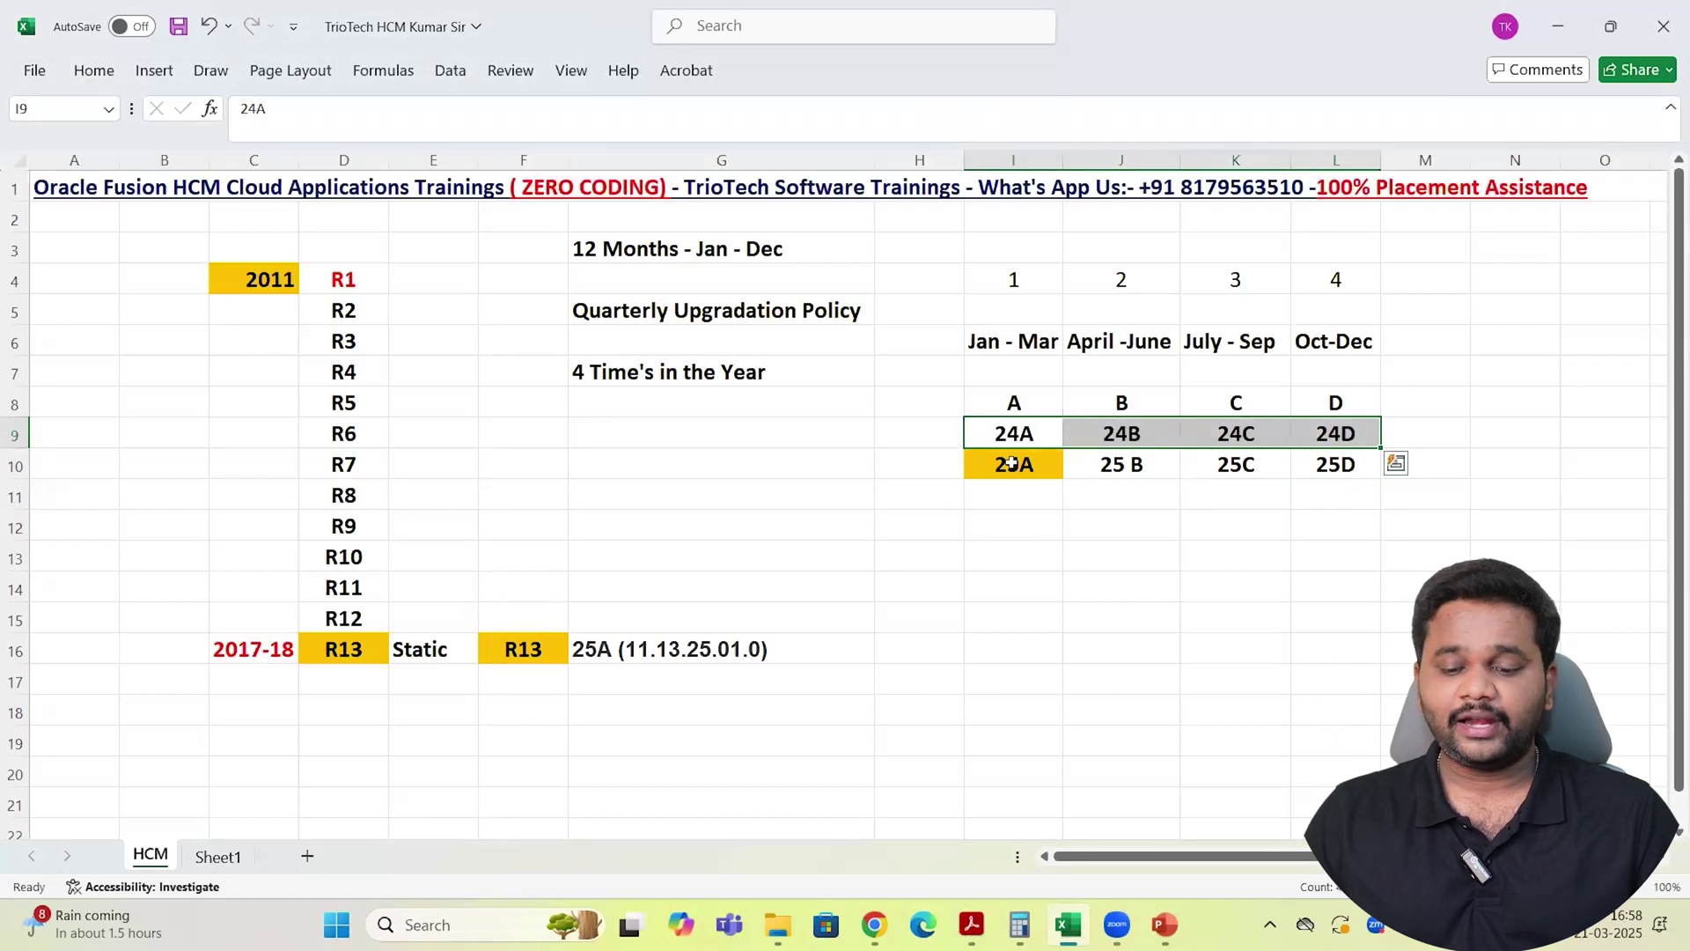
Move the 25A–25D codes down into row 11 and save the workbook
left_click(1011, 554)
left_click_drag(1012, 433, 1336, 433)
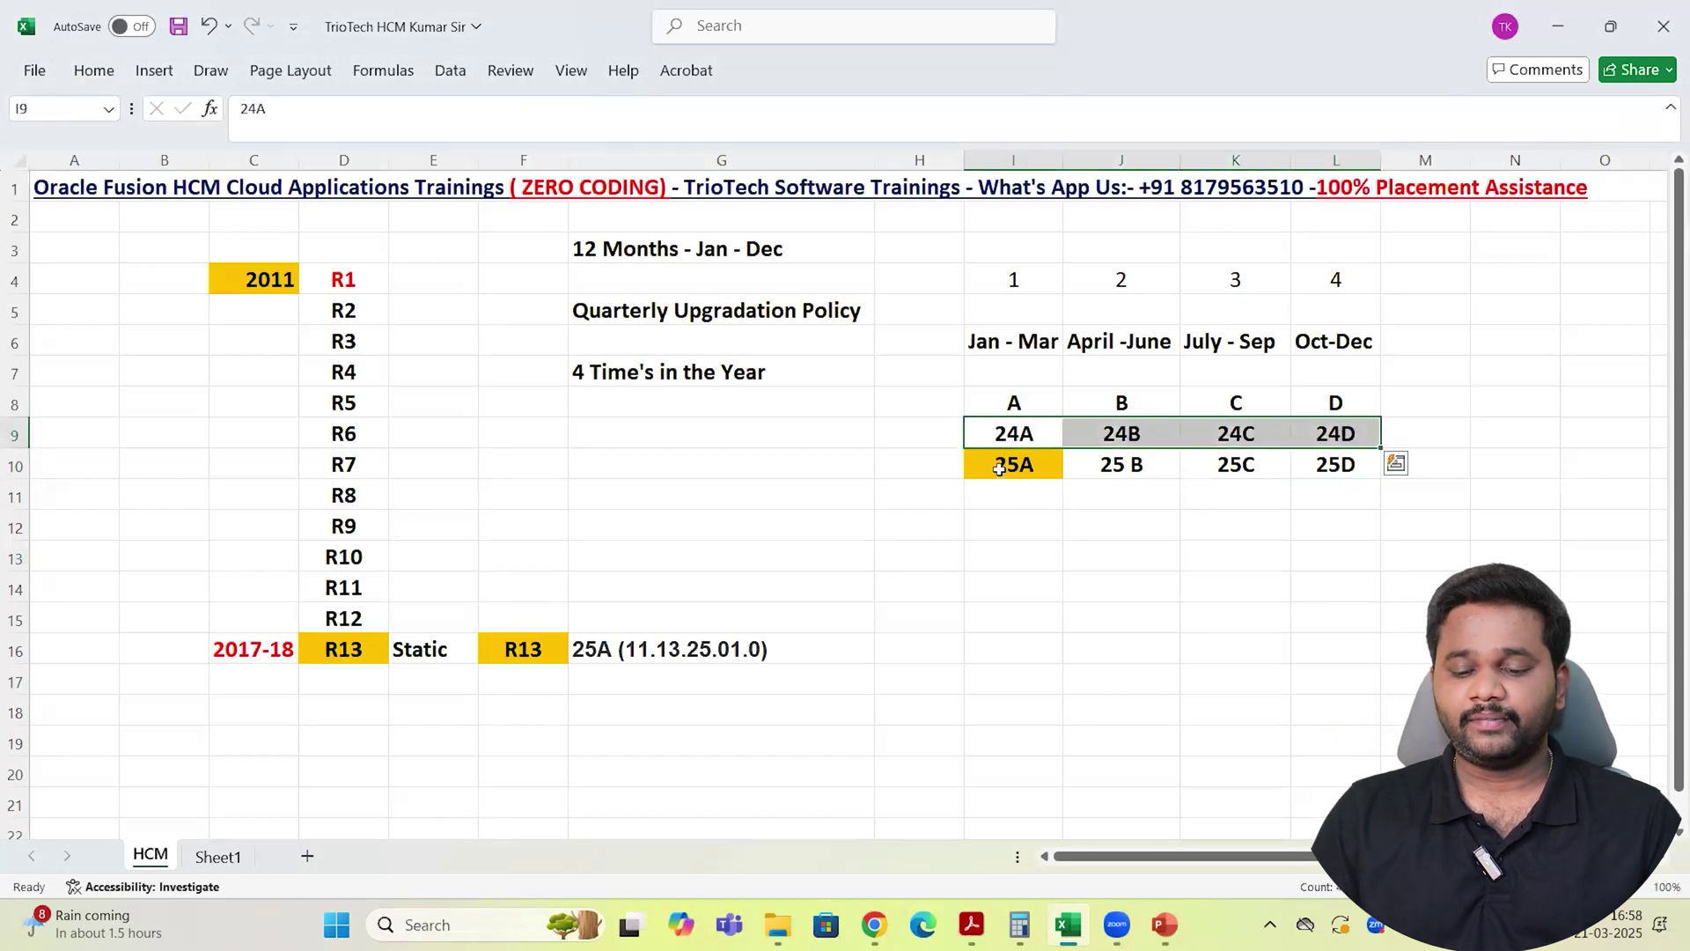
left_click_drag(1004, 464, 1336, 464)
key("ctrl+c")
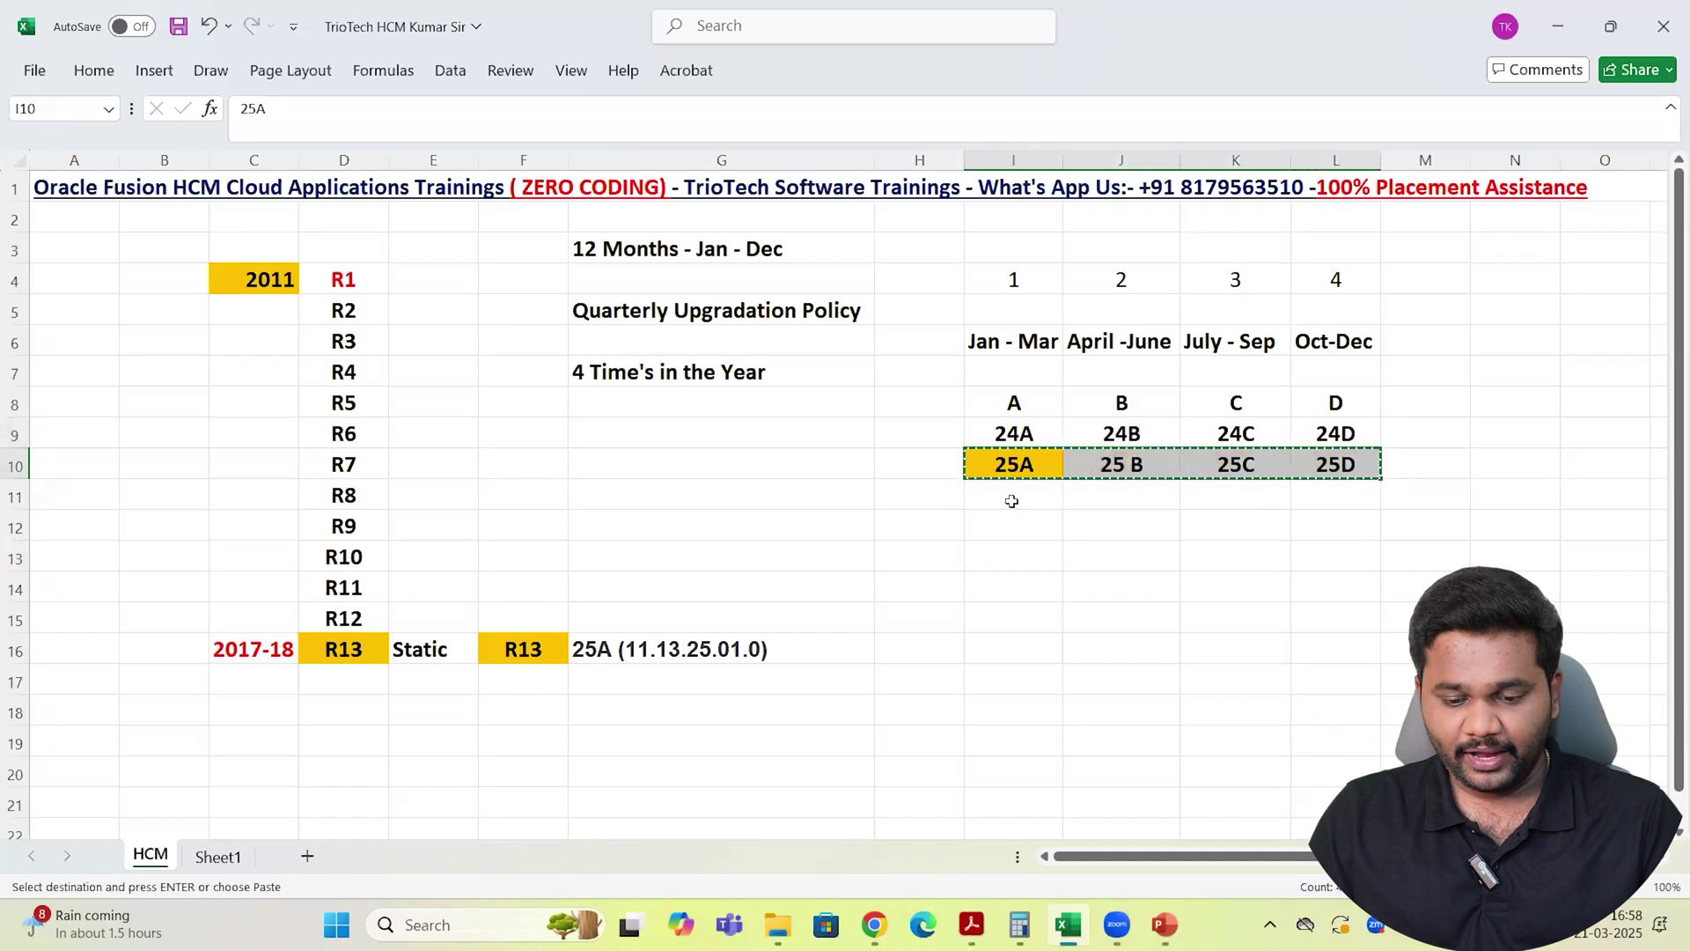
left_click(1012, 498)
key("ctrl+v")
key("ctrl+s")
Enter 26A in I13, two rows below 25A, and centre it
left_click(1018, 548)
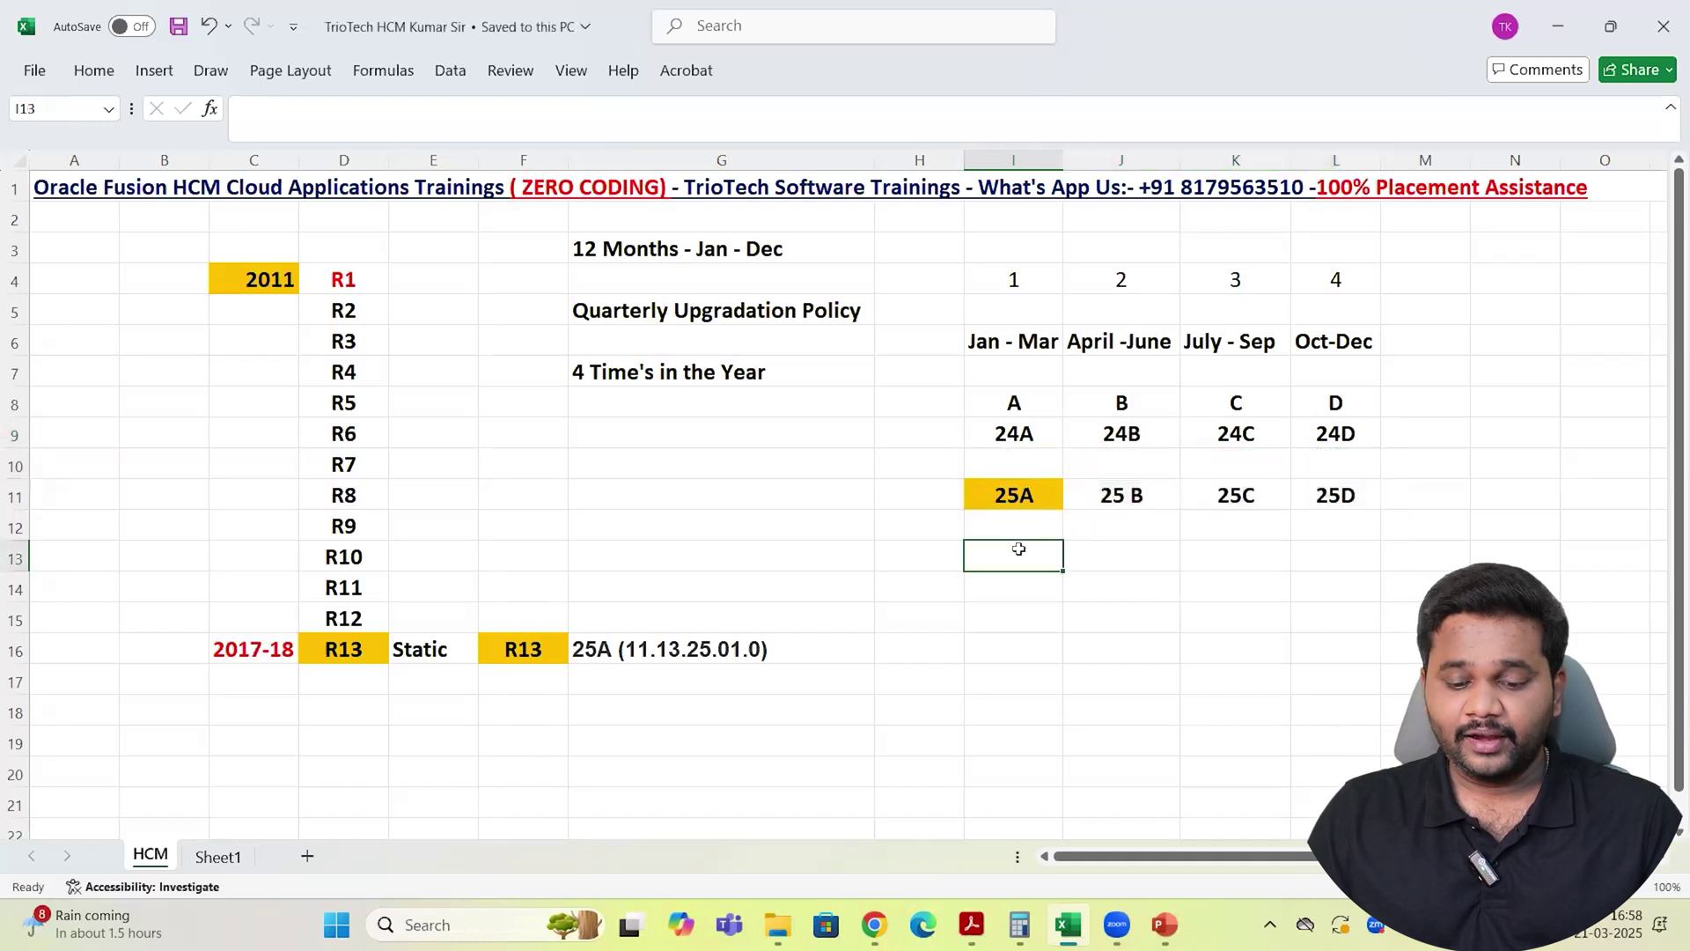
type("26")
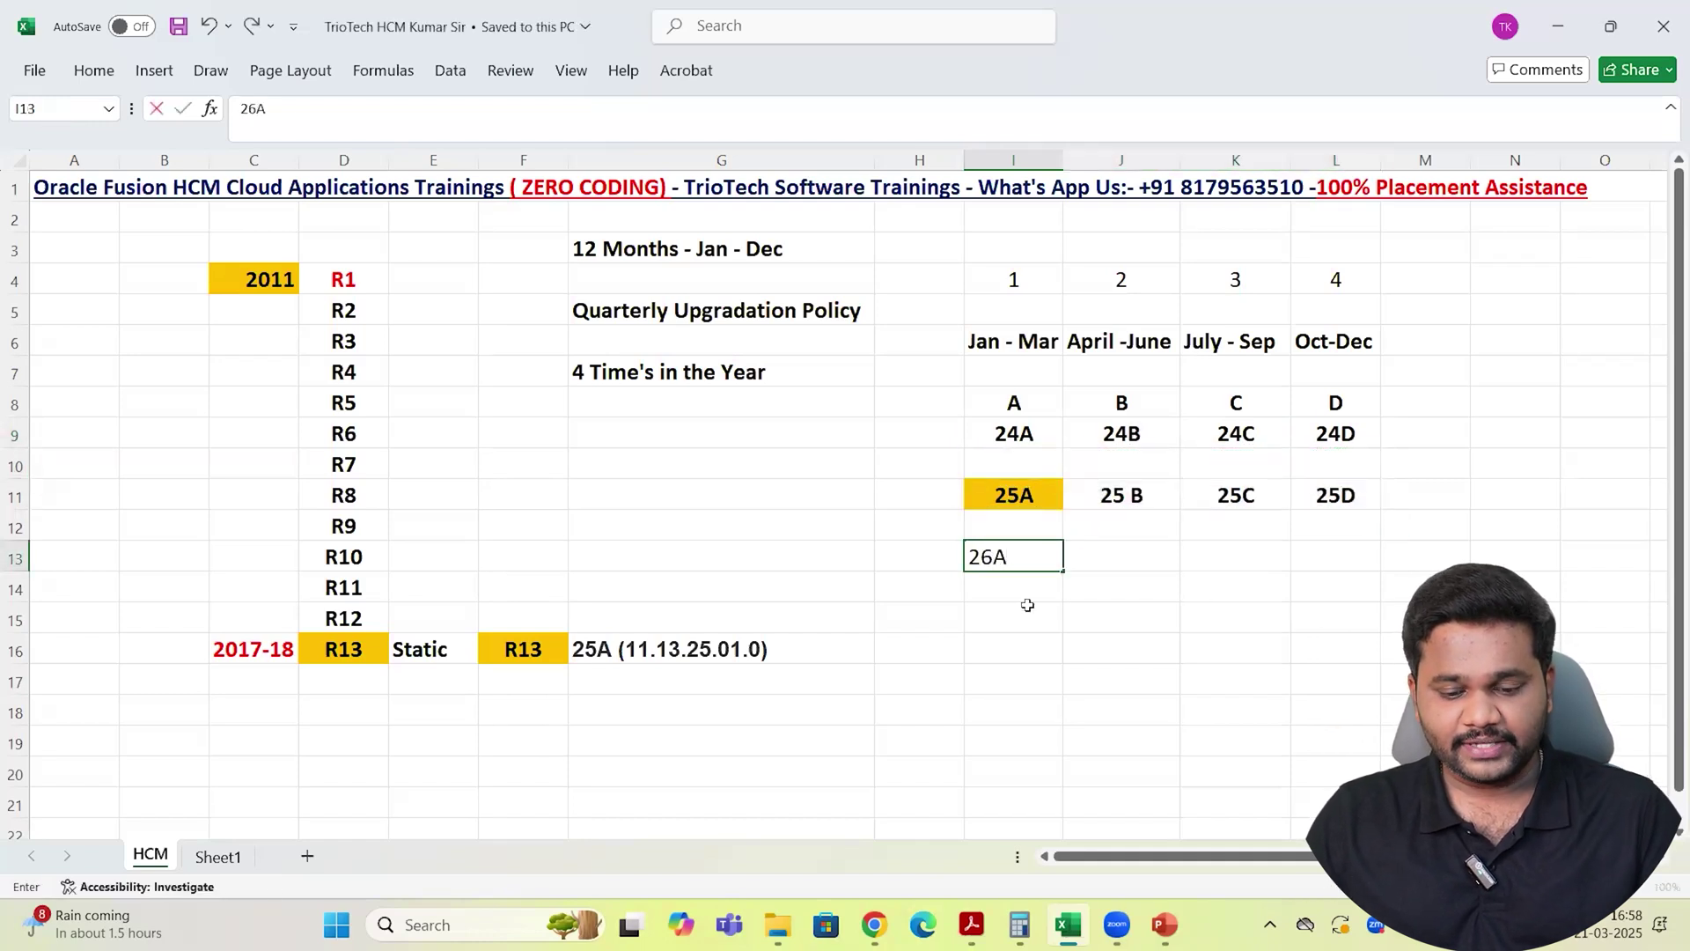
type("A")
key("Return")
left_click(1014, 555)
left_click(94, 71)
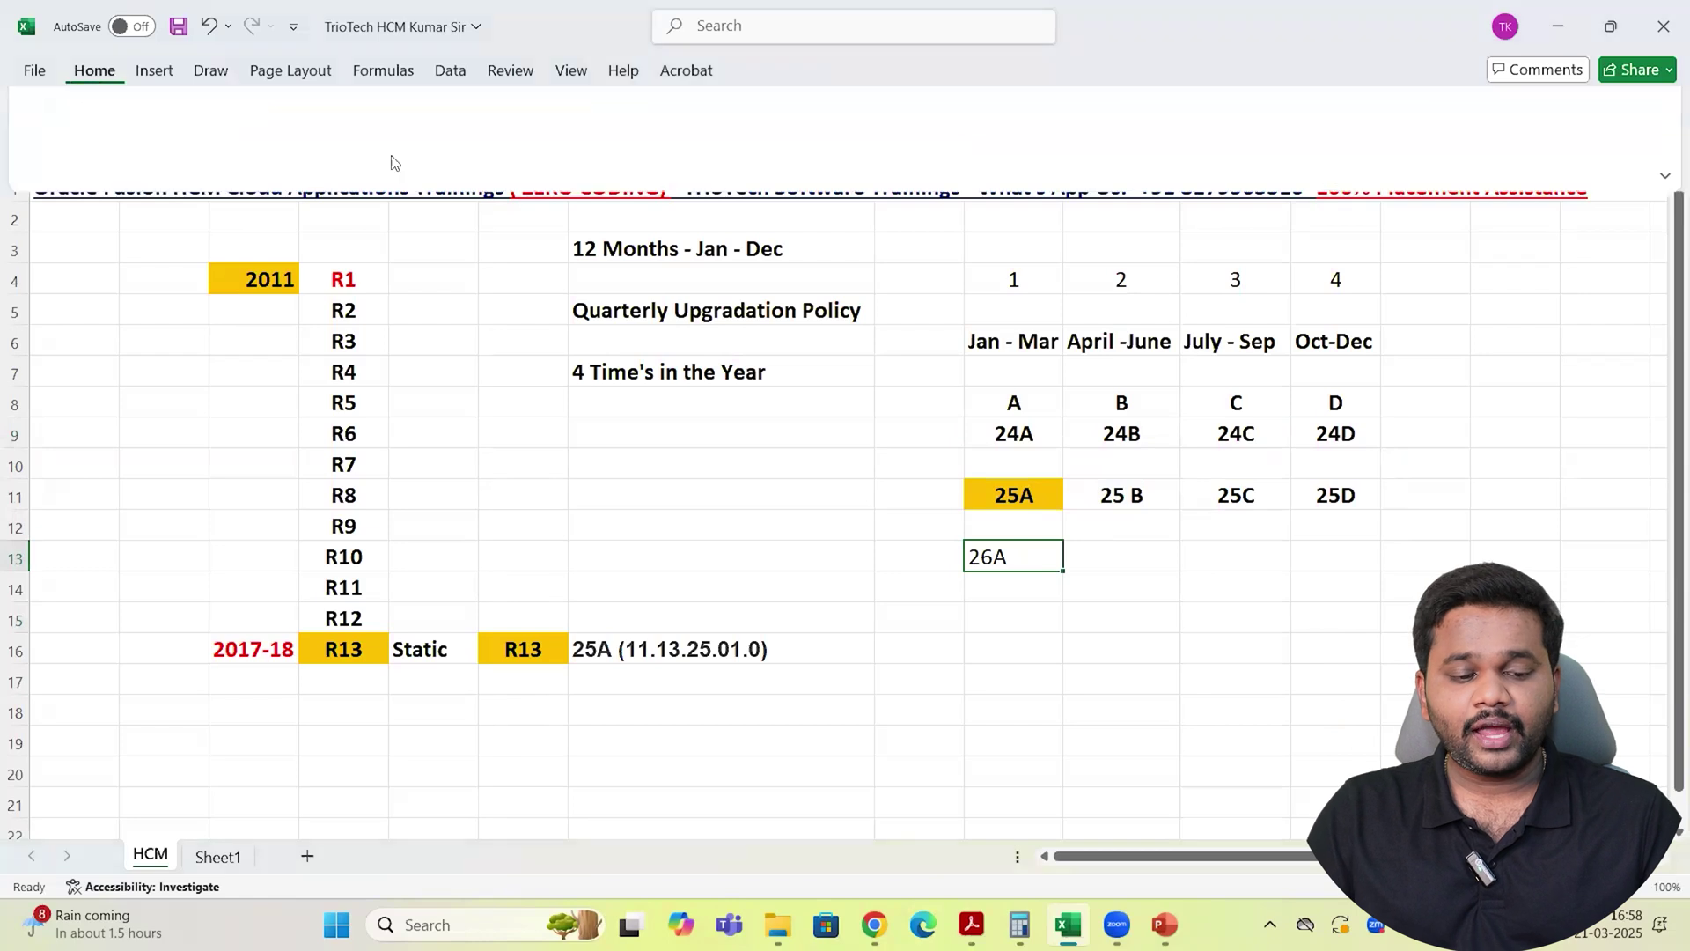
left_click(437, 147)
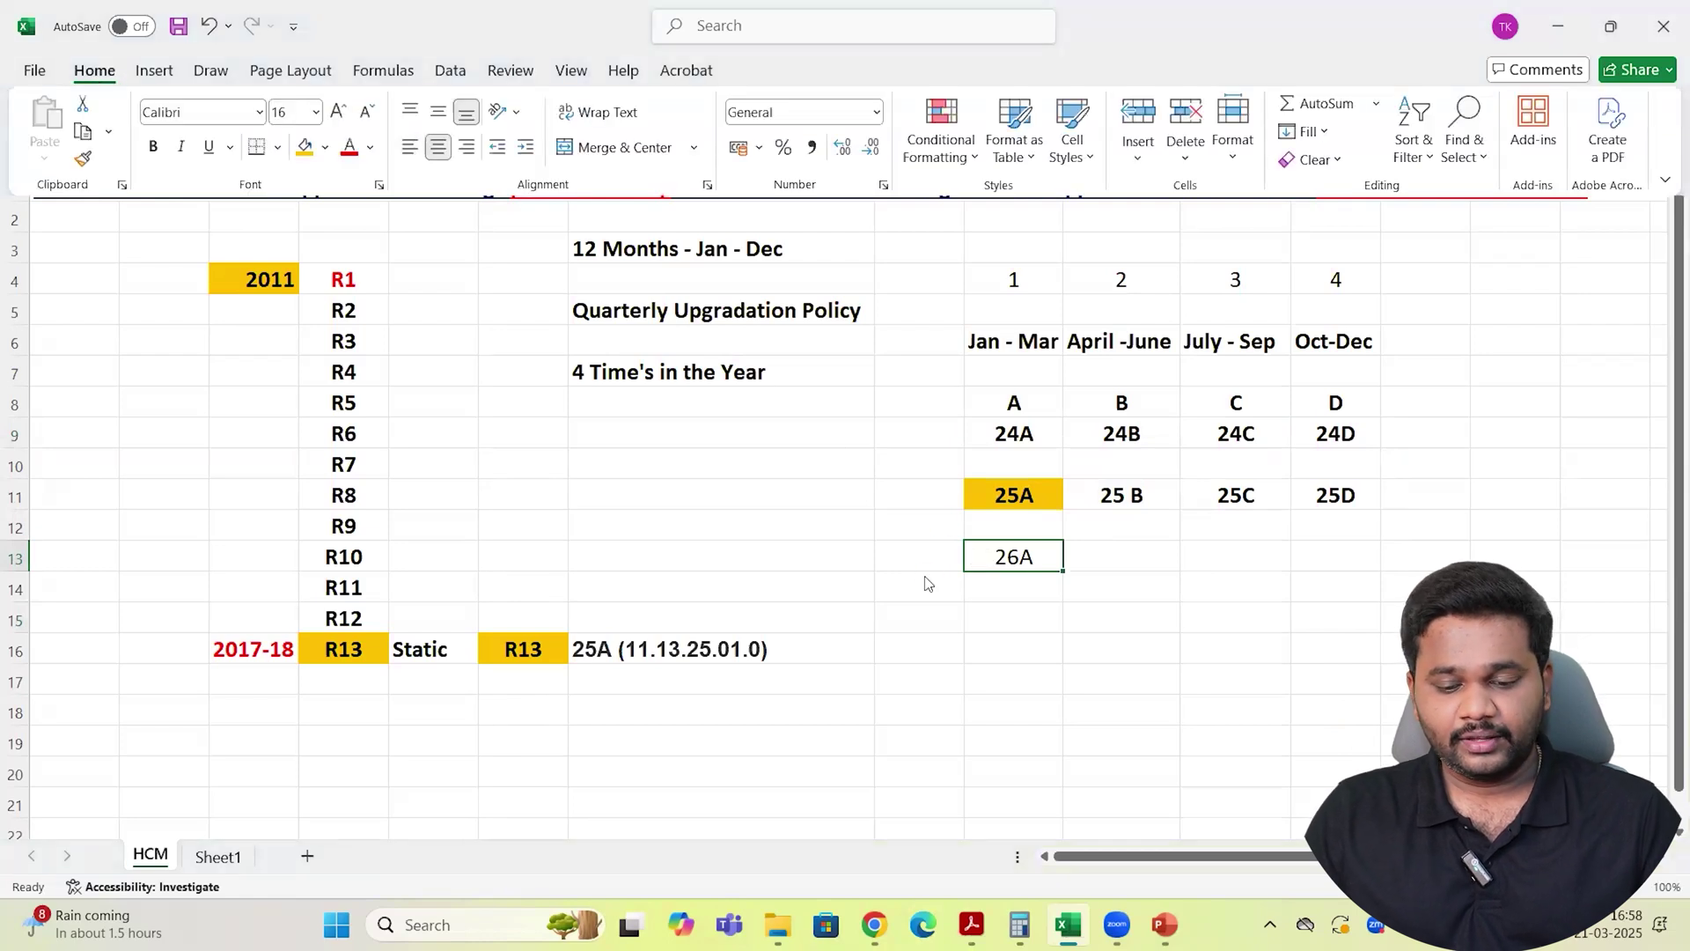
left_click(1013, 564)
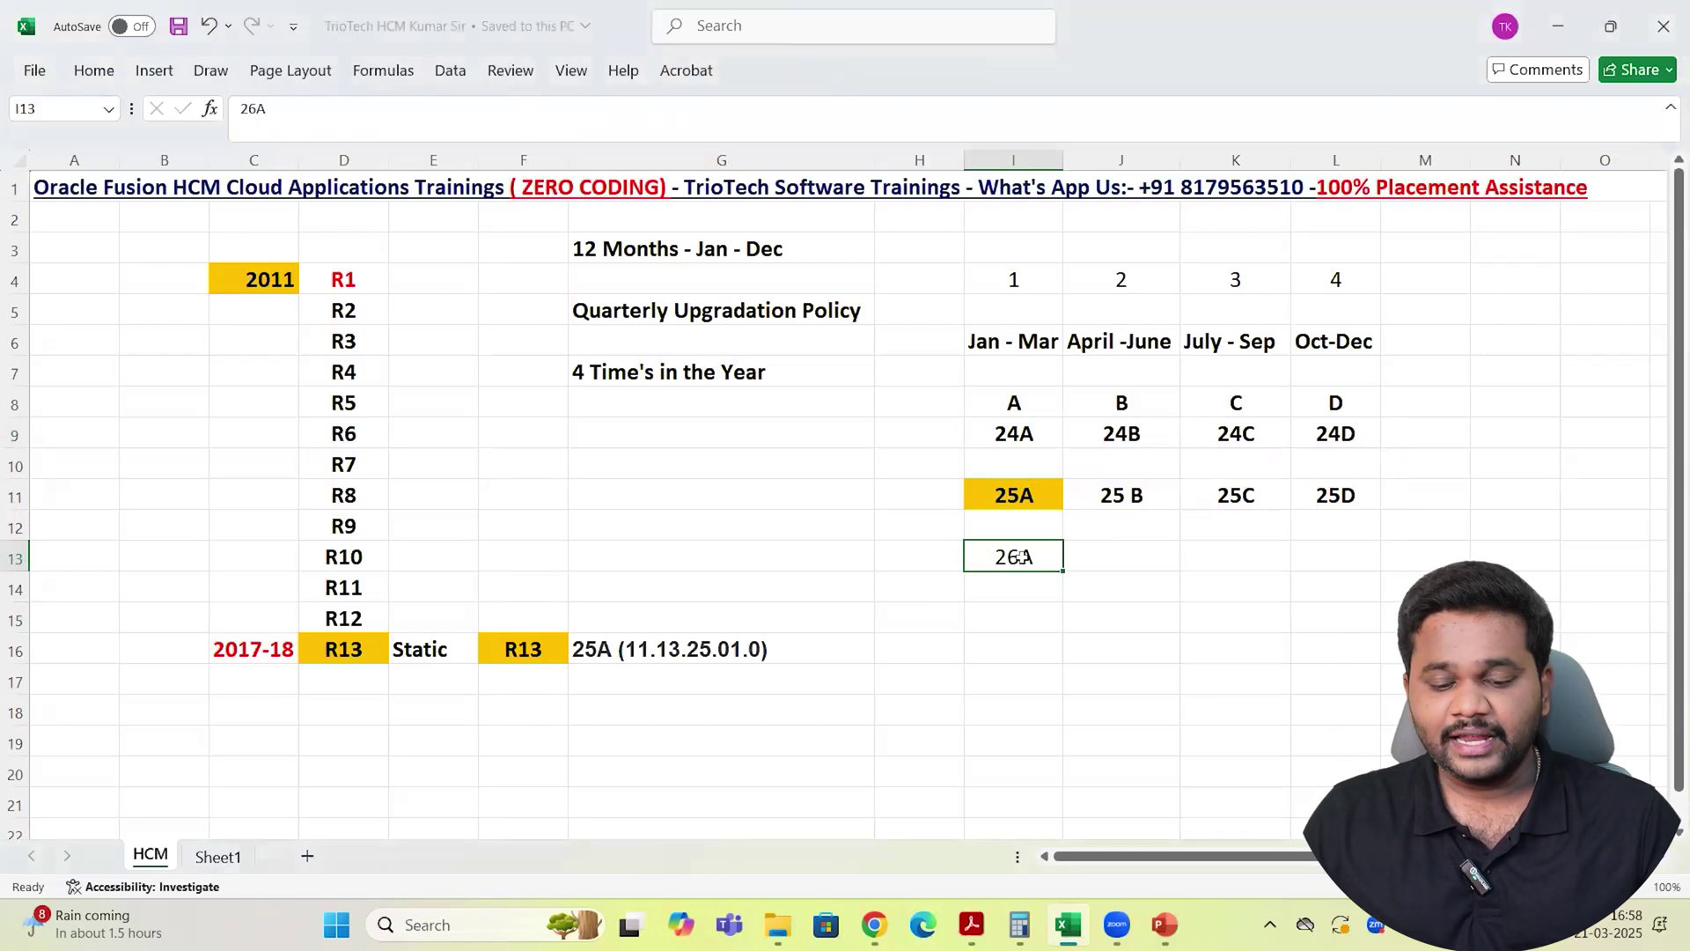
left_click(1021, 499)
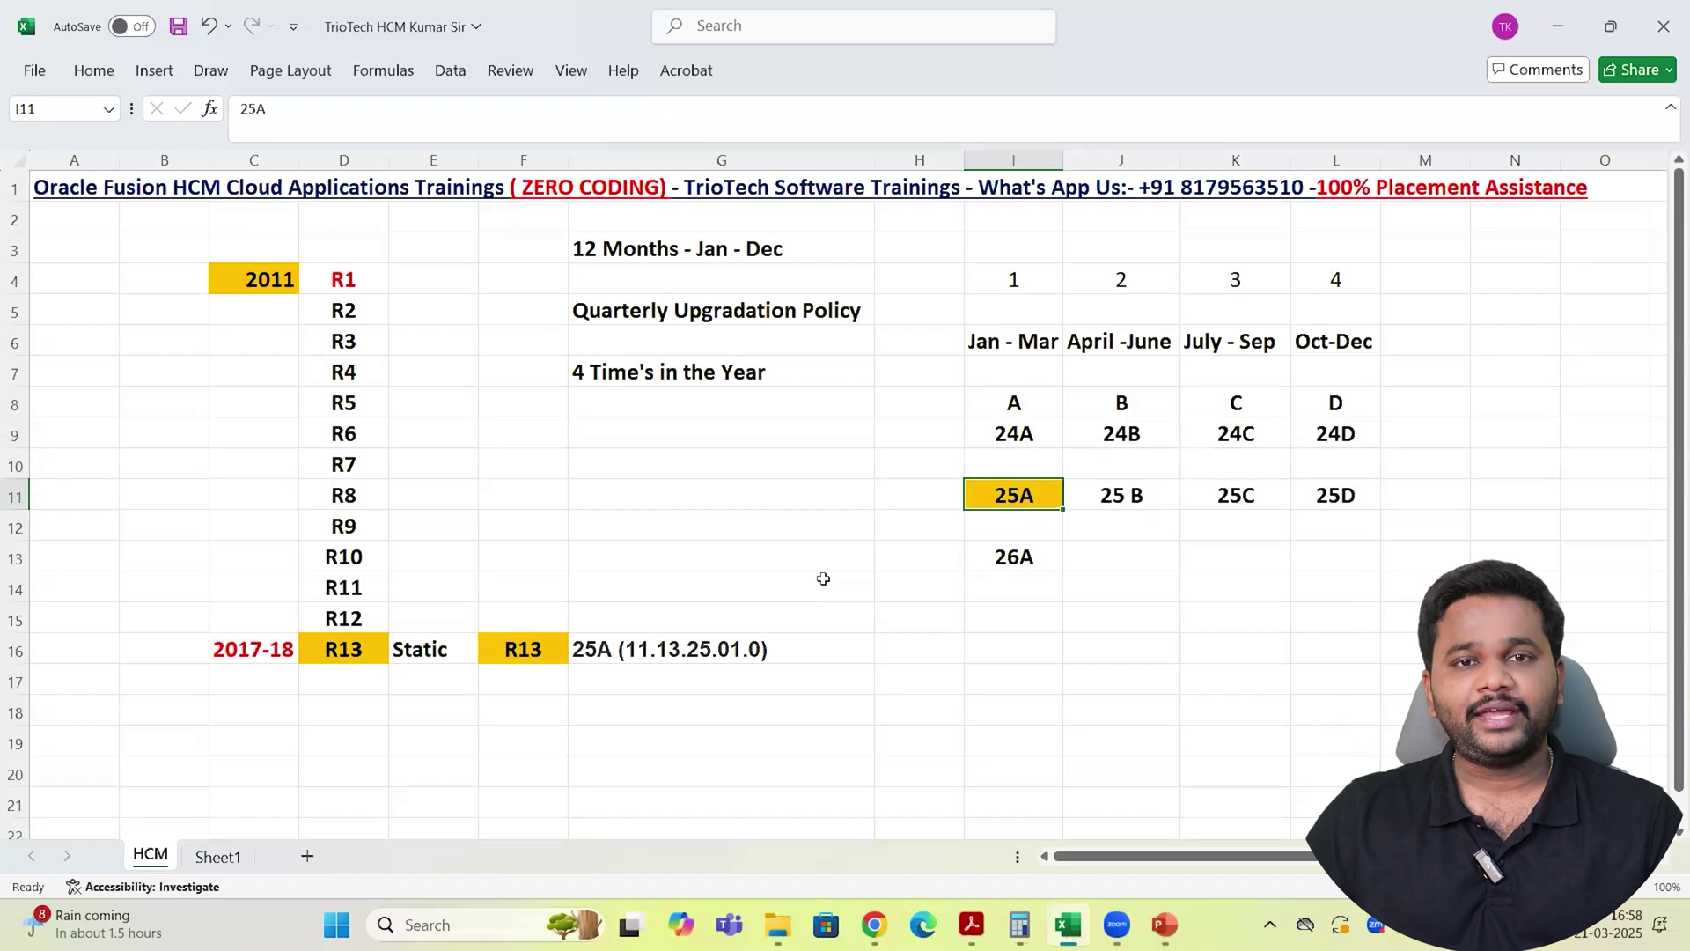
Commit the version string 25A (11.13.25.01.0) in G16
left_click(595, 647)
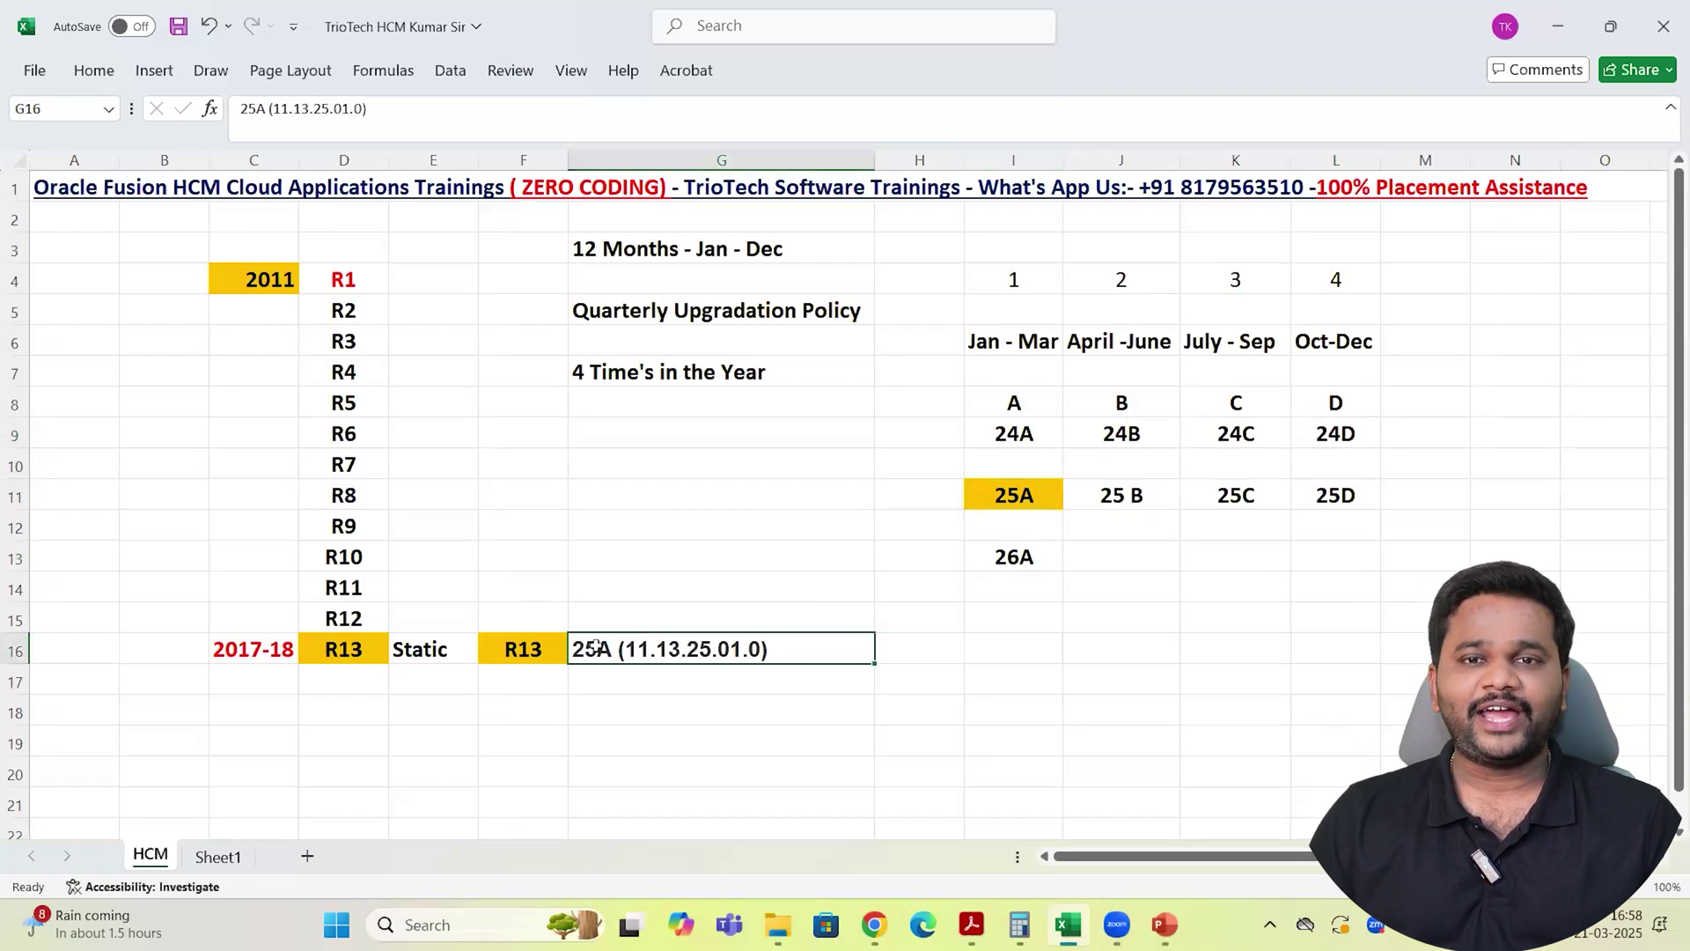
double_click(653, 649)
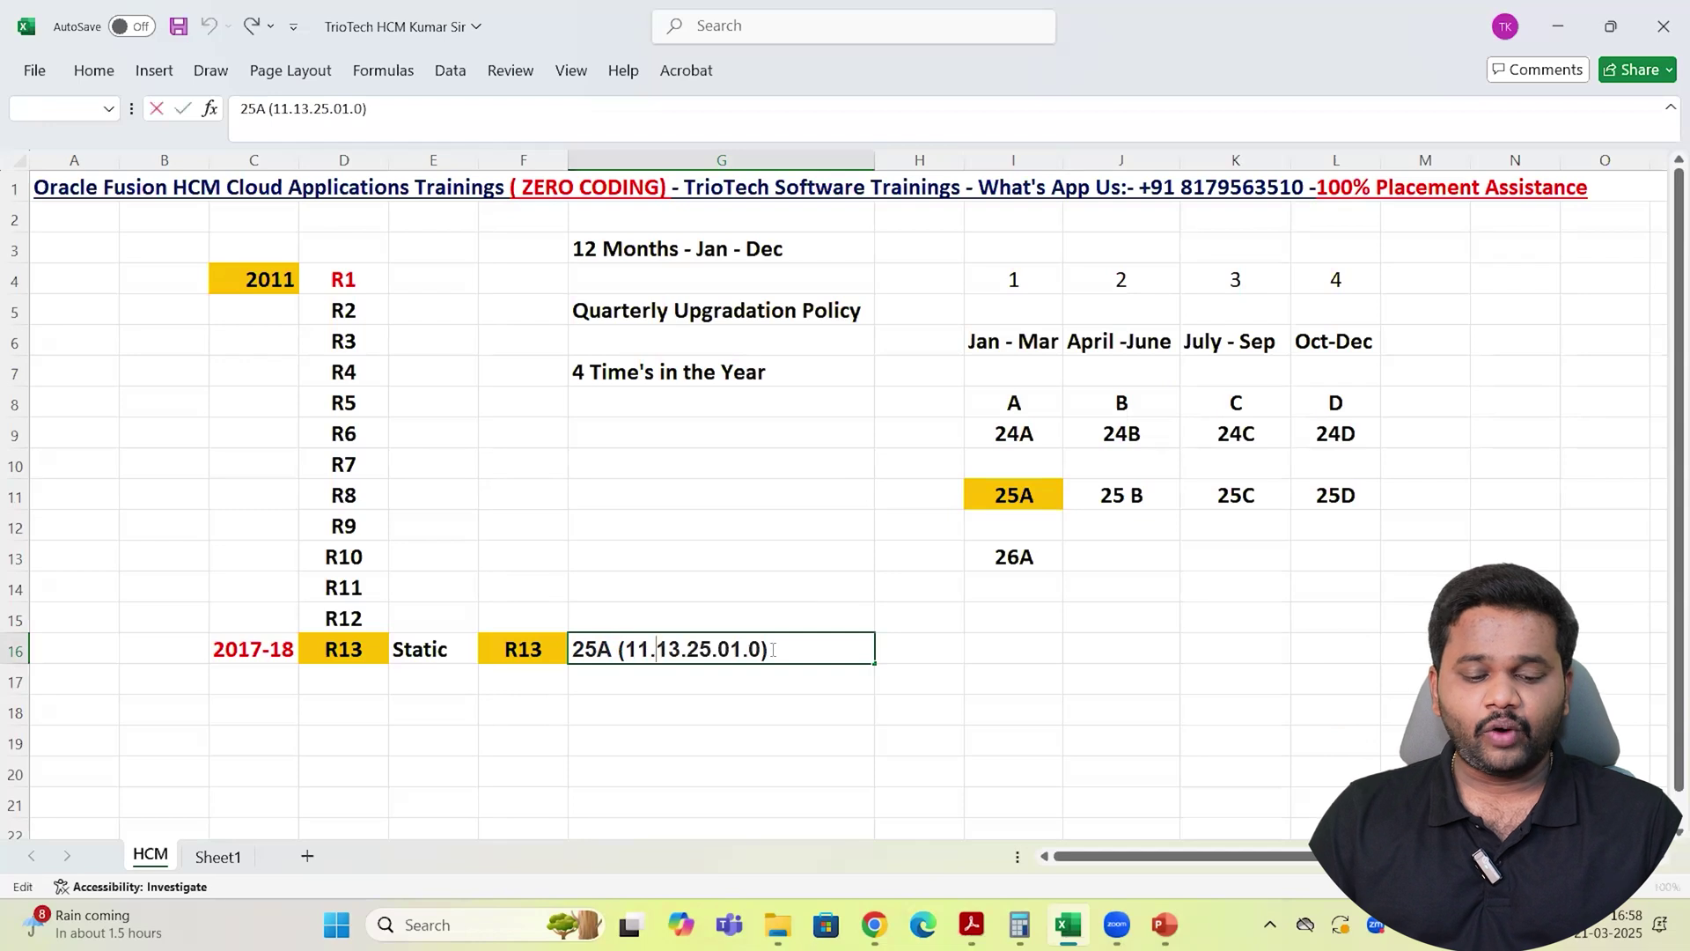
left_click_drag(768, 648, 637, 652)
left_click(667, 702)
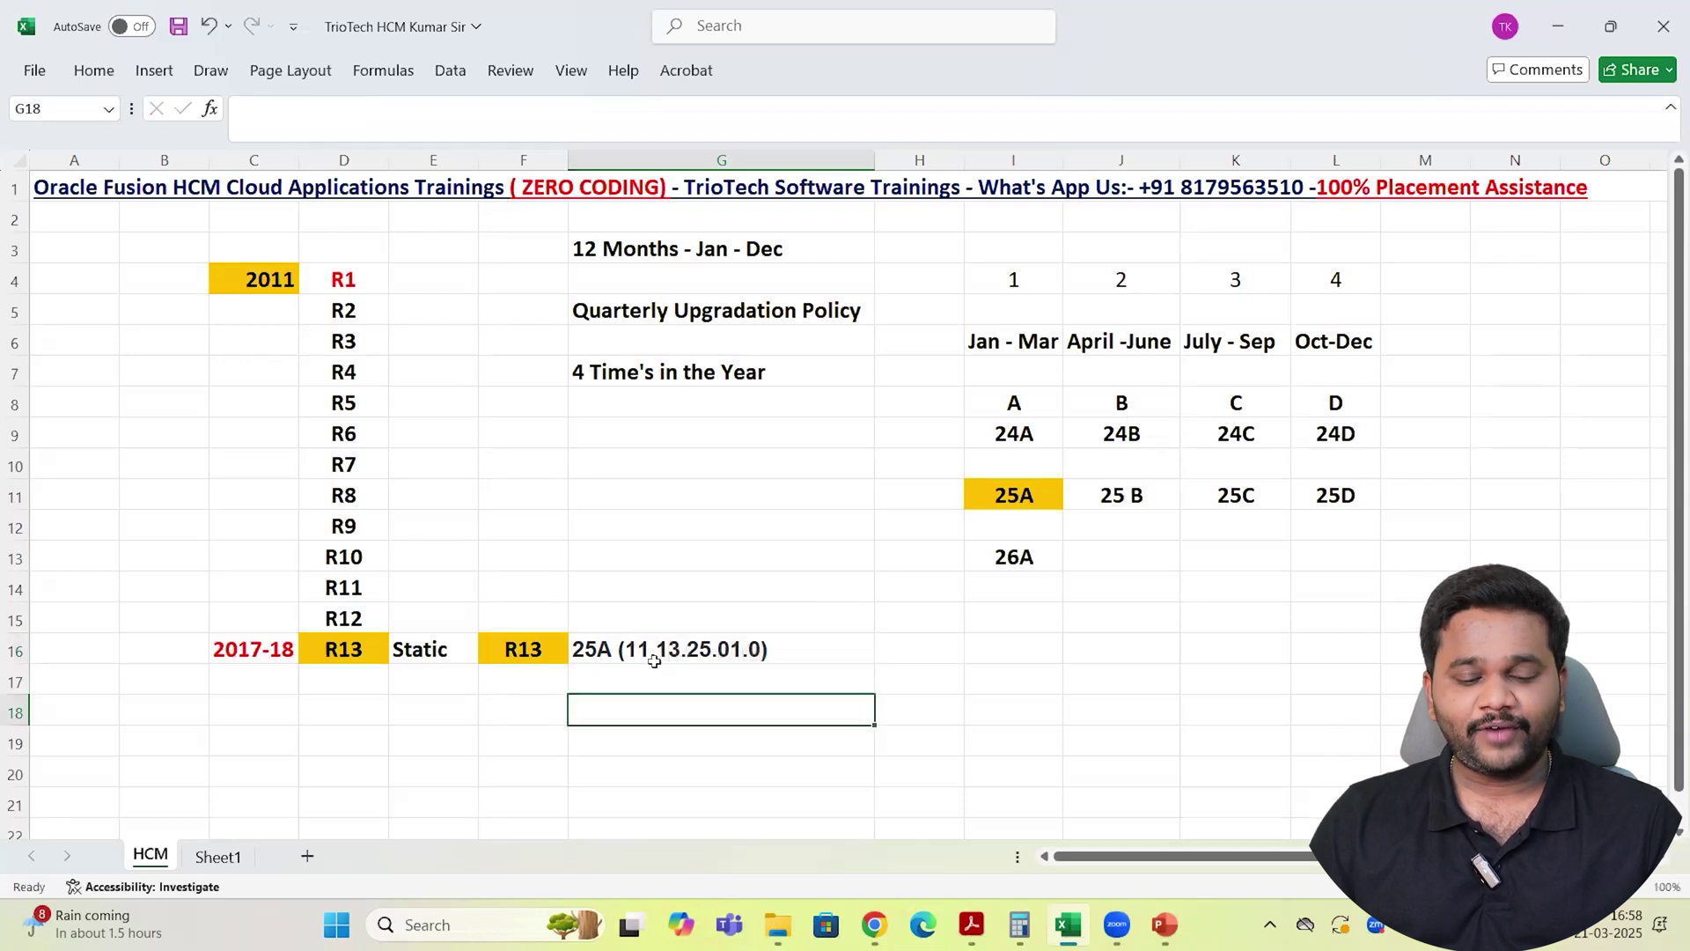
Highlight 11 and 13 in the version string, relating them to 2011 and R13
double_click(650, 648)
left_click_drag(657, 648, 624, 649)
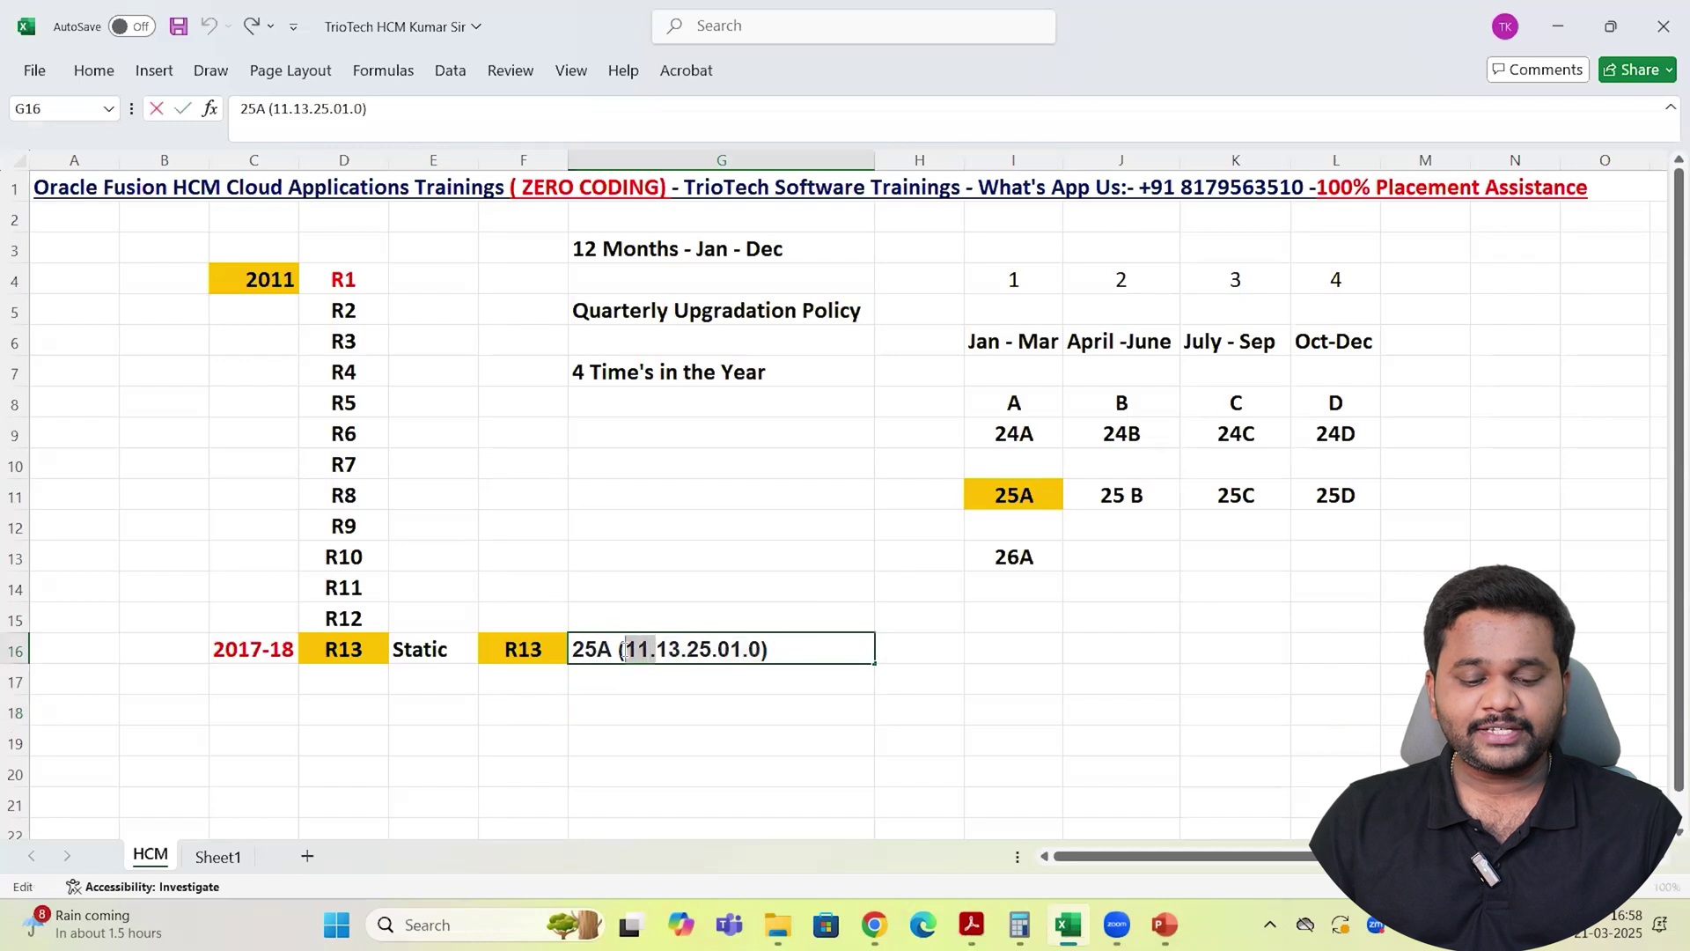
left_click(267, 279)
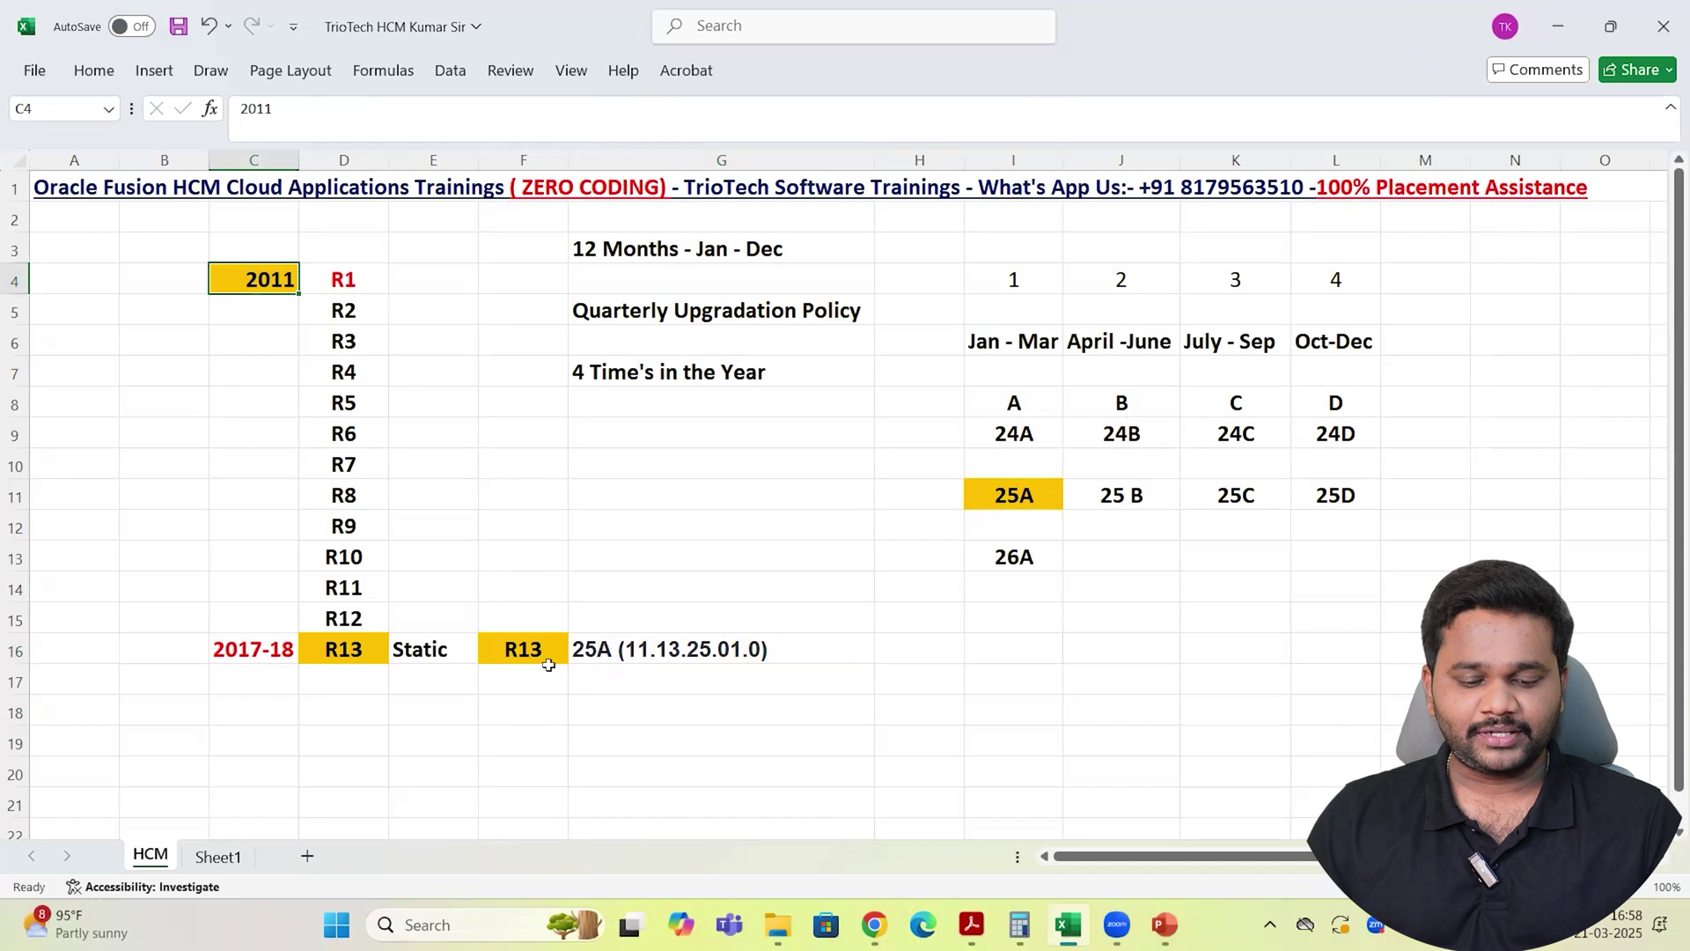
double_click(678, 649)
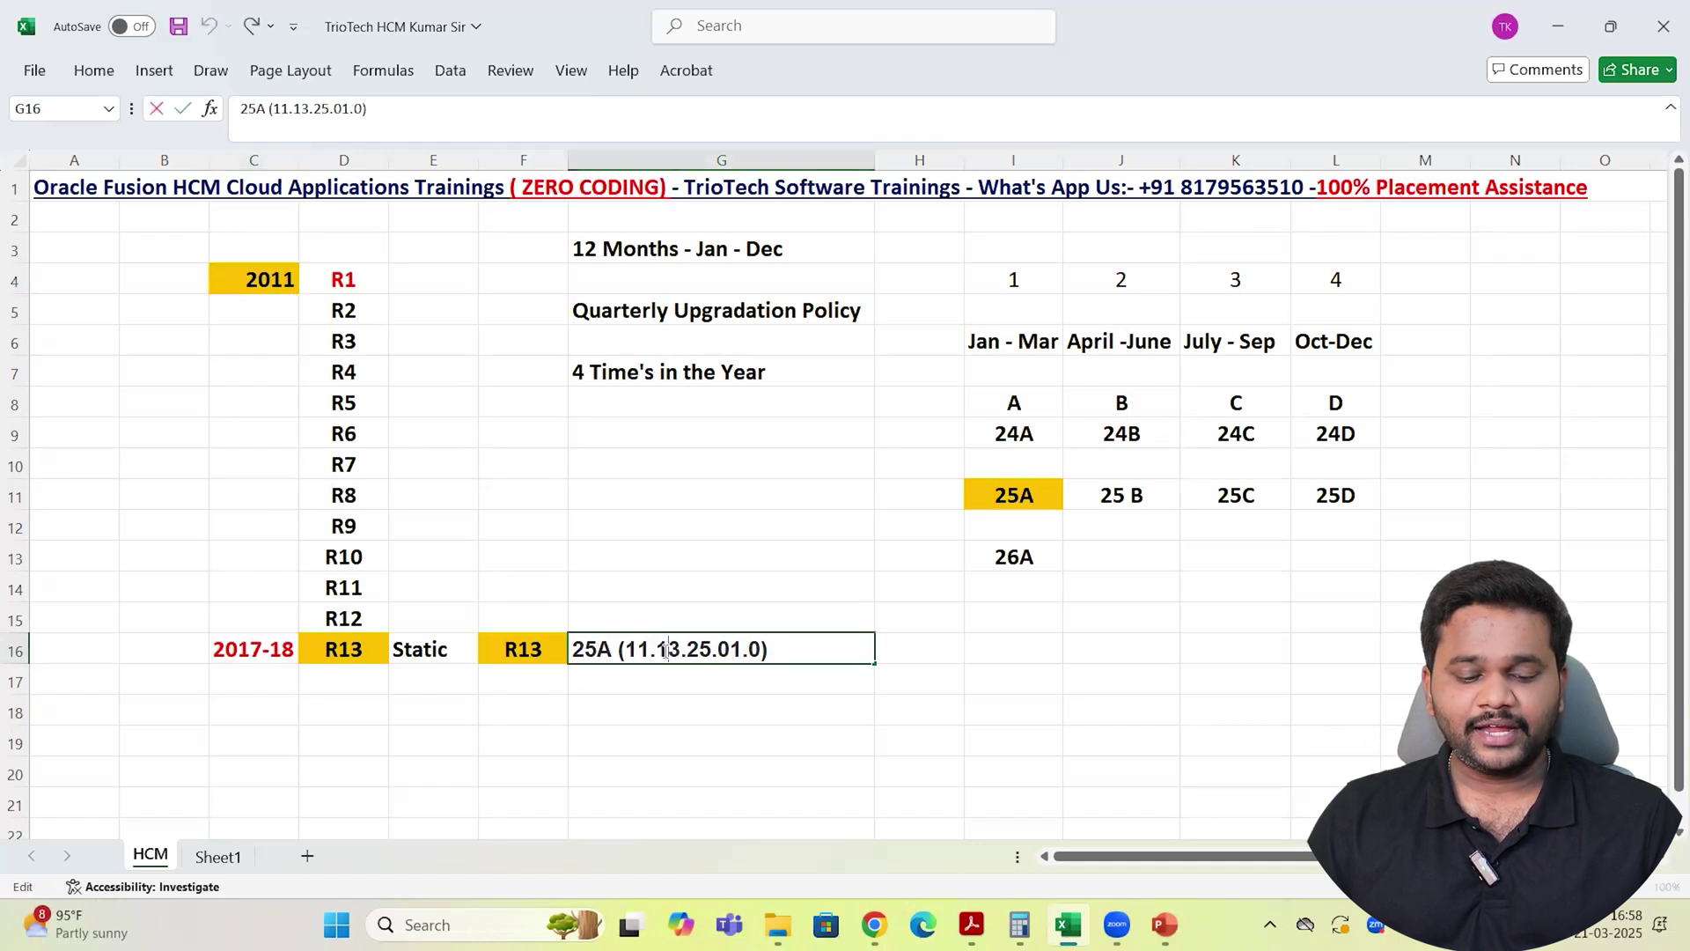
left_click_drag(680, 649, 656, 648)
left_click(520, 649)
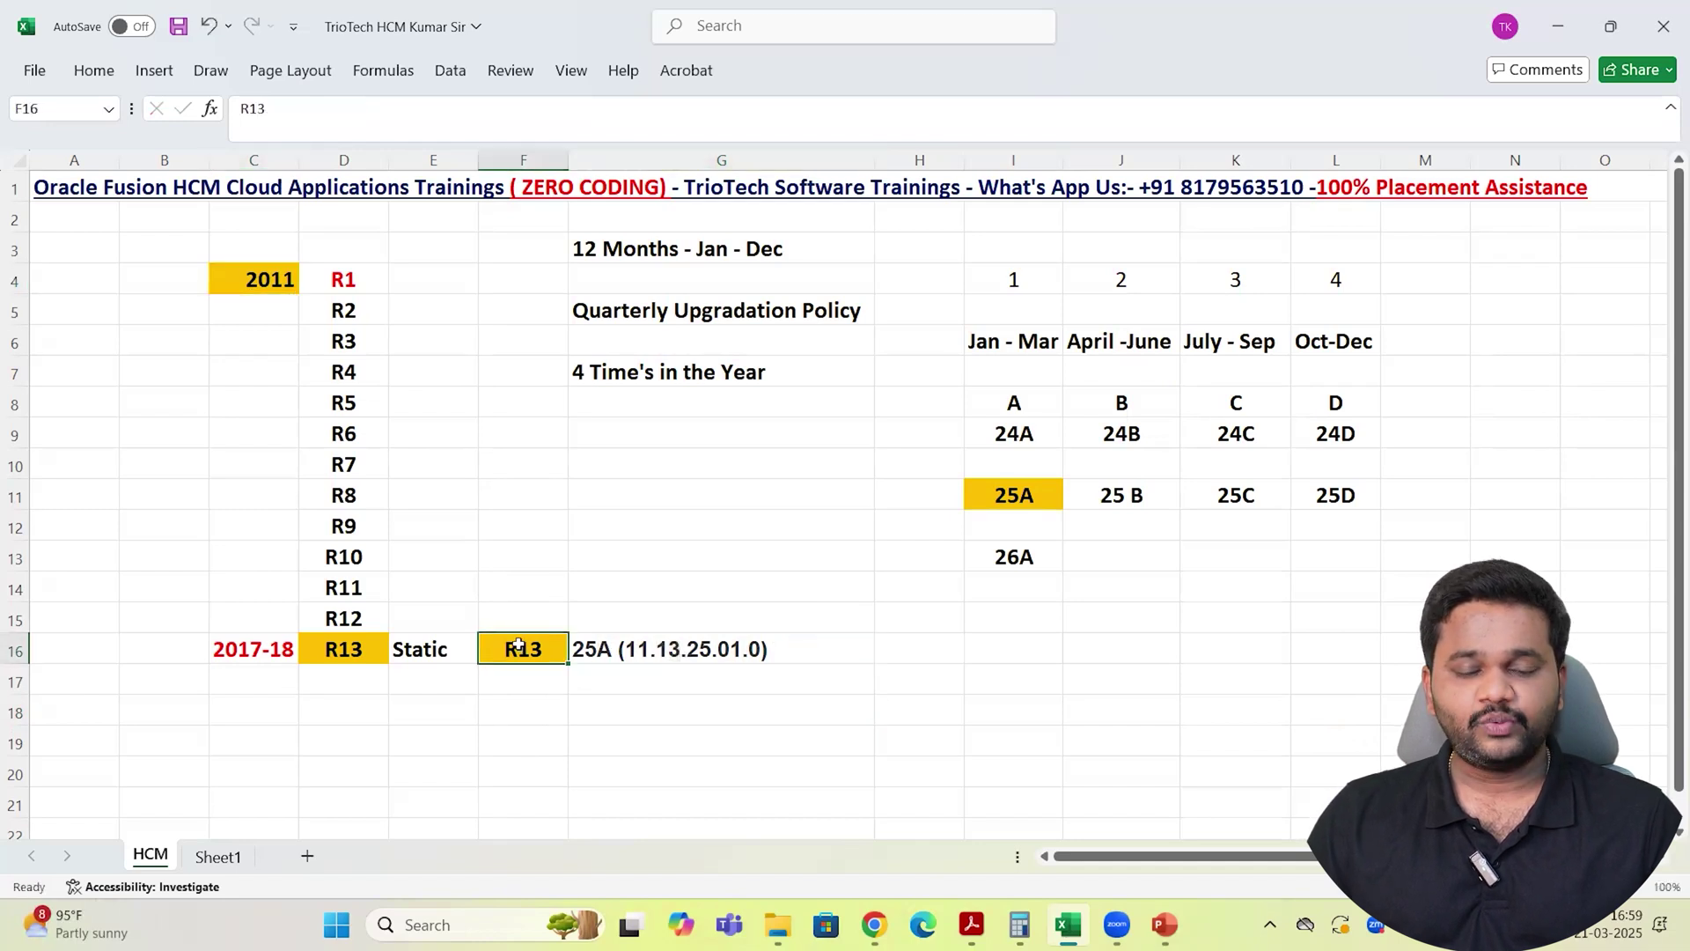
Highlight 25, 01 and 25A in the string, relating 25A to the quarter table
double_click(696, 649)
left_click_drag(712, 649, 574, 648)
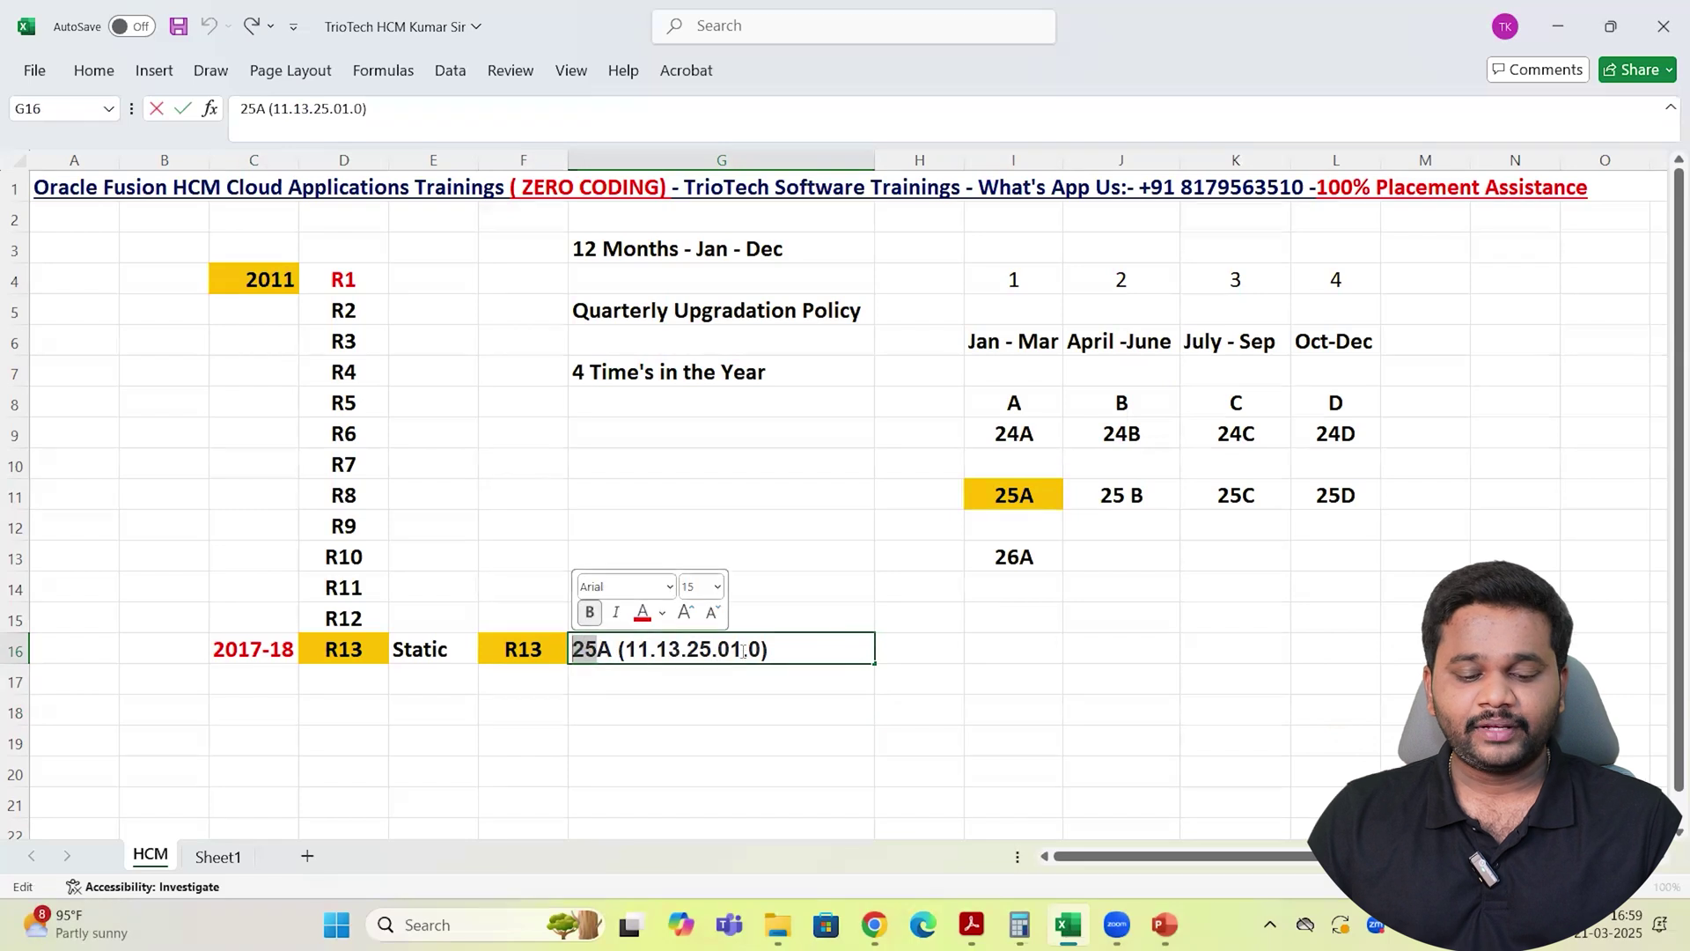
left_click_drag(744, 649, 716, 648)
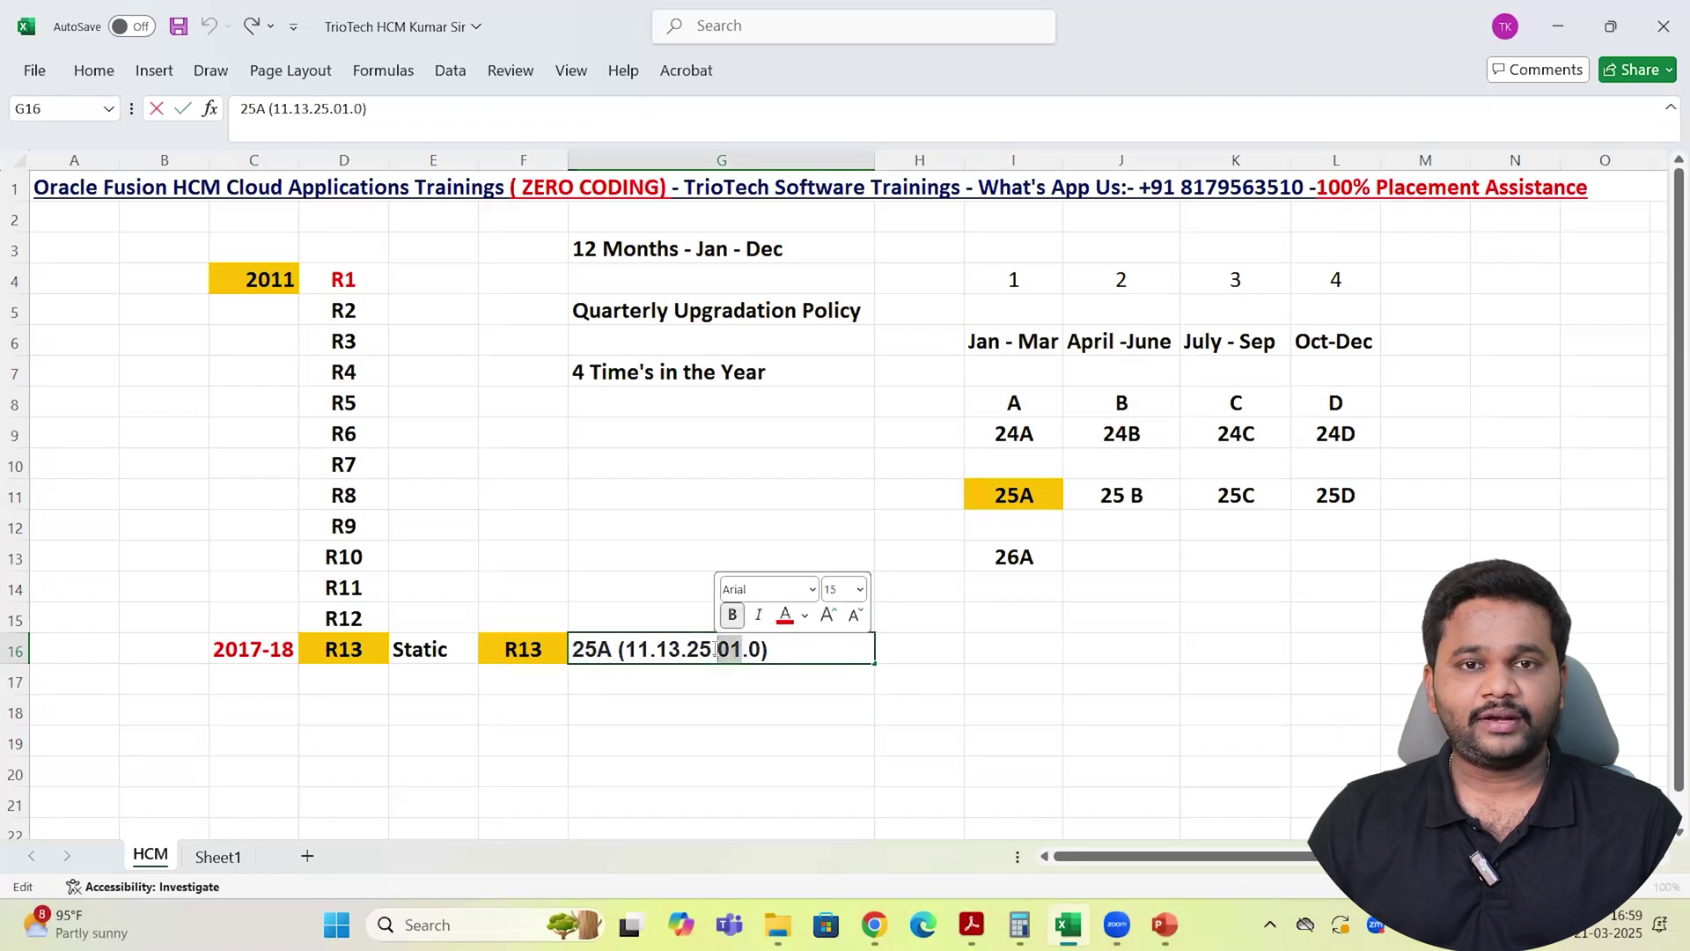
left_click_drag(574, 649, 613, 648)
left_click(1032, 499)
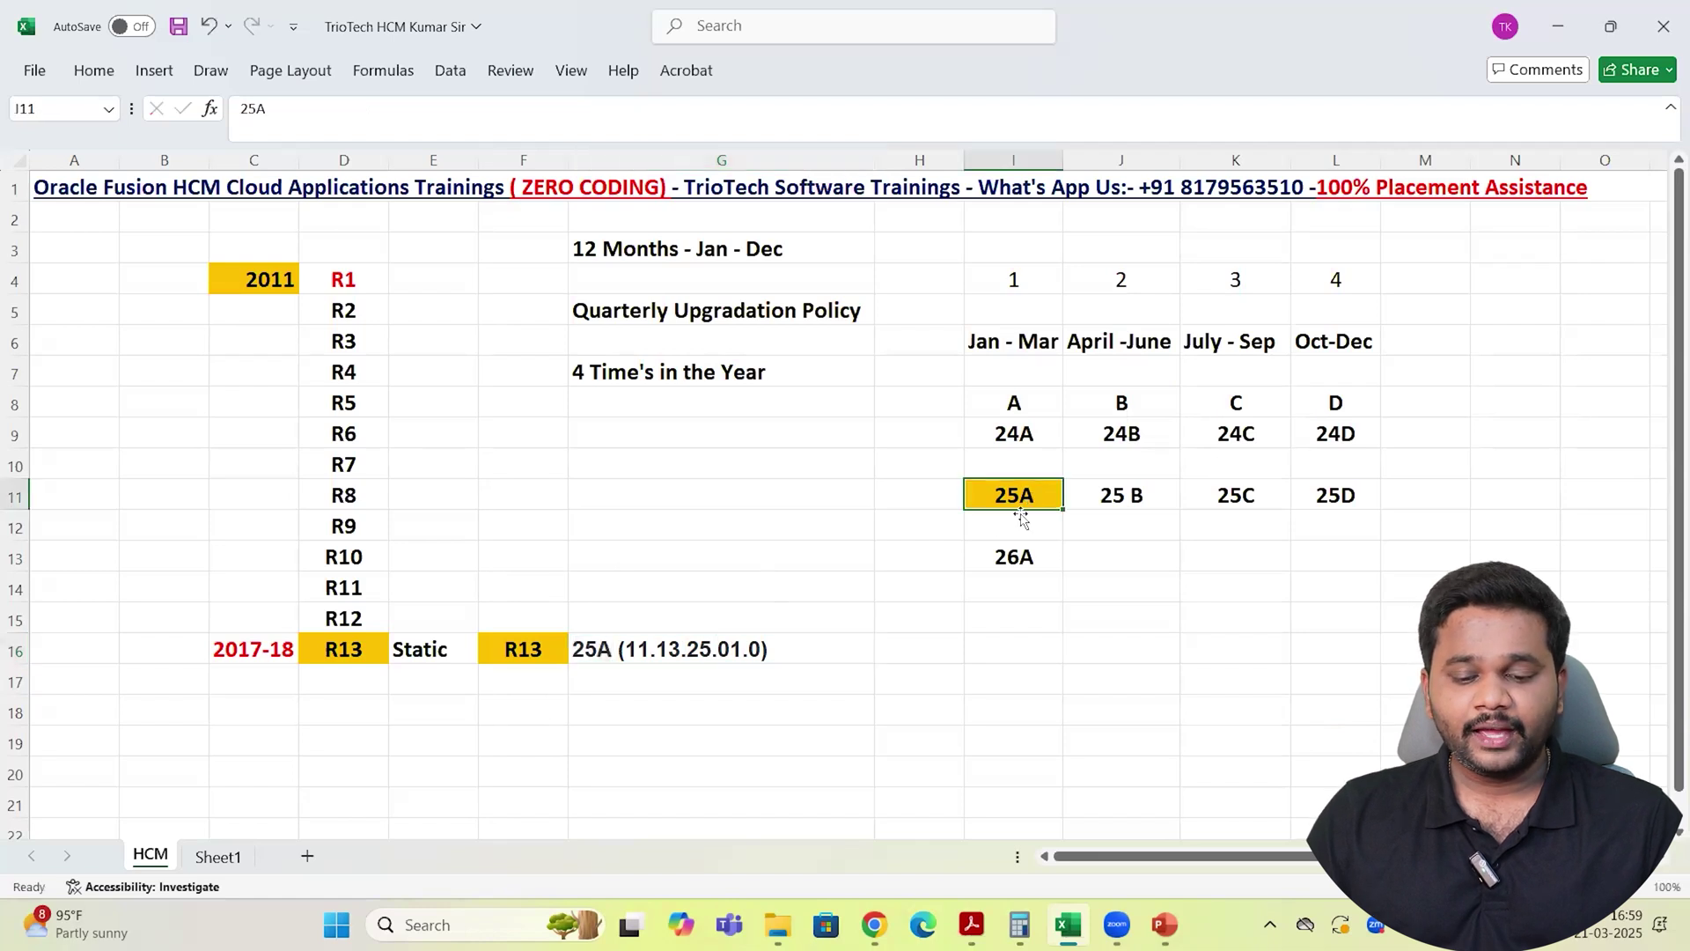
Color the word Jan red in the Jan - Mar quarter heading (I6)
left_click(1013, 403)
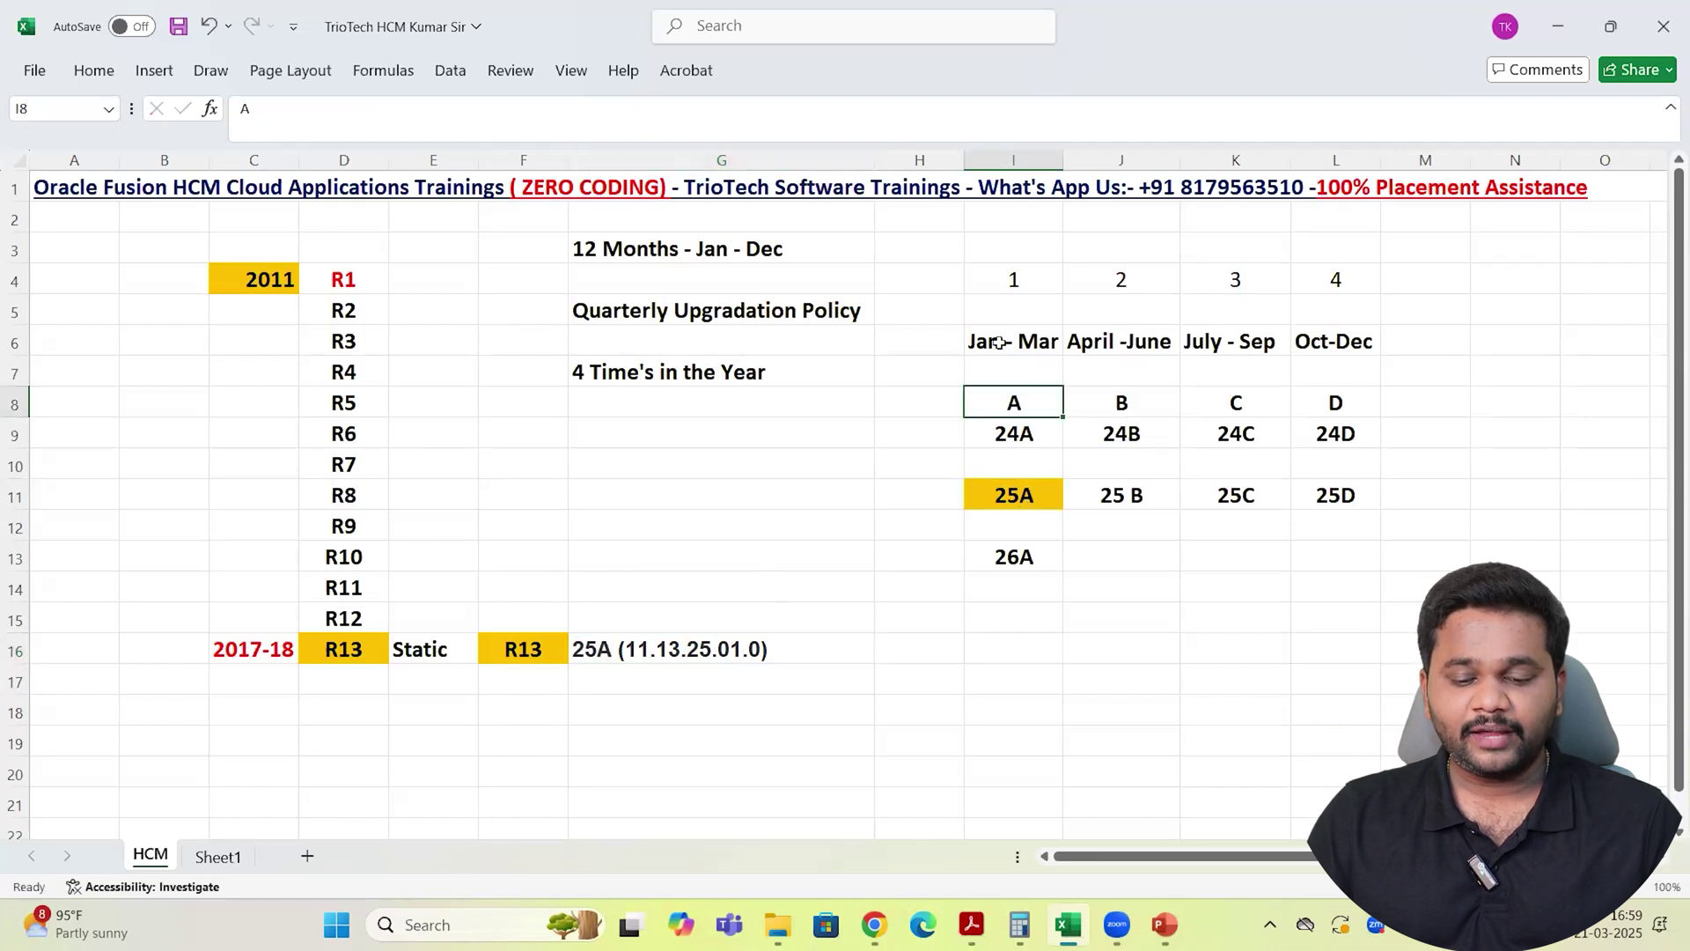
left_click(998, 342)
double_click(1004, 343)
left_click_drag(1005, 342, 969, 342)
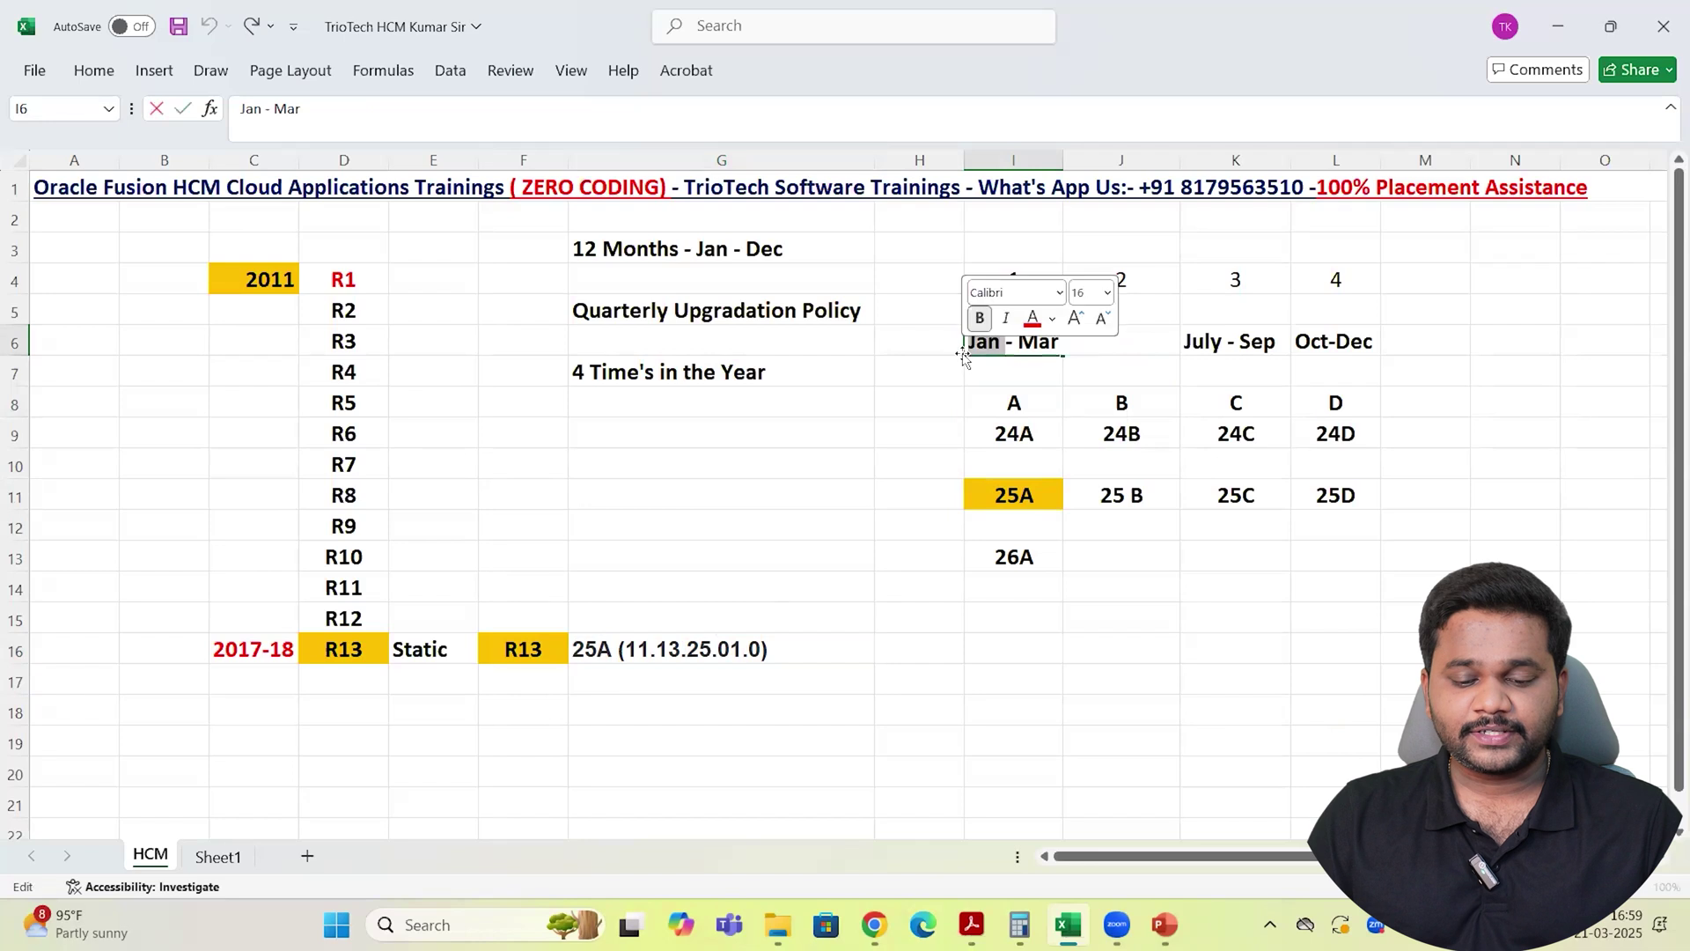
left_click(1033, 322)
left_click(835, 472)
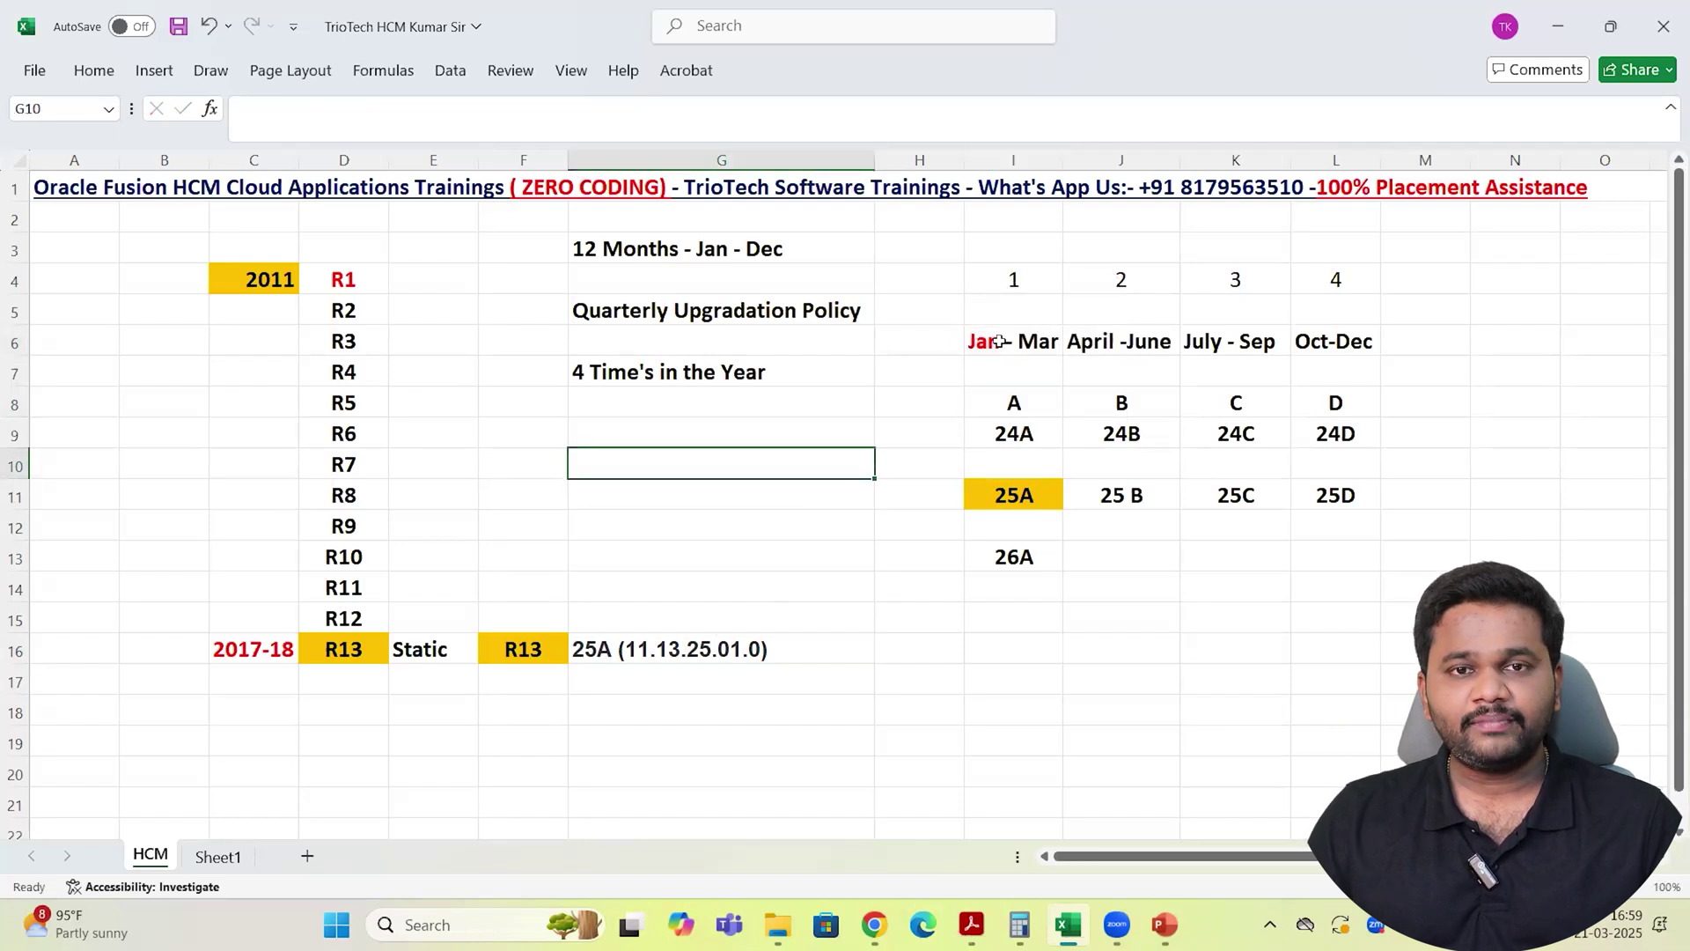
Point out the 25A version string, then the 25 B entry and the April -June heading
double_click(740, 649)
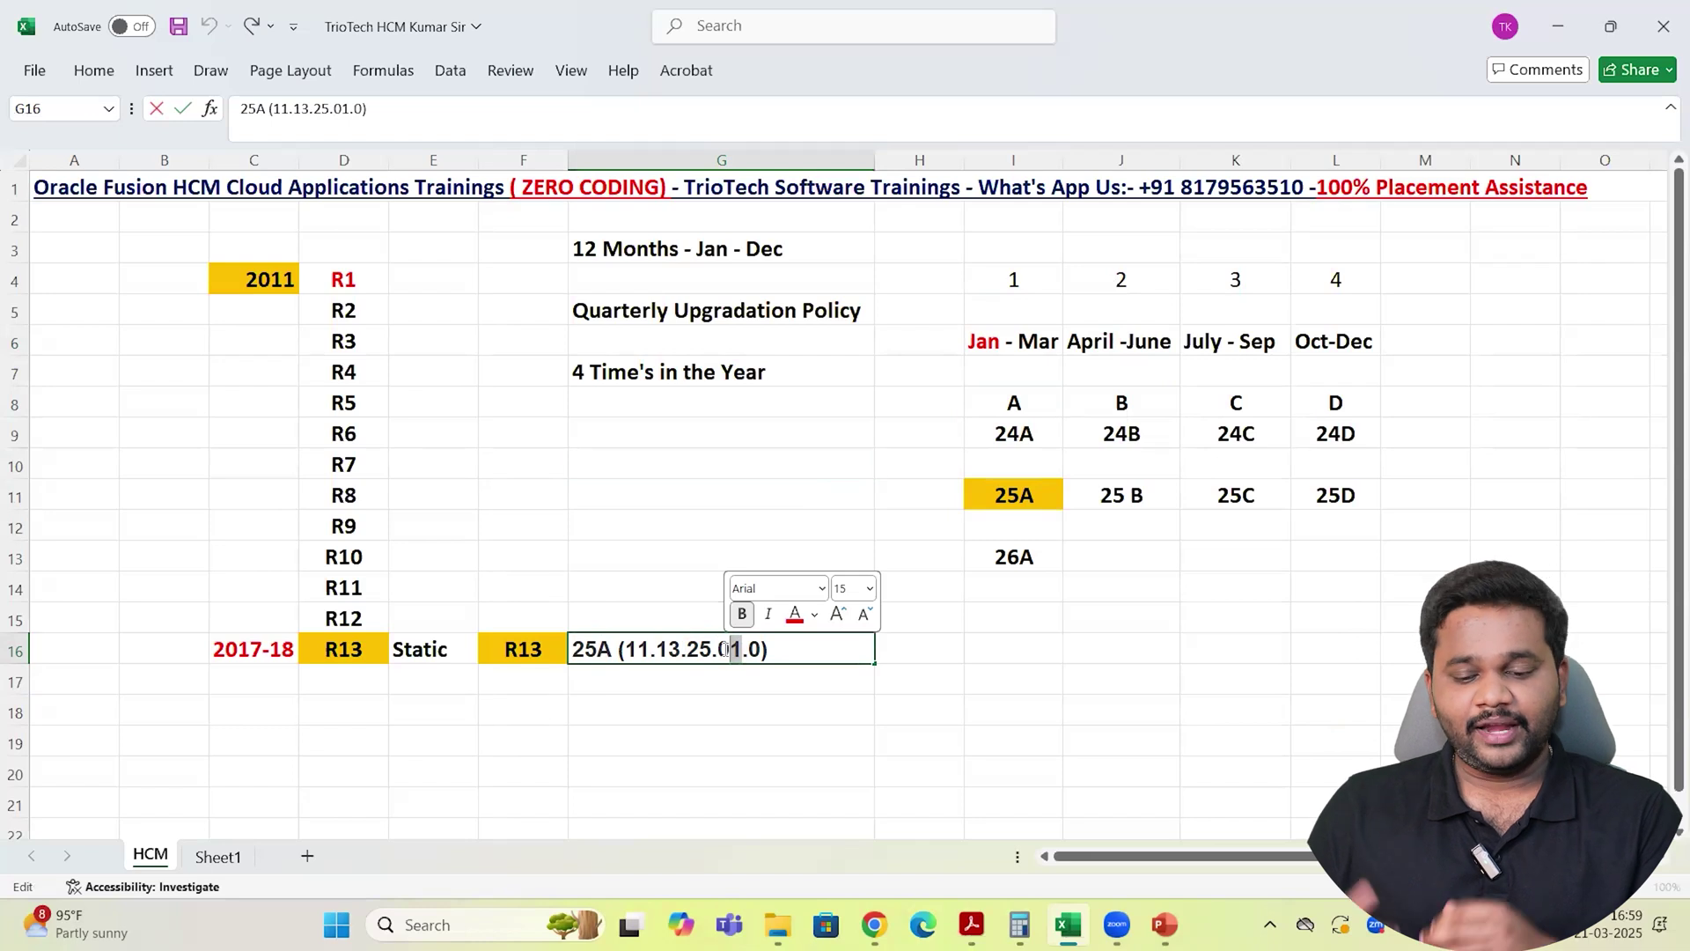
left_click(1122, 495)
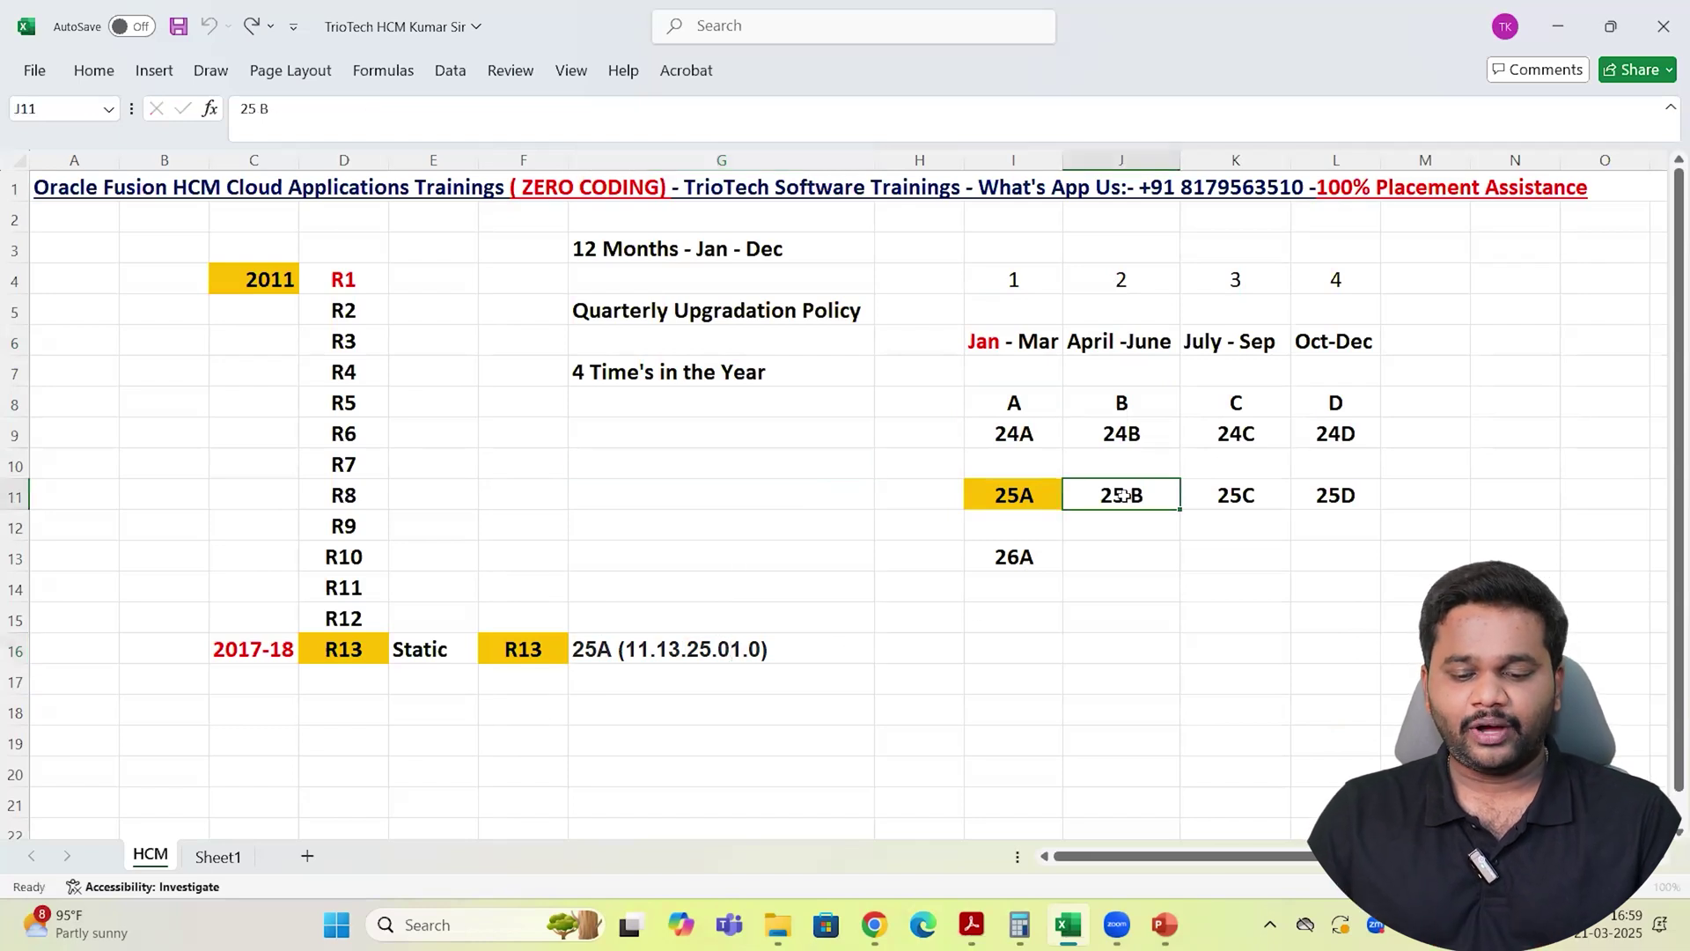
left_click(1135, 342)
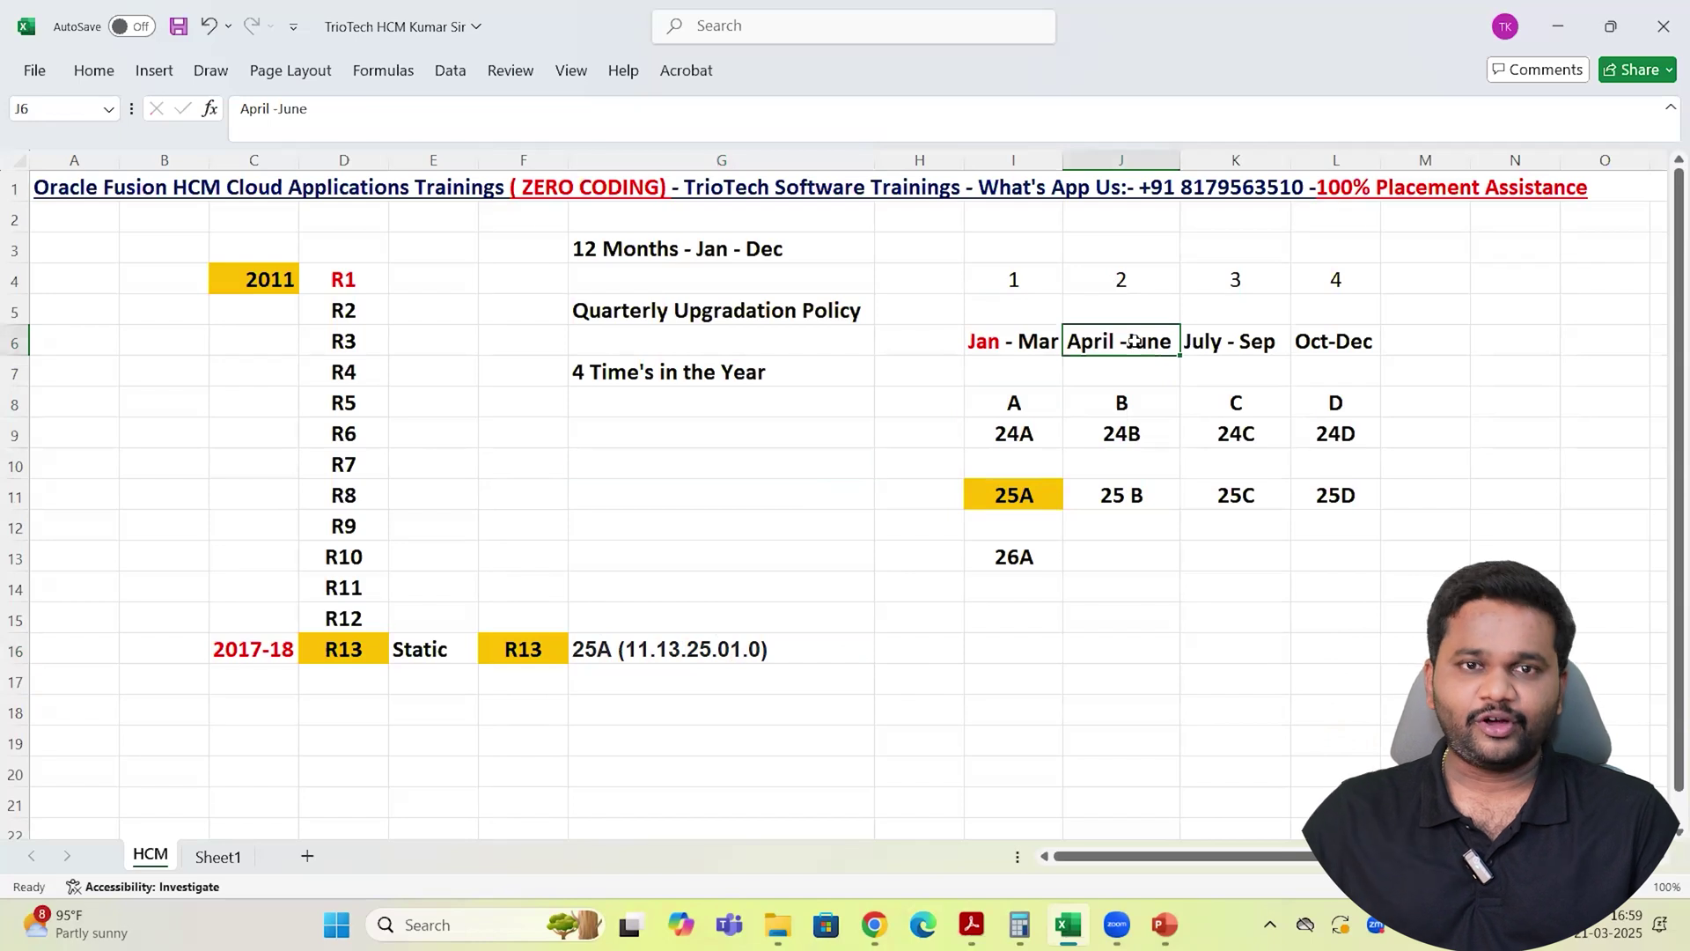
Copy the R13 and 25A version cells (F16:G16) into row 18
left_click_drag(524, 656, 721, 660)
key("ctrl+c")
left_click(533, 711)
key("ctrl+v")
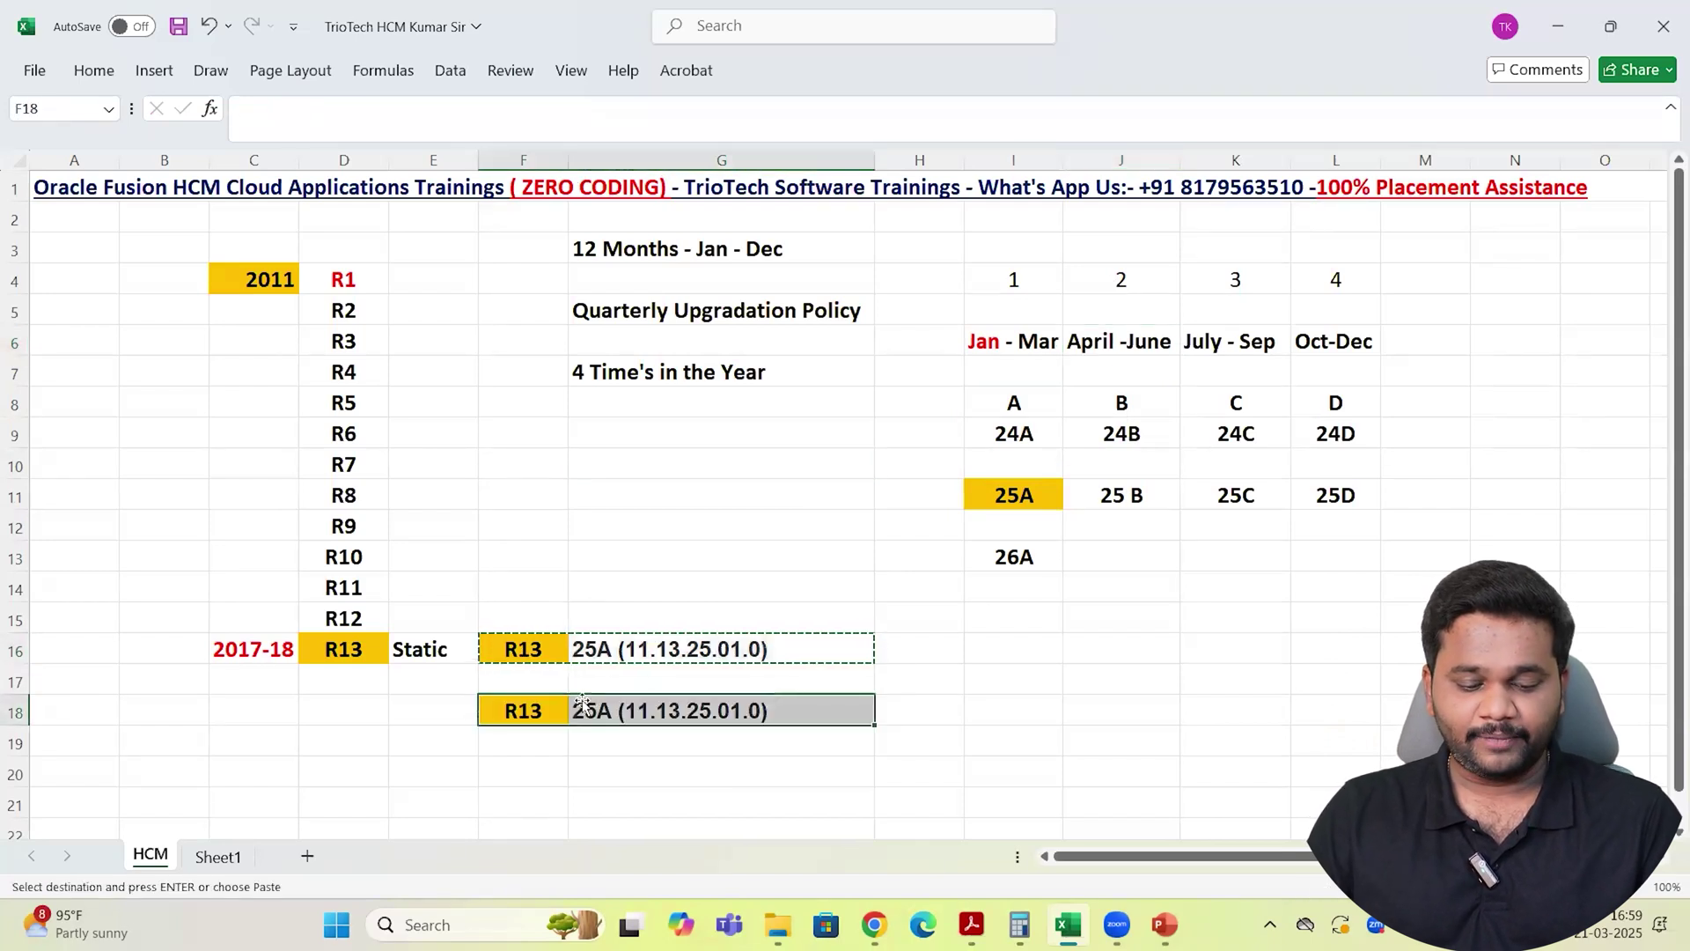
Change the copied version label in G18 from 25A to 25B
double_click(610, 710)
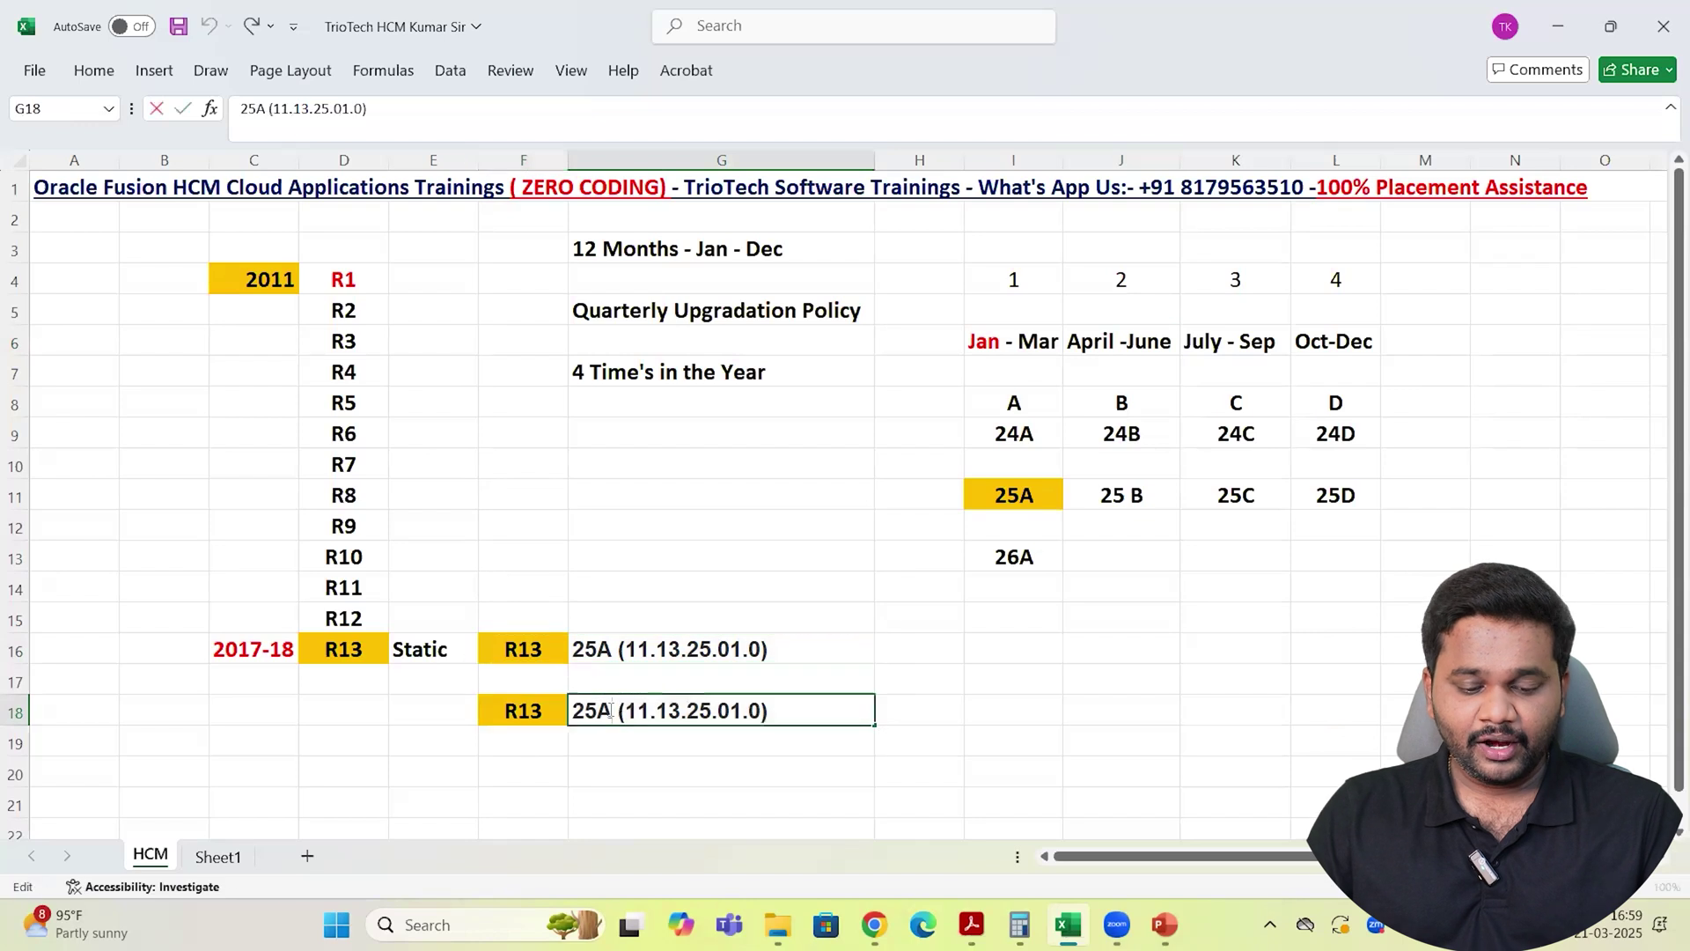
key("BackSpace")
type("B")
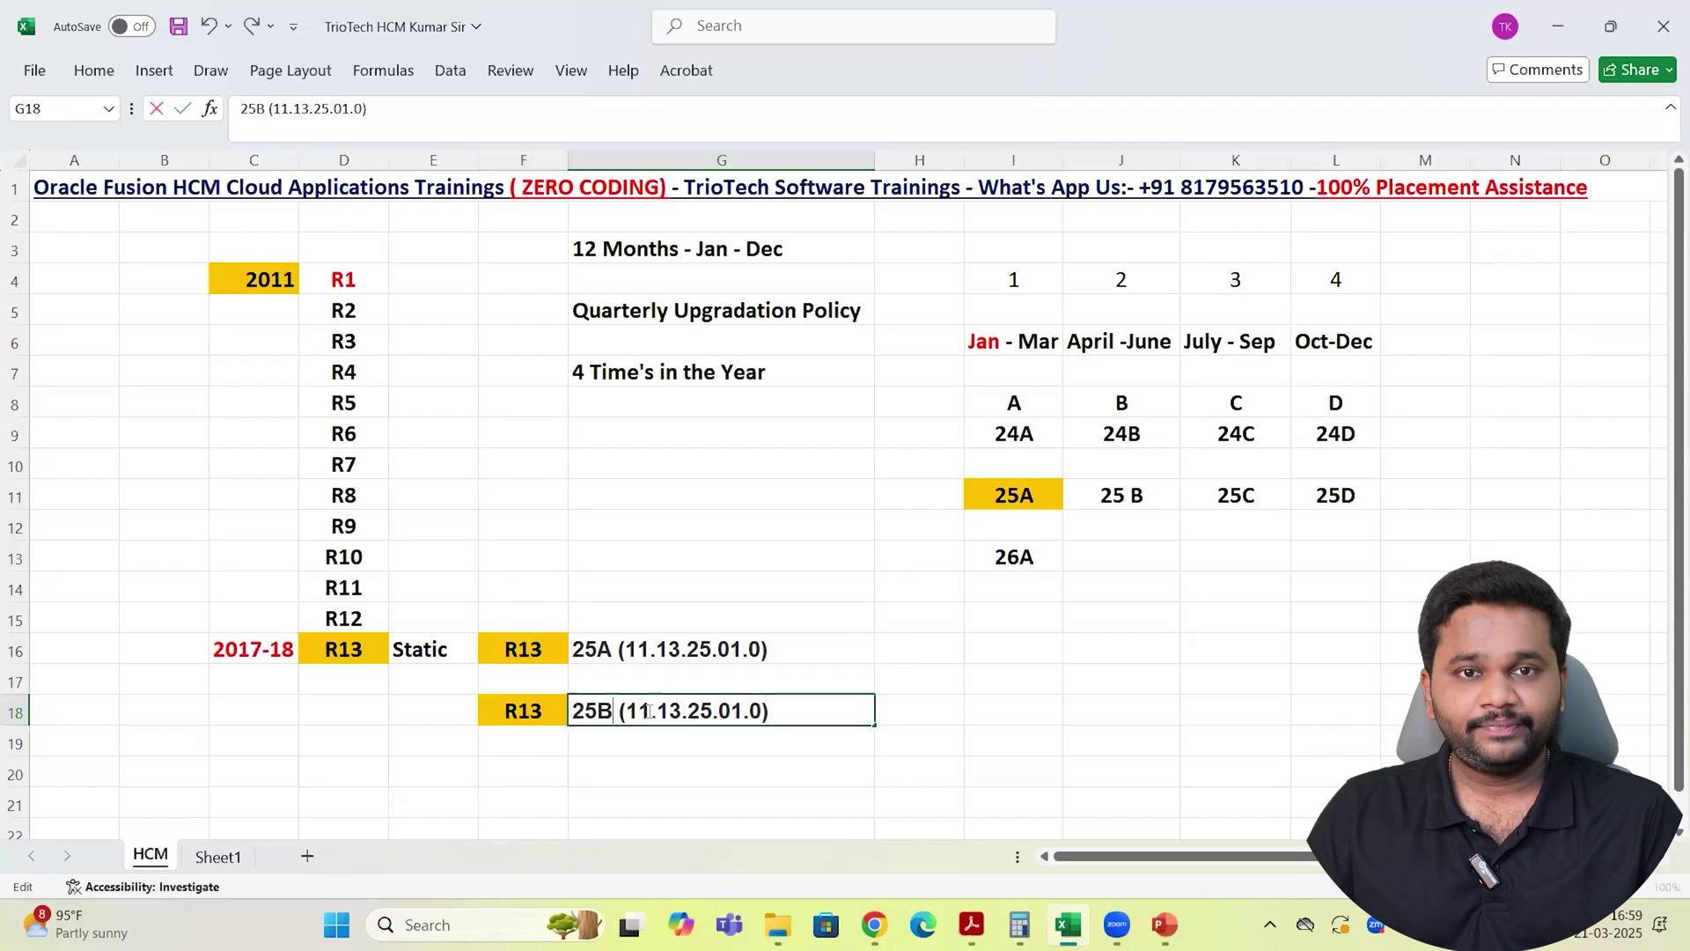
double_click(677, 710)
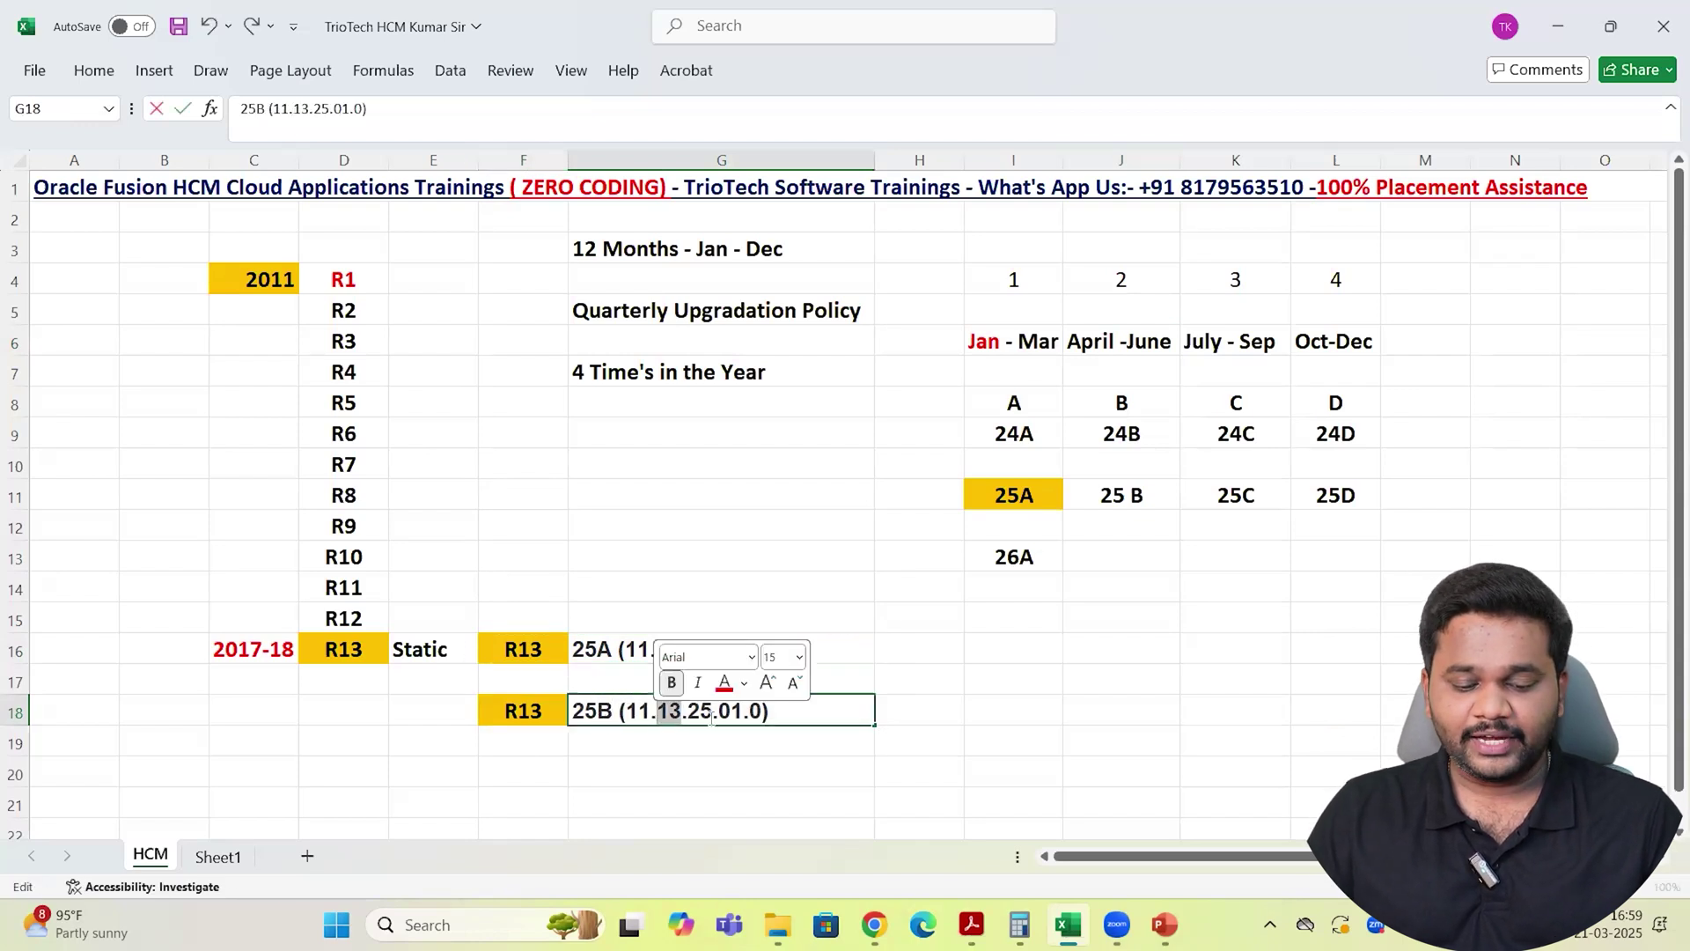
left_click(700, 715)
left_click_drag(700, 714, 712, 714)
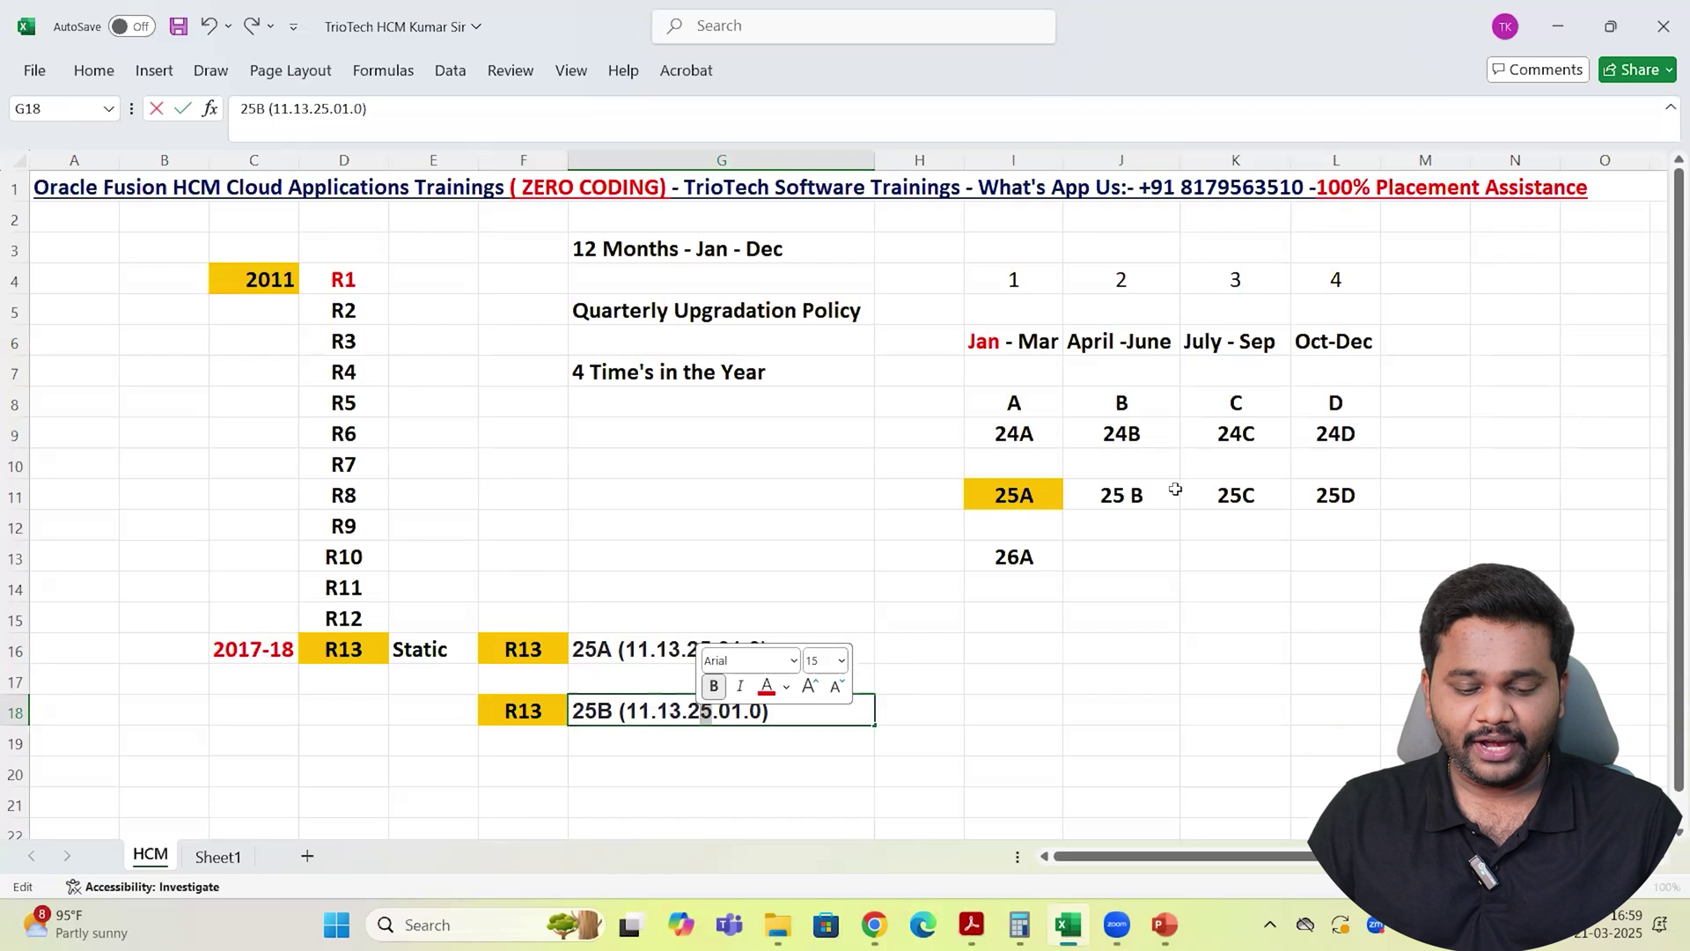
left_click(1136, 495)
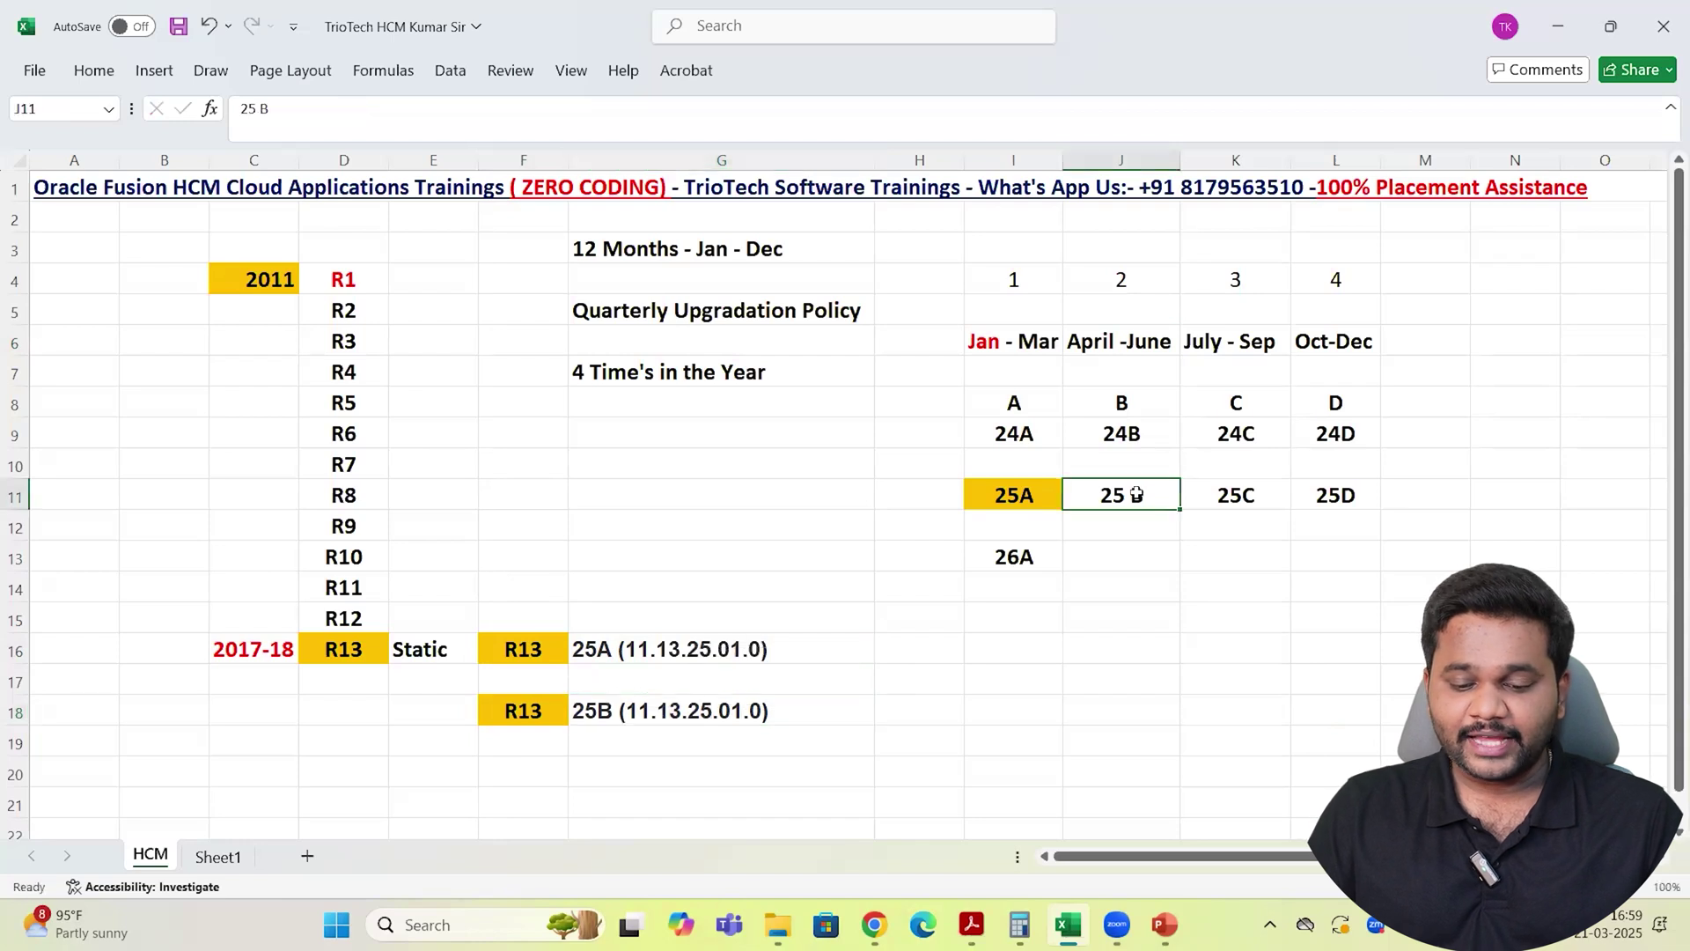
Color the word April red in the April -June quarter heading
left_click(1121, 341)
double_click(1120, 341)
left_click_drag(1115, 341, 1067, 342)
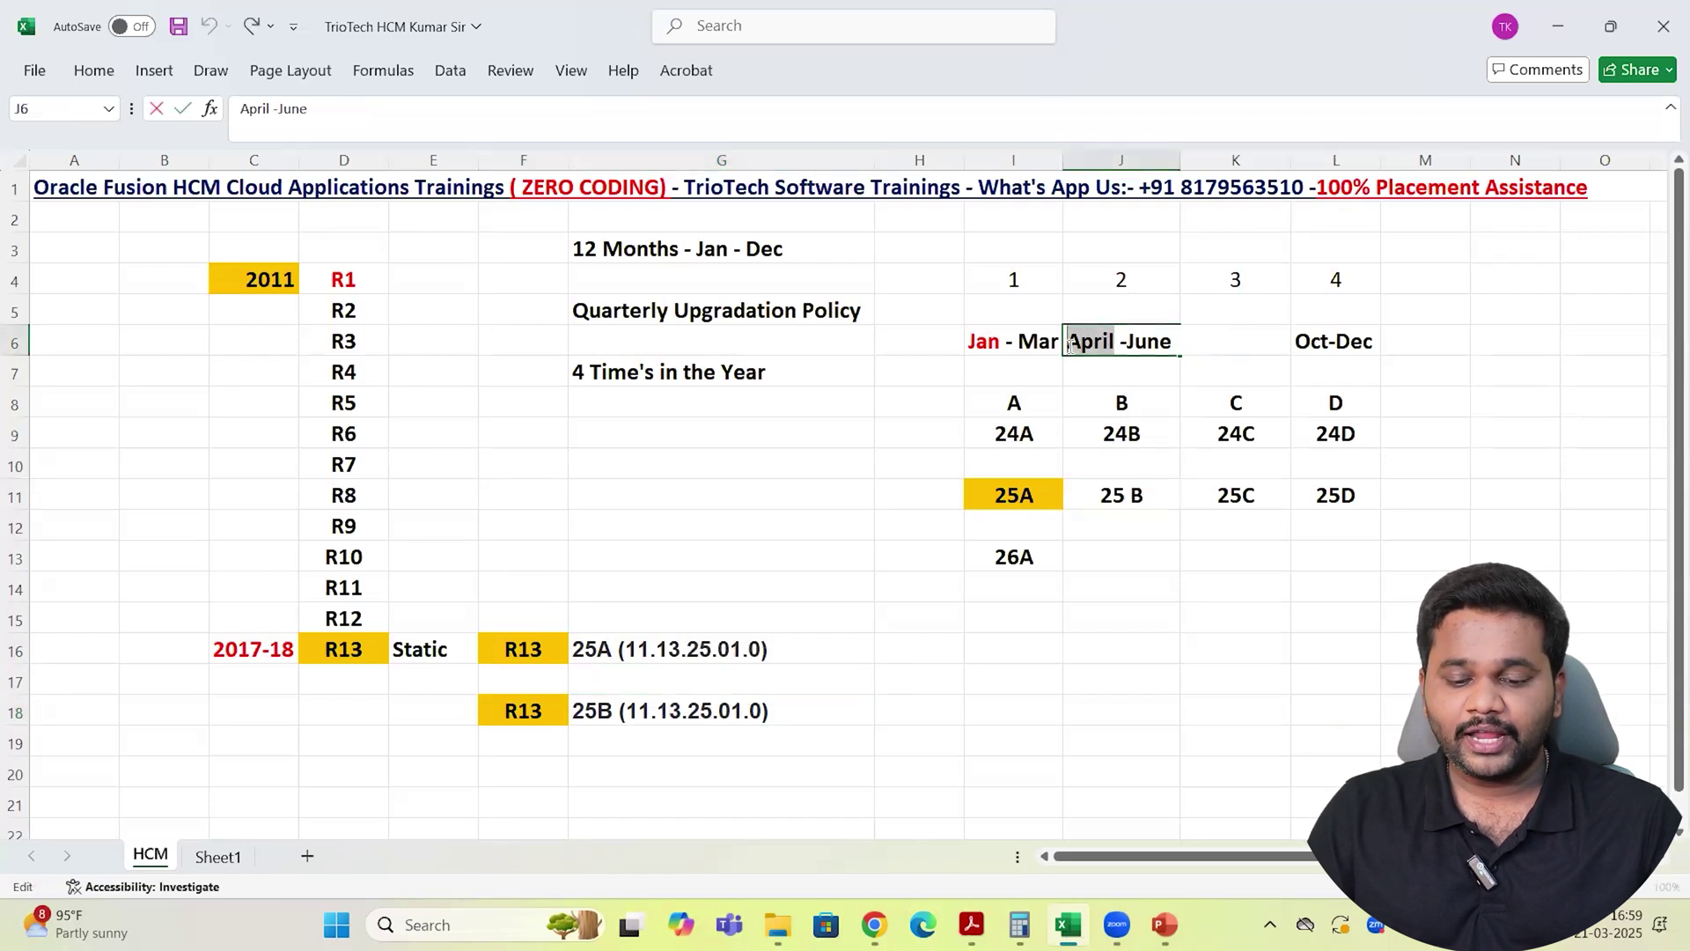
left_click(1149, 315)
left_click(911, 444)
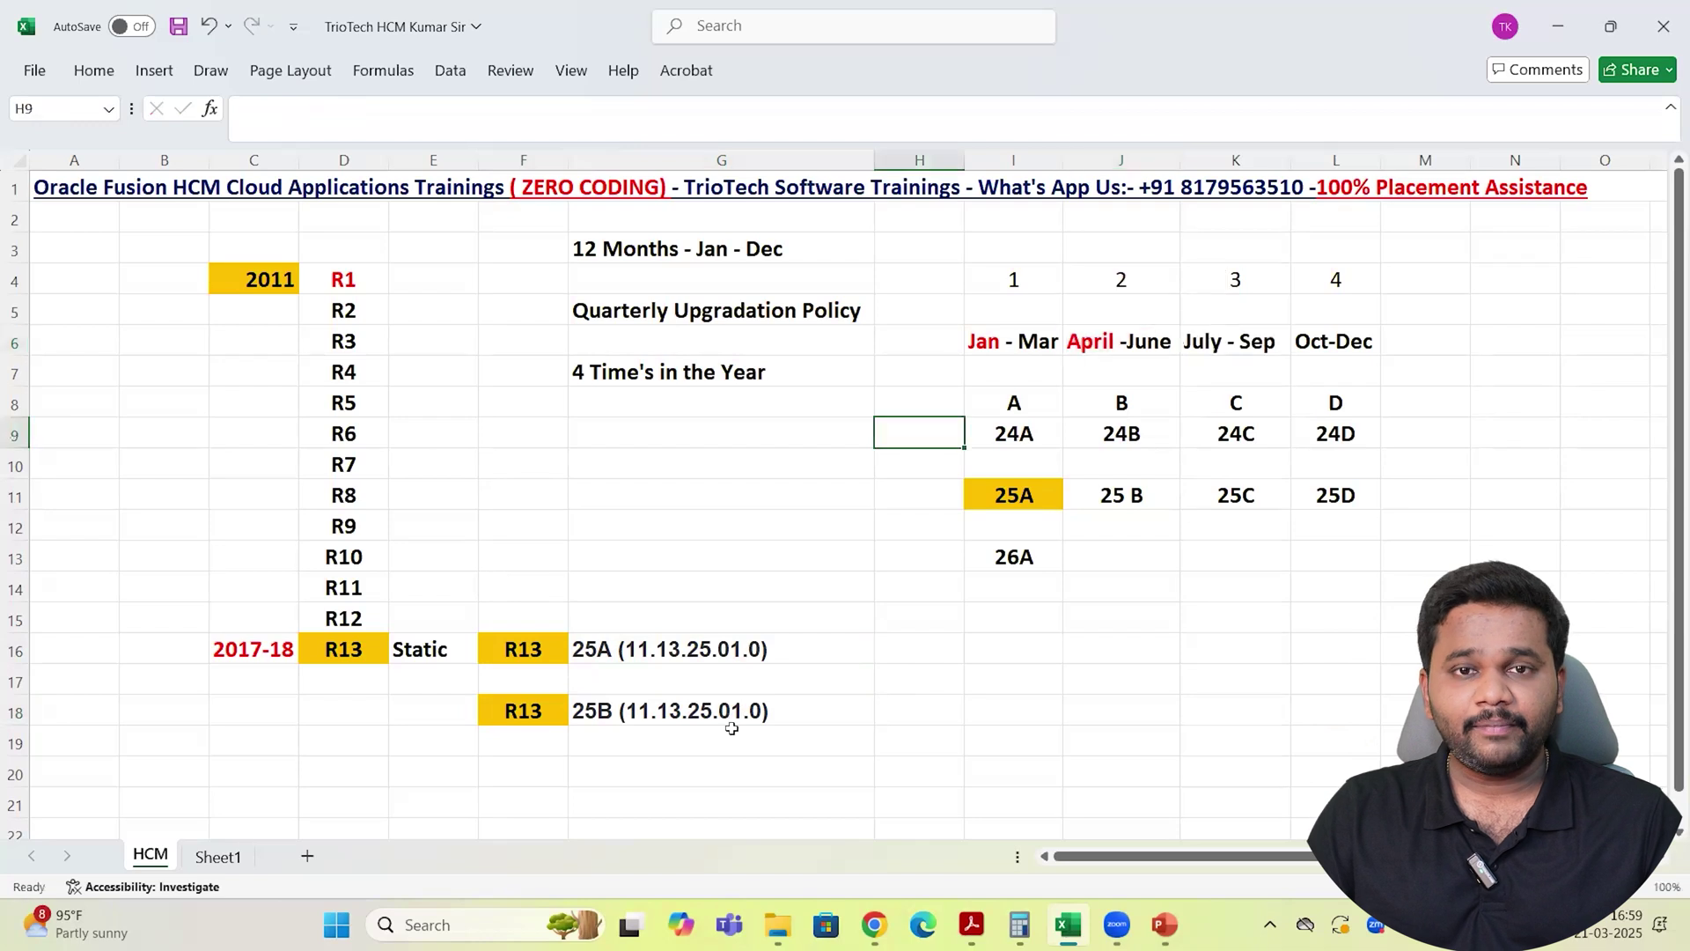
Change the month digits so G18 reads 25B (11.13.25.04.0)
double_click(740, 710)
key("BackSpace")
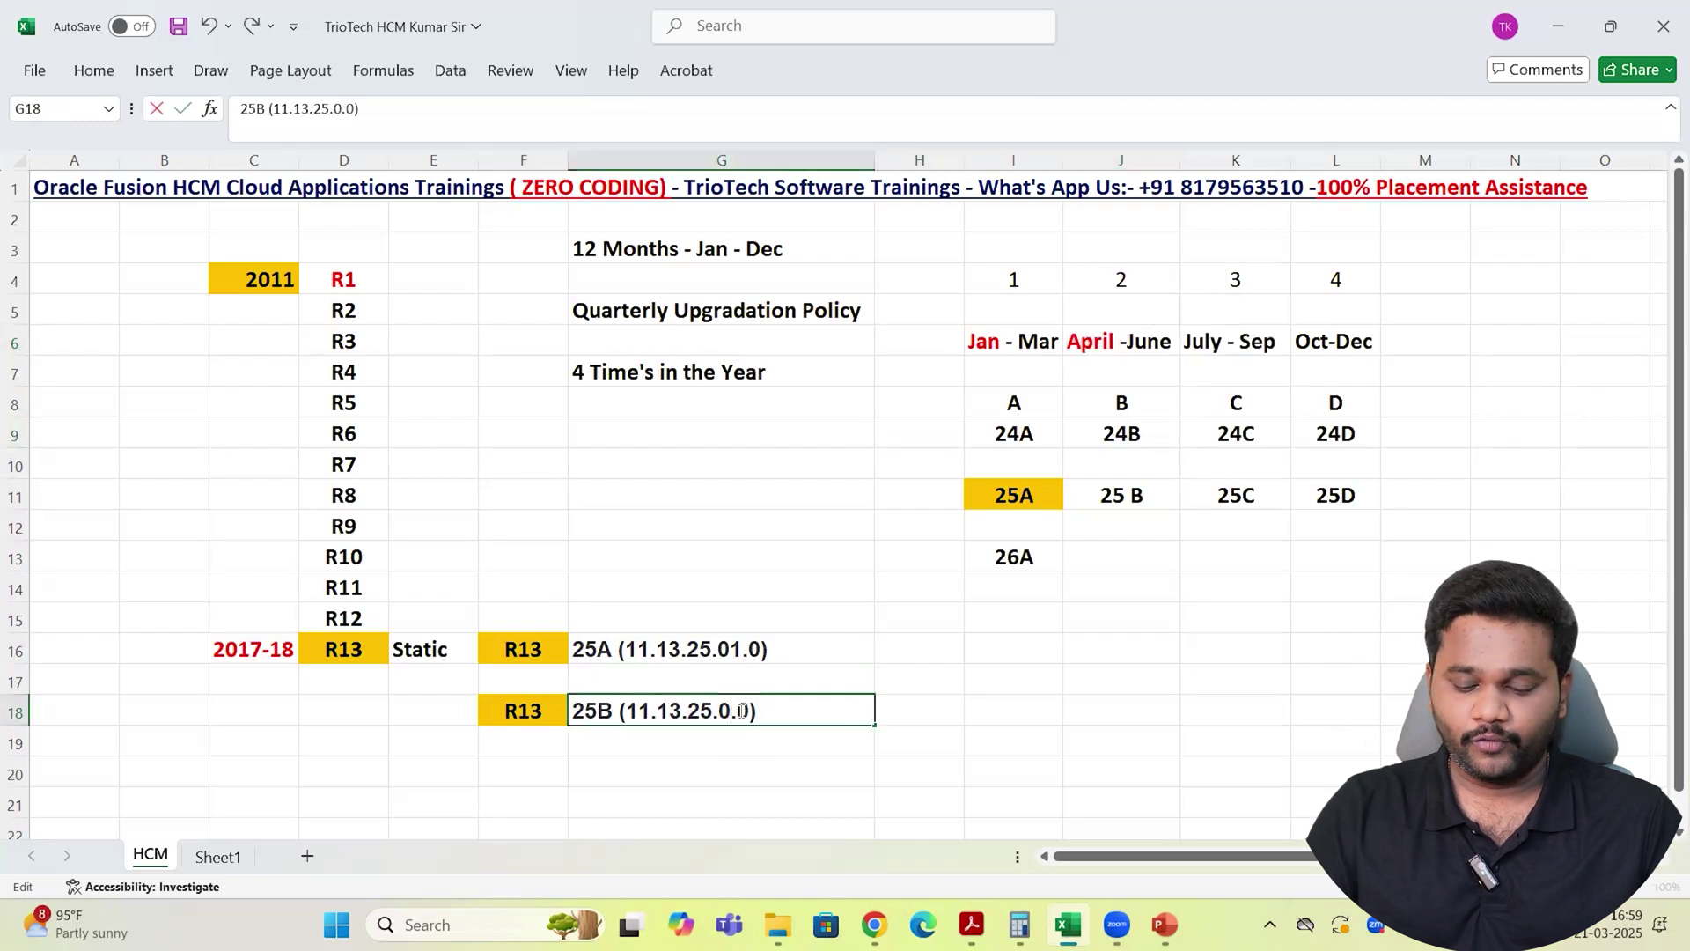
type("4")
left_click(819, 592)
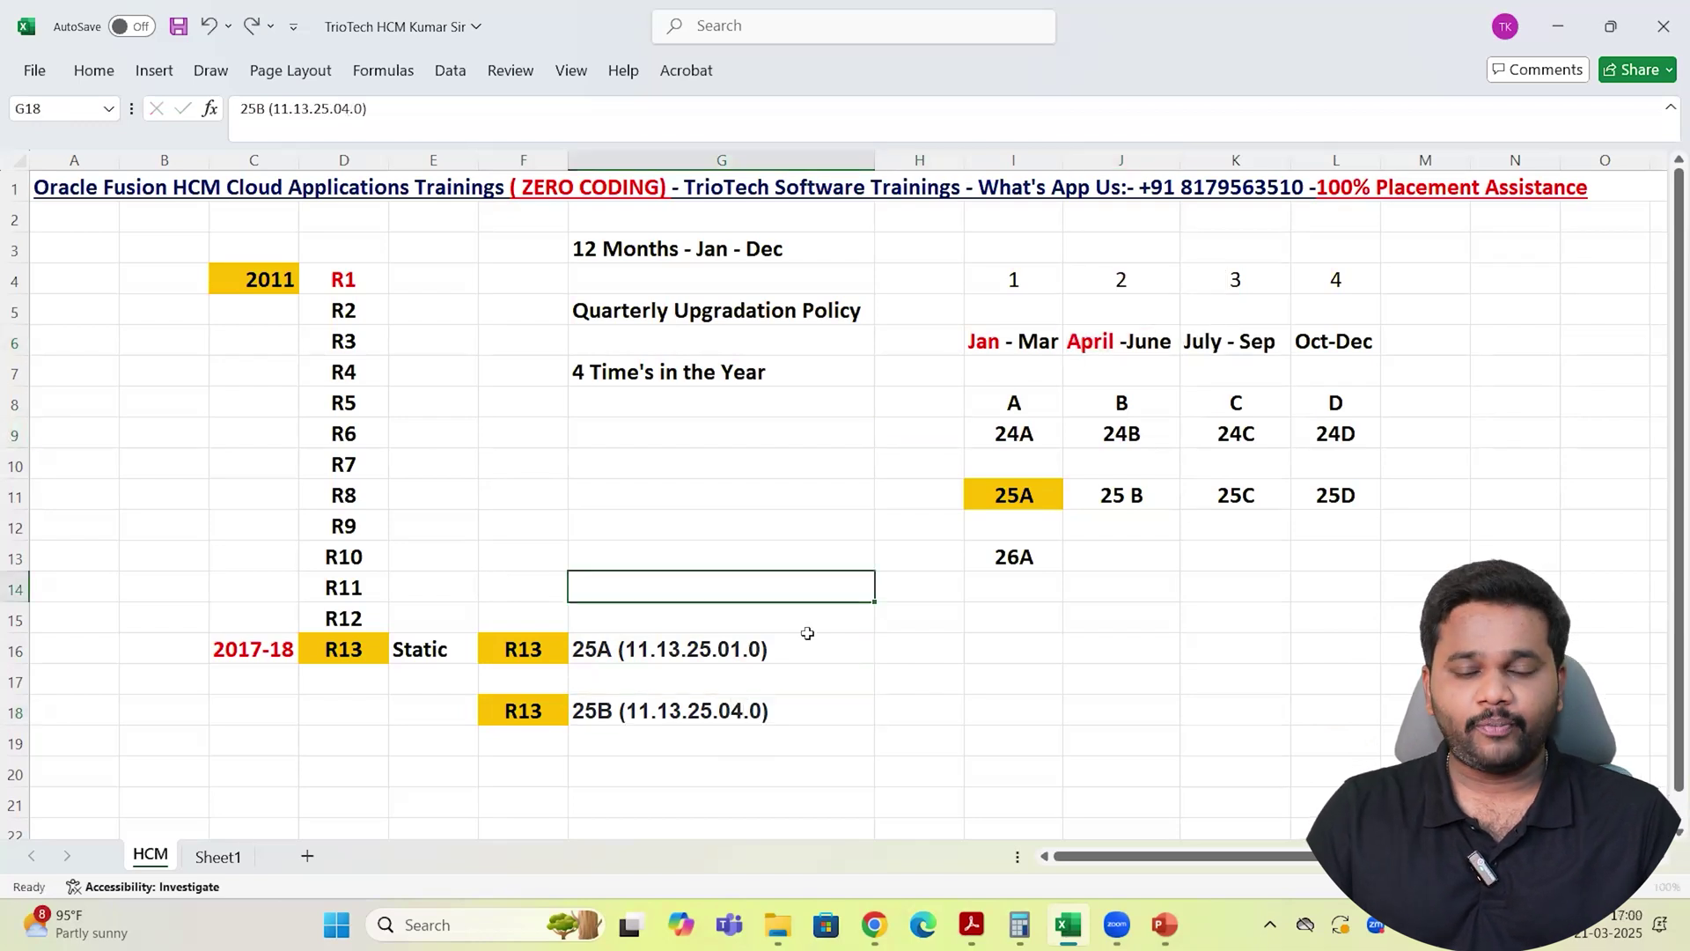
Highlight the final 0 in the 25A version string to point out the ending
double_click(746, 649)
left_click_drag(750, 649, 765, 648)
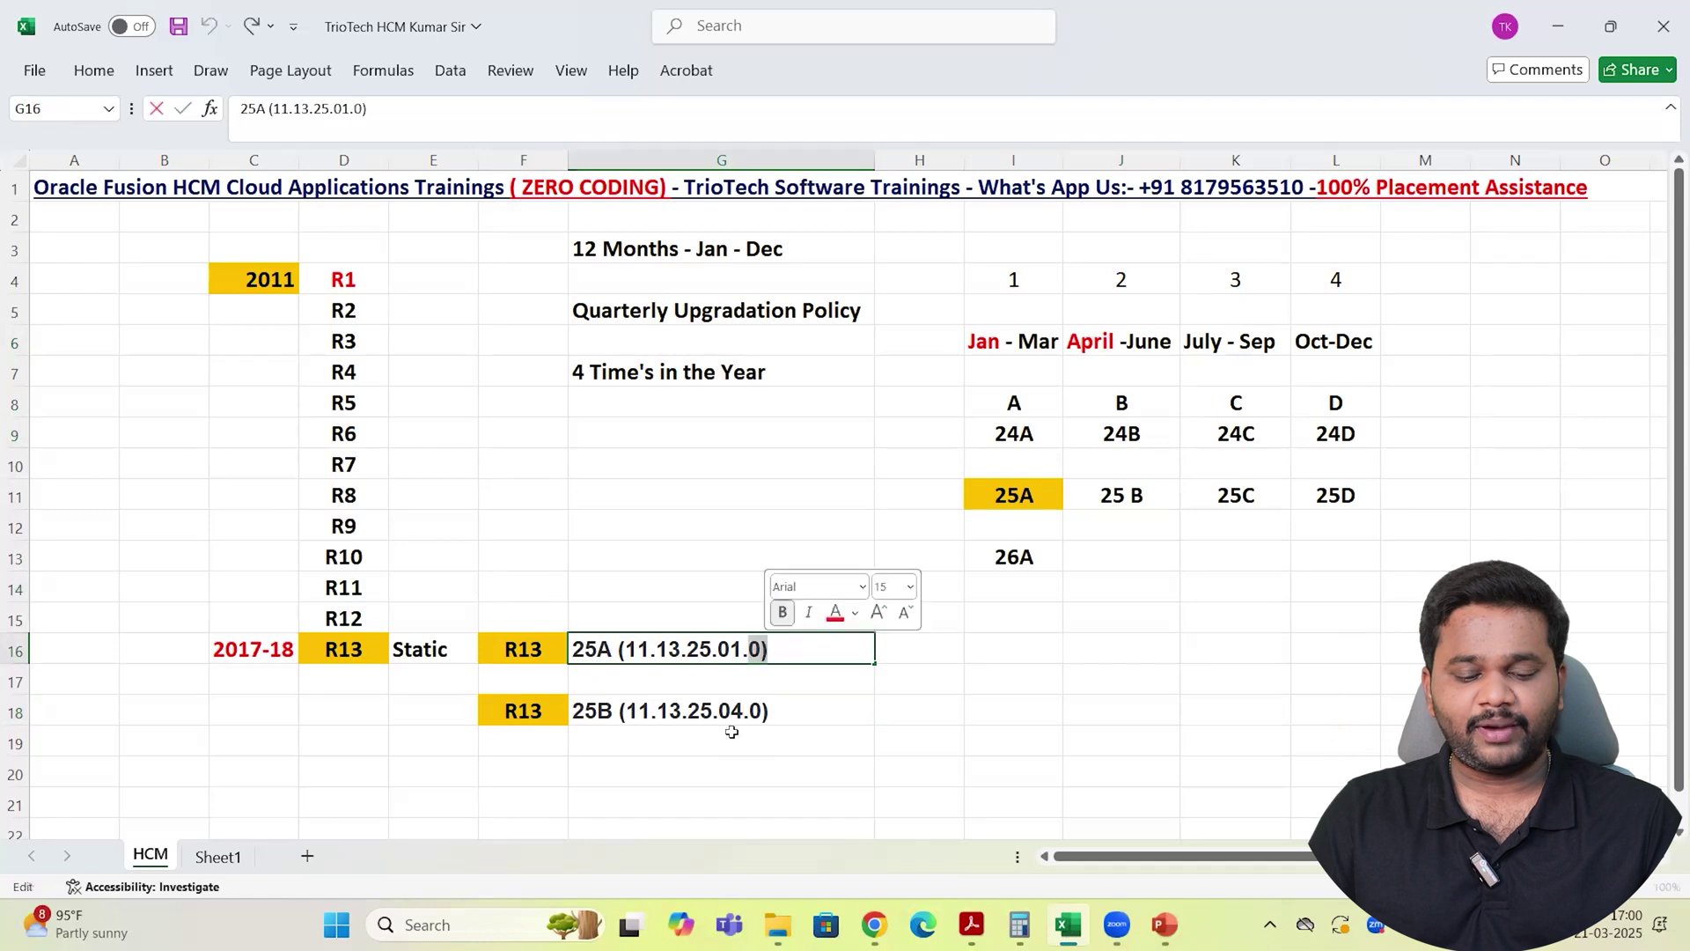
left_click(700, 770)
Save the workbook with Ctrl+S
key("ctrl+s")
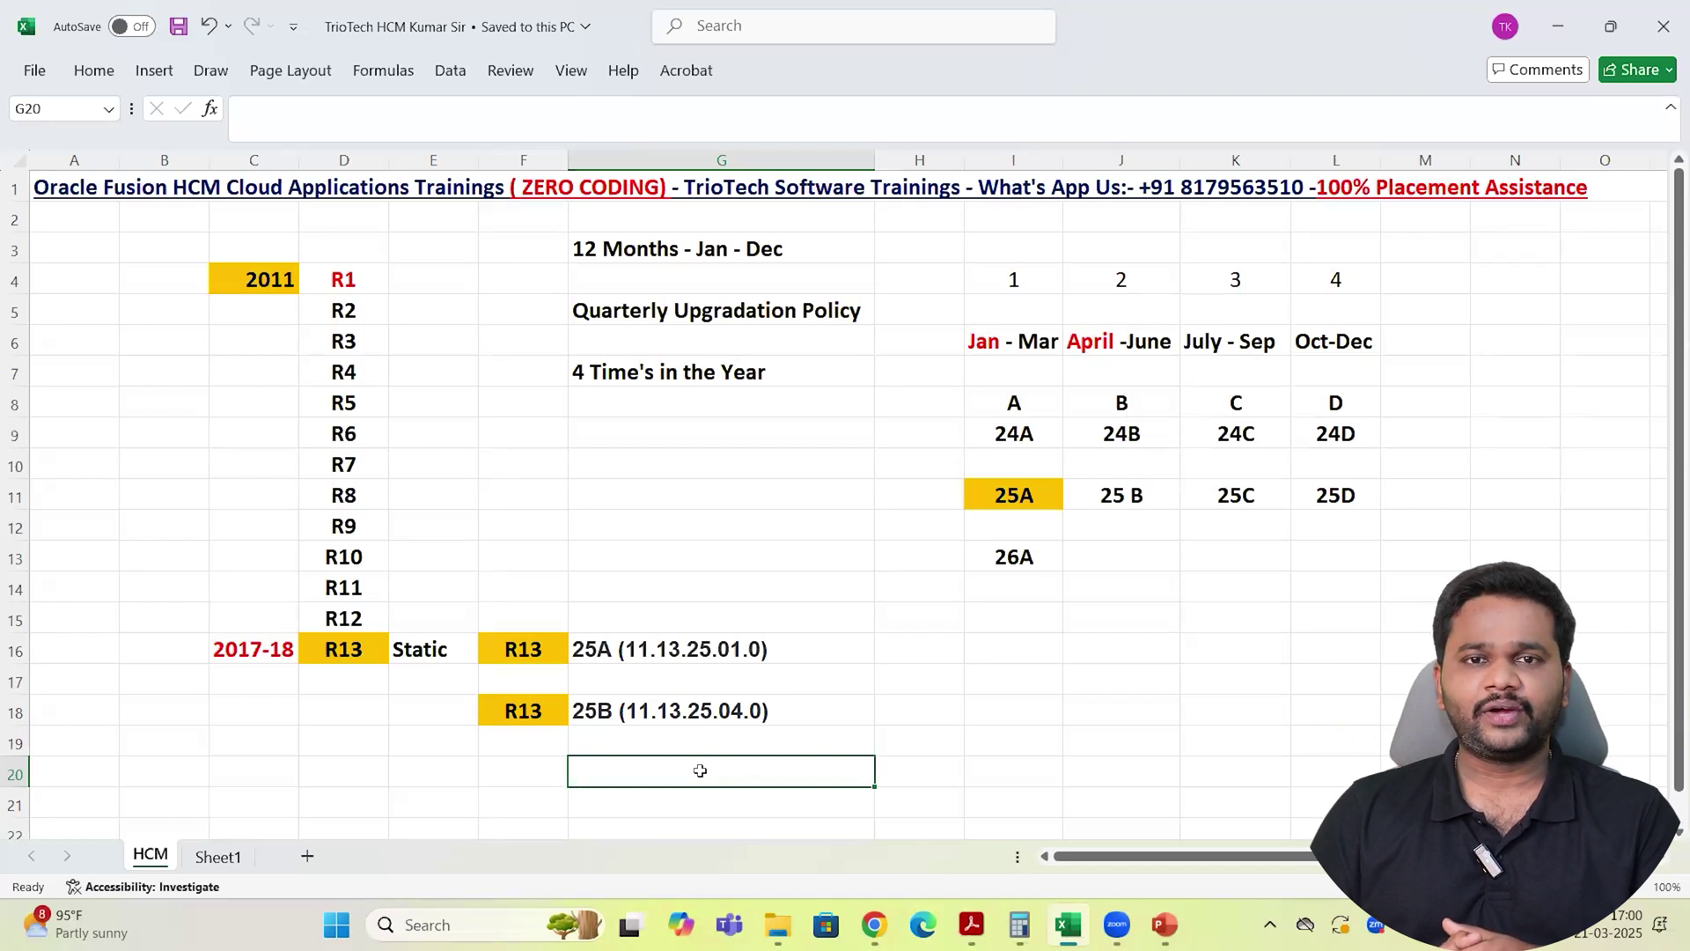
left_click(758, 369)
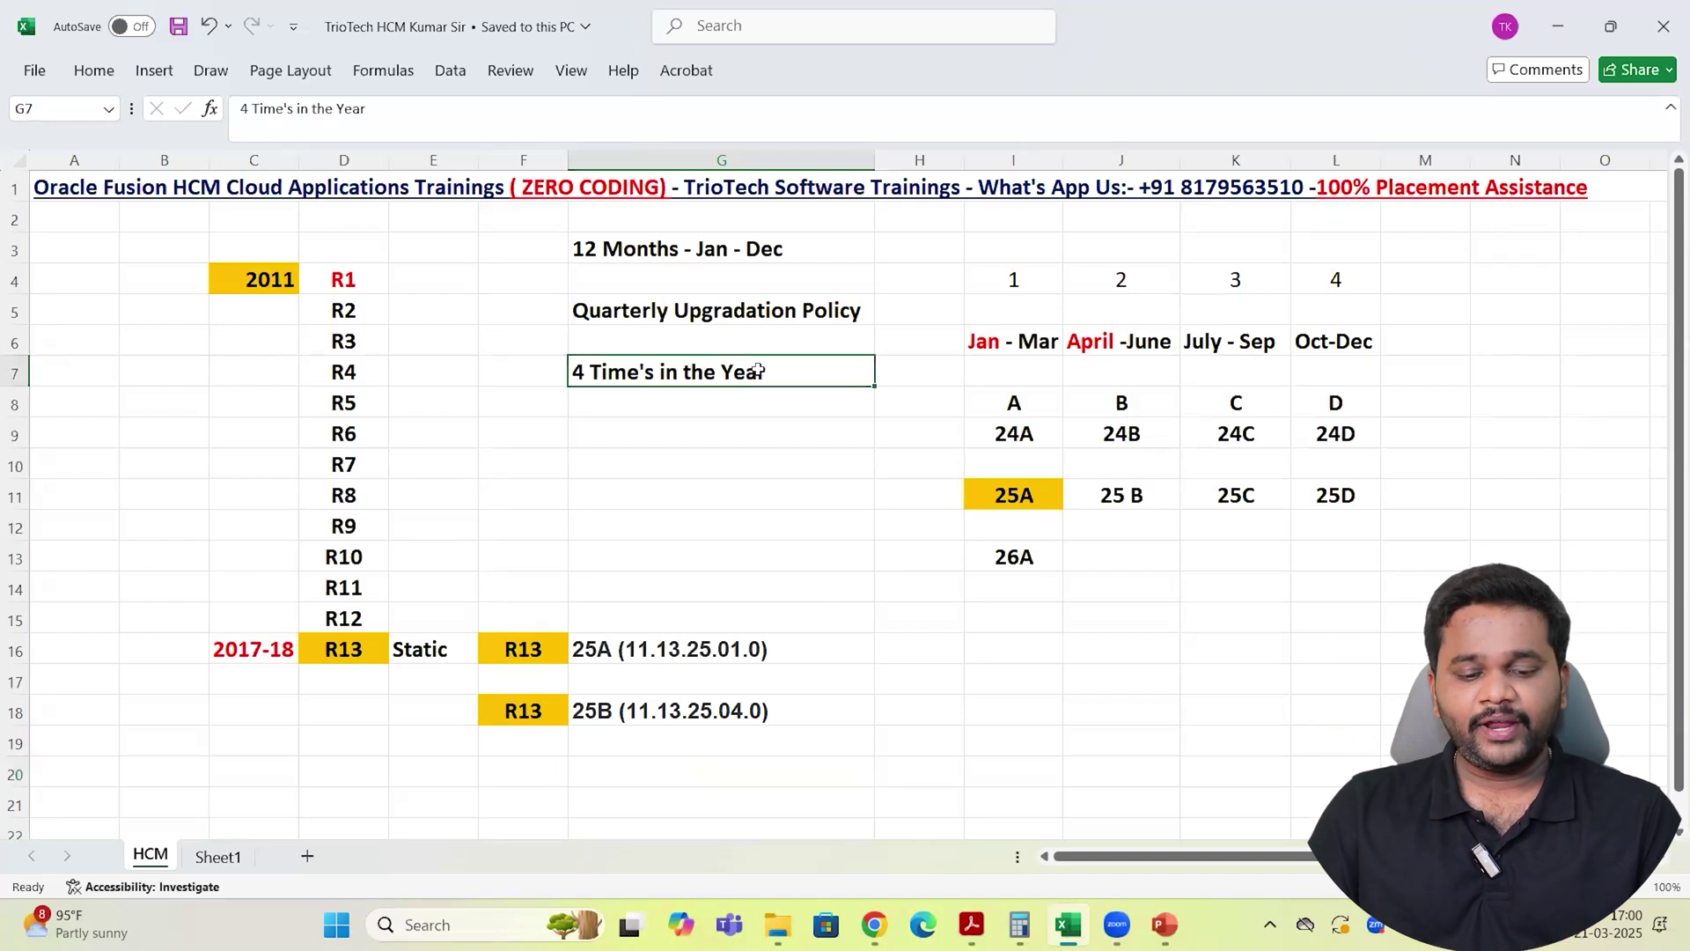
left_click(736, 314)
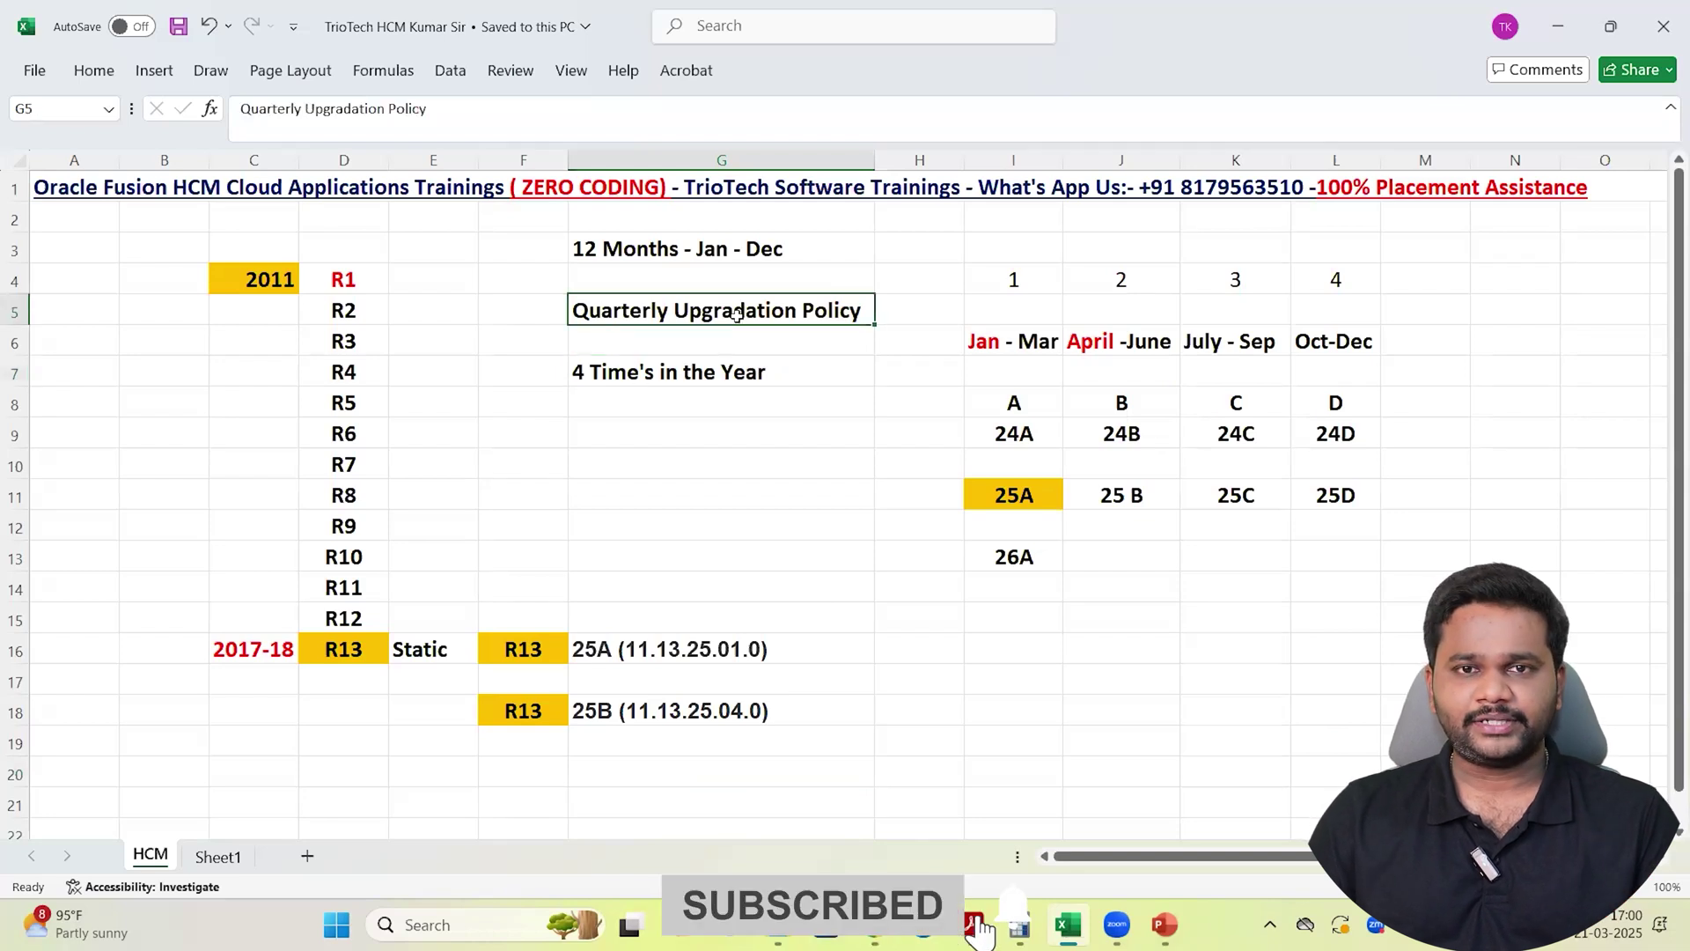